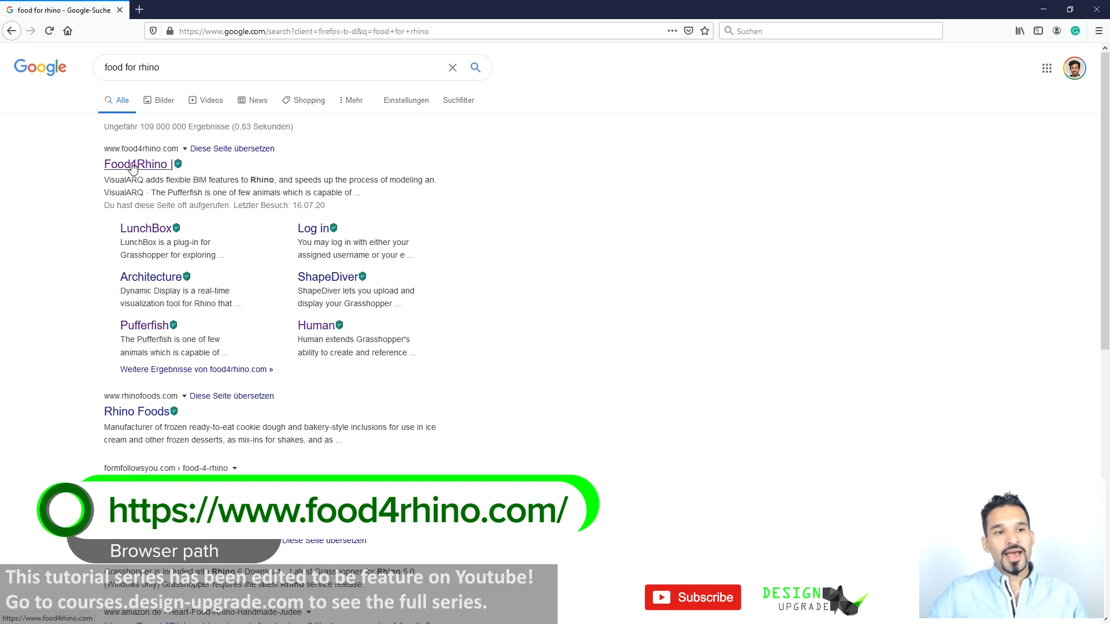
Open the Food4Rhino website from the search results and search it for "anemone"
left_click(152, 166)
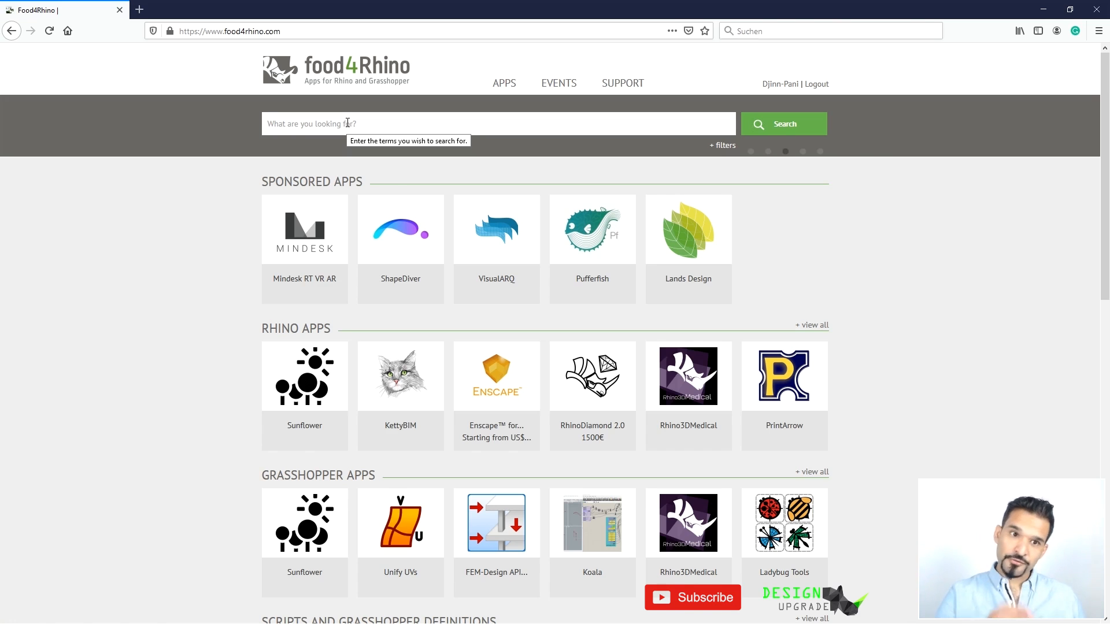
left_click(348, 123)
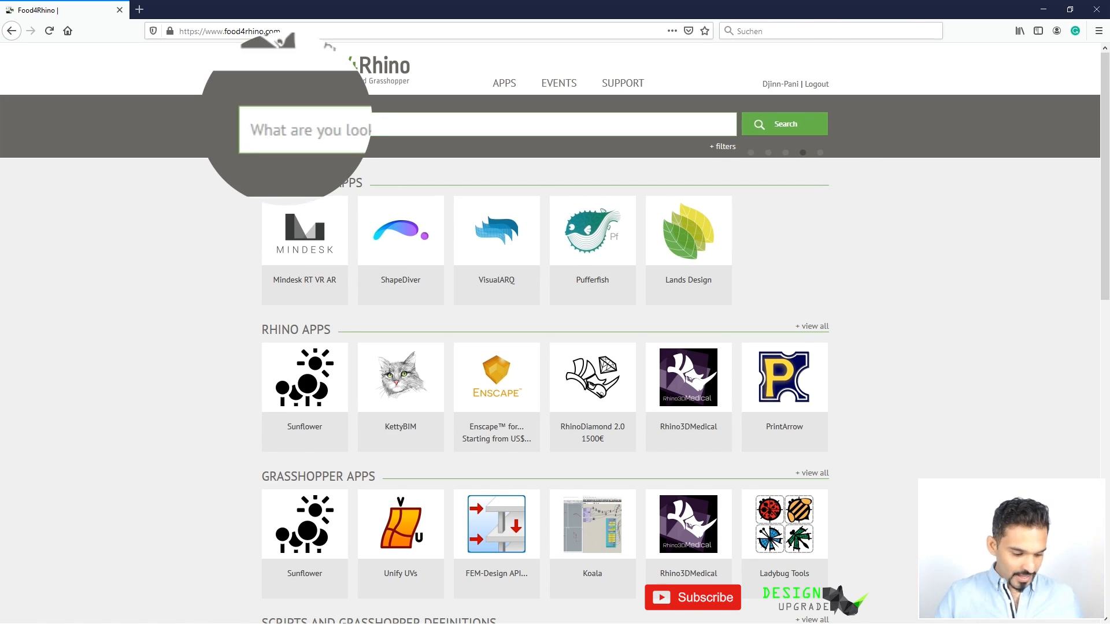
type("anemone")
key("Return")
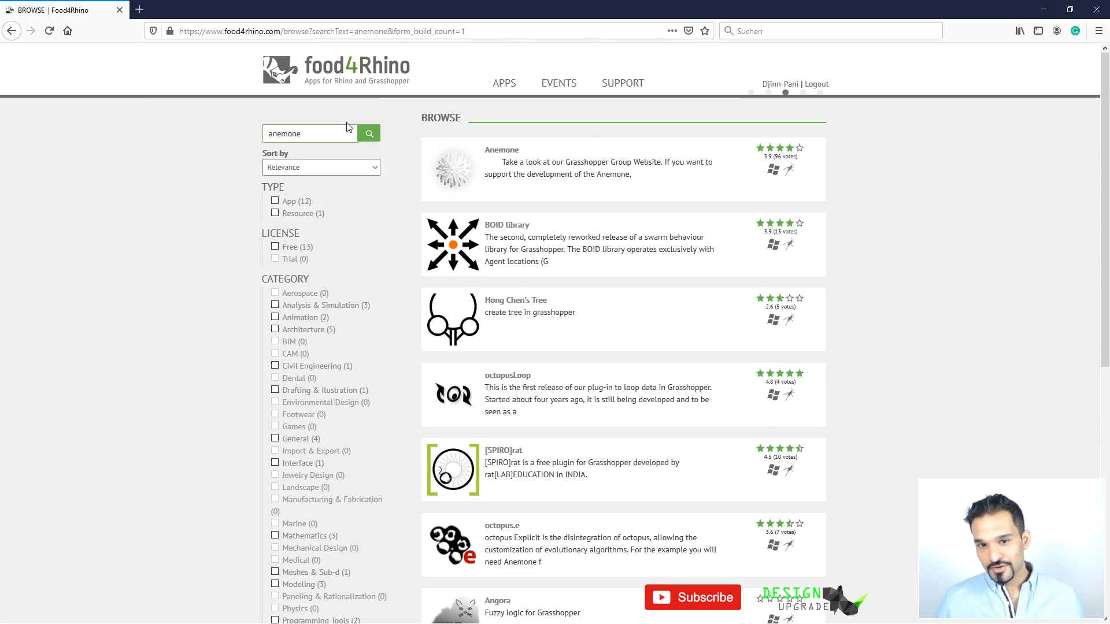
Open the Anemone plug-in page and download the Anemone 0.4 release, saving the file anemone1.gha
left_click(493, 152)
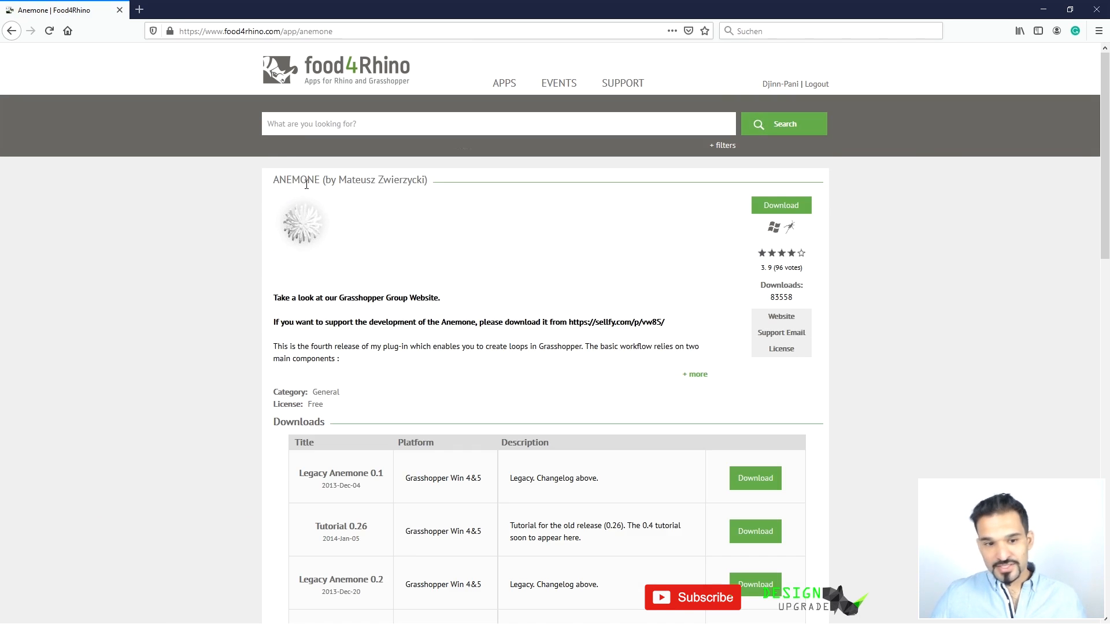
left_click_drag(339, 179, 428, 179)
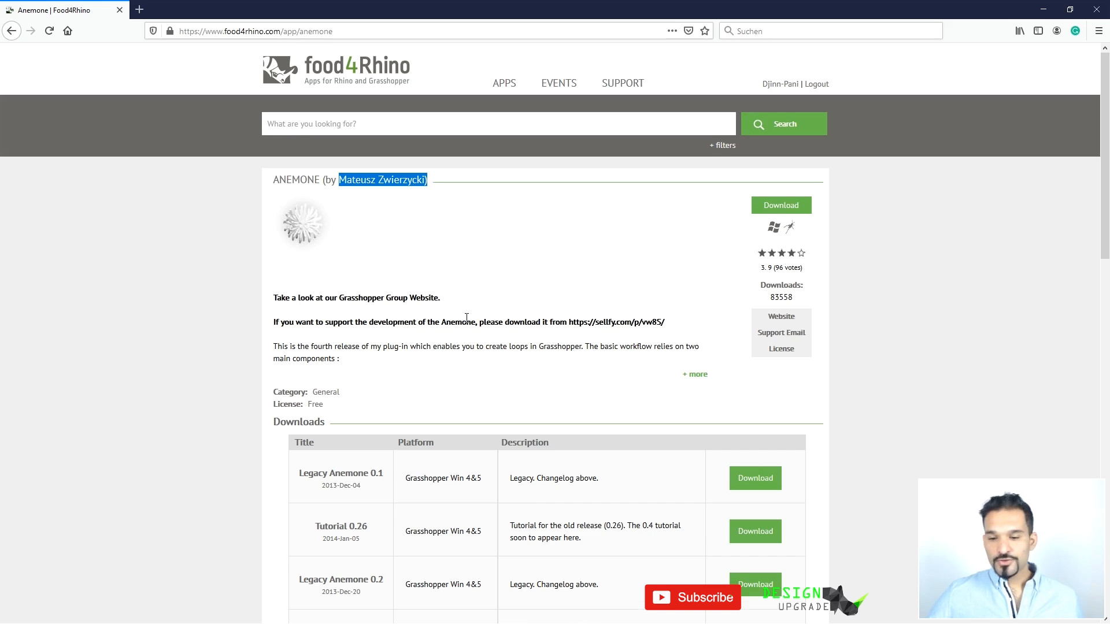
scroll(467, 318, "down", 3)
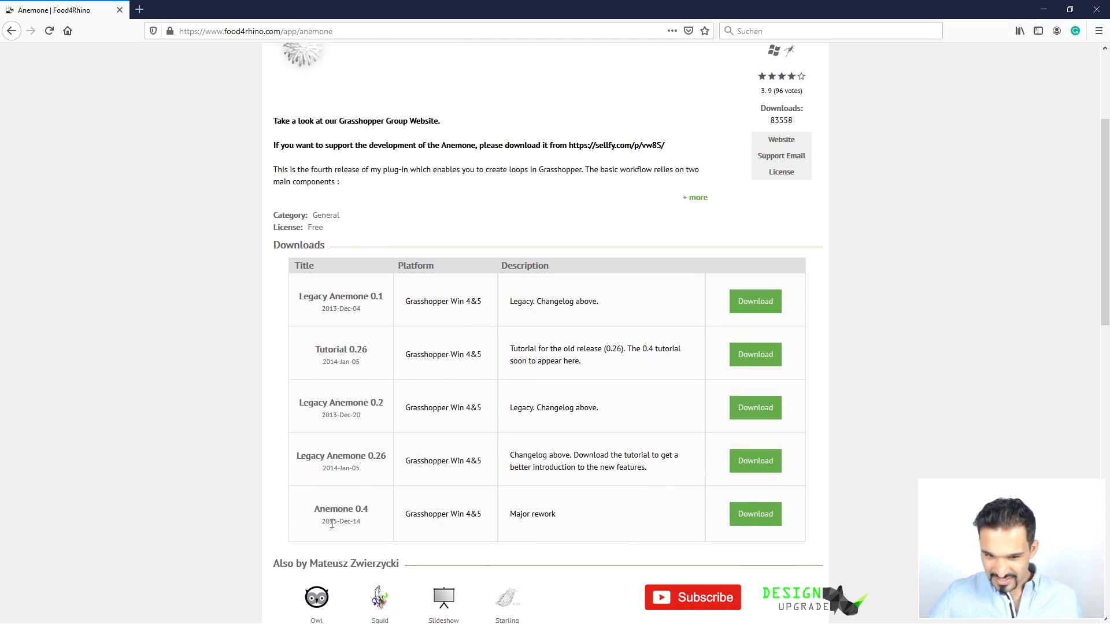
left_click(755, 516)
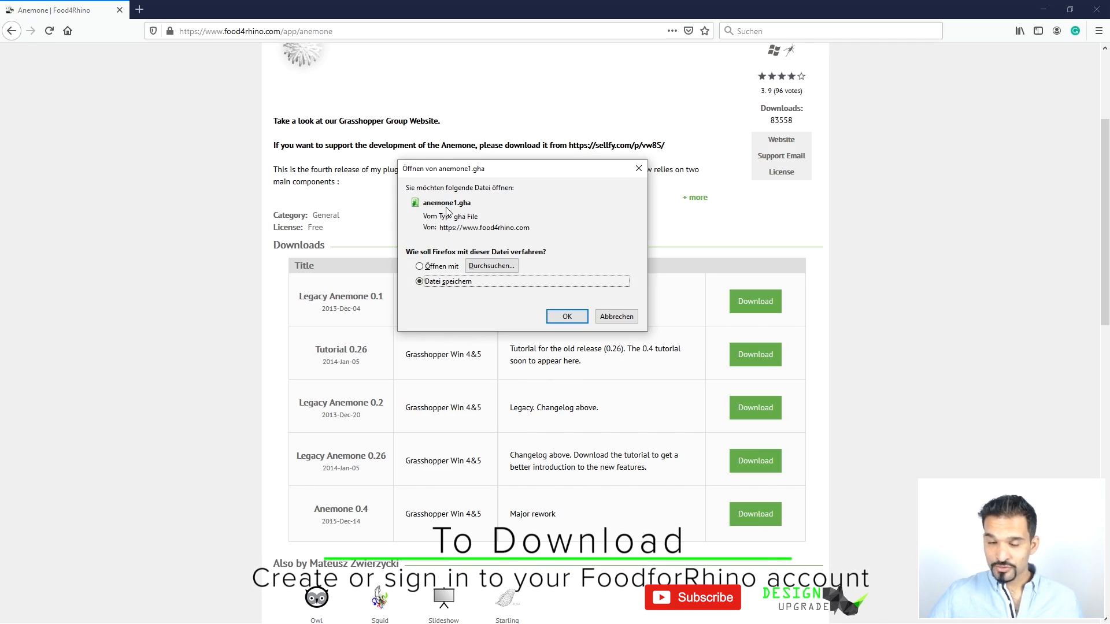
left_click(572, 319)
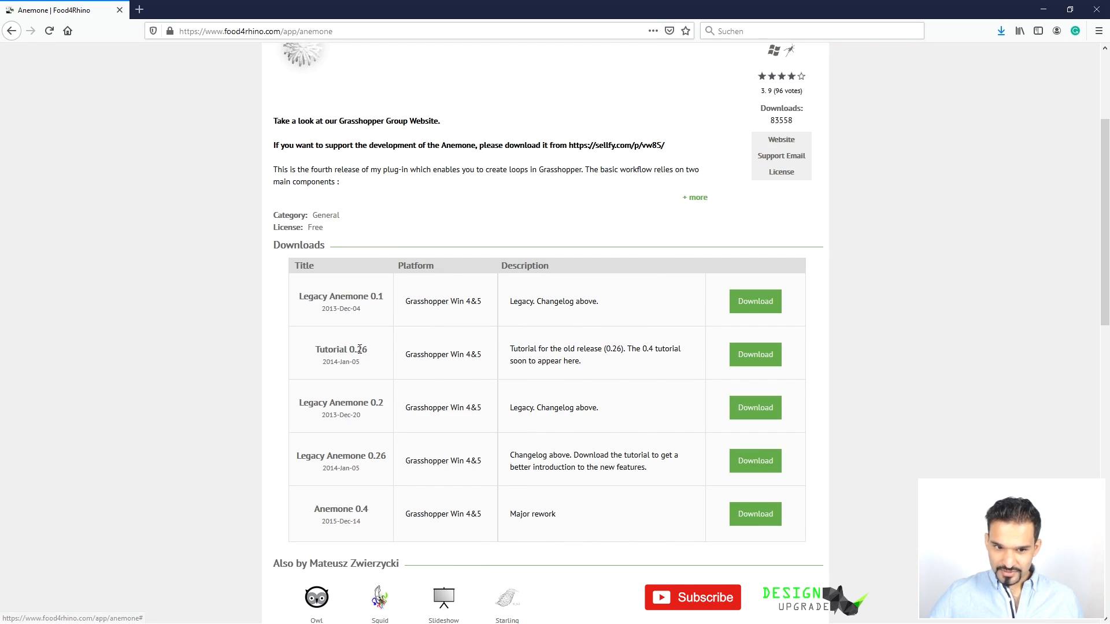
Restore the browser to a smaller window and minimize Grasshopper and Rhino to uncover the DU_Anemone_Examples folder
scroll(460, 373, "up", 2)
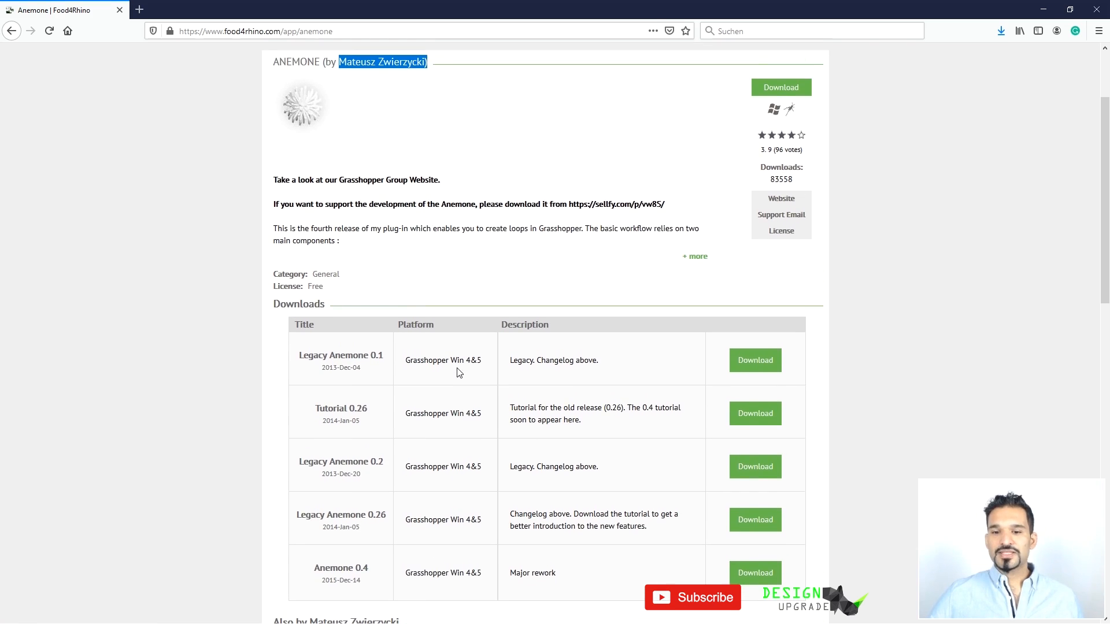
scroll(458, 373, "up", 2)
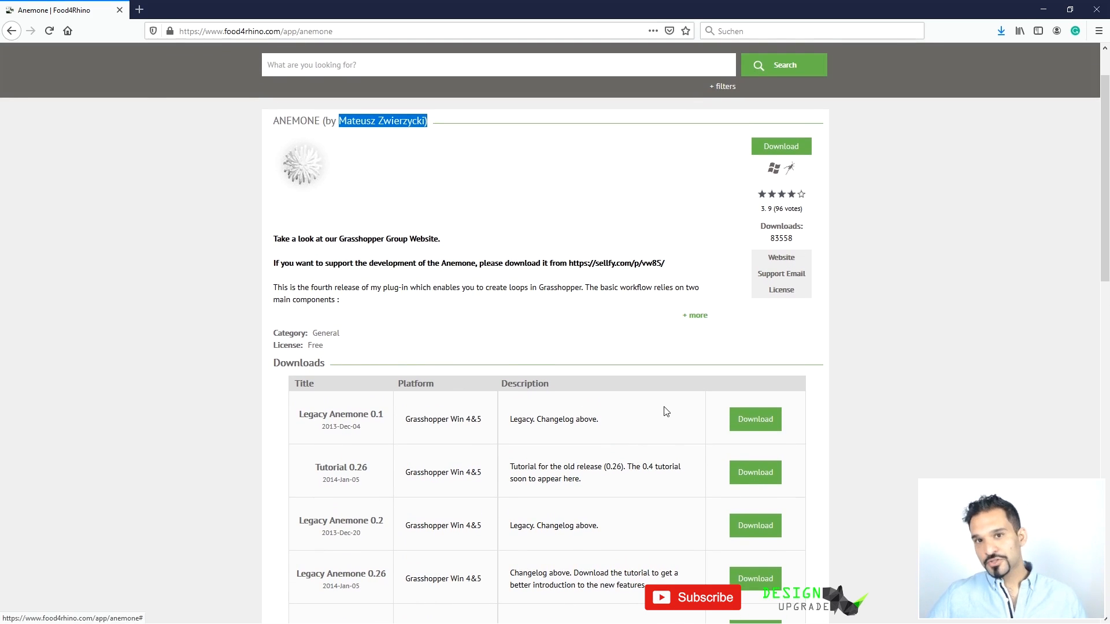
left_click_drag(973, 6, 815, 126)
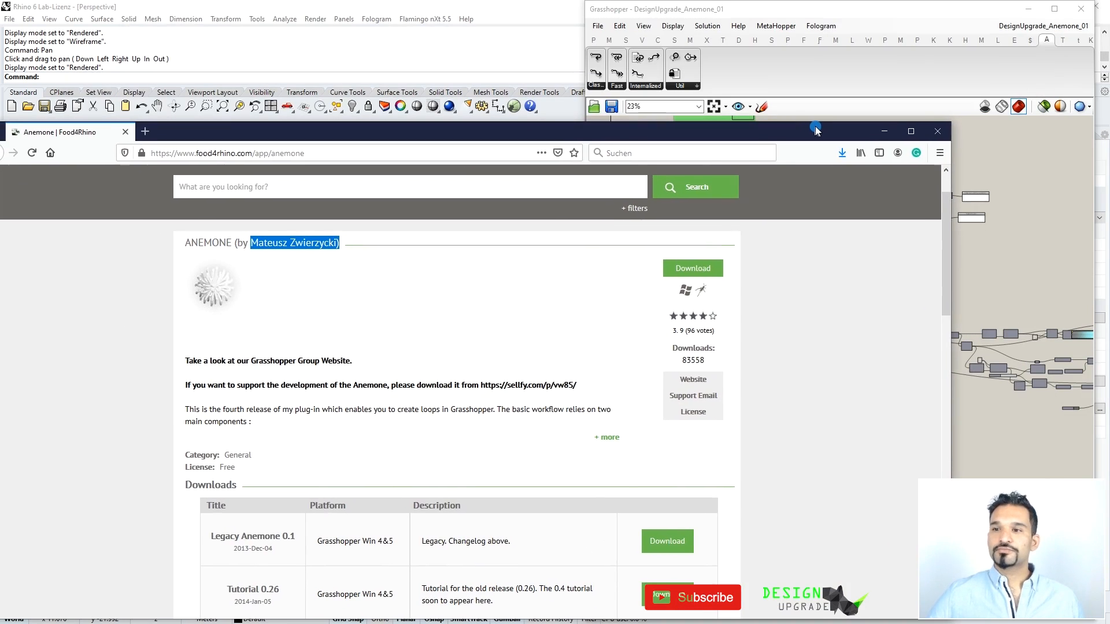
left_click(1085, 10)
left_click(1036, 11)
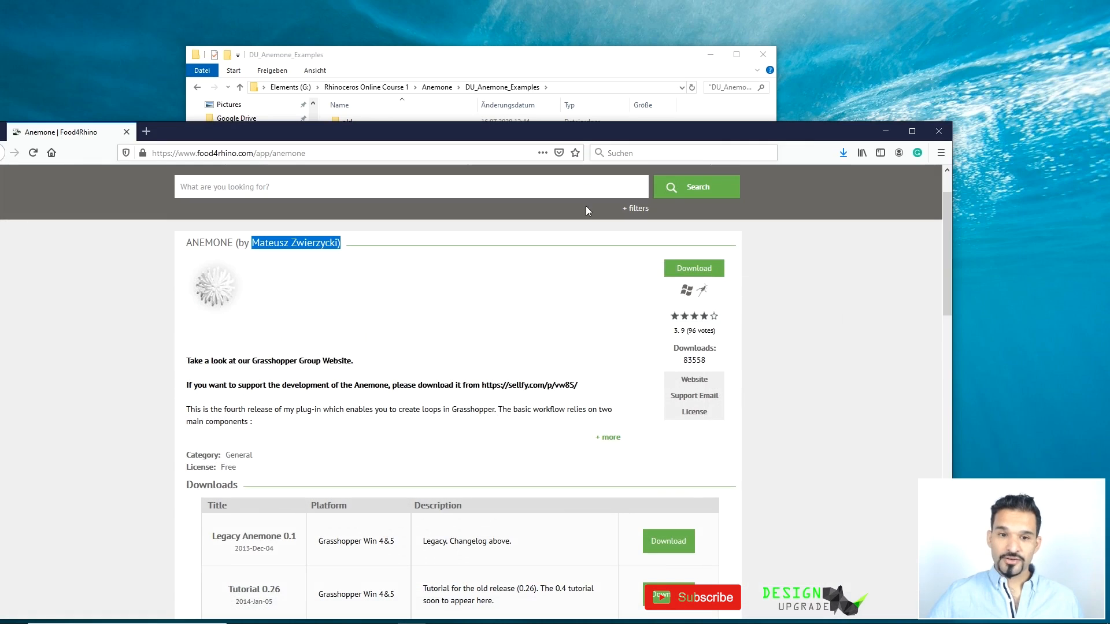
Move the browser off the examples folder and show the downloaded anemone1.gha in its containing folder
left_click_drag(808, 141, 358, 297)
left_click(393, 308)
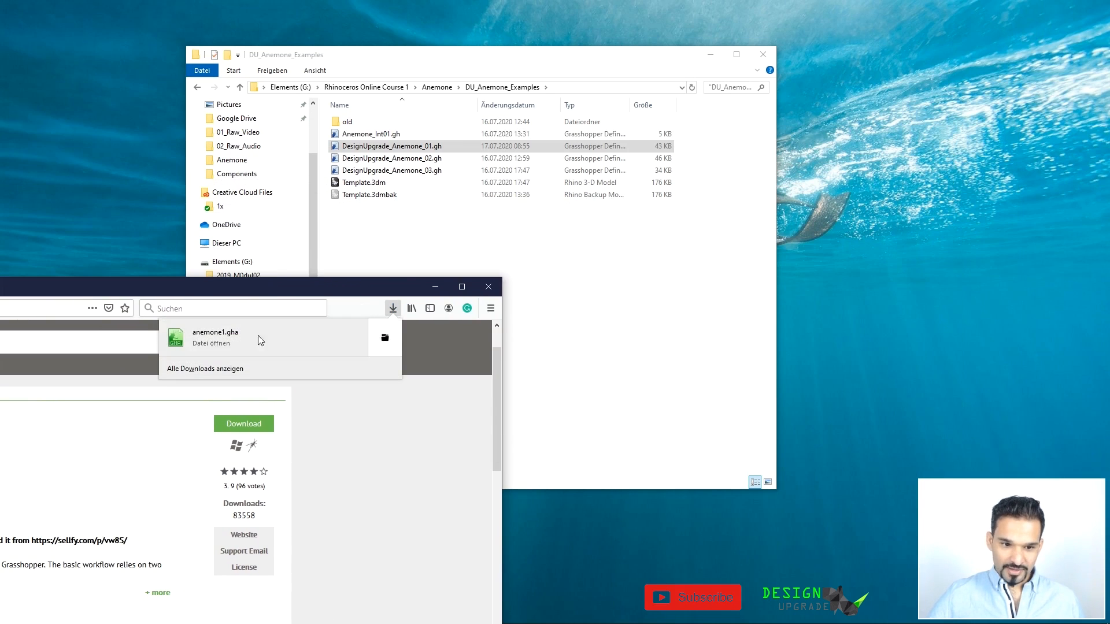
left_click(386, 339)
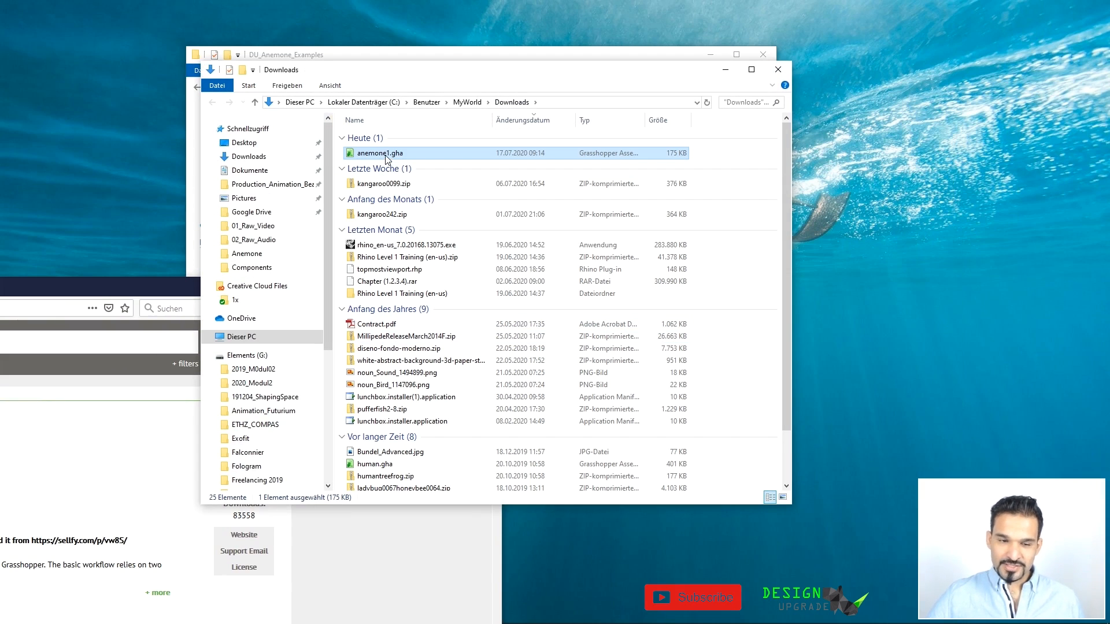
Copy anemone1.gha from the Downloads folder into the DU_Anemone_Examples folder
left_click_drag(473, 71, 325, 68)
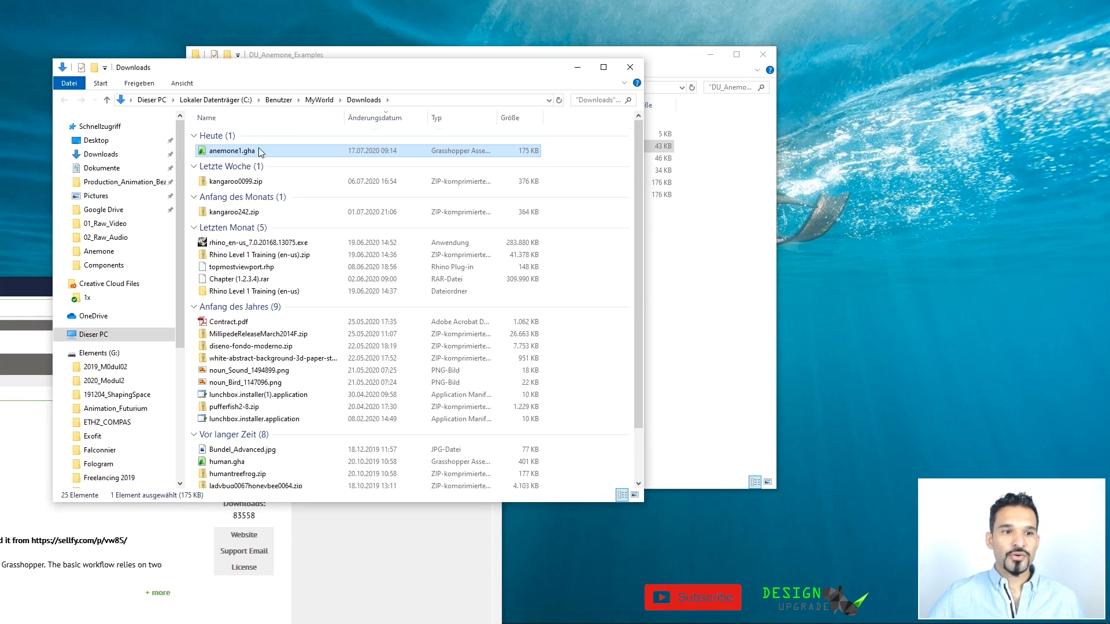
left_click(227, 152)
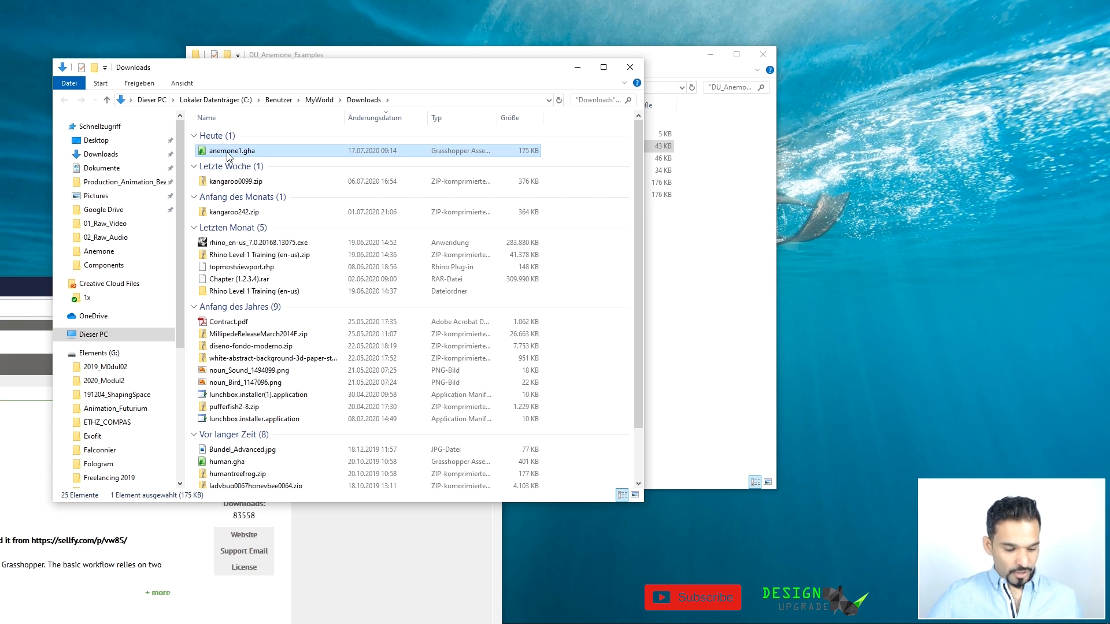
left_click(695, 279)
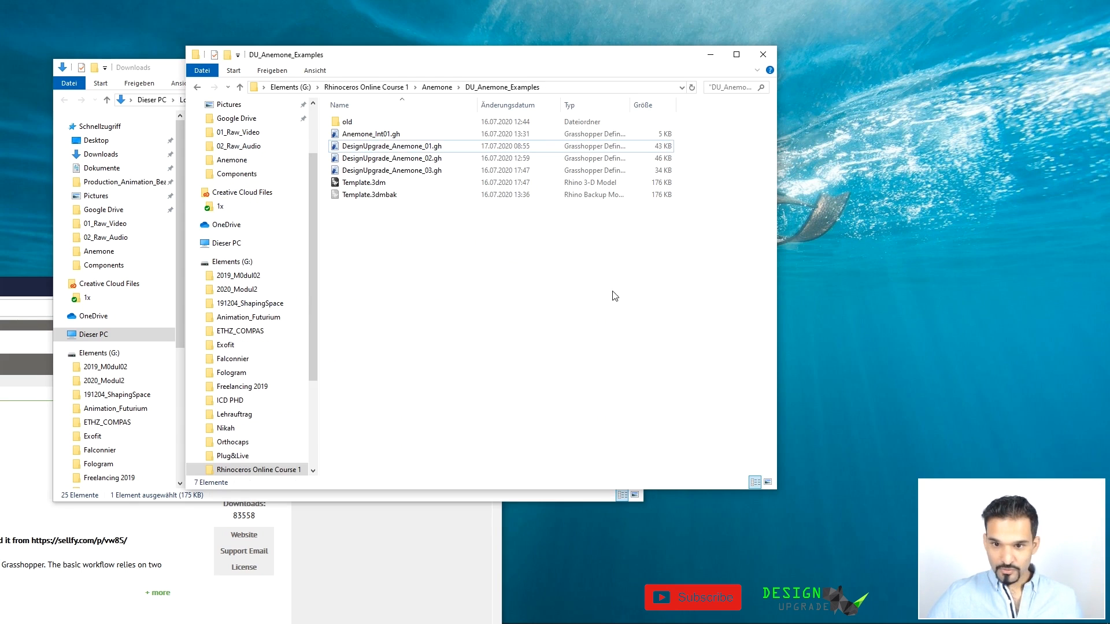
key("ctrl+v")
Put the browser away, bring Rhino and Grasshopper back, and move the Rhino window clear of the examples folder's files
left_click(40, 284)
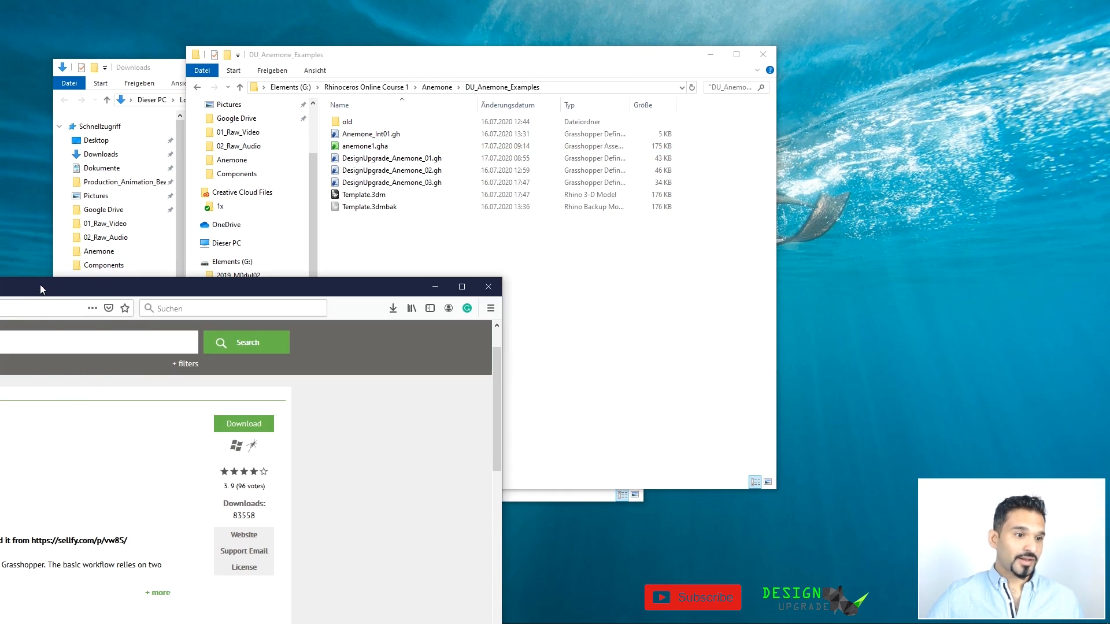
left_click_drag(289, 285, 775, 282)
left_click(921, 281)
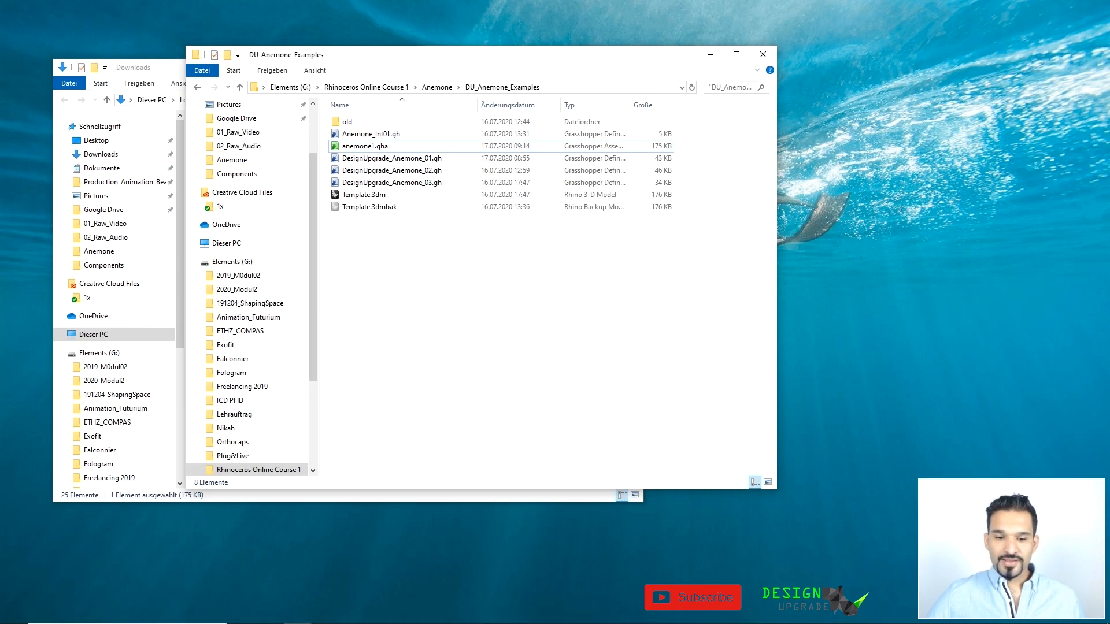
left_click(445, 616)
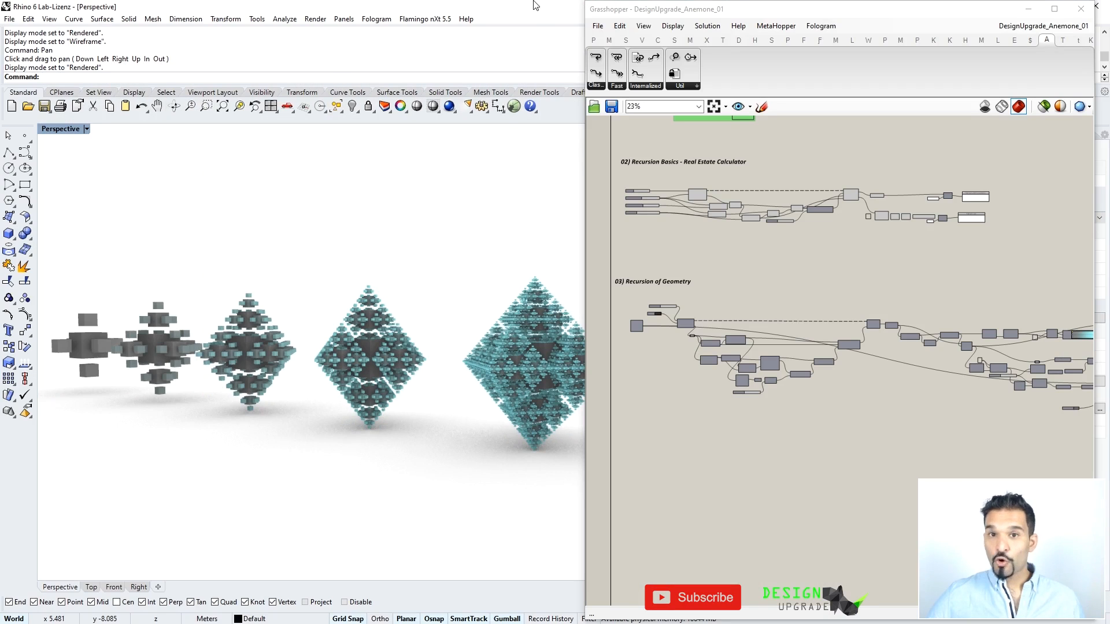
double_click(553, 5)
left_click_drag(556, 7, 410, 174)
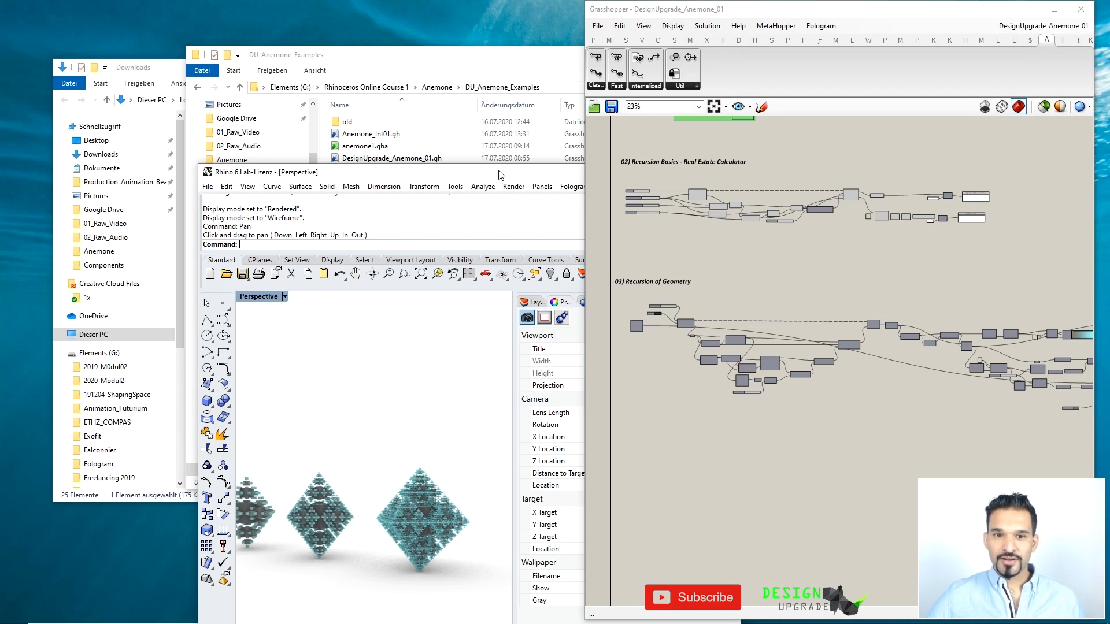
left_click_drag(500, 175, 385, 350)
Open Grasshopper's special folder for components (Libraries) and place its window beside the DU_Anemone_Examples folder
left_click(597, 26)
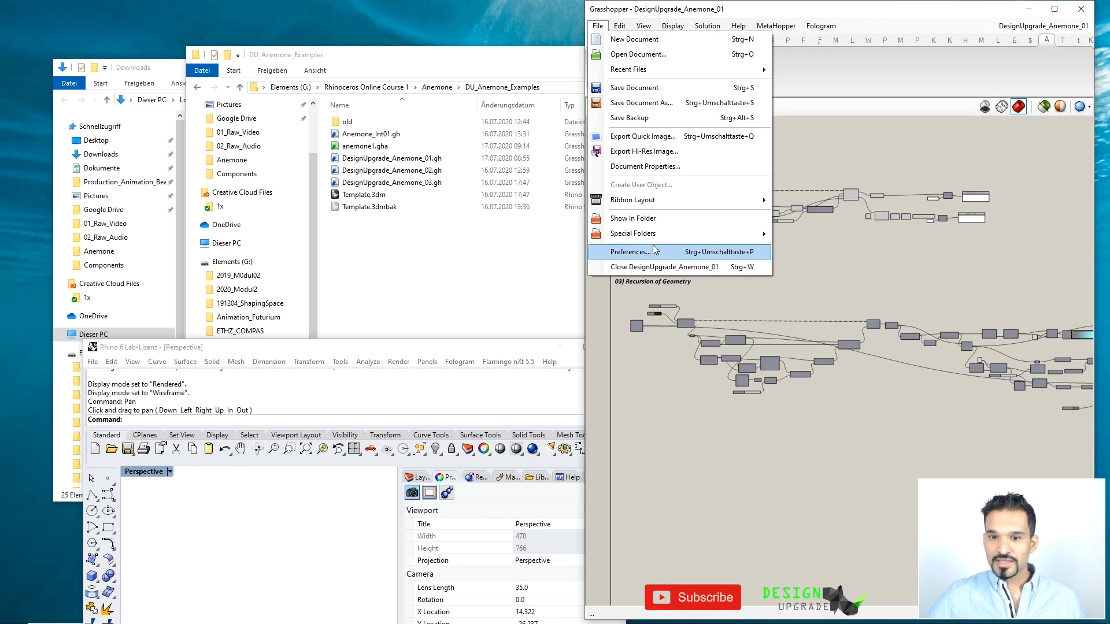
mouse_move(752, 233)
left_click(840, 234)
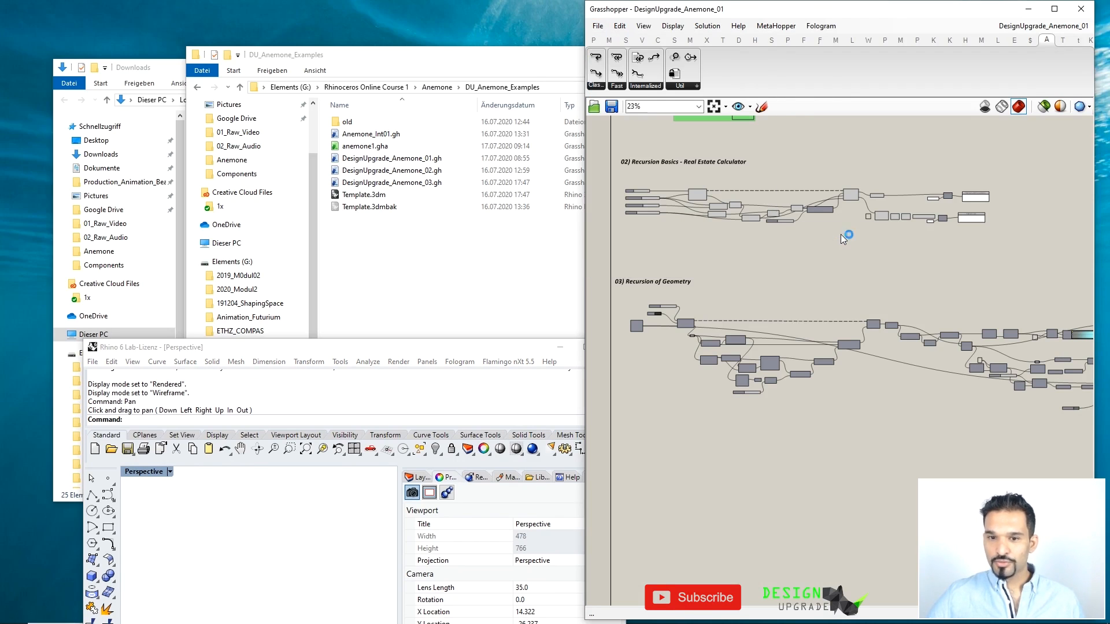
left_click_drag(428, 81, 933, 75)
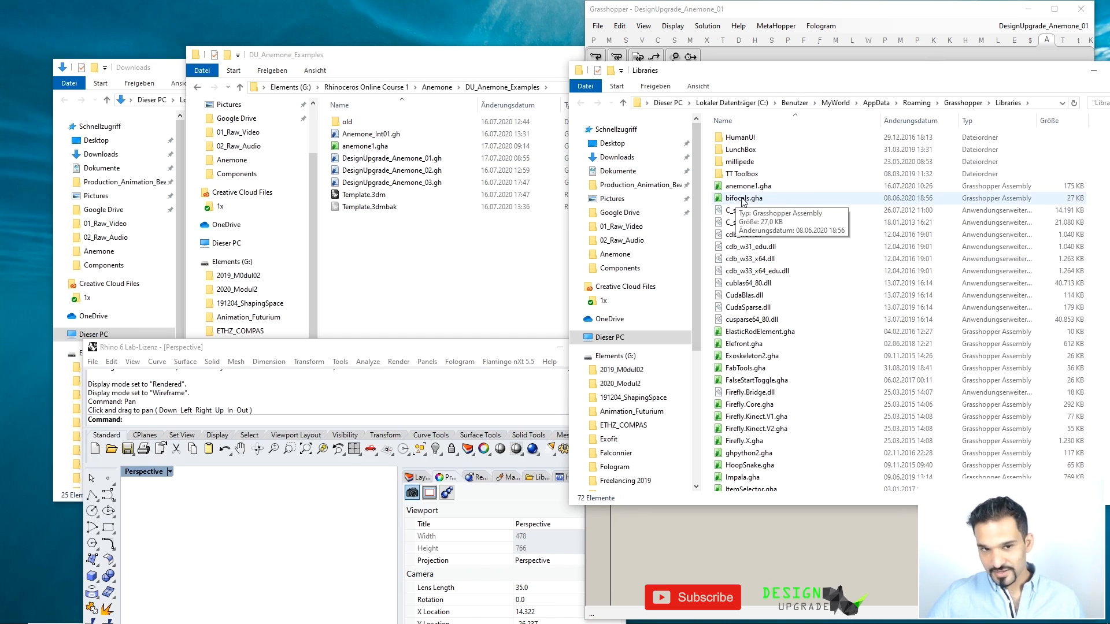
Unblock anemone1.gha in DU_Anemone_Examples by allowing it (Zulassen) in the file's properties, and apply the change
left_click(350, 149)
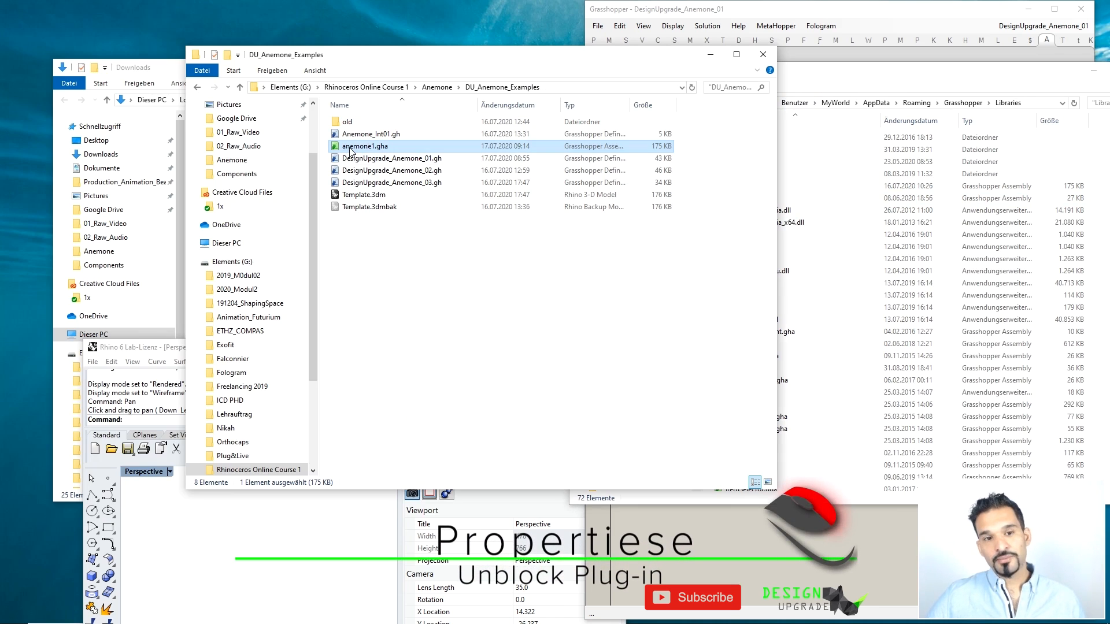
right_click(351, 149)
left_click(391, 329)
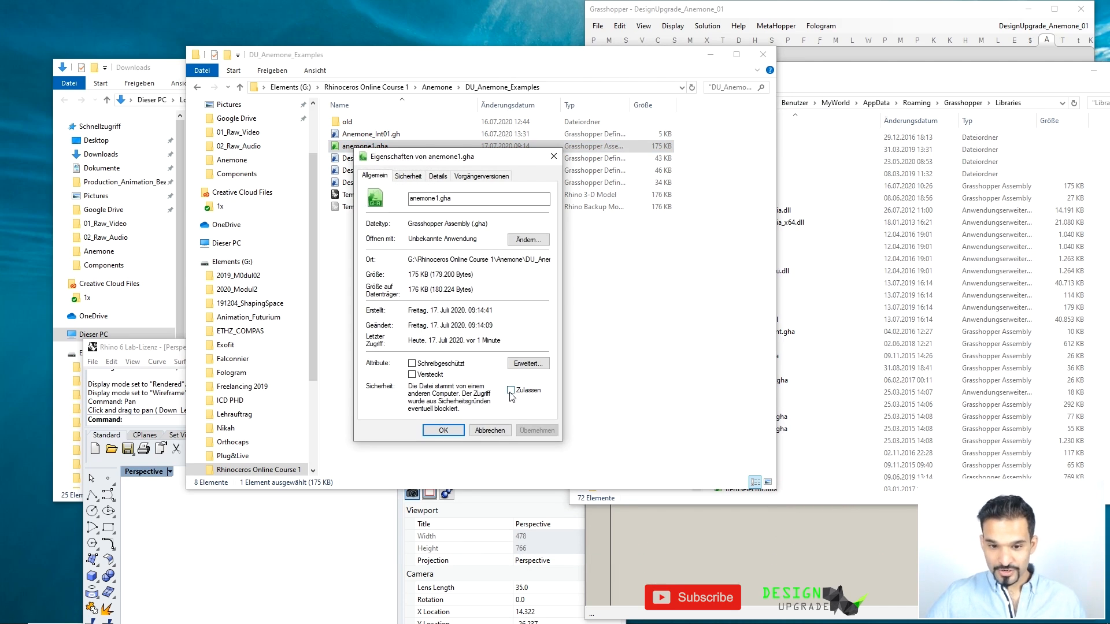
left_click(511, 391)
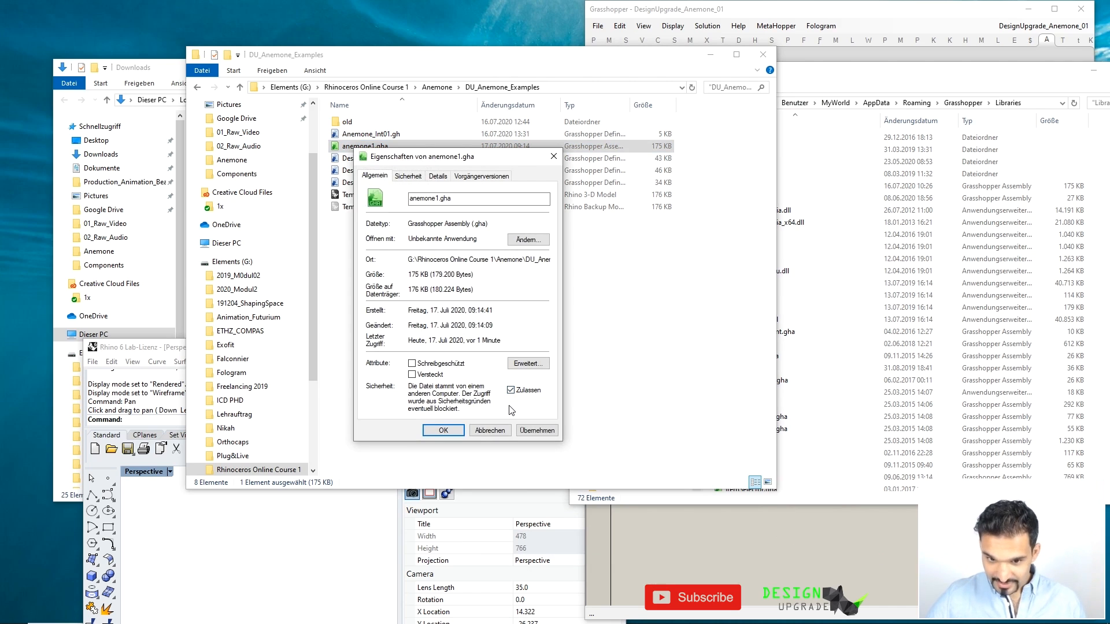
left_click(446, 431)
left_click(502, 315)
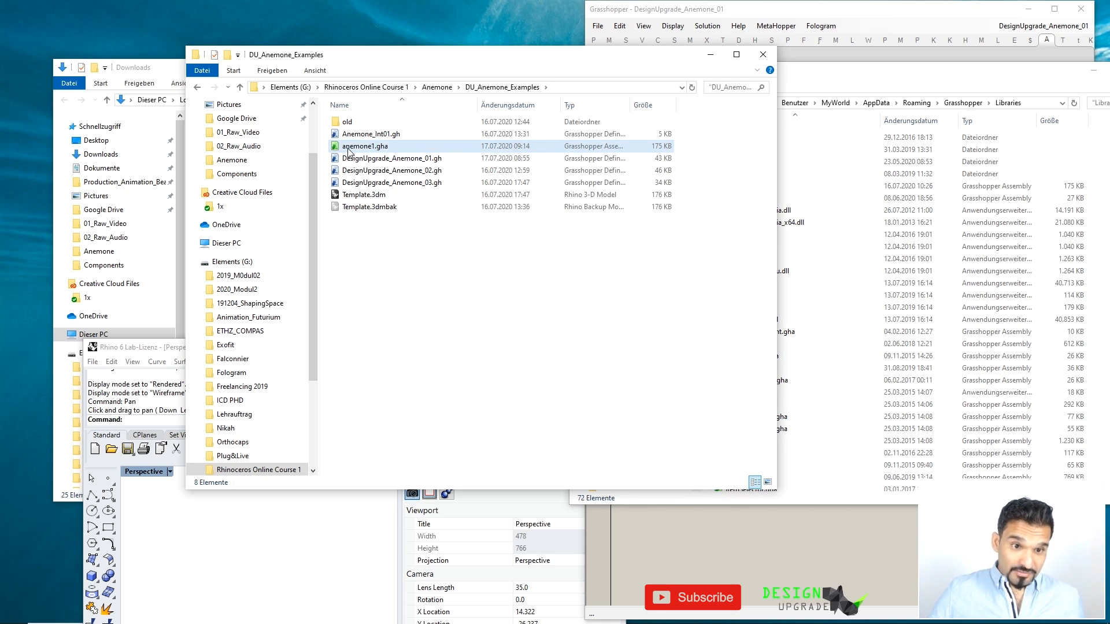
Arrange the DU_Anemone_Examples and Libraries folders side by side and select the existing anemone1.gha in Libraries
left_click_drag(350, 149, 422, 54)
left_click_drag(820, 64, 789, 43)
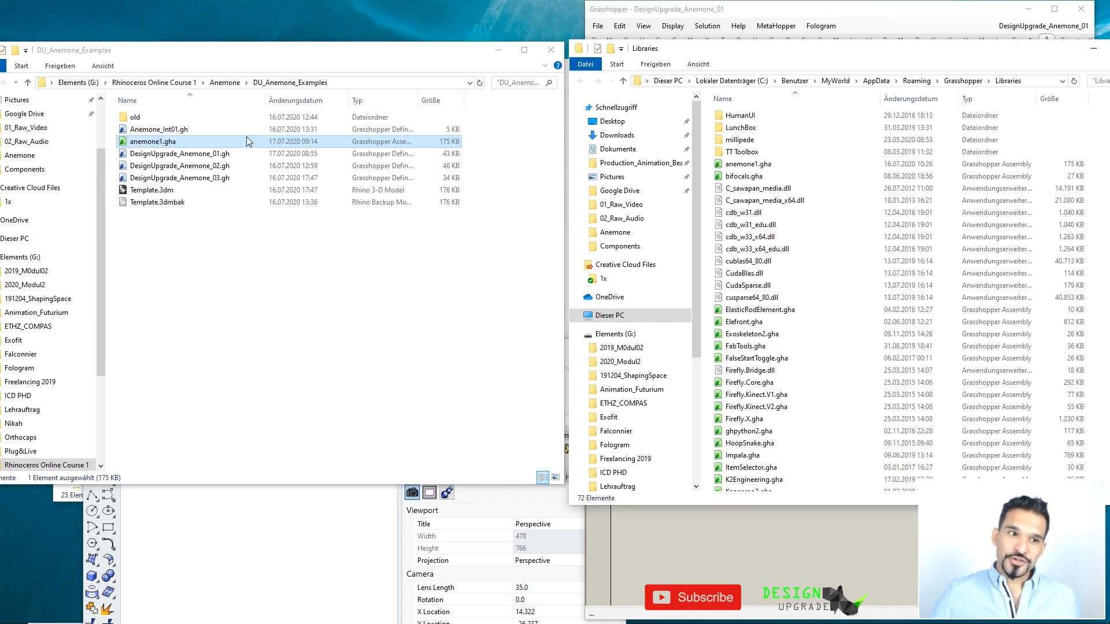
left_click(745, 167)
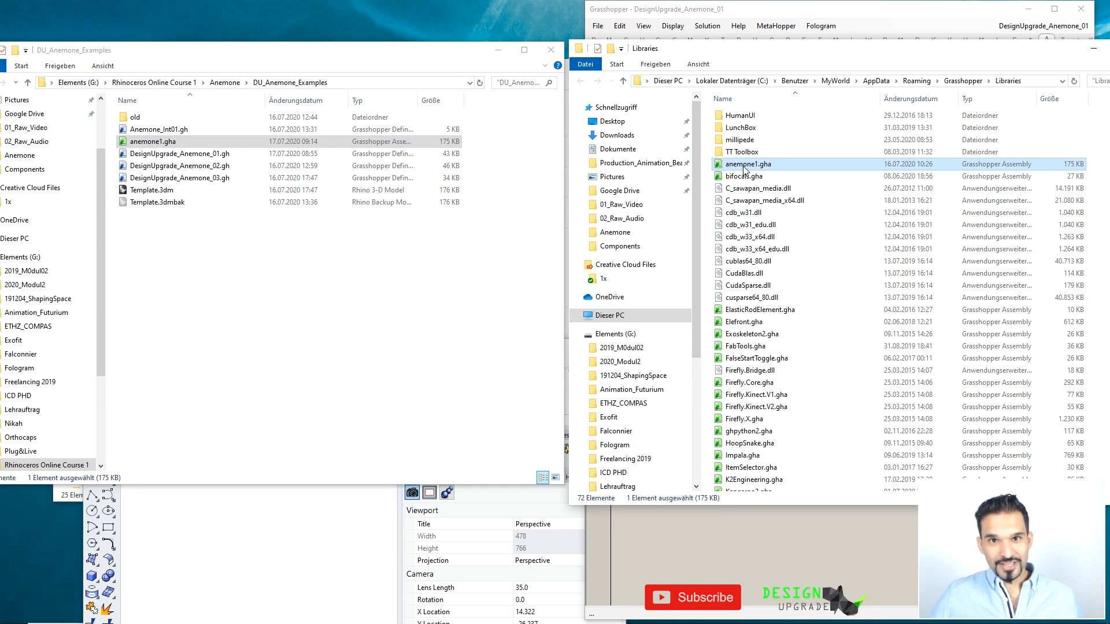
Close the DU_Anemone_Examples folder, clear the Libraries window away, and place the Rhino window beside Grasshopper
left_click(554, 51)
left_click_drag(1020, 49, 718, 44)
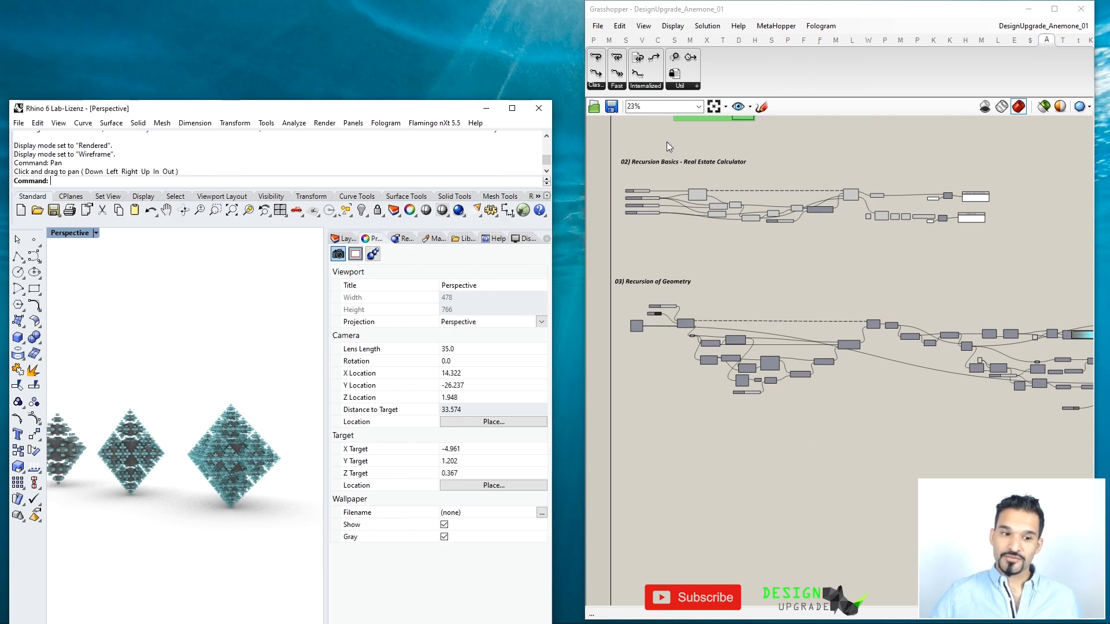
scroll(775, 208, "down", 2)
left_click_drag(442, 111, 469, 70)
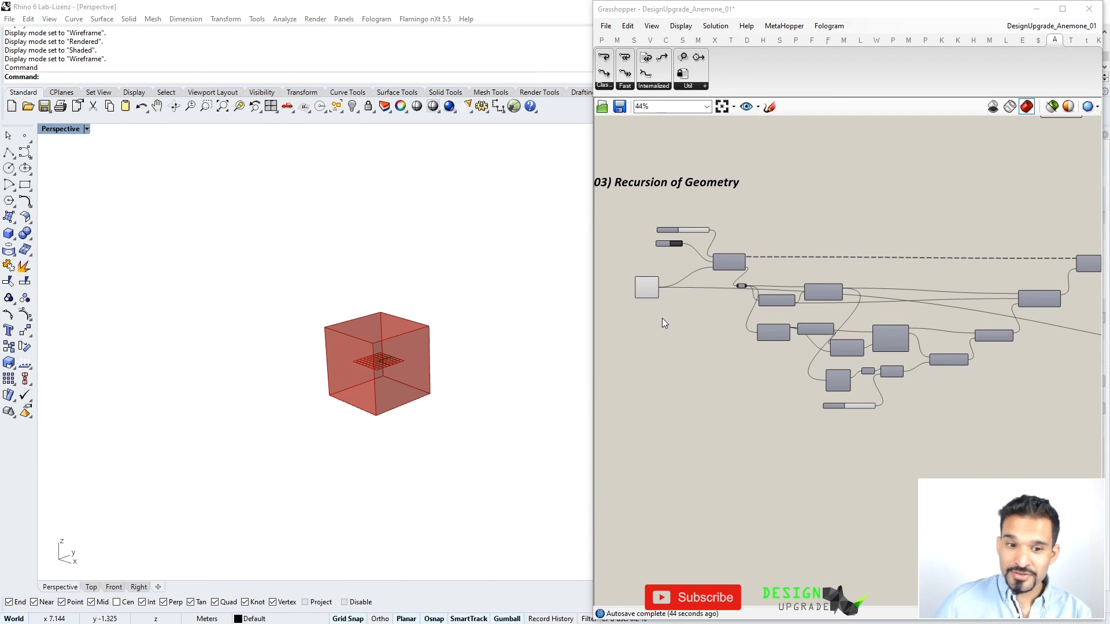
Move the Box component slightly closer to the loop start component in the "03) Recursion of Geometry" definition
scroll(637, 291, "up", 5)
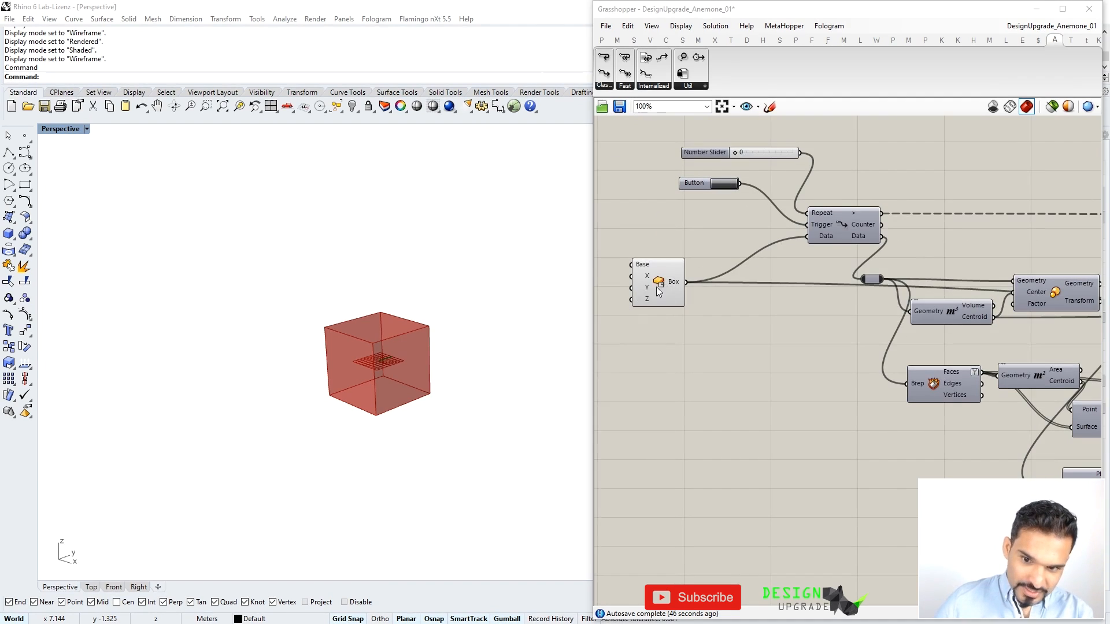
left_click(663, 272)
left_click_drag(663, 272, 681, 263)
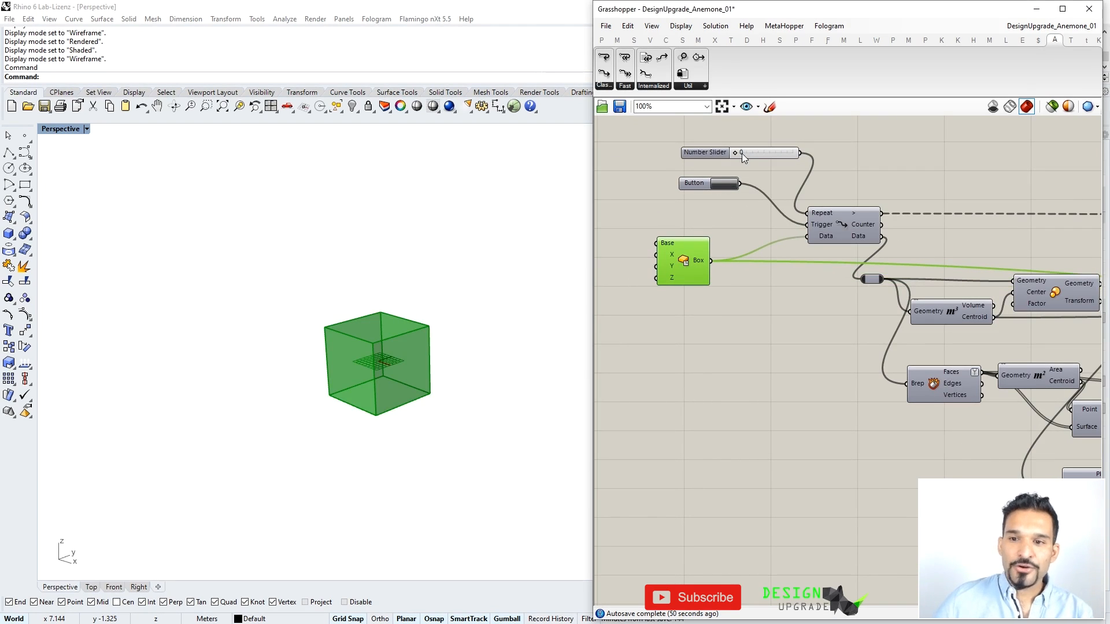
scroll(702, 223, "down", 4)
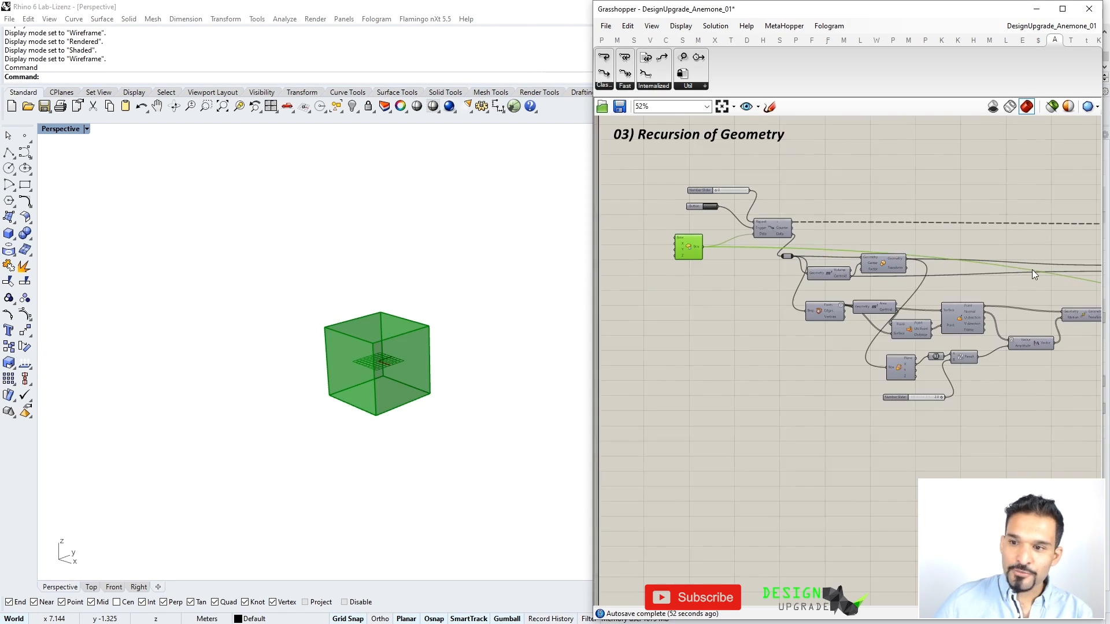
Examine the geometry output by the loop end component, toggling its selection to highlight the new boxes in the Rhino viewport
right_click_drag(1033, 272, 801, 263)
scroll(962, 230, "up", 3)
left_click(966, 218)
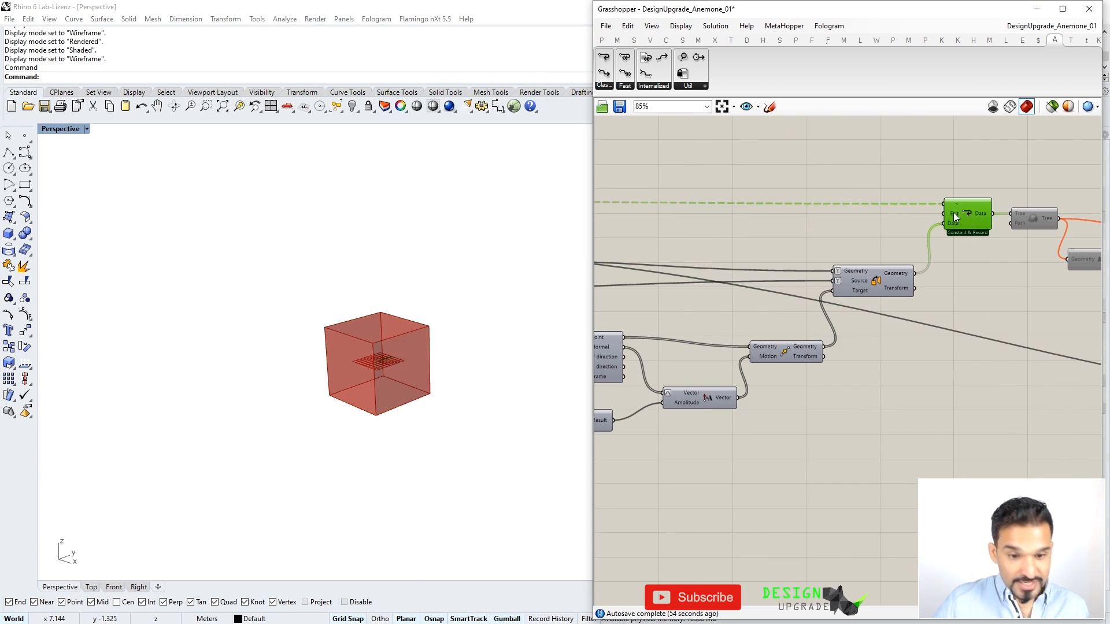
left_click(937, 185)
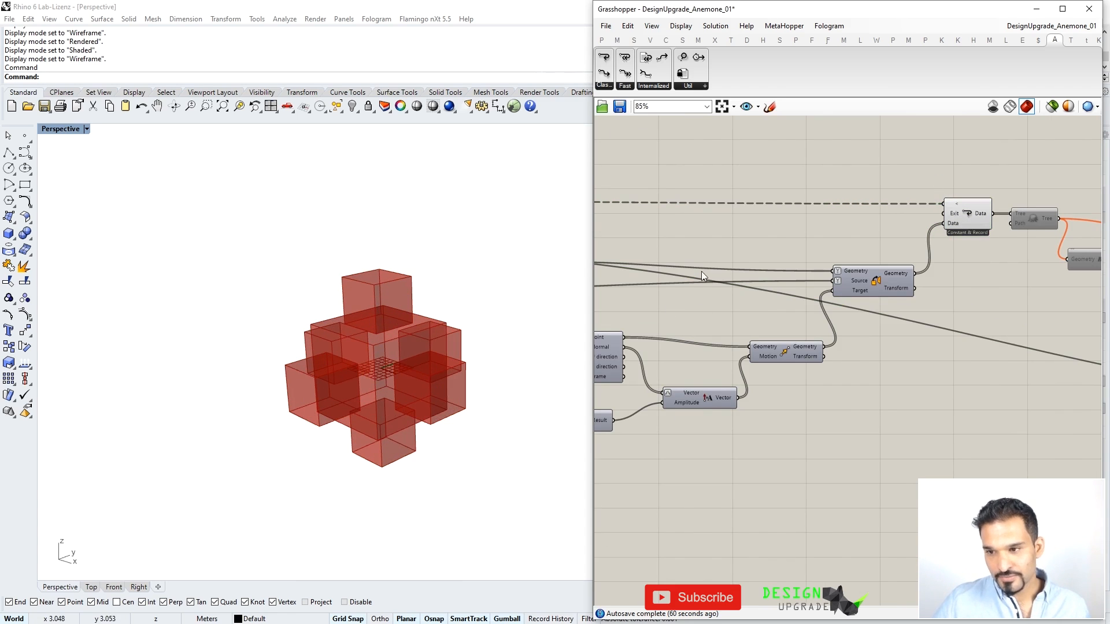
left_click(964, 215)
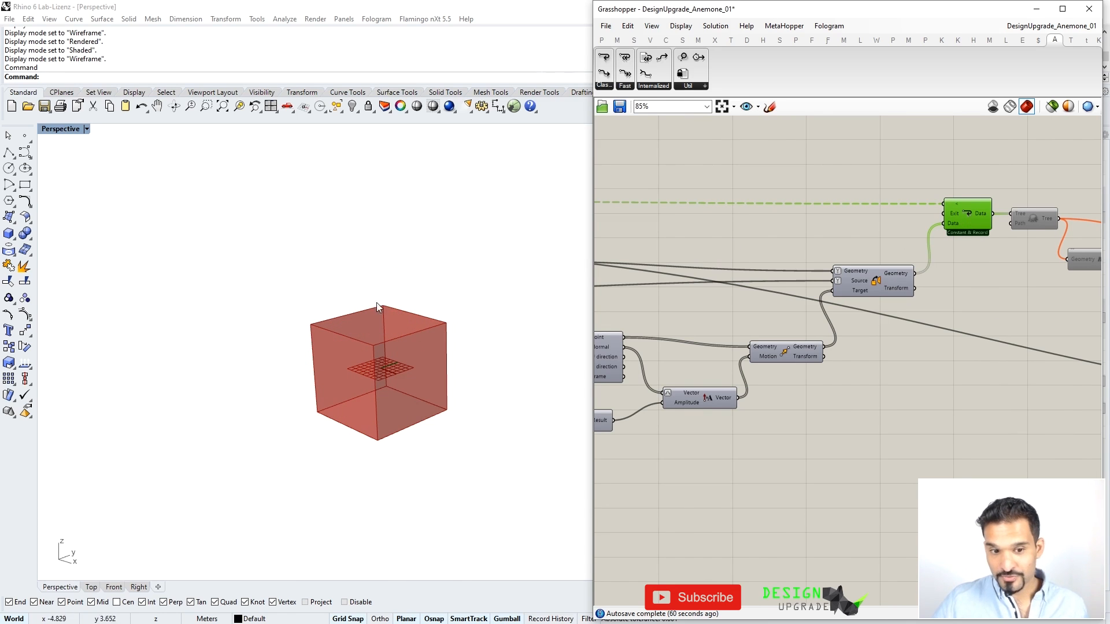
left_click(972, 187)
left_click(958, 214)
left_click(504, 301)
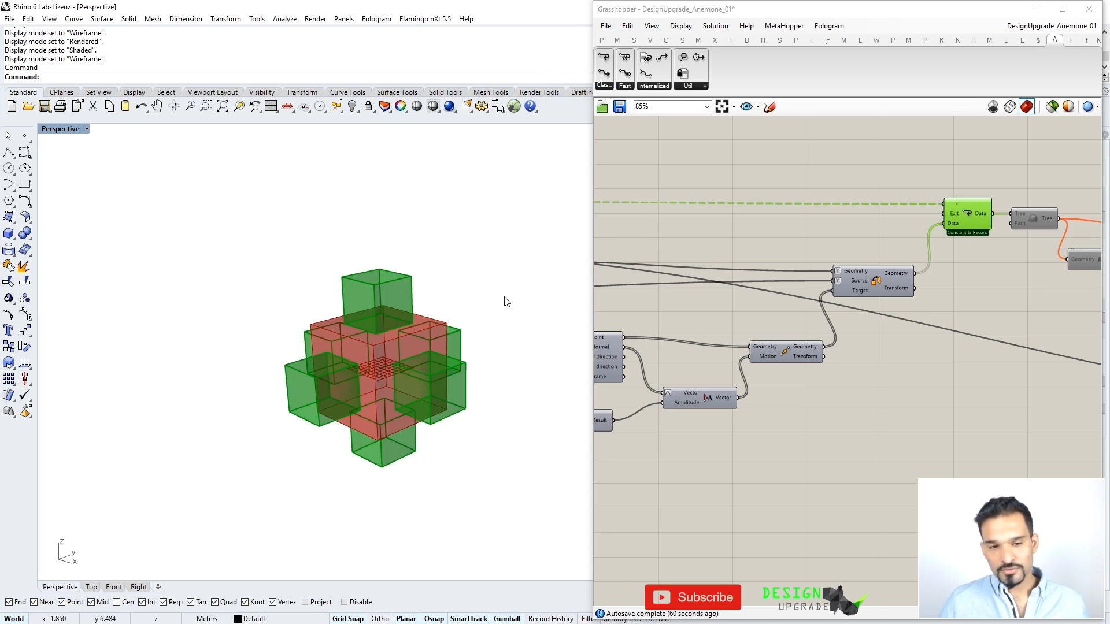
scroll(418, 299, "up", 3)
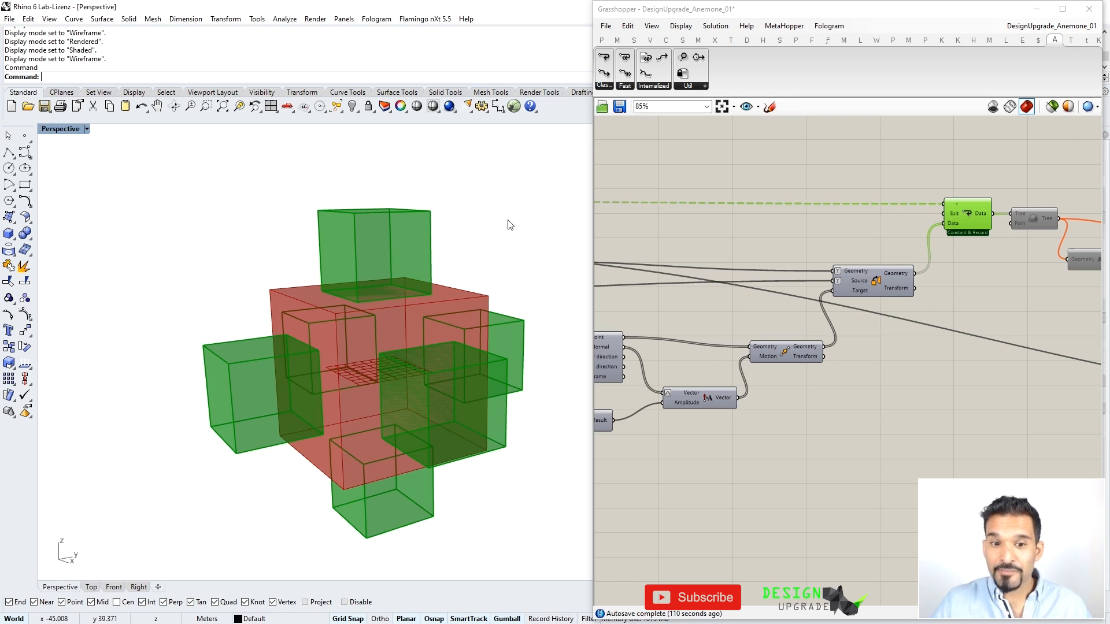
left_click(964, 295)
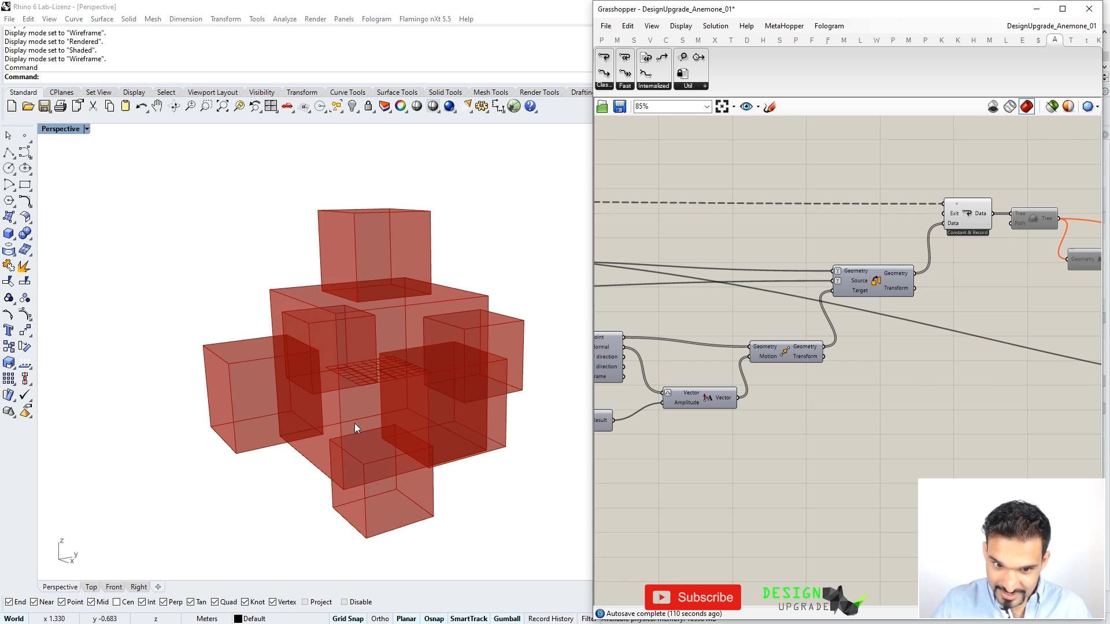
Raise the slider feeding the example loop's Repeat input to 1, inspect the recursive boxes, and increase it further
scroll(699, 254, "down", 5)
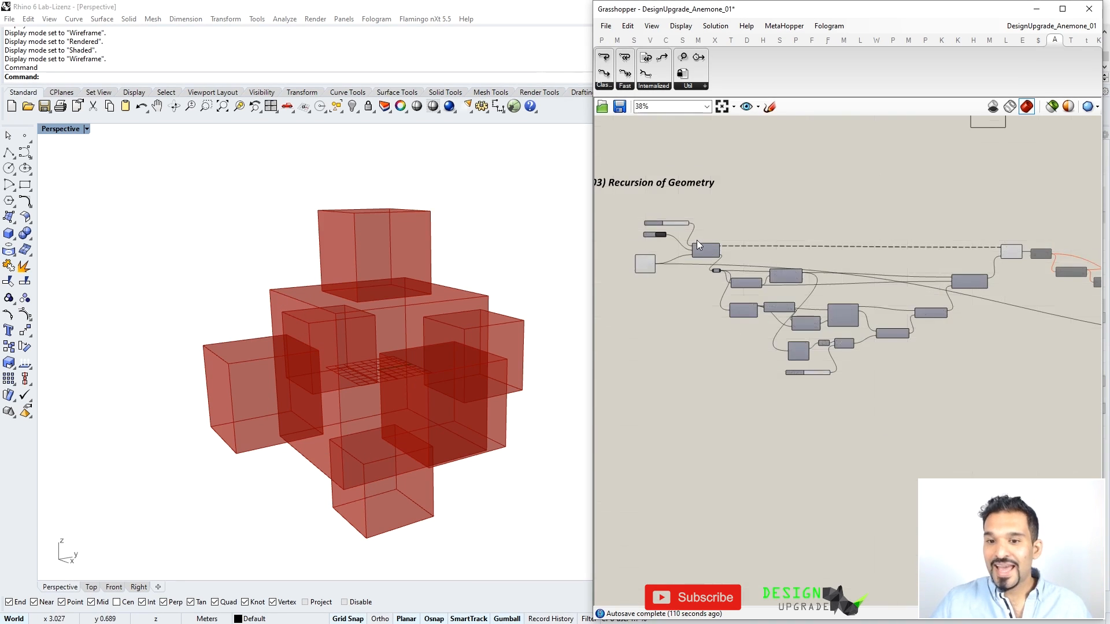
scroll(699, 255, "up", 8)
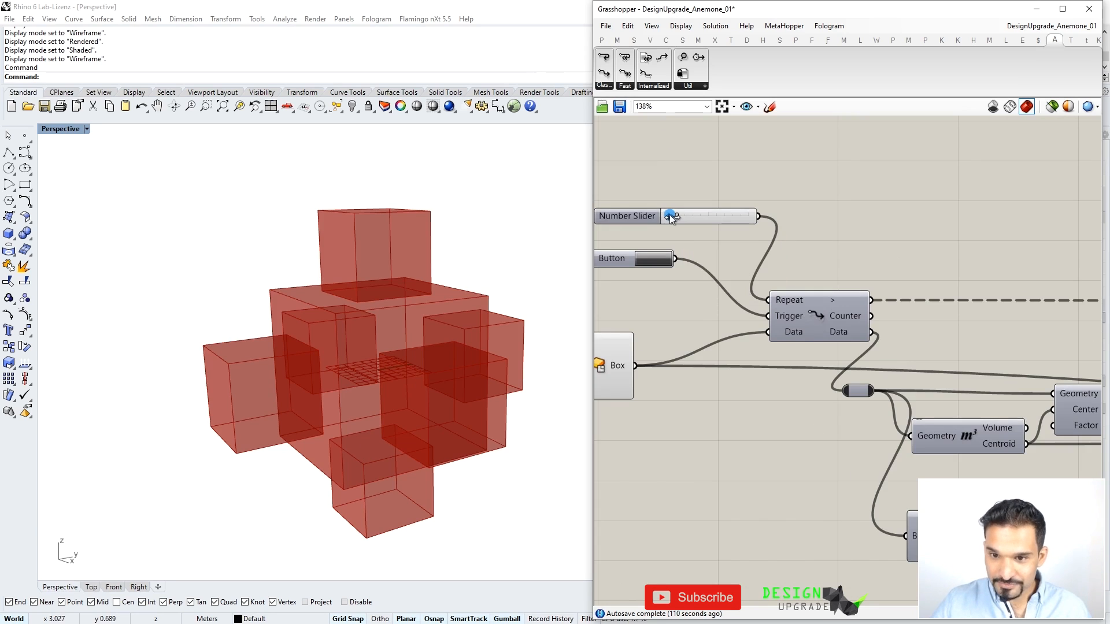
left_click_drag(669, 216, 677, 216)
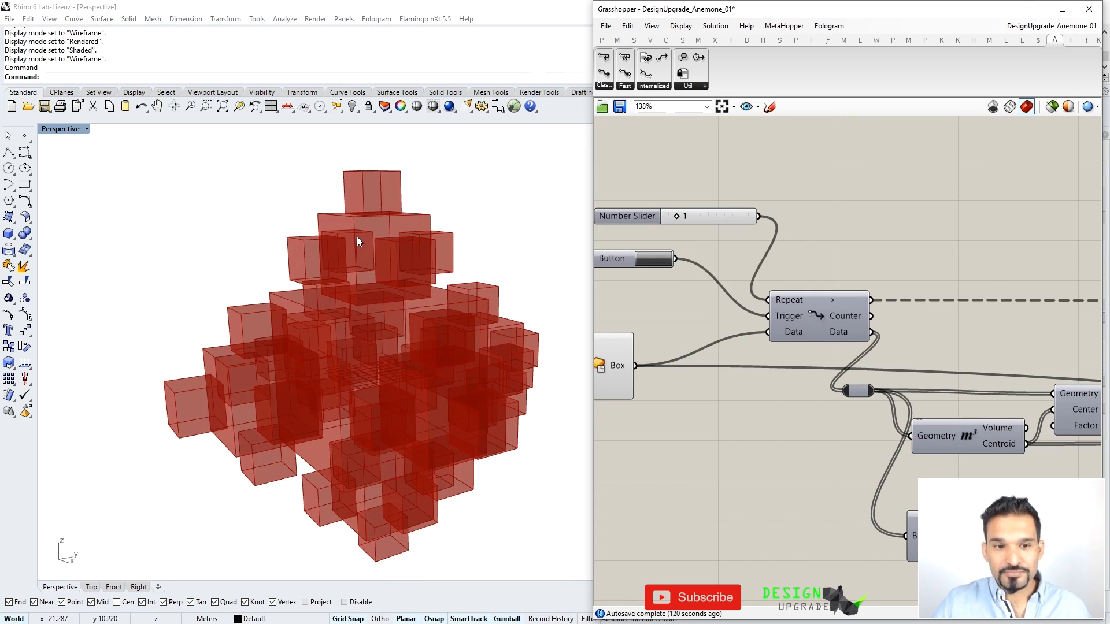
scroll(362, 223, "up", 2)
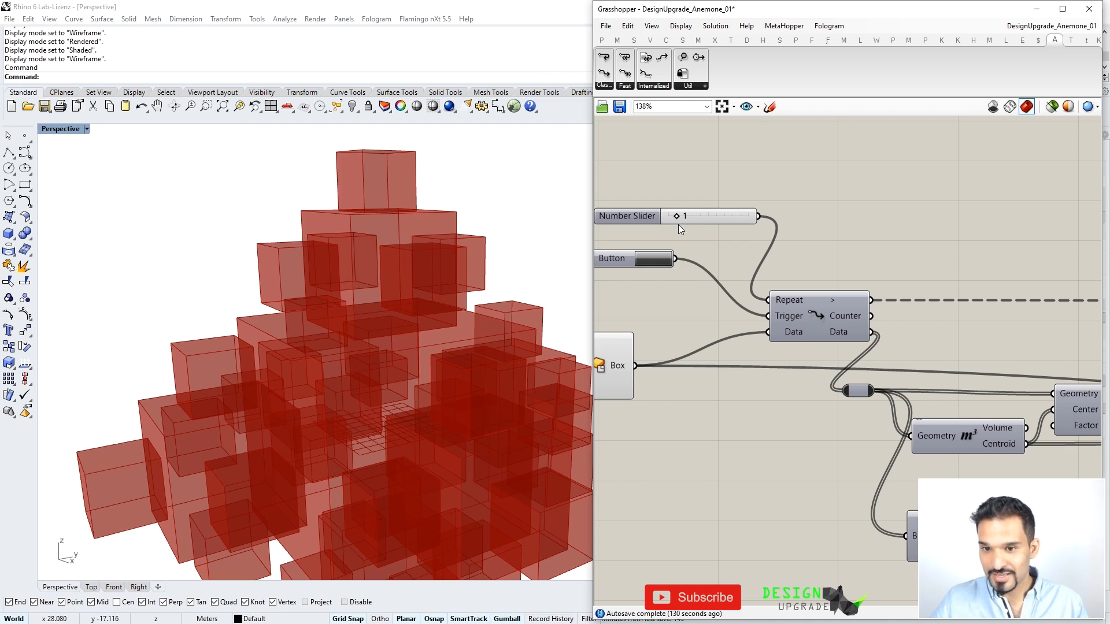
left_click_drag(682, 221, 717, 223)
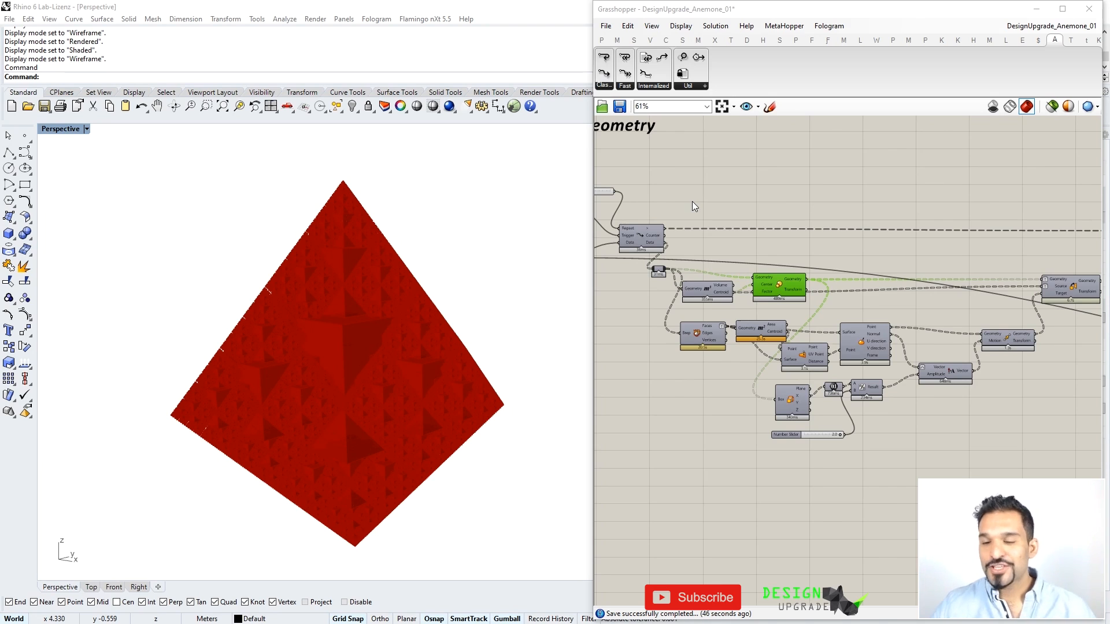
Turn off the preview of the existing "03) Recursion of Geometry" components, from the input sliders through the loop end
scroll(696, 207, "down", 5)
scroll(717, 208, "up", 1)
left_click_drag(876, 195, 804, 280)
scroll(804, 280, "down", 2)
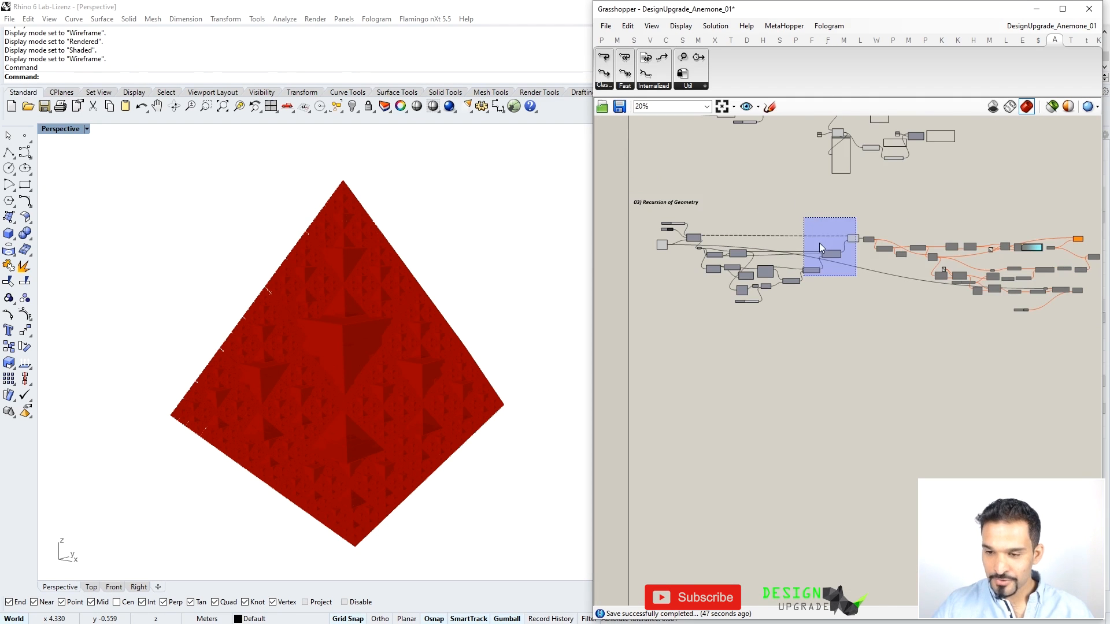
key("ctrl+q")
left_click_drag(809, 213, 647, 318)
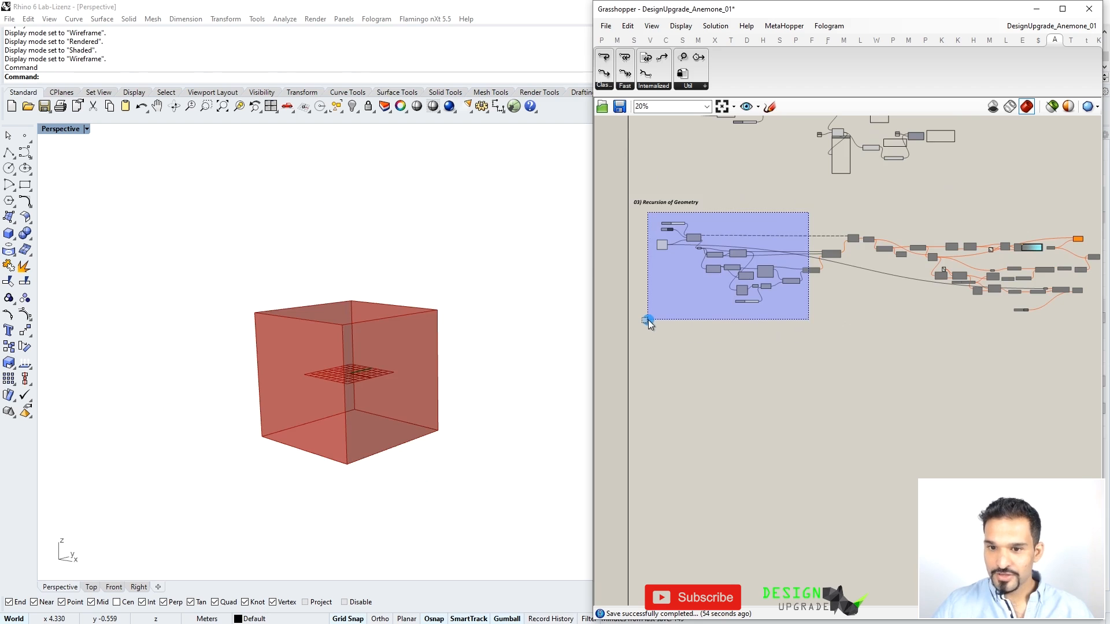
middle_click(750, 260)
left_click(789, 260)
Place Anemone's classic loop start and loop end components on an empty canvas area and connect them to each other
right_click_drag(804, 307, 795, 264)
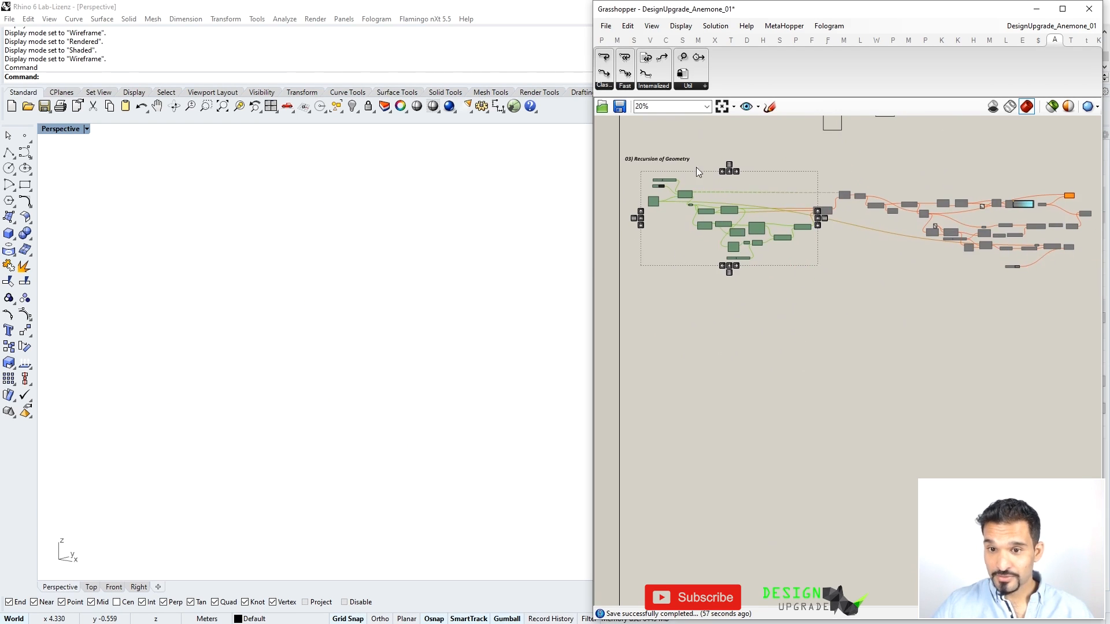
scroll(694, 263, "up", 5)
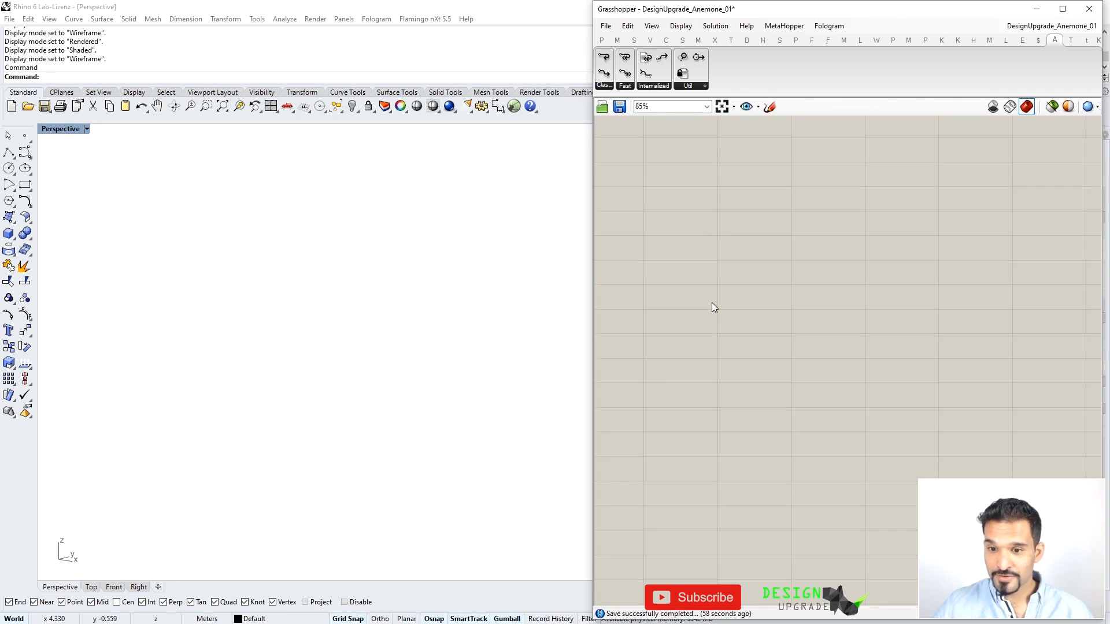
left_click_drag(603, 57, 893, 263)
left_click_drag(604, 74, 799, 256)
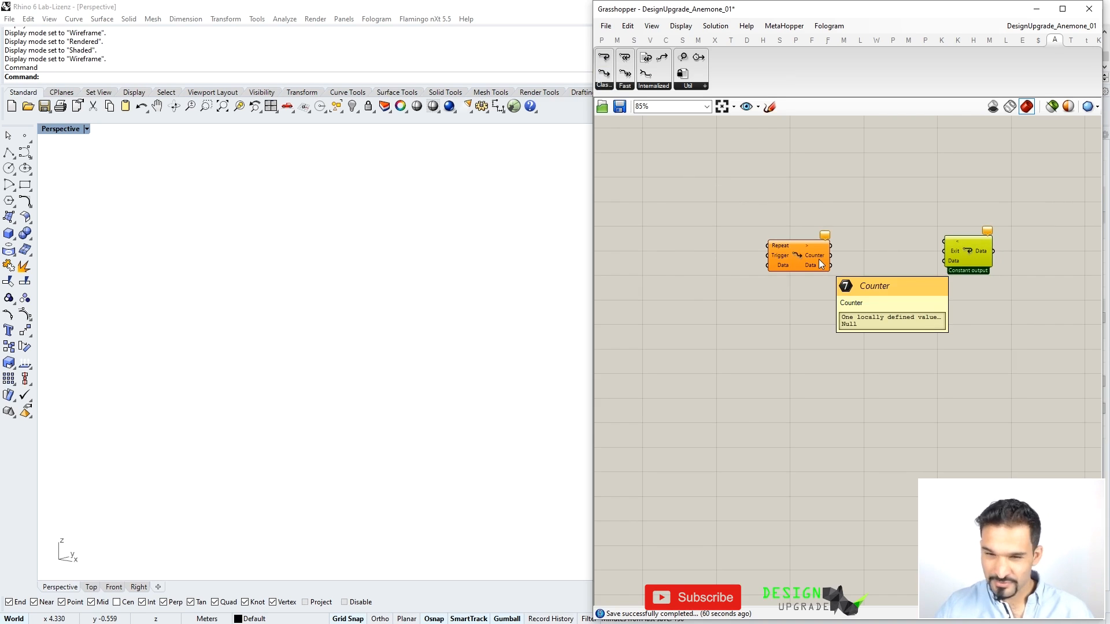
left_click_drag(831, 245, 981, 267)
Add a number slider ranging from 0 to 5 and connect it to the loop start's Repeat input
double_click(655, 248)
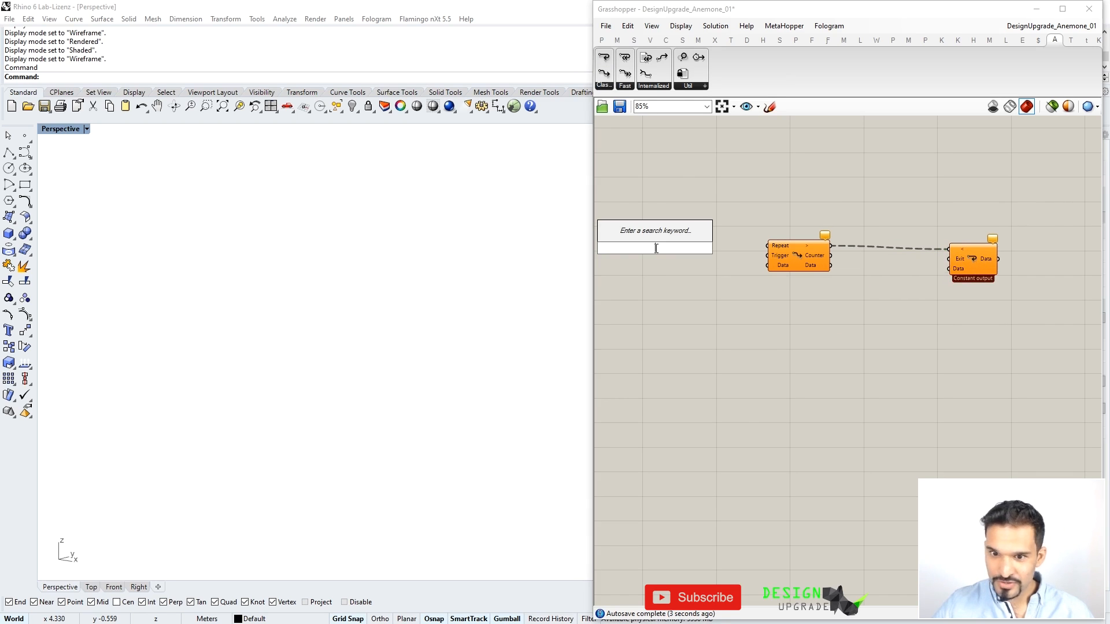
type("0")
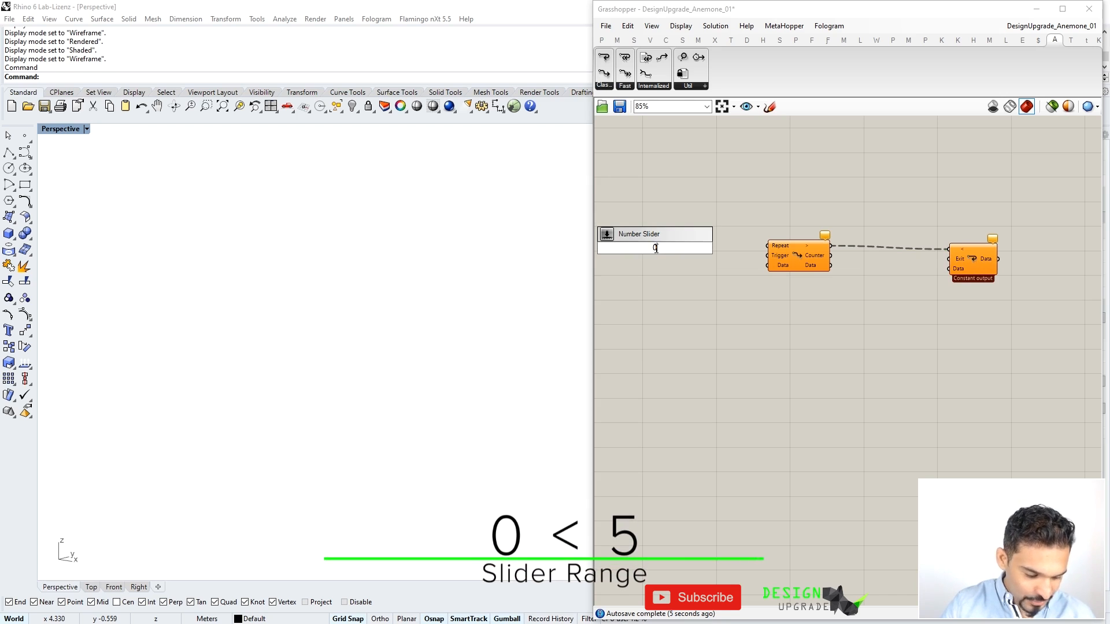
type("<5")
key("Return")
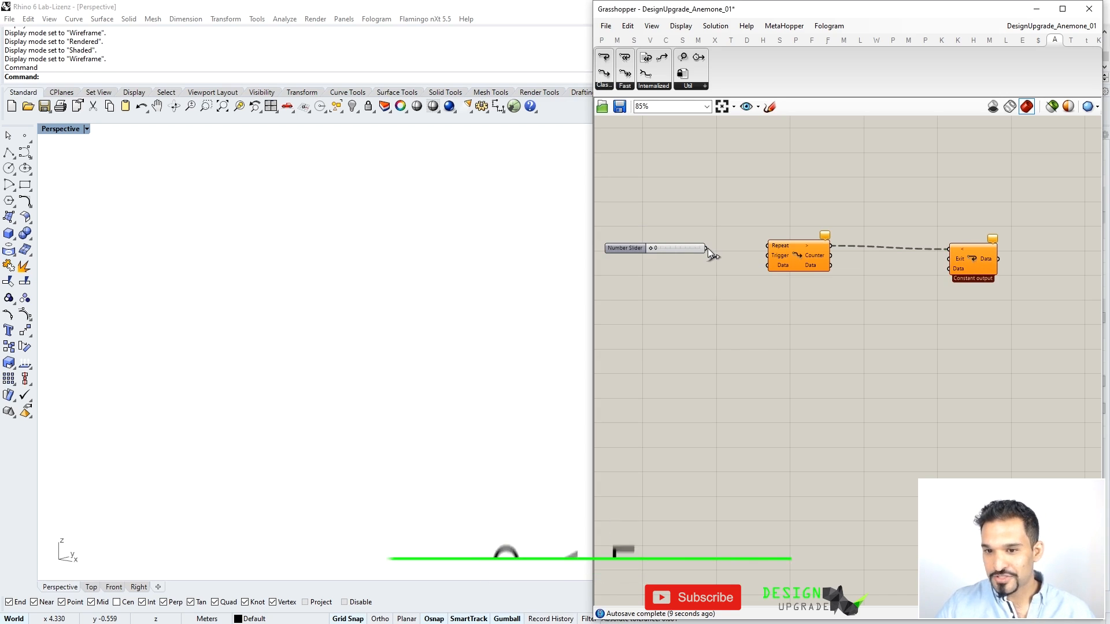
left_click_drag(706, 248, 767, 246)
Rename the new number slider "Iteration"
left_click(620, 244)
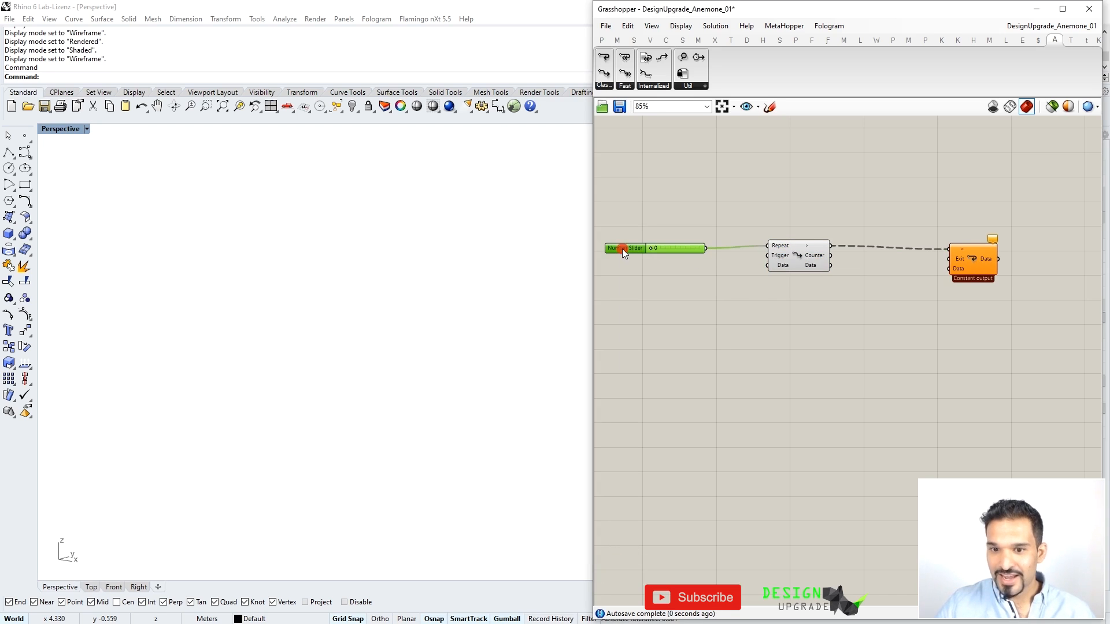
right_click(622, 248)
left_click_drag(694, 254, 540, 246)
key("BackSpace")
type("Iteration")
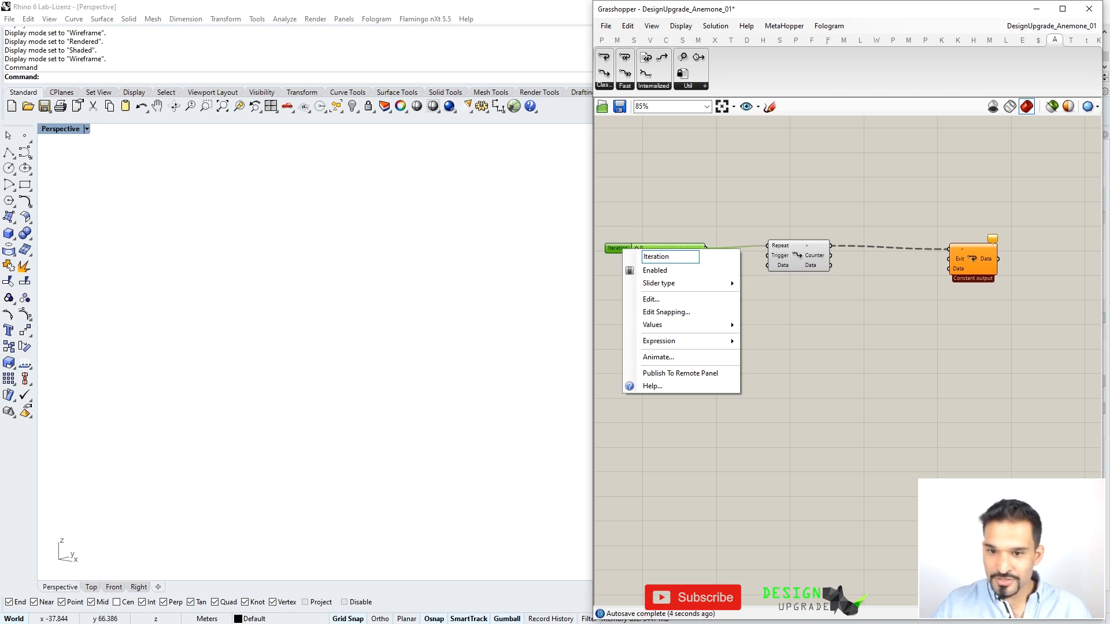
key("Return")
Add a Button below the Iteration slider and connect it to the loop start's Trigger input
scroll(717, 283, "down", 1)
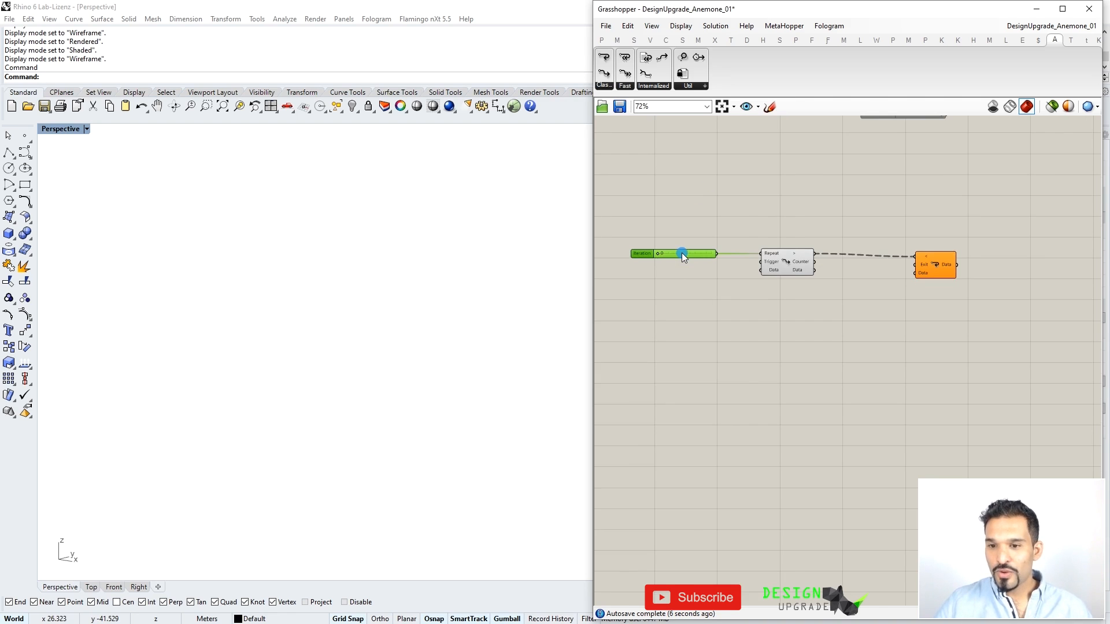
double_click(679, 274)
type("button")
key("Return")
left_click_drag(755, 264, 668, 261)
left_click(678, 275)
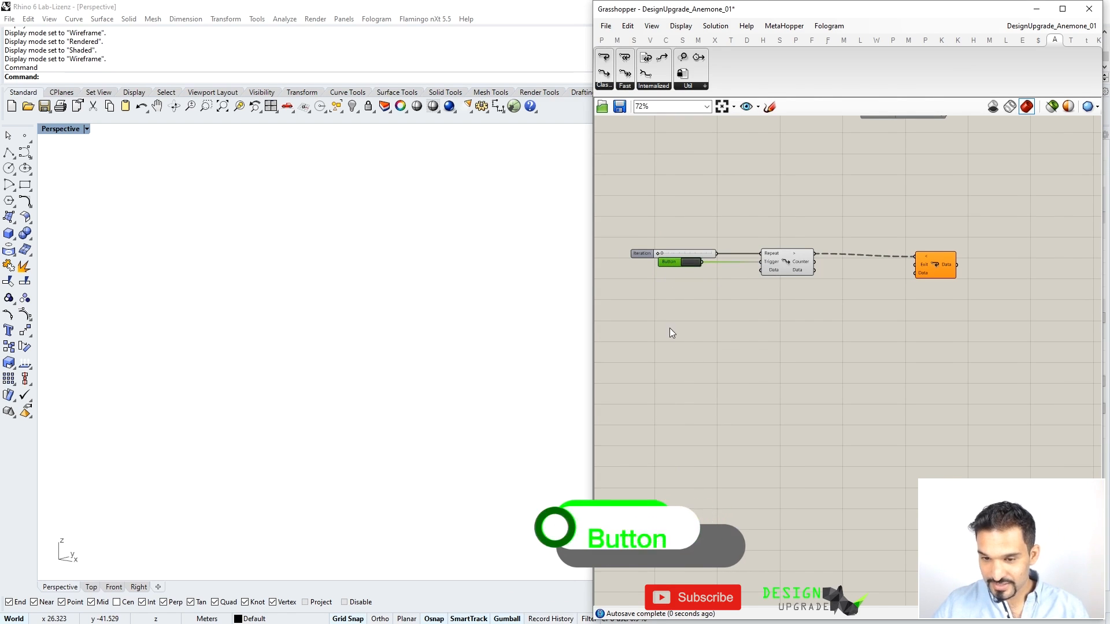
Add a Center Box component below the Button and inspect the box in the Perspective viewport
double_click(683, 322)
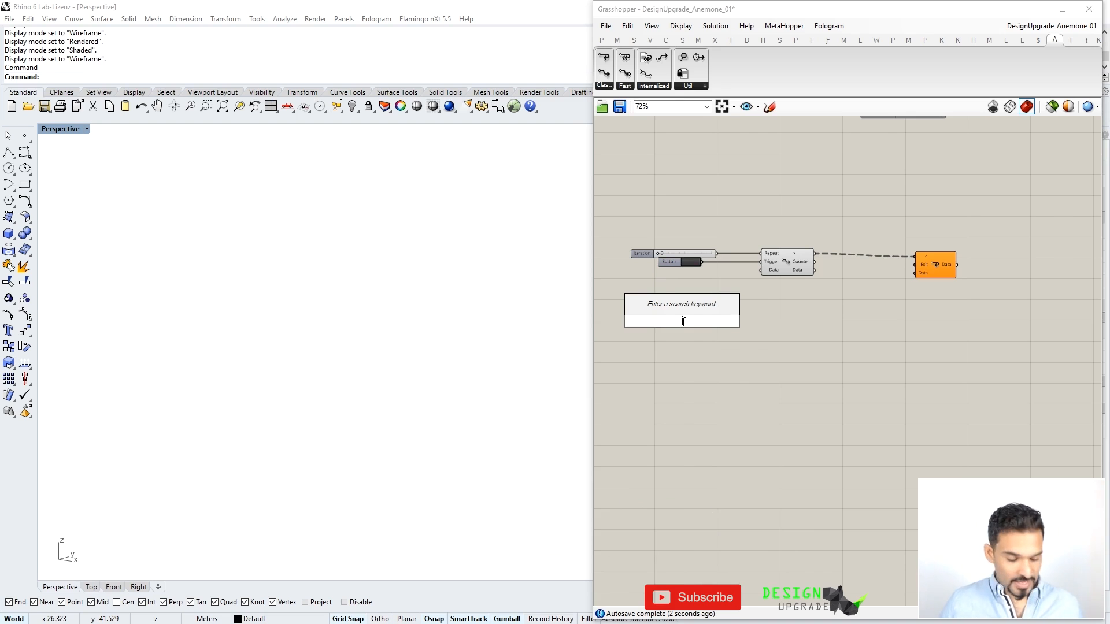
type("box")
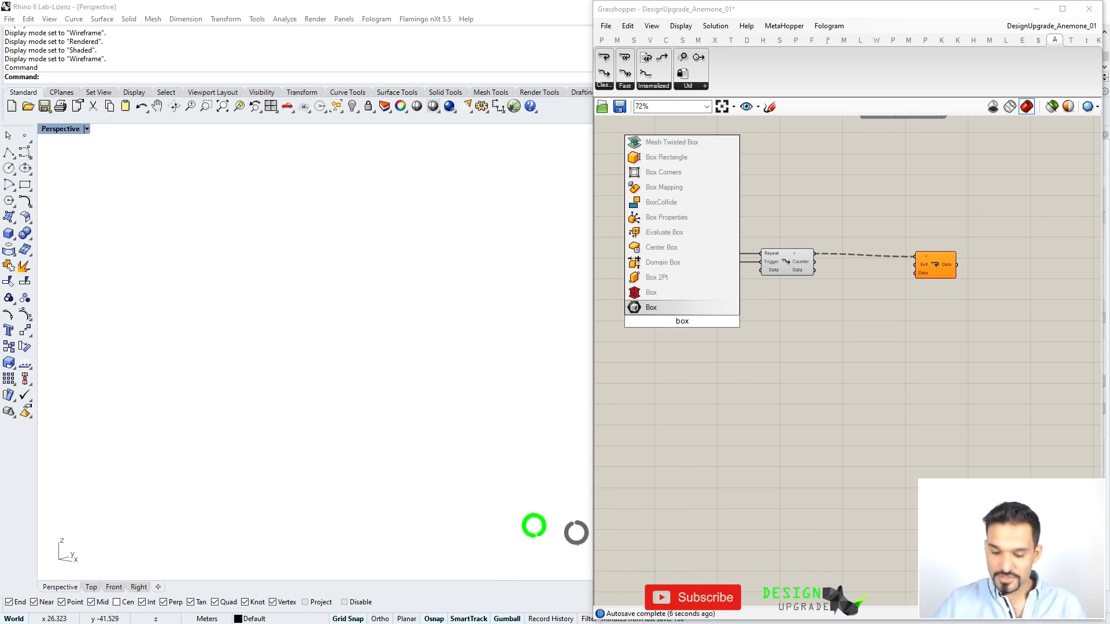
key("Up")
key("Up")
key("Up")
key("Up")
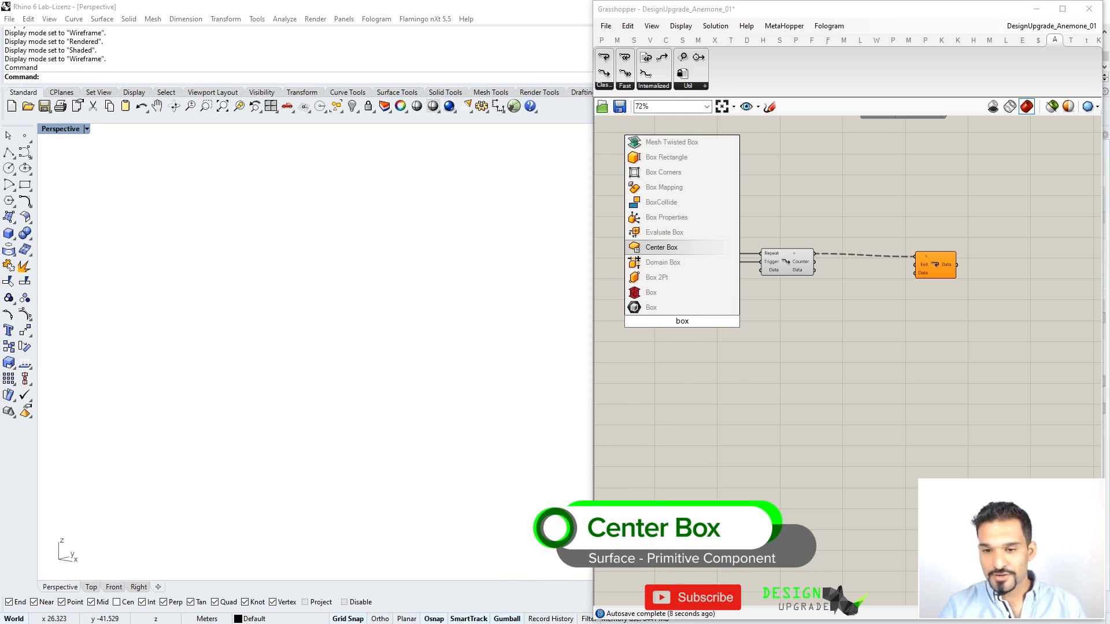
key("Return")
left_click_drag(682, 321, 675, 314)
right_click_drag(434, 425, 255, 359)
scroll(262, 354, "up", 3)
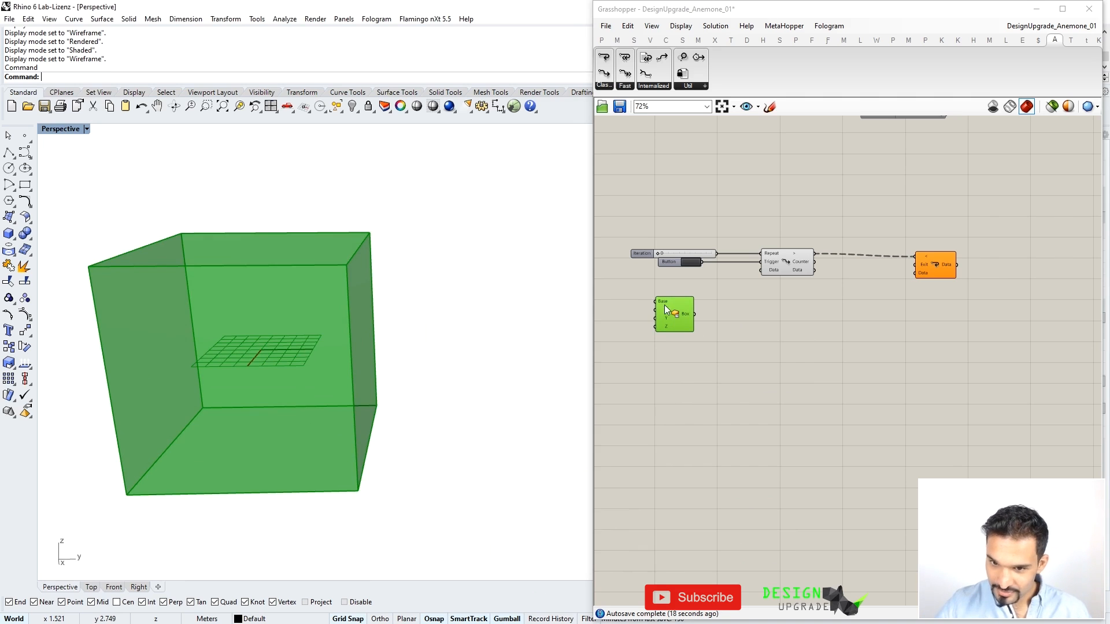
mouse_move(669, 313)
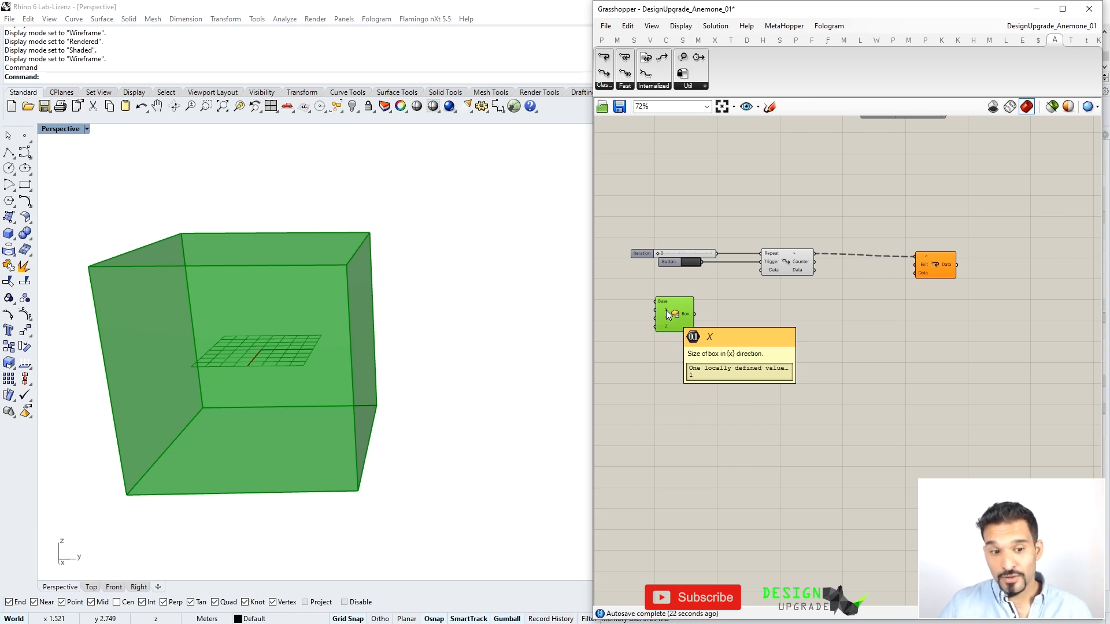
Connect the Center Box output to the loop start's Data input and turn off the Center Box preview
scroll(781, 298, "up", 1)
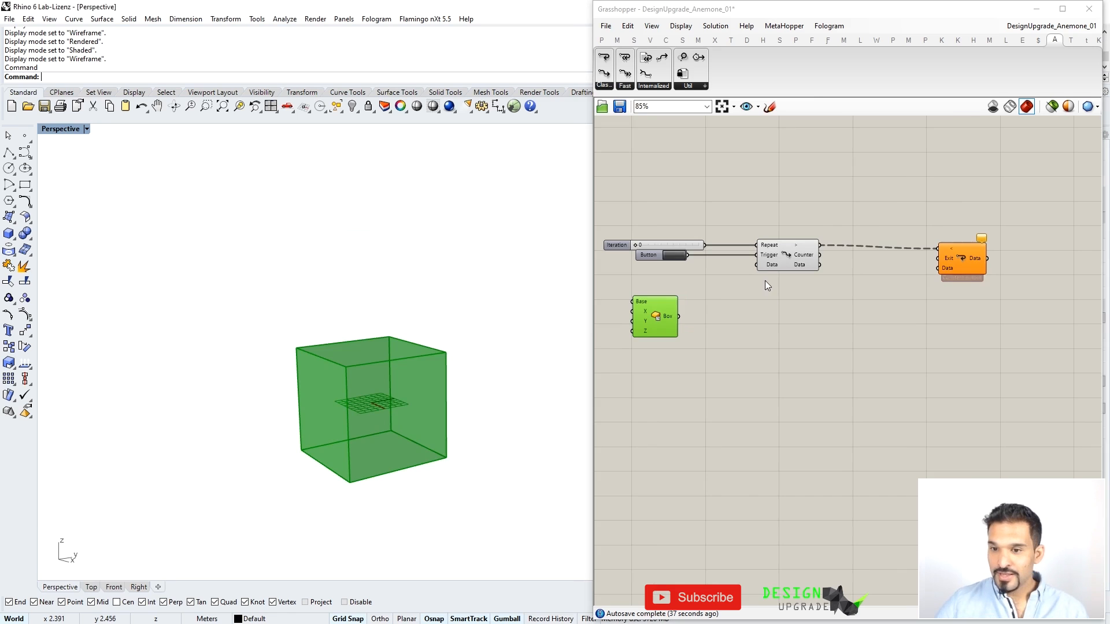
left_click_drag(761, 266, 661, 307)
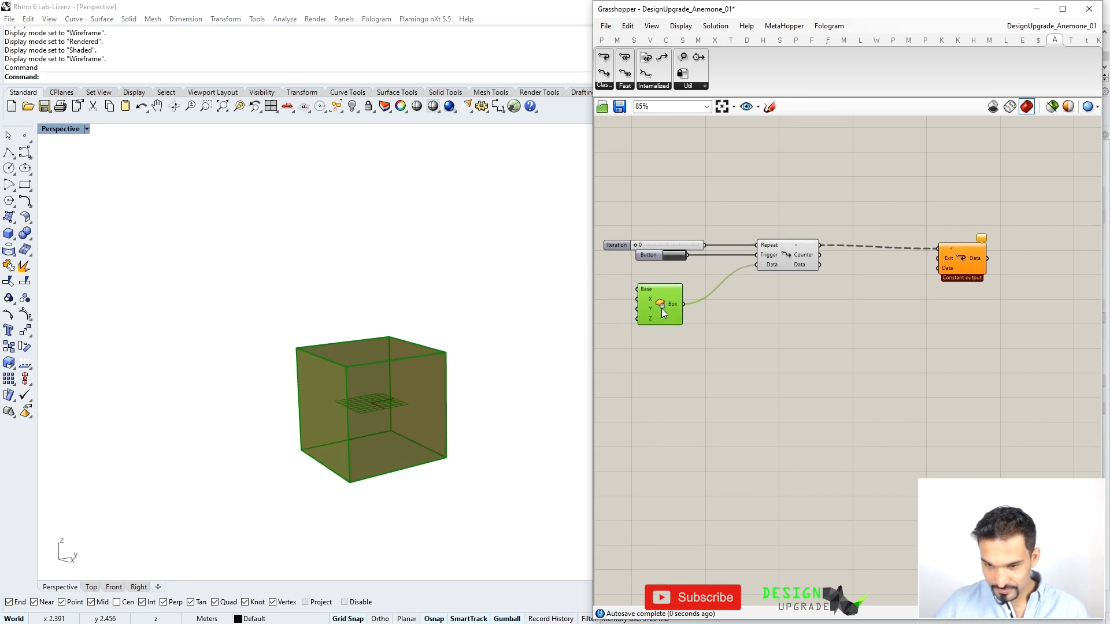
key("ctrl+q")
Move the loop end component much farther from the loop start to make room for components between them
right_click_drag(951, 266, 894, 251)
left_click_drag(894, 251, 1030, 244)
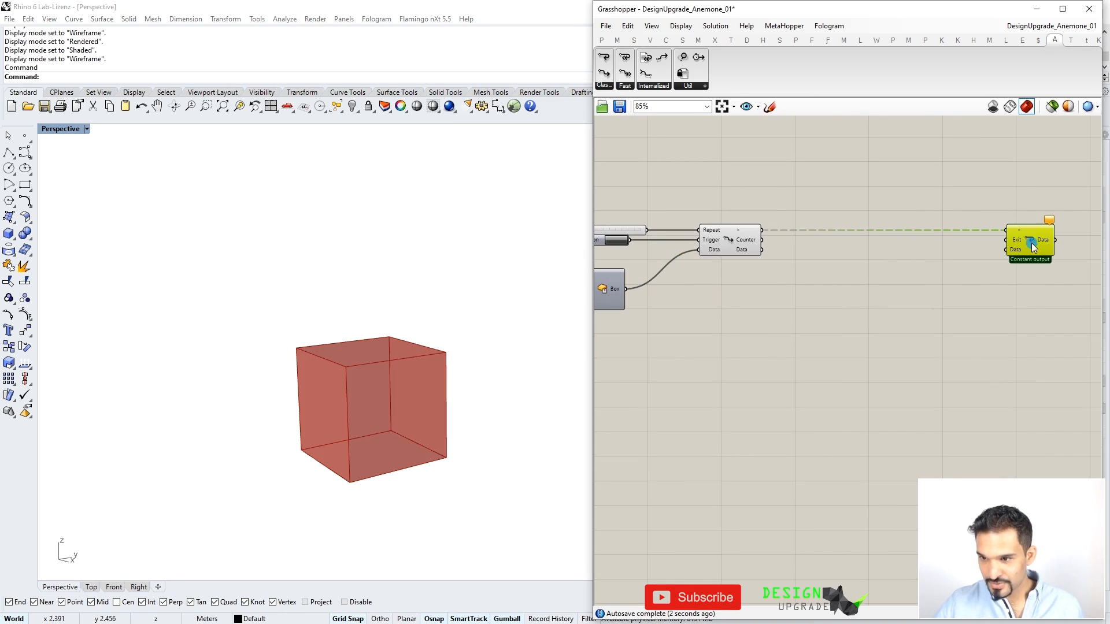
scroll(911, 250, "down", 3)
scroll(868, 263, "up", 4)
right_click_drag(911, 254, 781, 267)
scroll(781, 267, "down", 2)
left_click_drag(937, 246, 1069, 246)
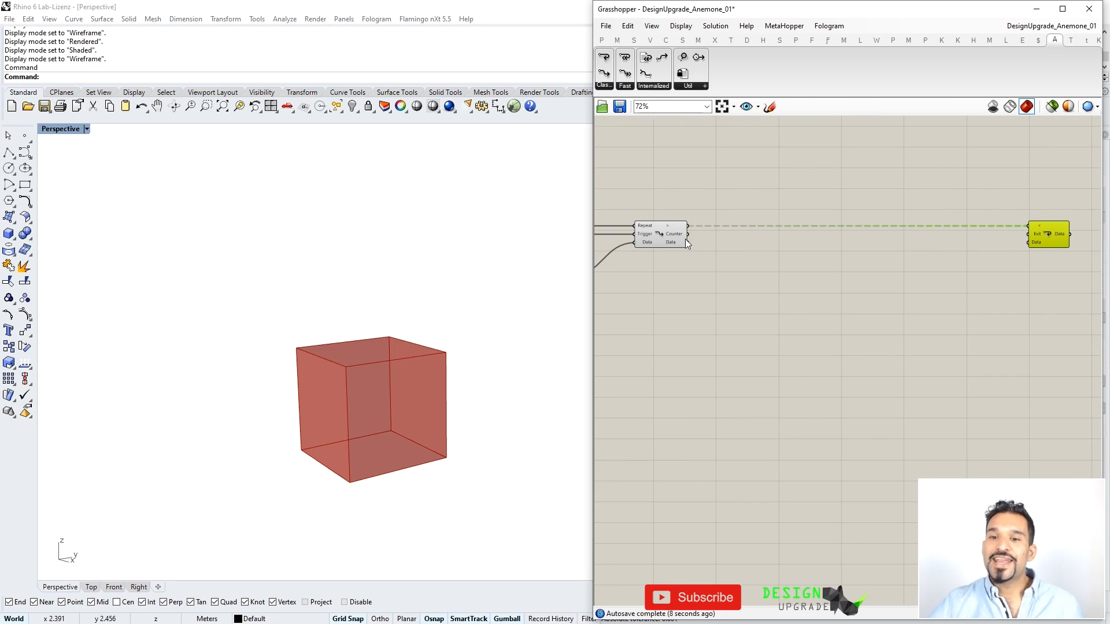
Add a Geometry parameter just after the loop start and connect the loop start's Data output to it
double_click(711, 263)
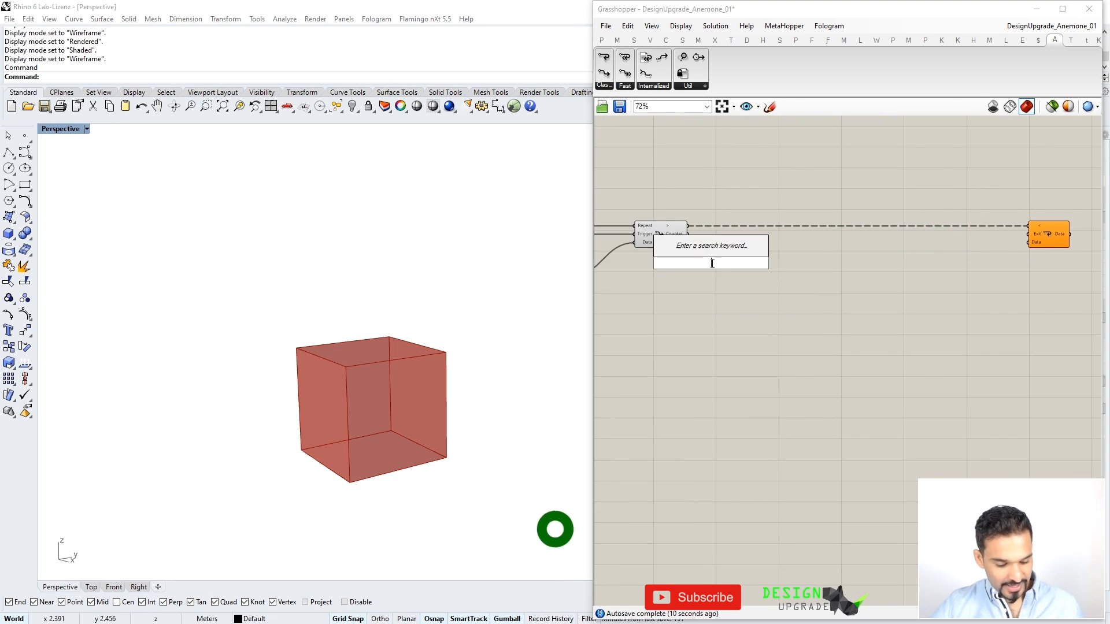
type("geo")
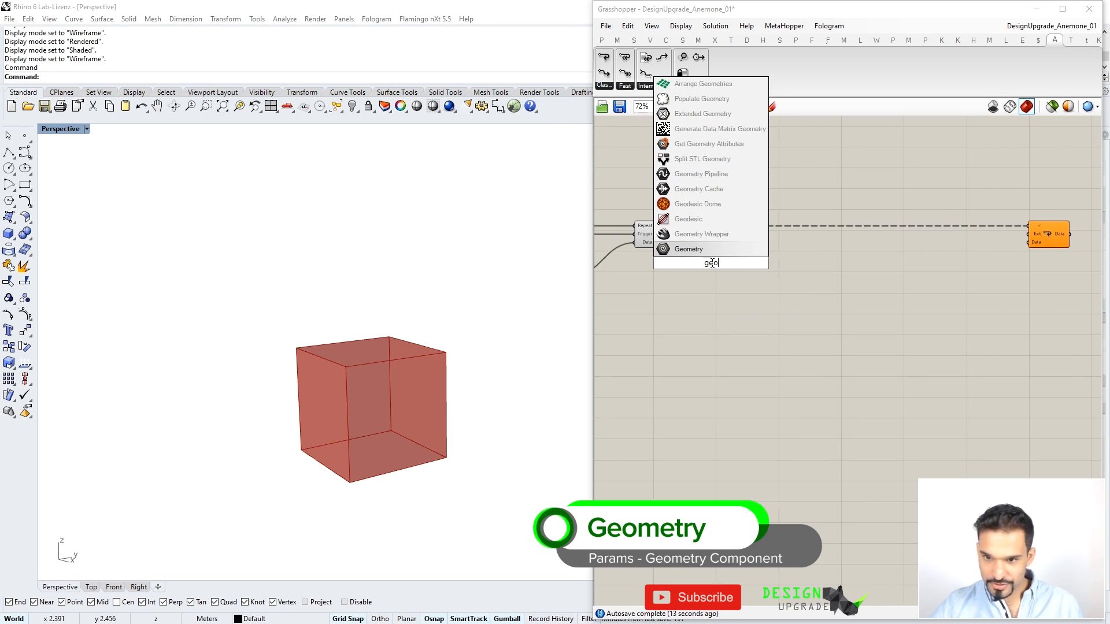
left_click(709, 250)
scroll(687, 243, "up", 1)
left_click_drag(687, 241, 703, 266)
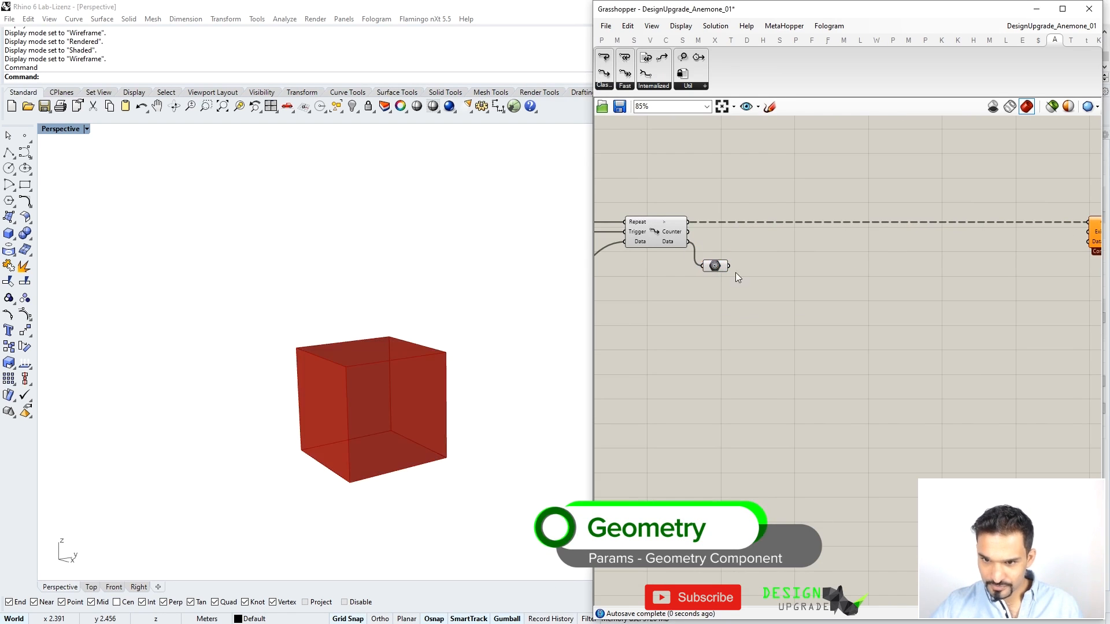
Add a Scale component after the Geometry parameter and connect the parameter's output to the Scale's Geometry input
left_click(660, 240)
left_click(768, 251)
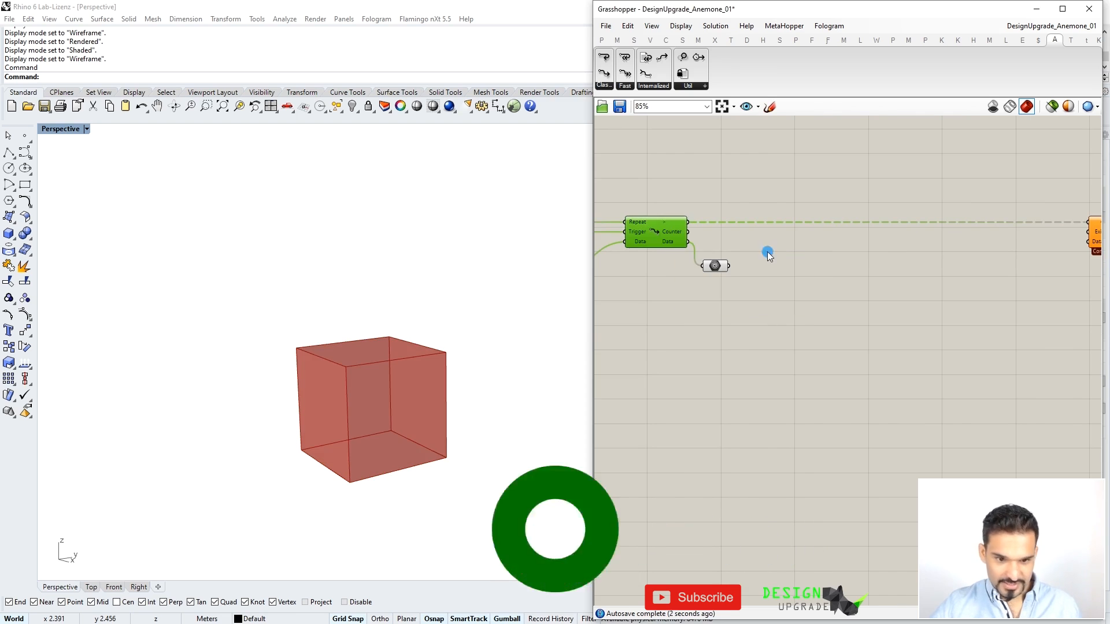
left_click_drag(716, 267, 720, 276)
double_click(800, 318)
type("s")
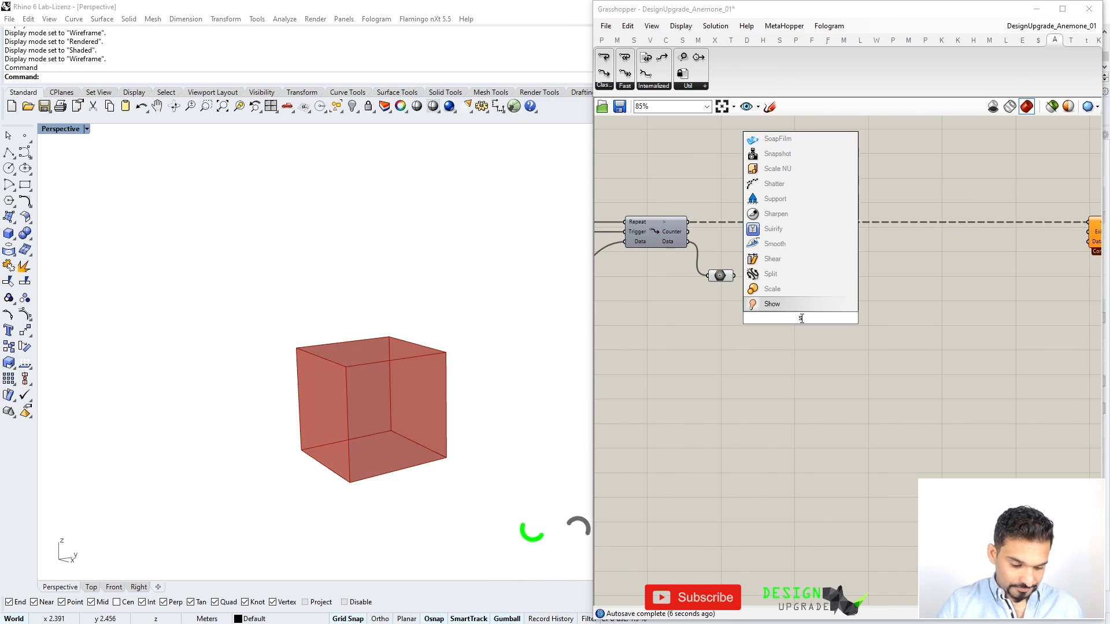
type("cale")
key("Return")
left_click_drag(780, 318, 860, 302)
left_click_drag(761, 281, 844, 282)
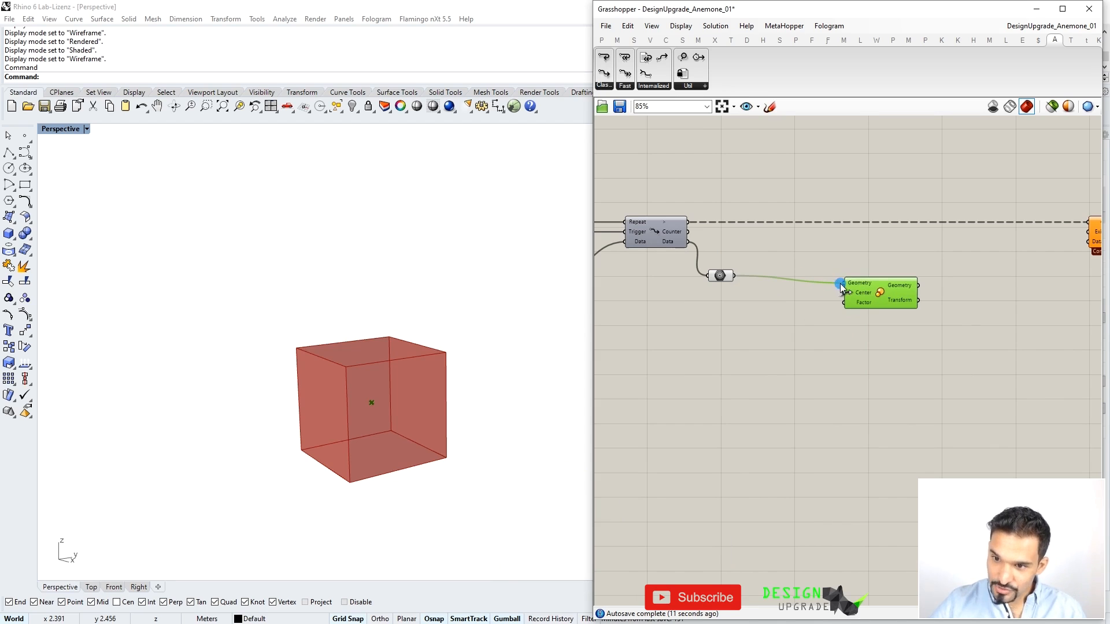
left_click_drag(724, 278, 722, 283)
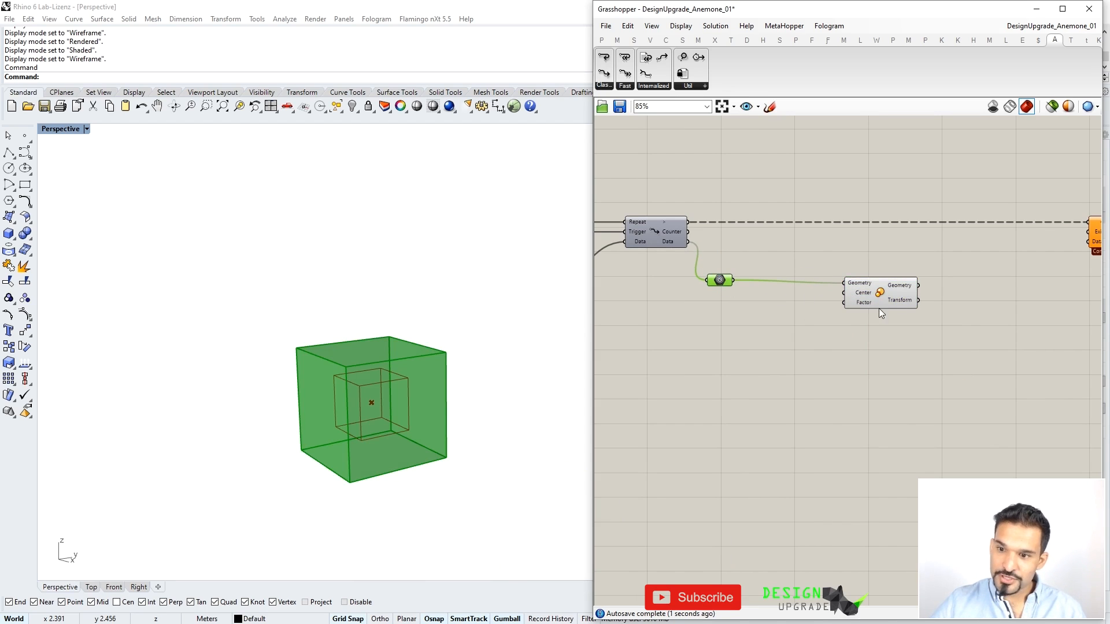
Add a Volume component fed by the Geometry parameter and connect its Centroid output to the Scale's Center input
double_click(727, 304)
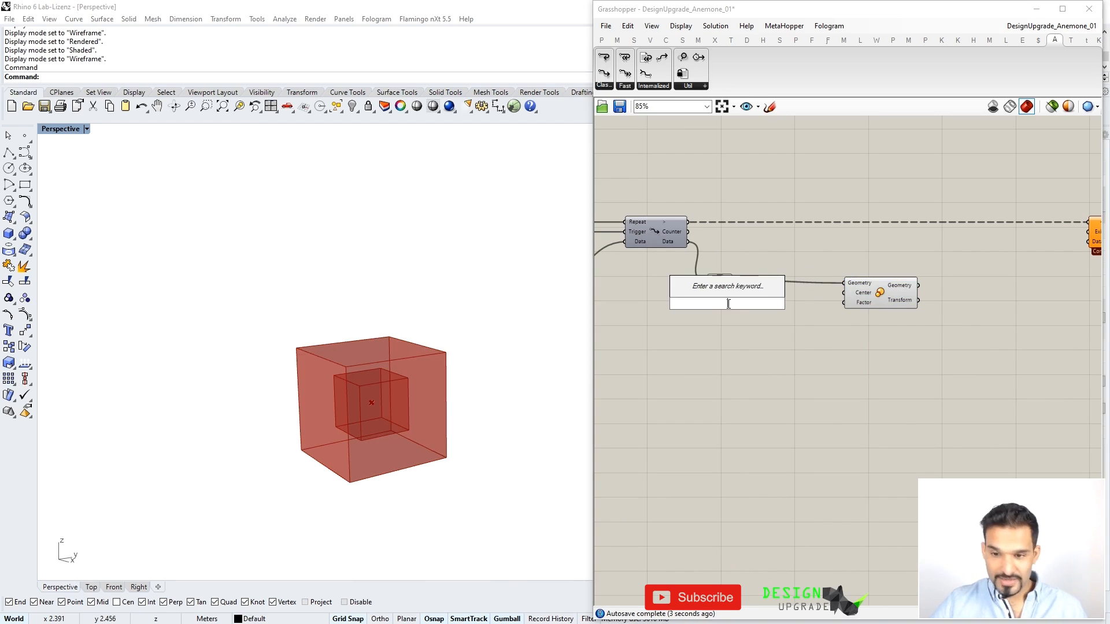
type("volume")
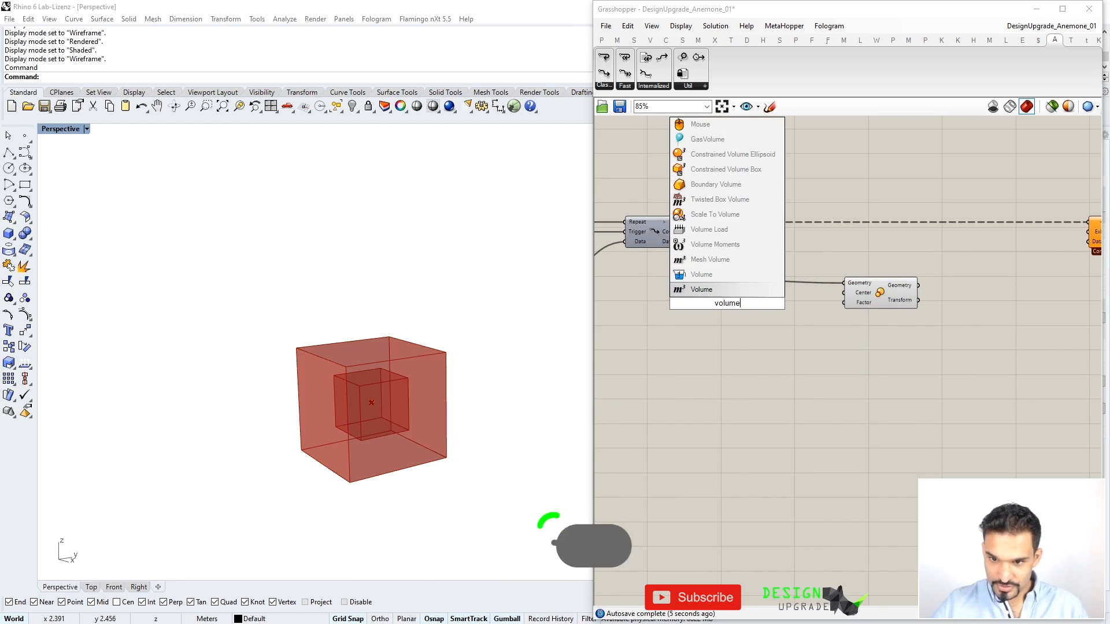
left_click(724, 288)
left_click_drag(698, 299, 753, 303)
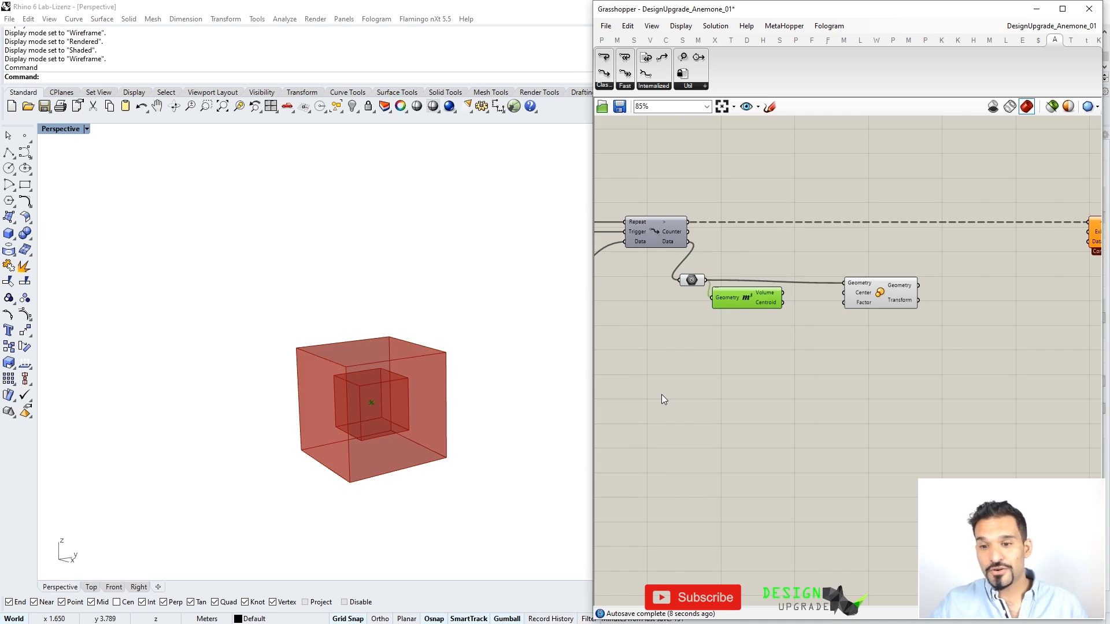
mouse_move(782, 302)
left_mouse_down()
mouse_move(787, 312)
mouse_move(836, 294)
mouse_move(766, 299)
left_mouse_up()
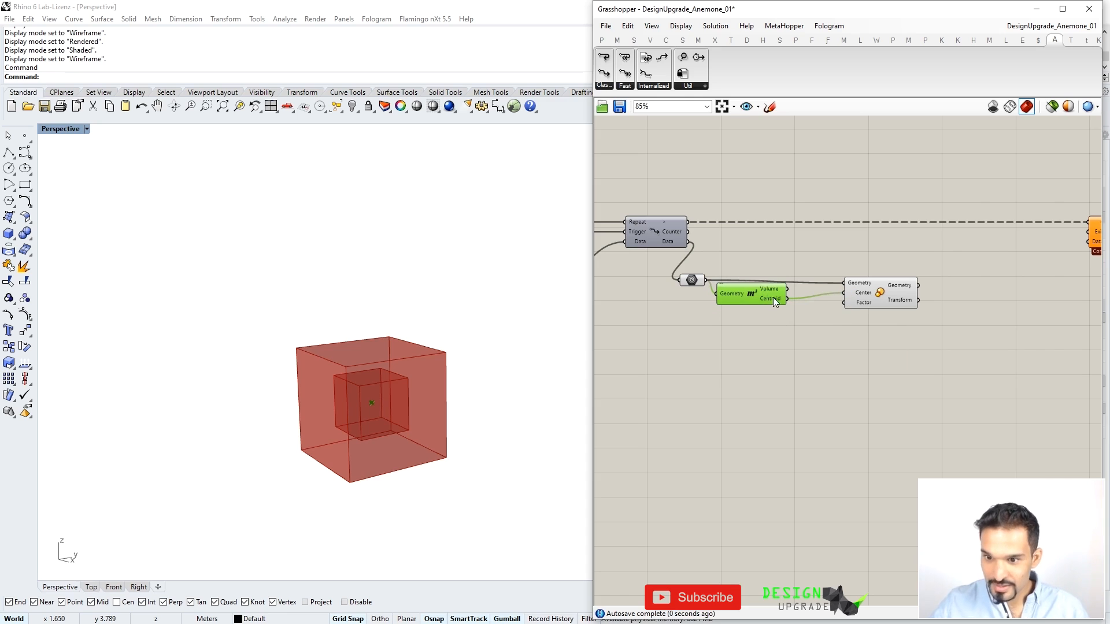
Examine the Scale component's Factor input and compare the looped box with its scaled copy in the viewport
mouse_move(865, 303)
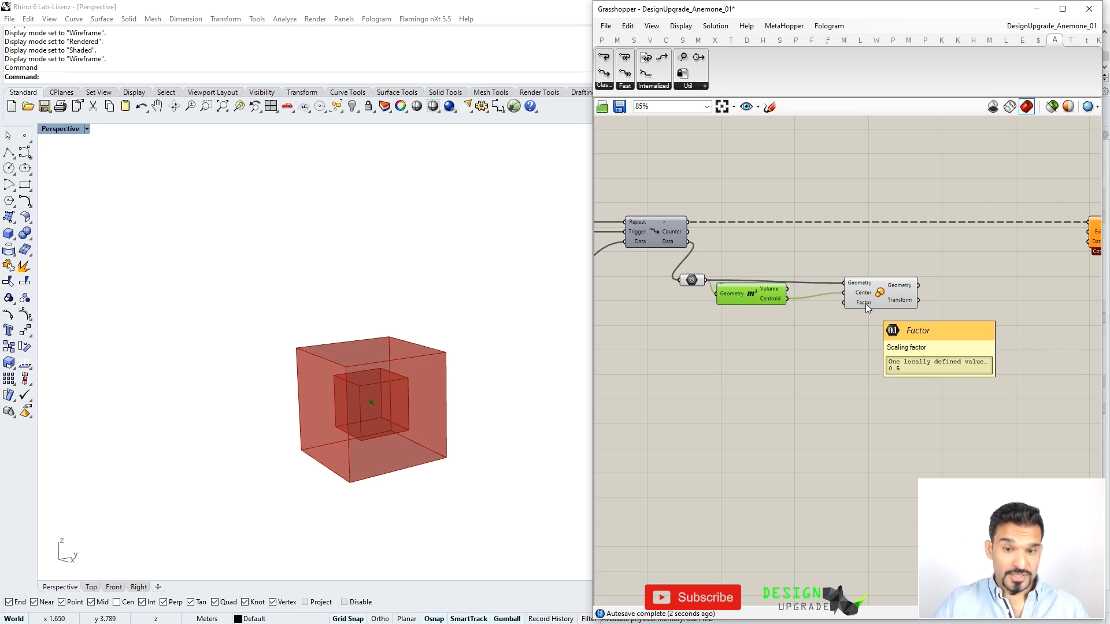
left_click_drag(867, 301, 867, 305)
left_click(859, 325)
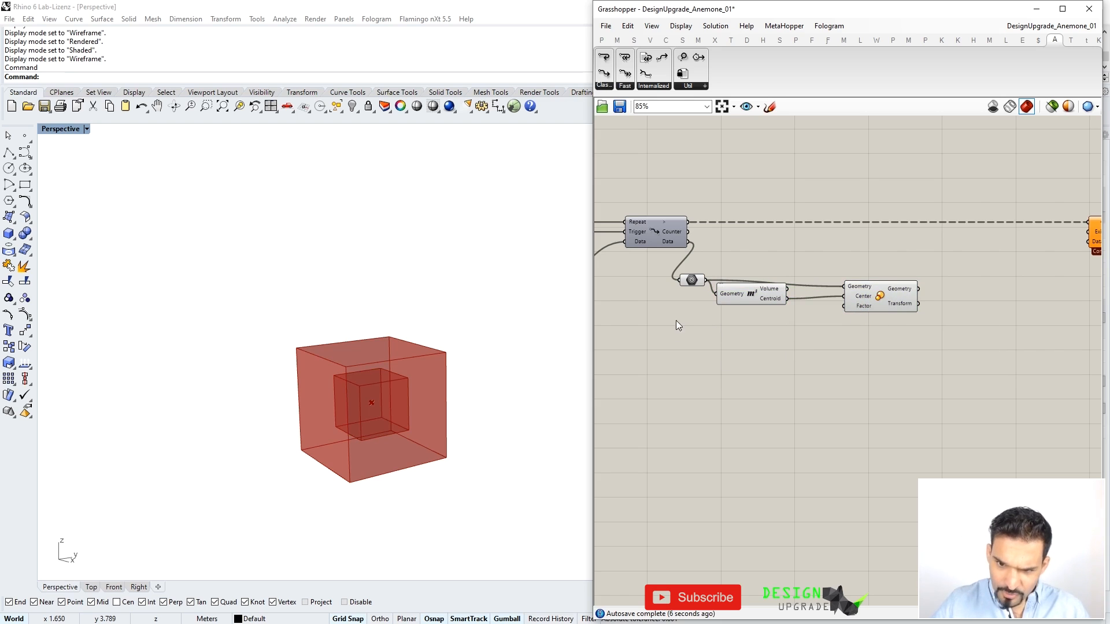
left_click_drag(919, 265, 688, 309)
left_click(689, 269)
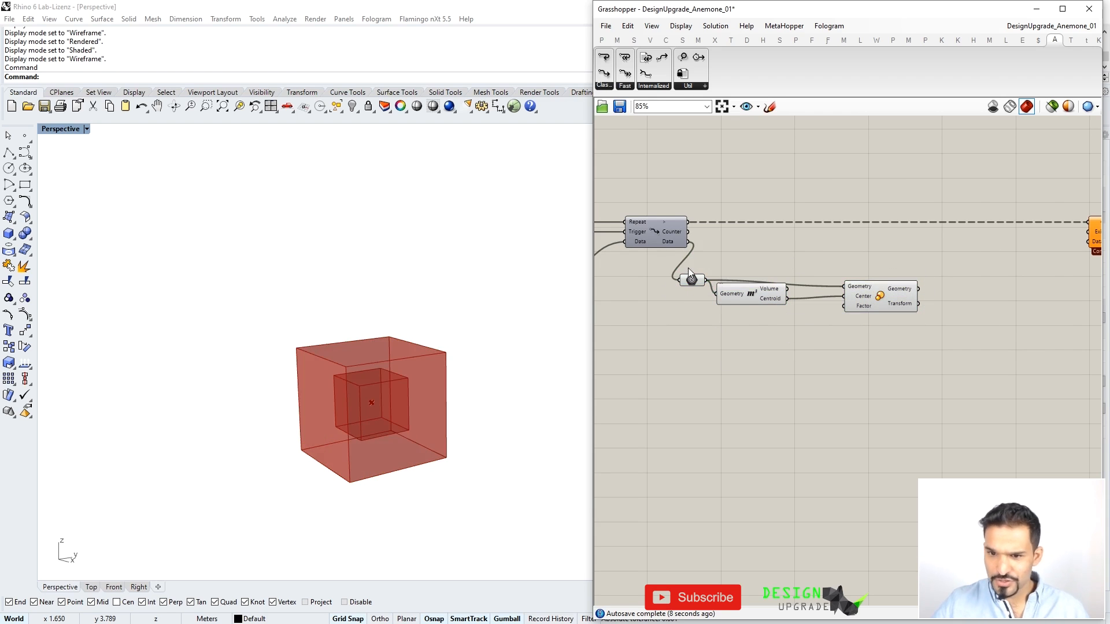
left_click(692, 282)
left_click_drag(864, 307, 866, 306)
left_click(700, 281)
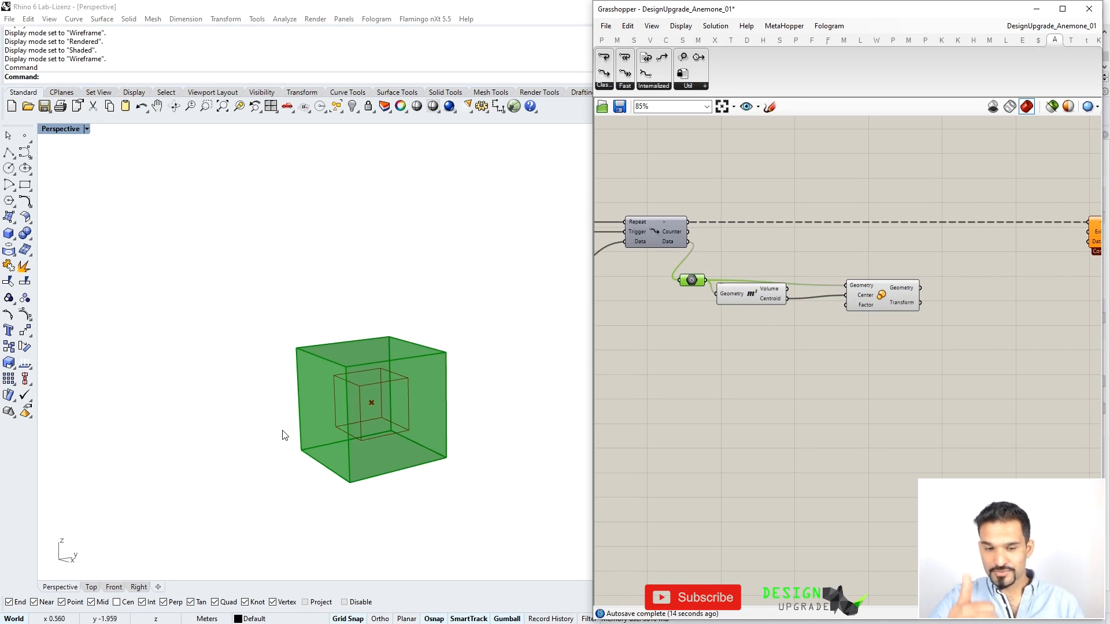
Add a Deconstruct Brep component below Volume and connect the Geometry parameter's output to its Brep input
left_click(691, 373)
left_click(683, 39)
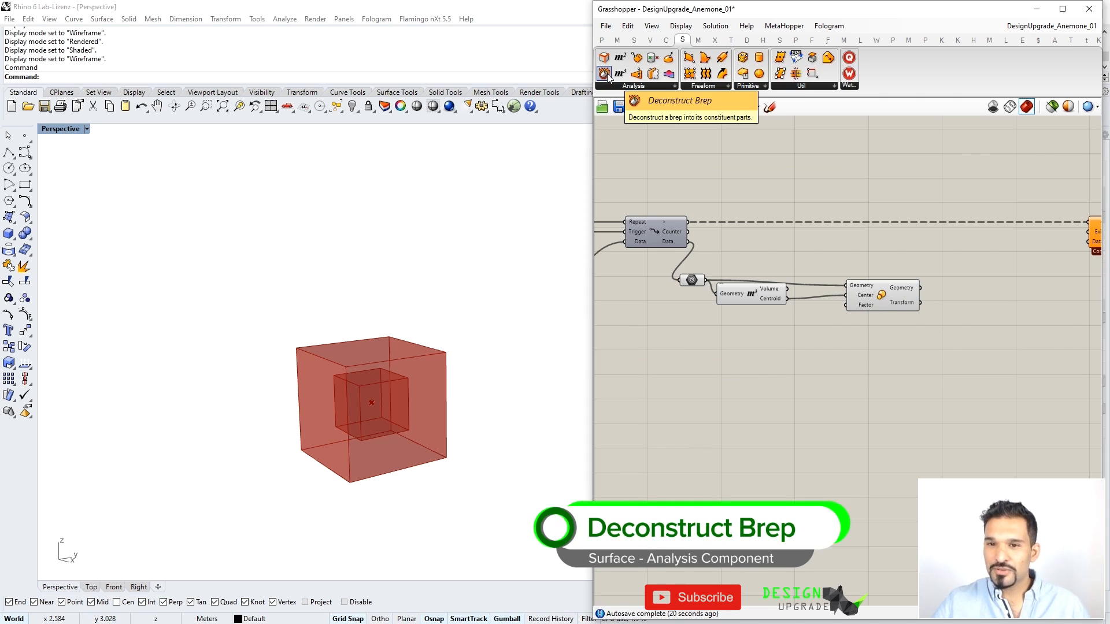
left_click_drag(607, 75, 743, 373)
left_click_drag(705, 332, 714, 370)
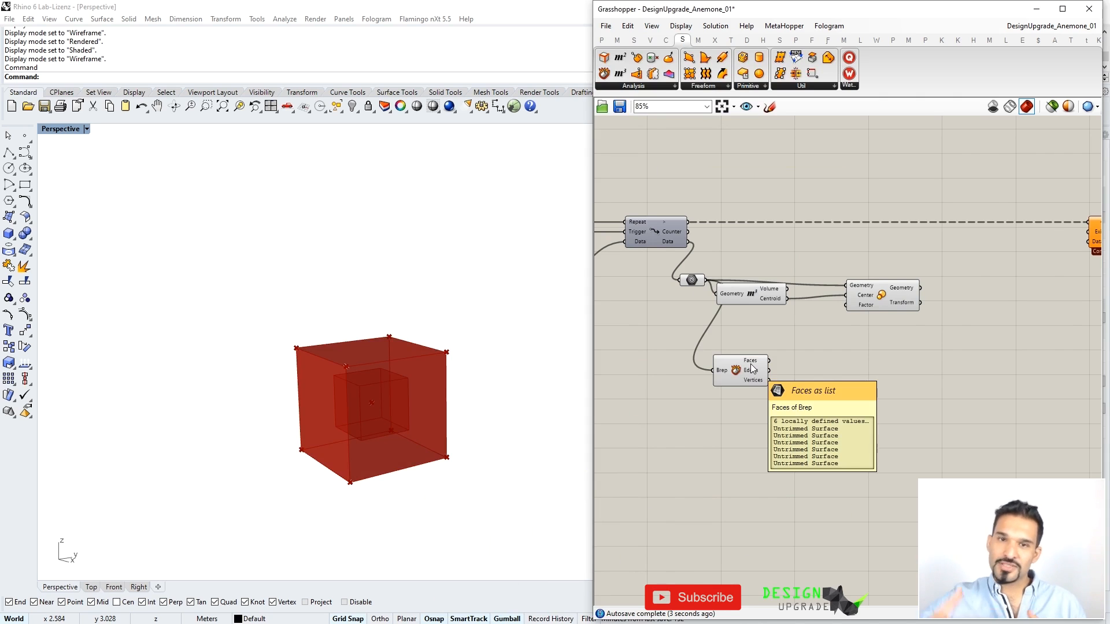
Add Evaluate Surface and Surface Closest Point components beside Deconstruct Brep, with Evaluate Surface placed after Surface Closest Point
left_click(668, 57)
left_click(832, 384)
left_click_drag(642, 78, 918, 395)
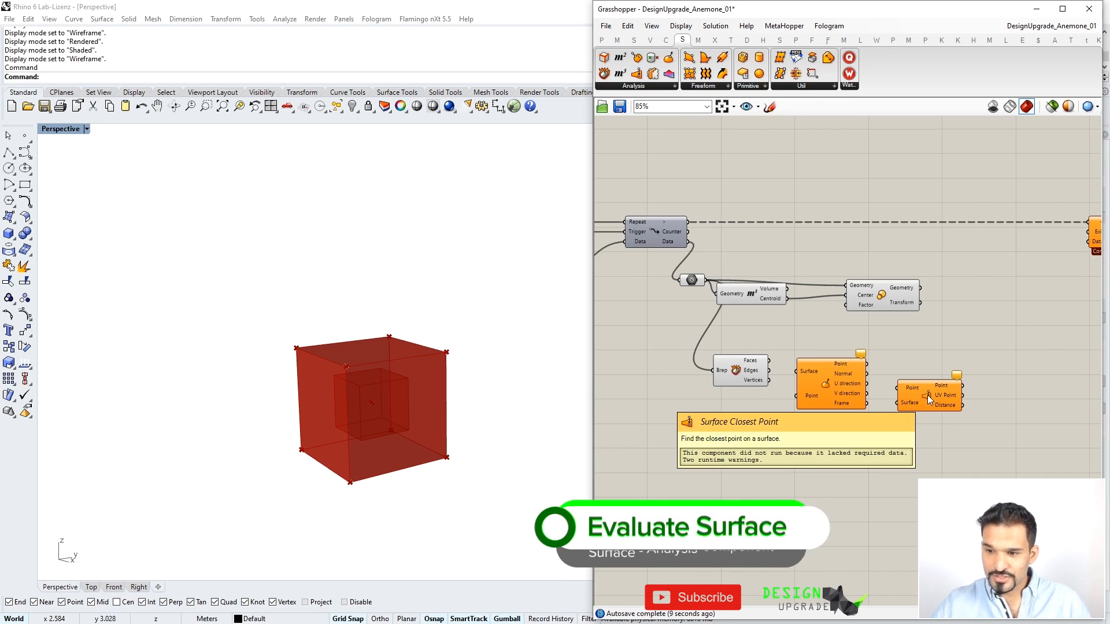
left_click_drag(927, 394, 820, 425)
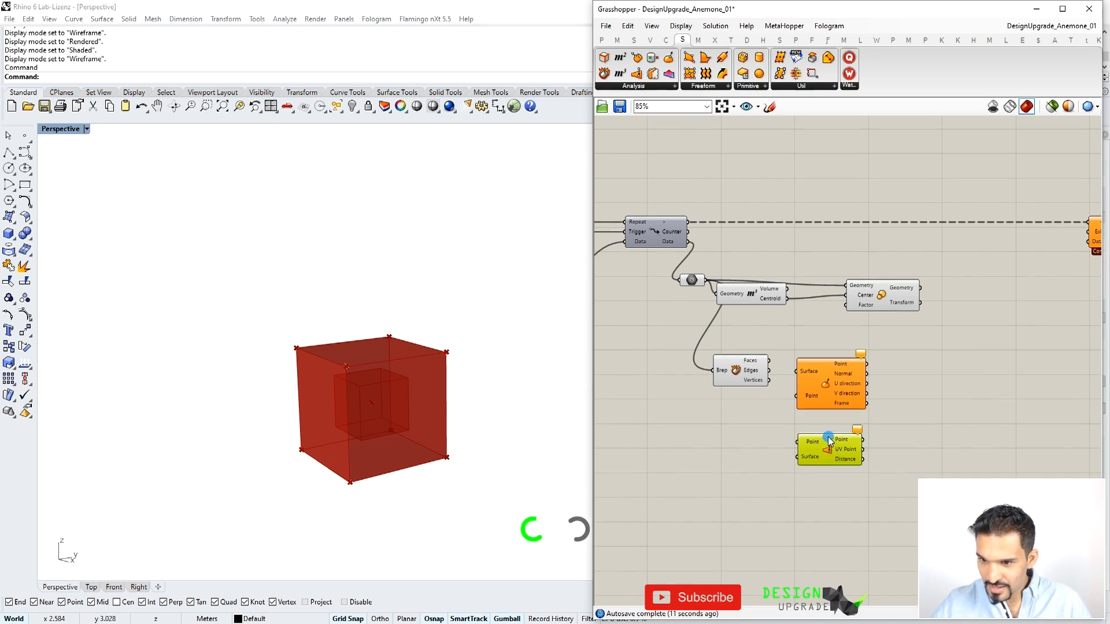
left_click(875, 383)
left_click_drag(876, 384, 948, 382)
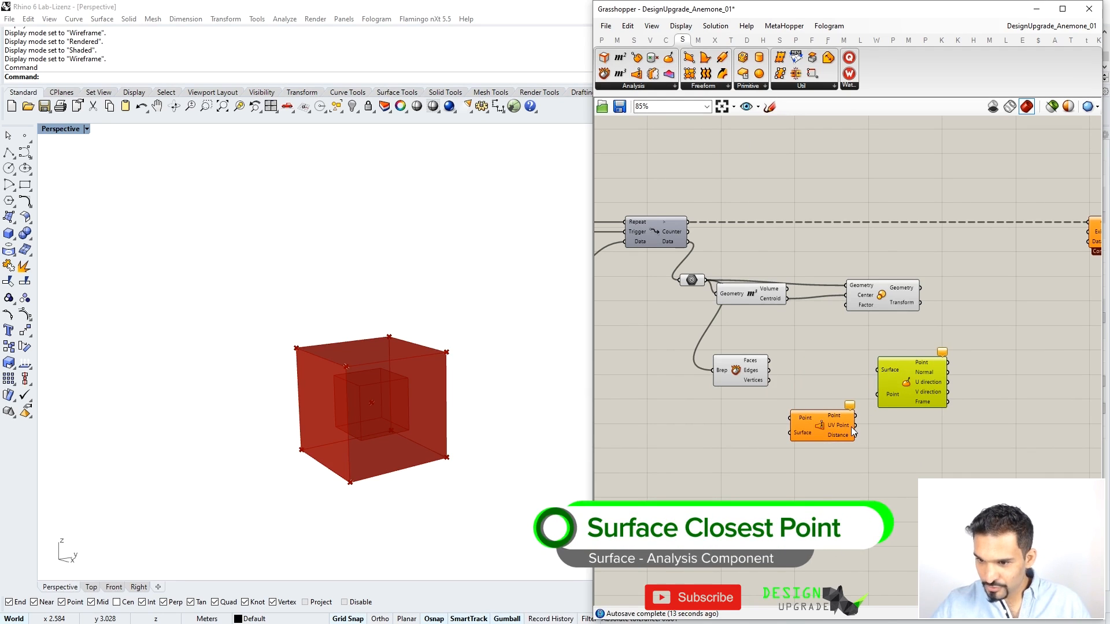
Connect UV Point to Evaluate Surface's Point input, and Deconstruct Brep's Faces to the Surface inputs of both surface components
left_click_drag(853, 427, 826, 404)
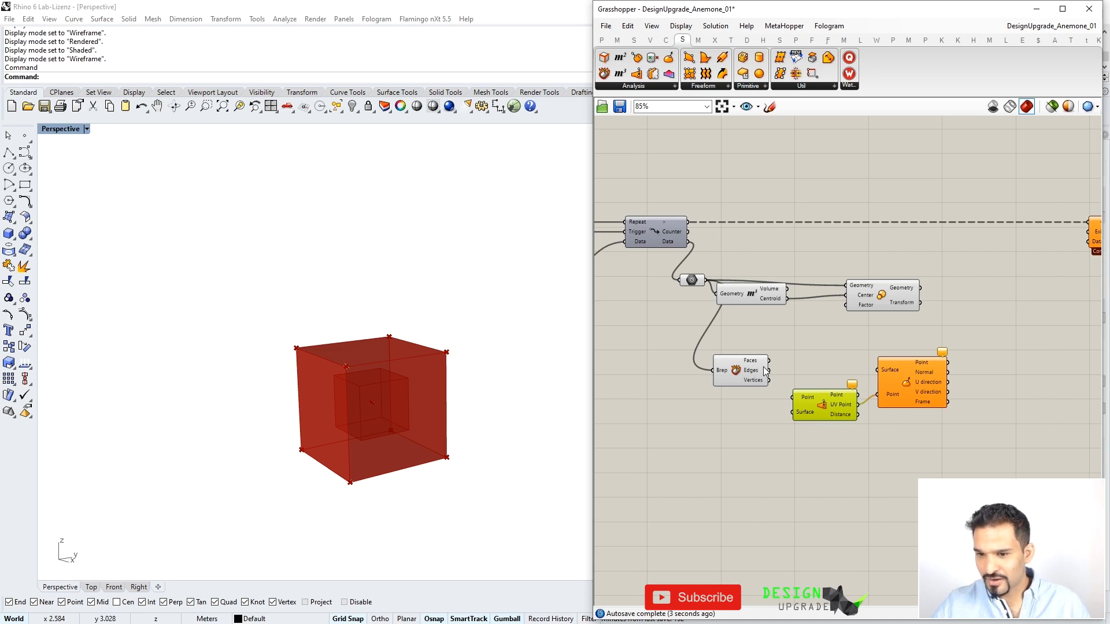
left_click_drag(767, 361, 872, 370)
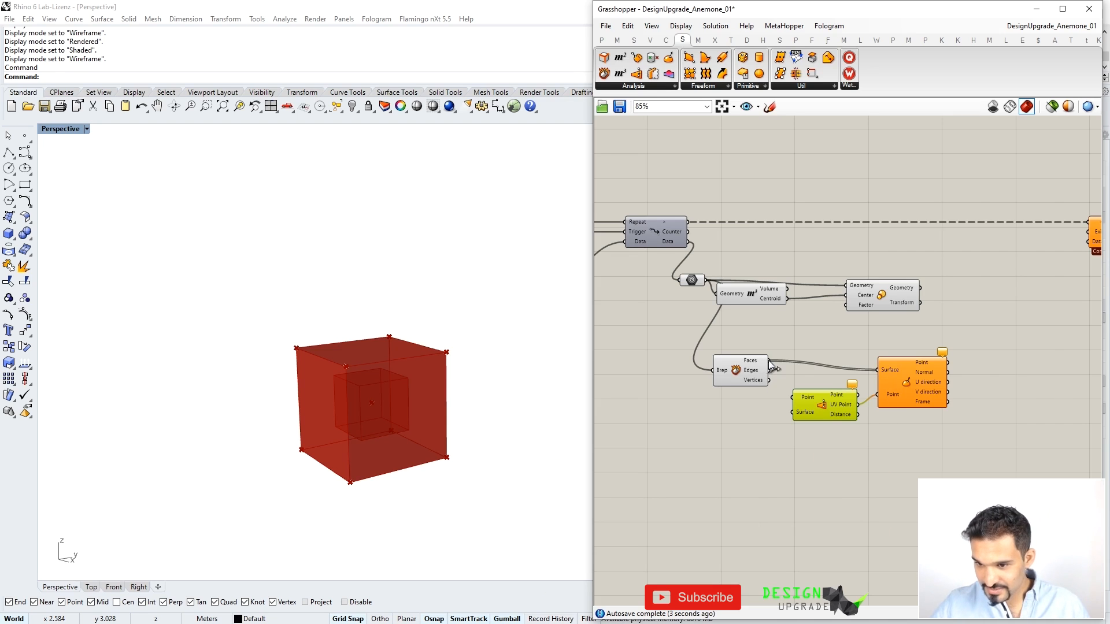
left_click_drag(769, 363, 787, 415)
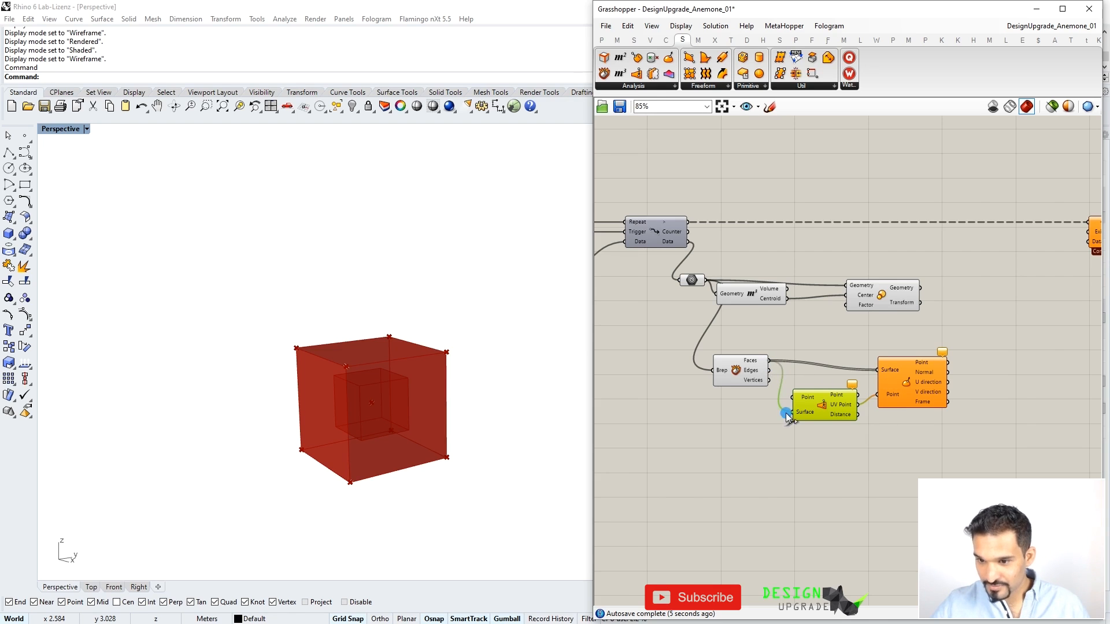
left_click_drag(749, 379, 726, 376)
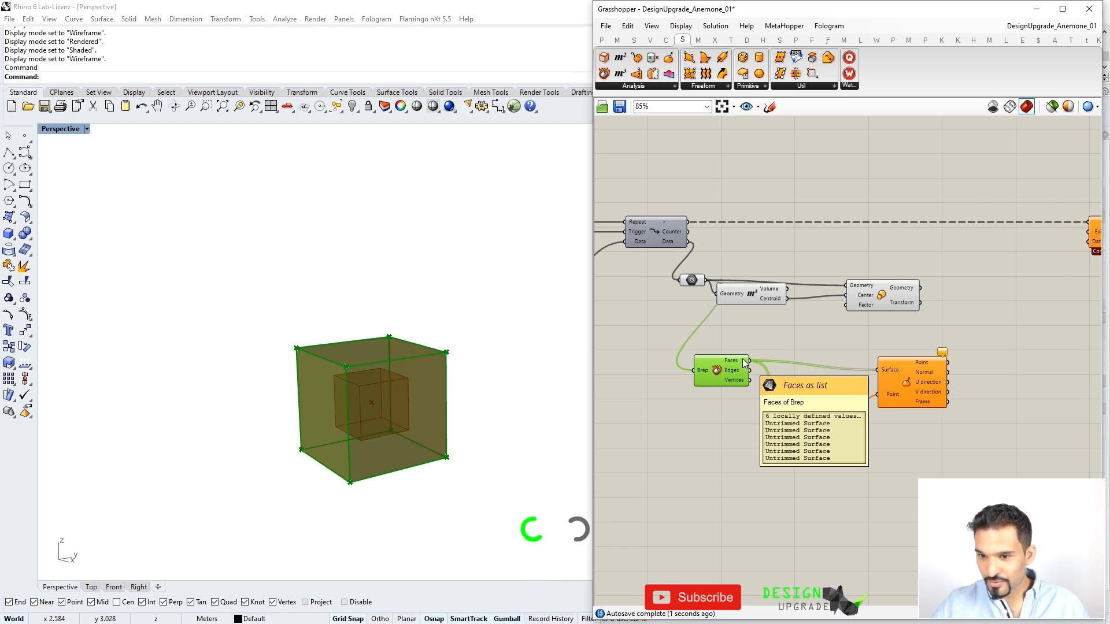
Add an Area component fed by the Faces output and connect its Centroid to Surface Closest Point's Point input
double_click(740, 425)
type("area")
key("Return")
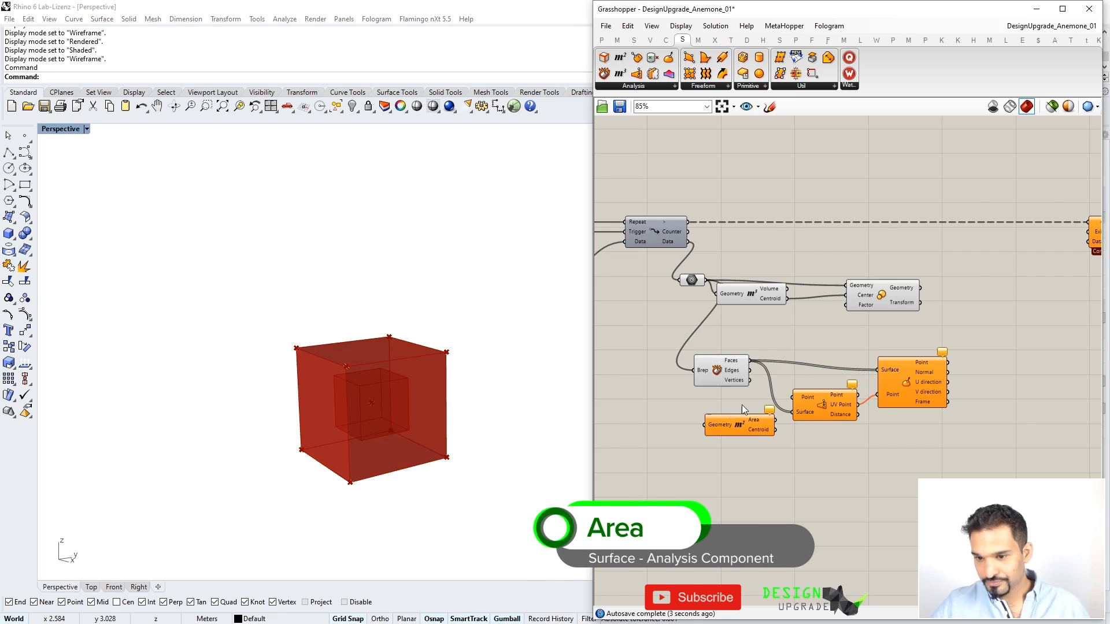
left_click_drag(750, 361, 705, 424)
left_click_drag(723, 378, 698, 380)
left_click_drag(775, 430, 762, 411)
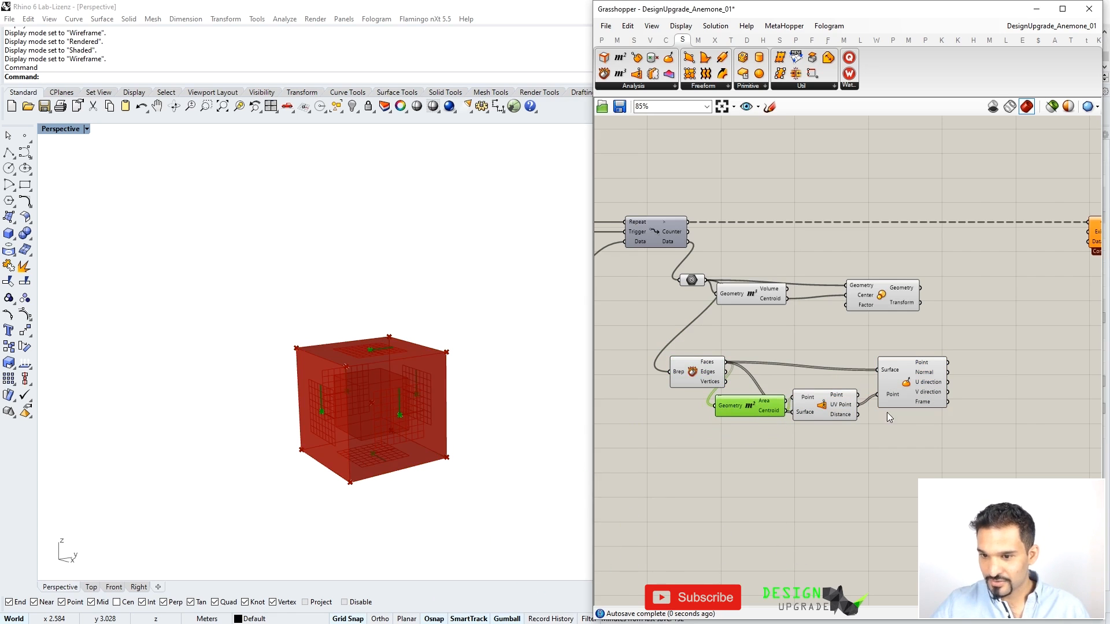
left_click(832, 450)
right_click_drag(870, 420, 837, 414)
left_click_drag(855, 376, 860, 371)
left_click_drag(781, 470, 733, 371)
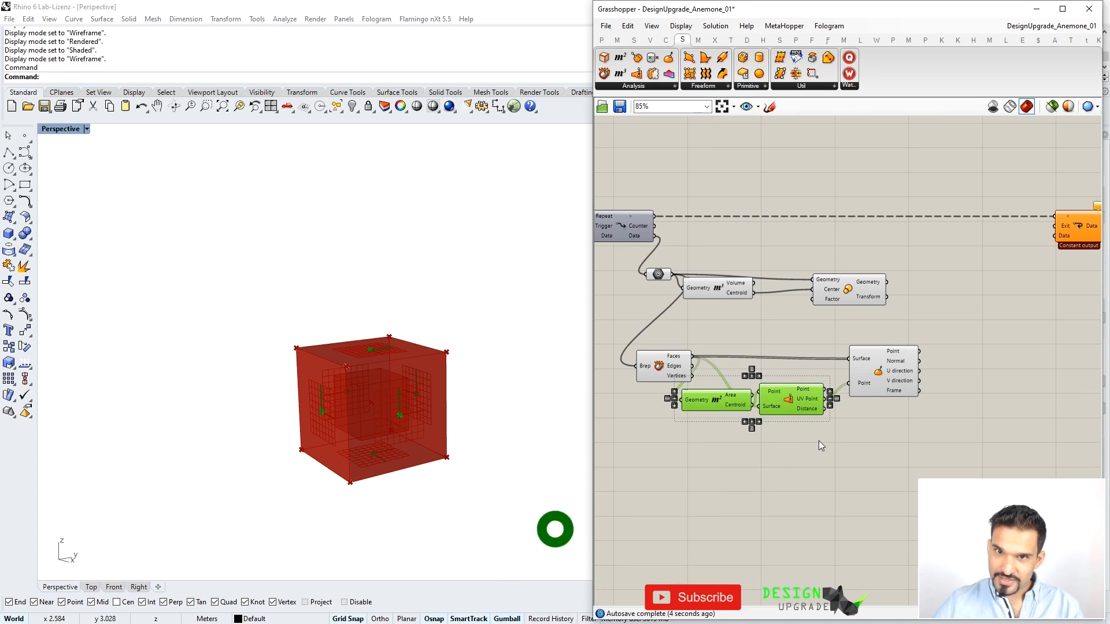
Add a panel containing {0.5,0.5,0} and connect it to Evaluate Surface's Point input in place of UV Point
double_click(797, 448)
type("\"")
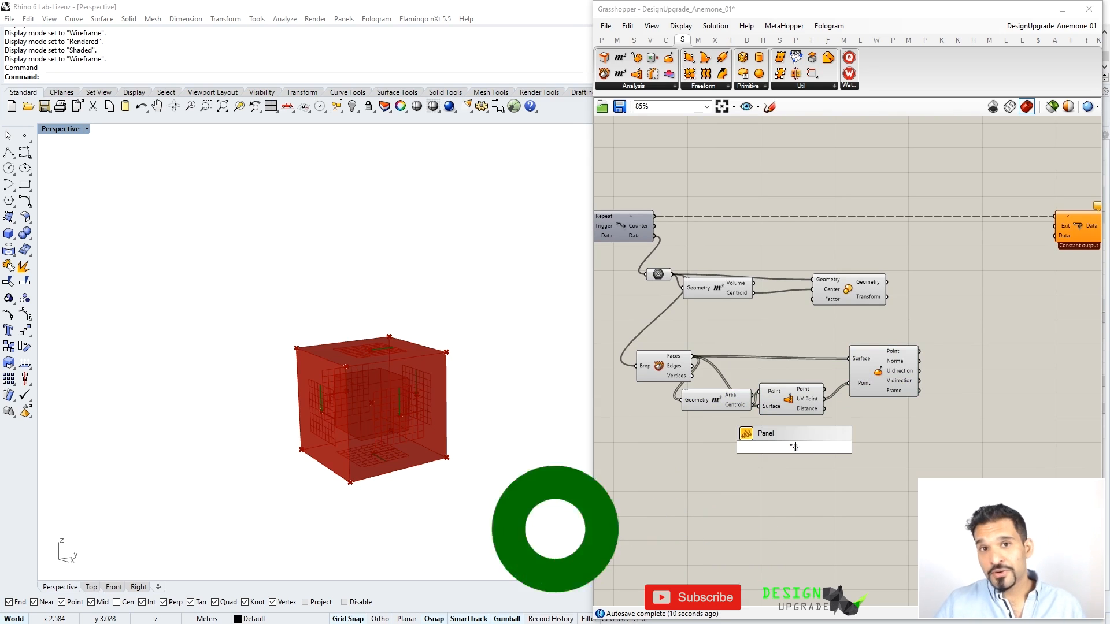
type("{0")
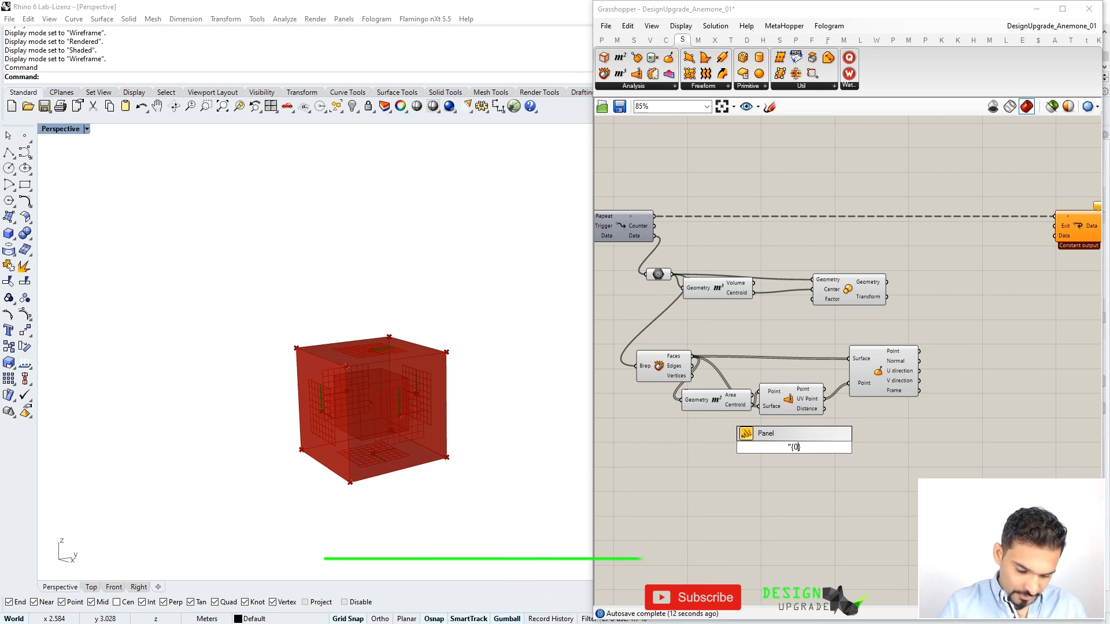
type(".5,0.5,0")
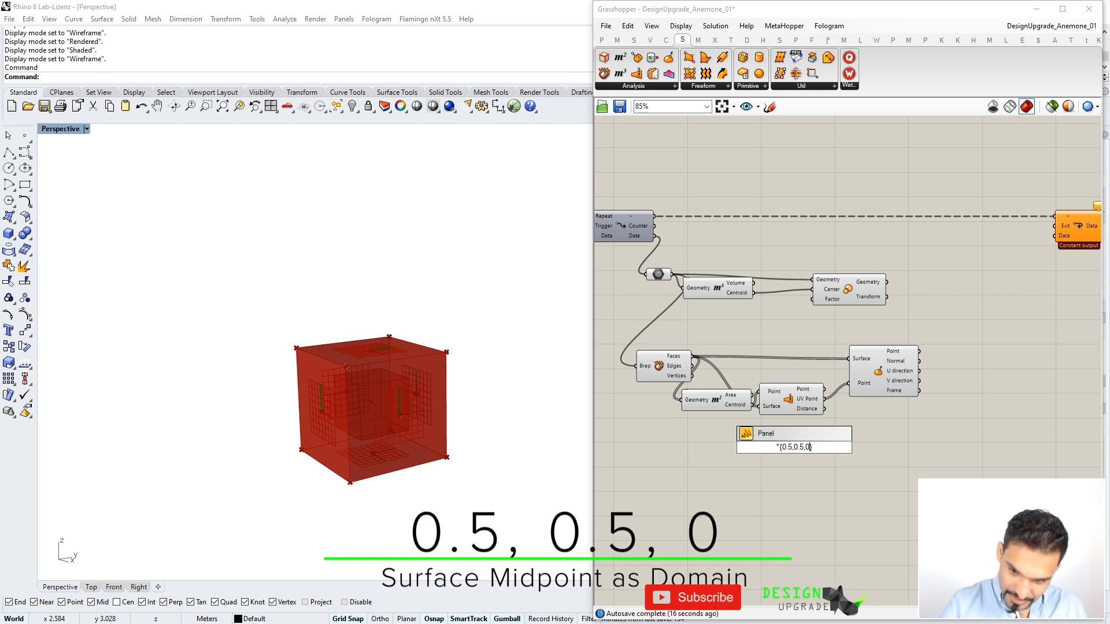
key("Return")
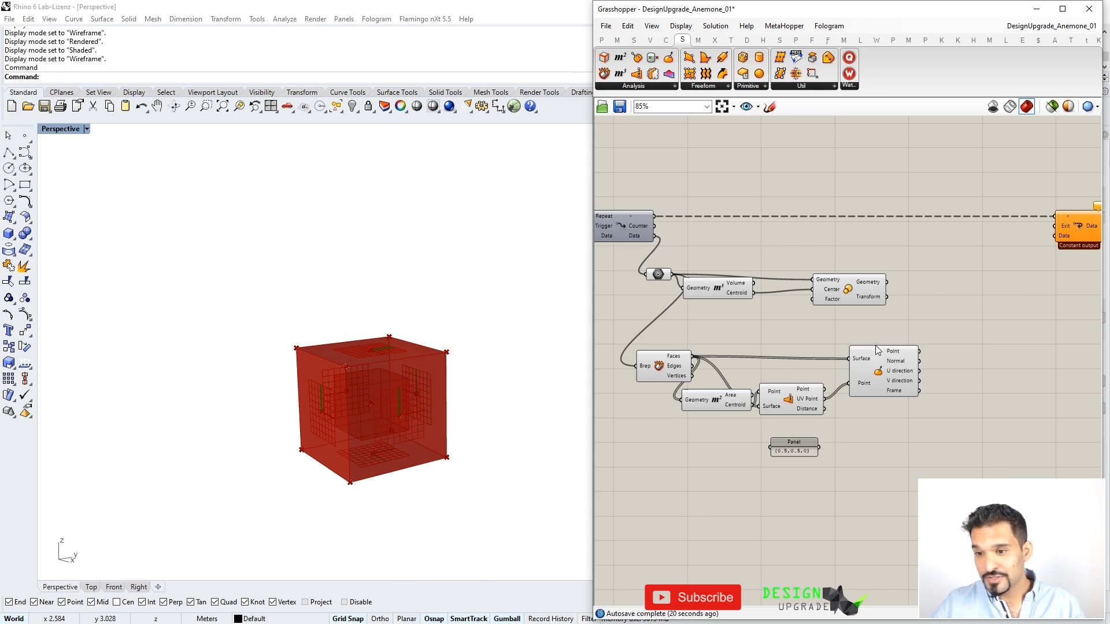
left_click_drag(845, 416, 819, 447)
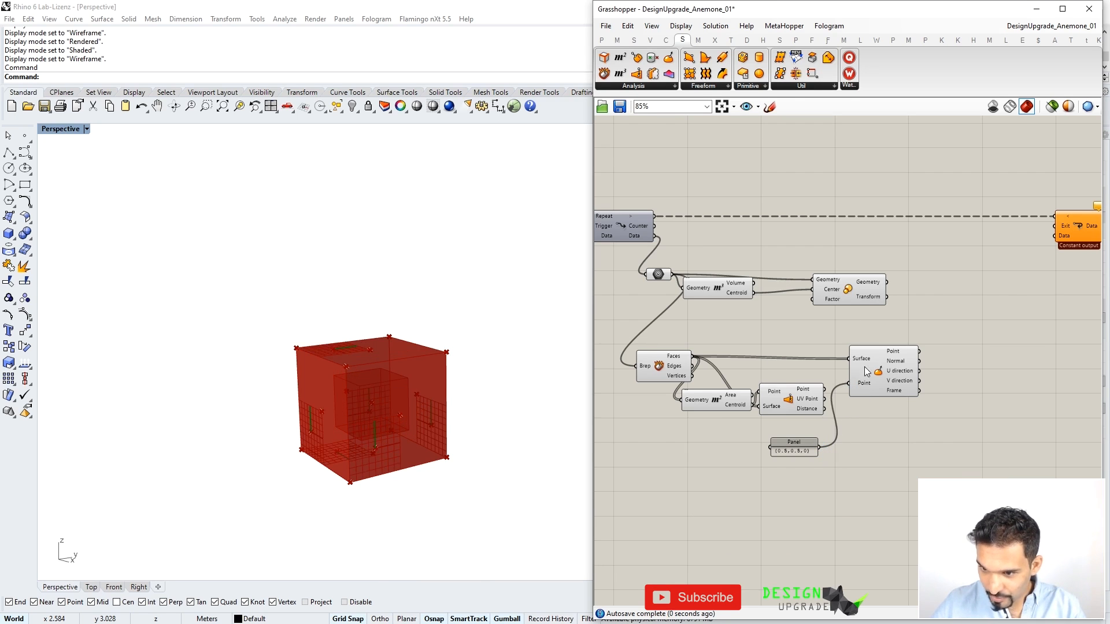
Reparameterize Evaluate Surface's Surface input and inspect the resulting frames on the box faces in the viewport
right_click(861, 360)
left_click(867, 489)
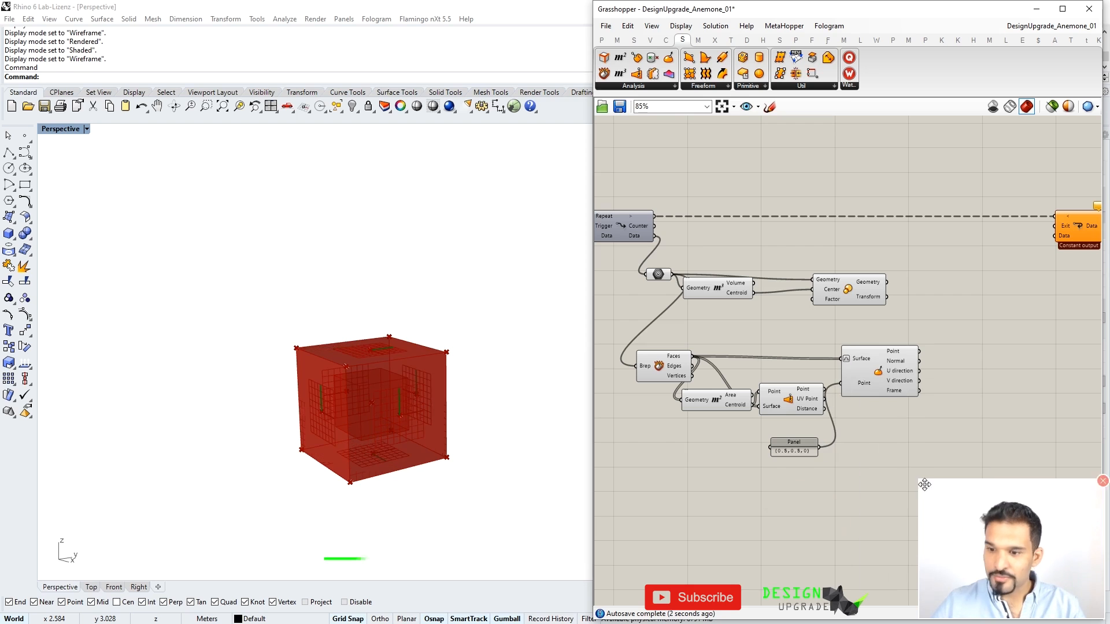
left_click_drag(877, 376, 882, 374)
mouse_move(472, 462)
right_mouse_down()
mouse_move(478, 395)
mouse_move(490, 452)
right_mouse_up()
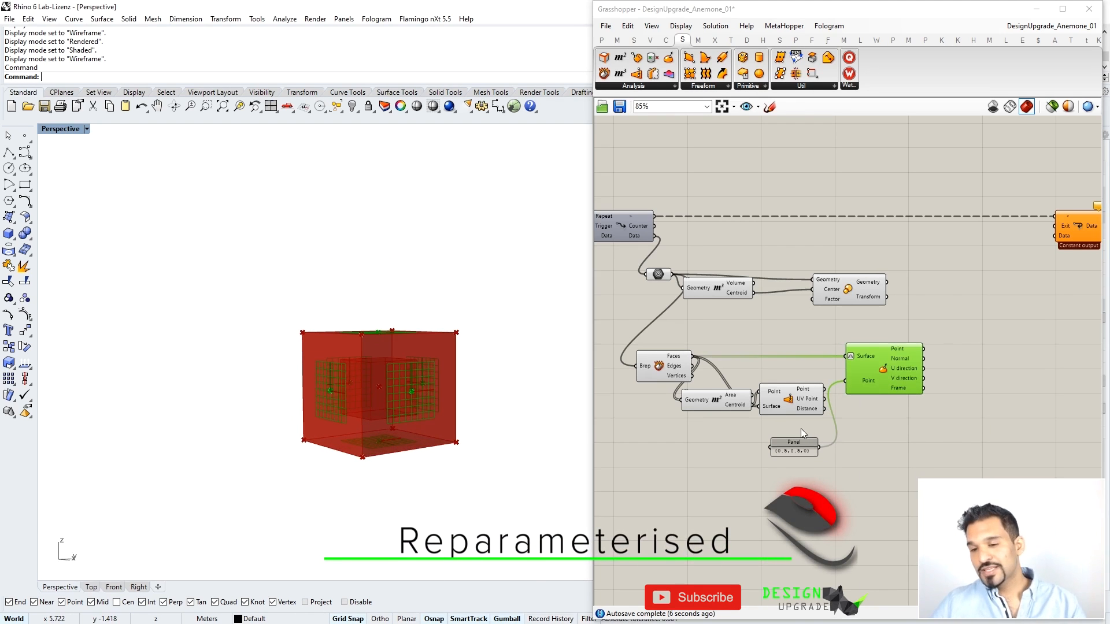
Reconnect UV Point to Evaluate Surface's Point input and turn off reparameterization on its Surface input
left_click_drag(824, 399, 848, 383)
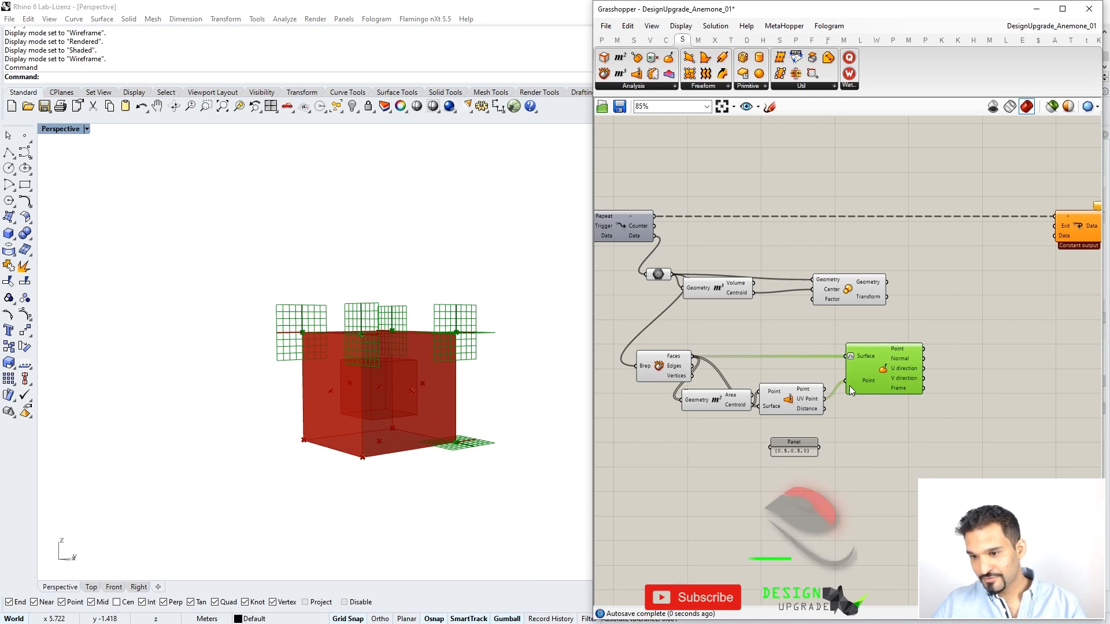
right_click(851, 360)
left_click(890, 467)
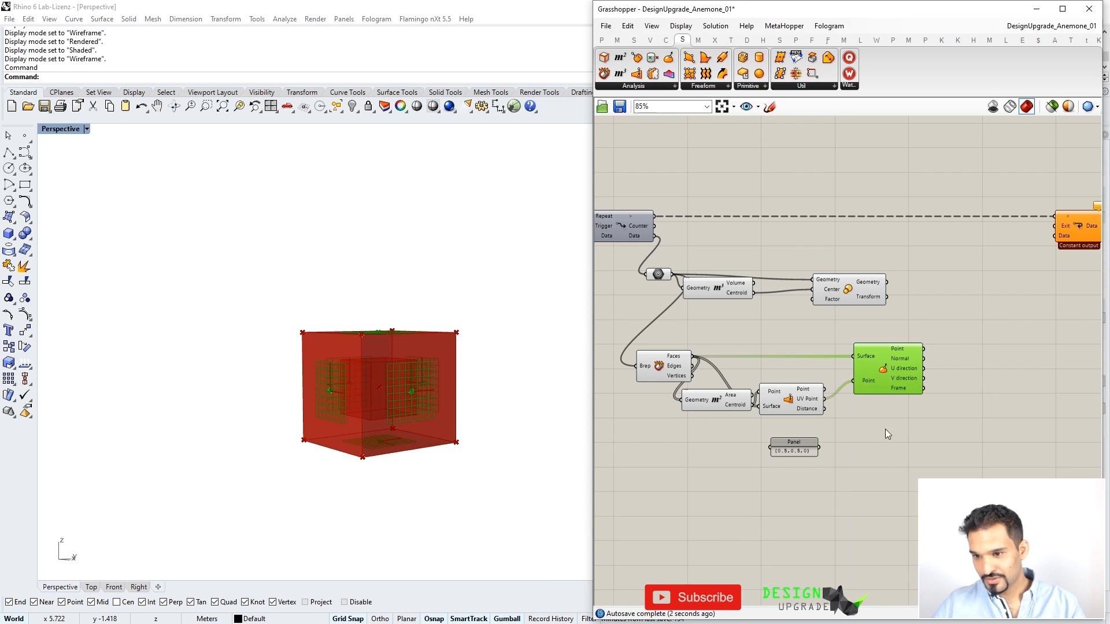
Move the {0.5,0.5,0} panel above Surface Closest Point and hide the previews of the faces' Area and Surface Closest Point components
left_click_drag(792, 447, 780, 364)
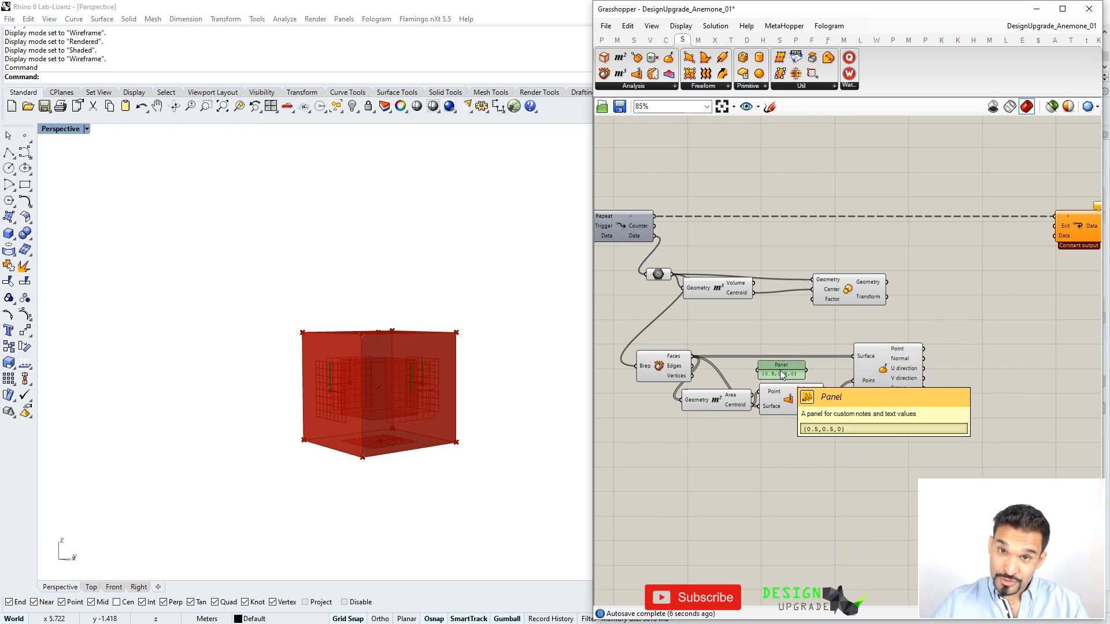
left_click_drag(801, 445, 717, 401)
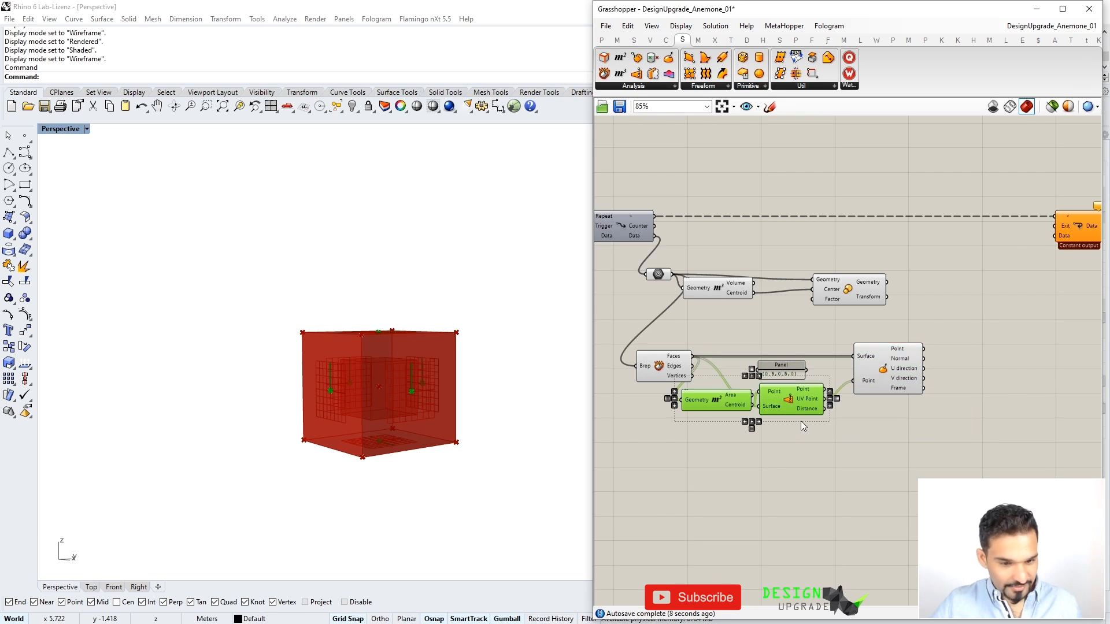
key("ctrl+q")
right_click_drag(831, 396, 772, 415)
left_click(820, 387)
scroll(793, 416, "down", 2)
scroll(868, 400, "up", 2)
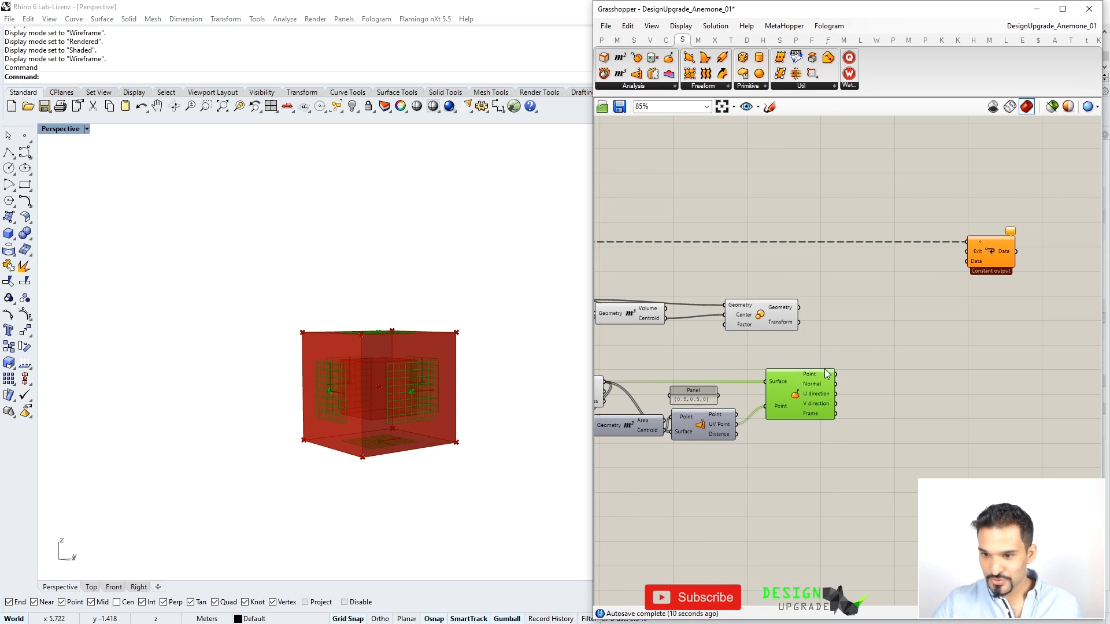
Add a Vector Display component, connect Evaluate Surface's Point to Anchor and Normal to Vector, and inspect the arrows around the box
mouse_move(827, 387)
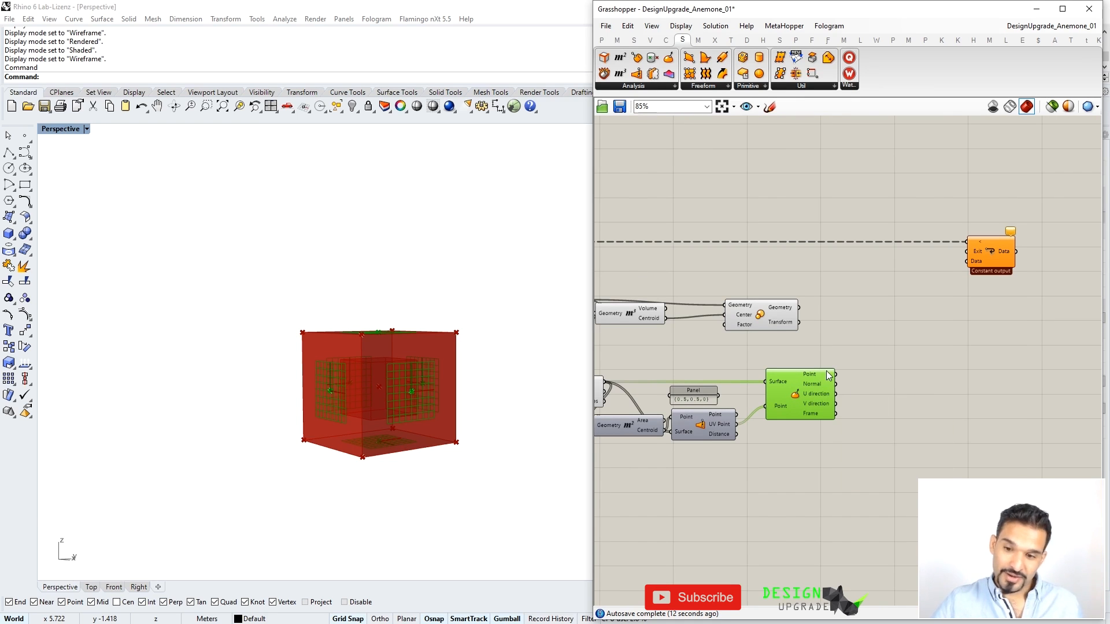
double_click(907, 403)
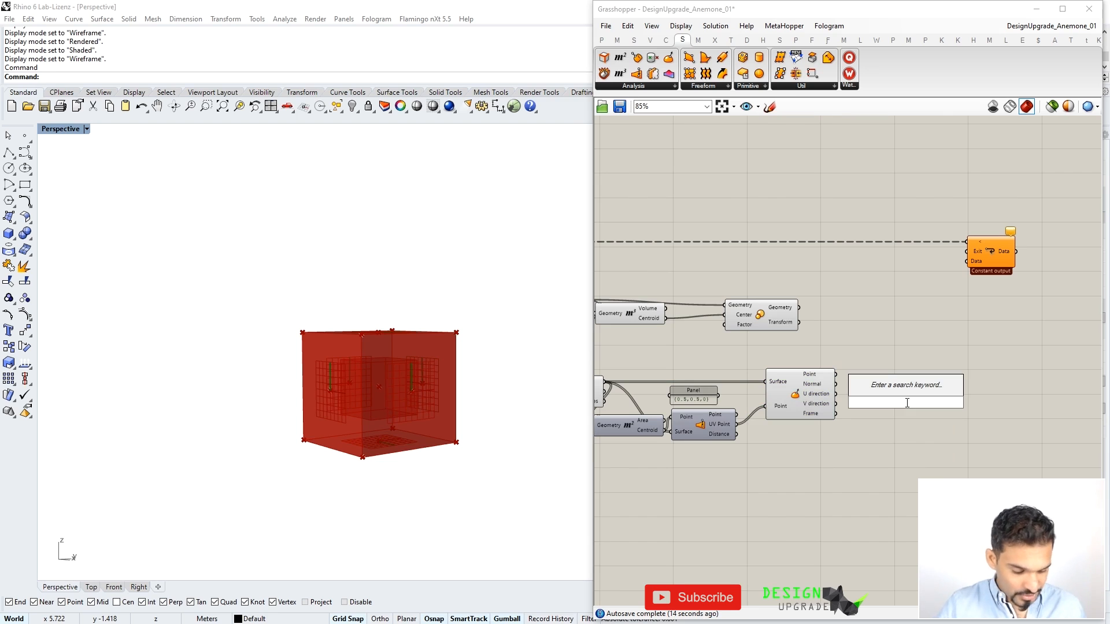
type("vexto")
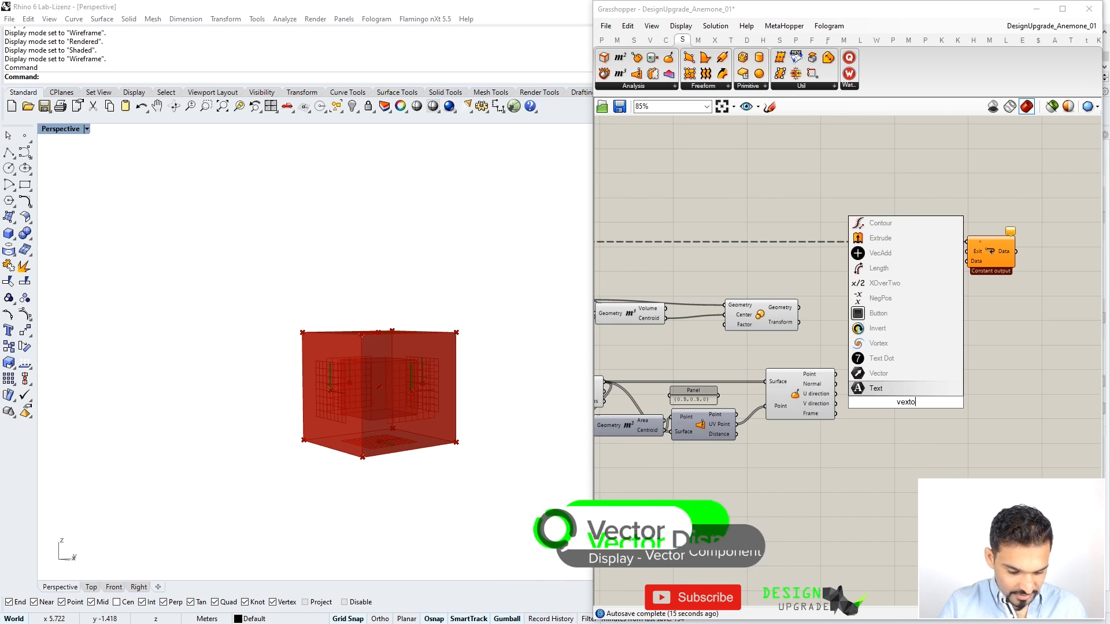
type("rdispaly")
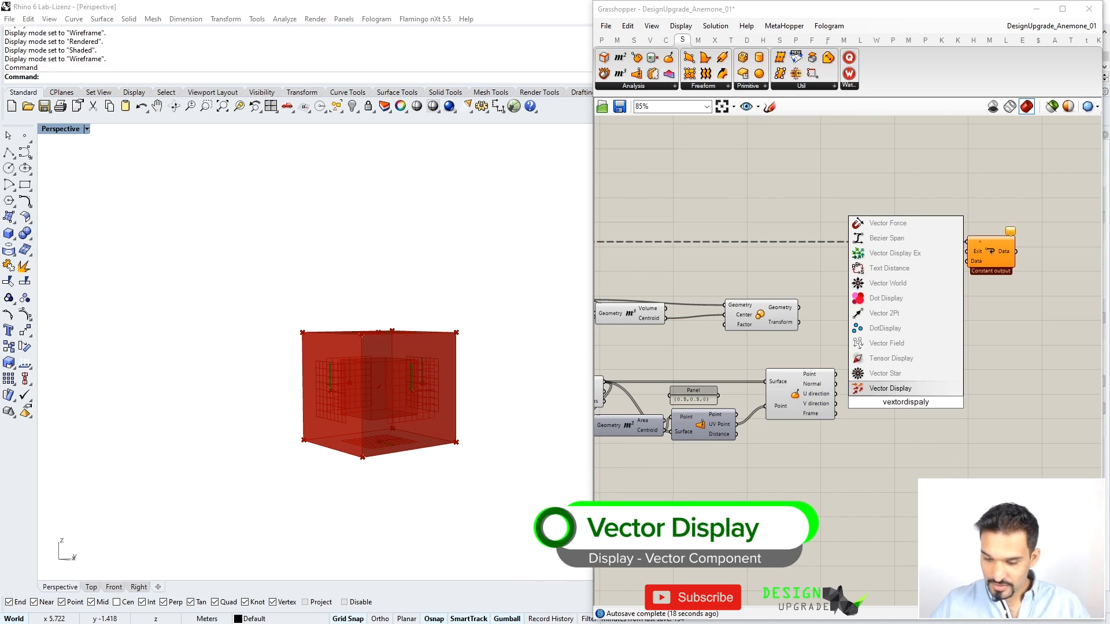
key("Return")
mouse_move(835, 374)
left_mouse_down()
mouse_move(888, 398)
mouse_move(836, 384)
left_mouse_up()
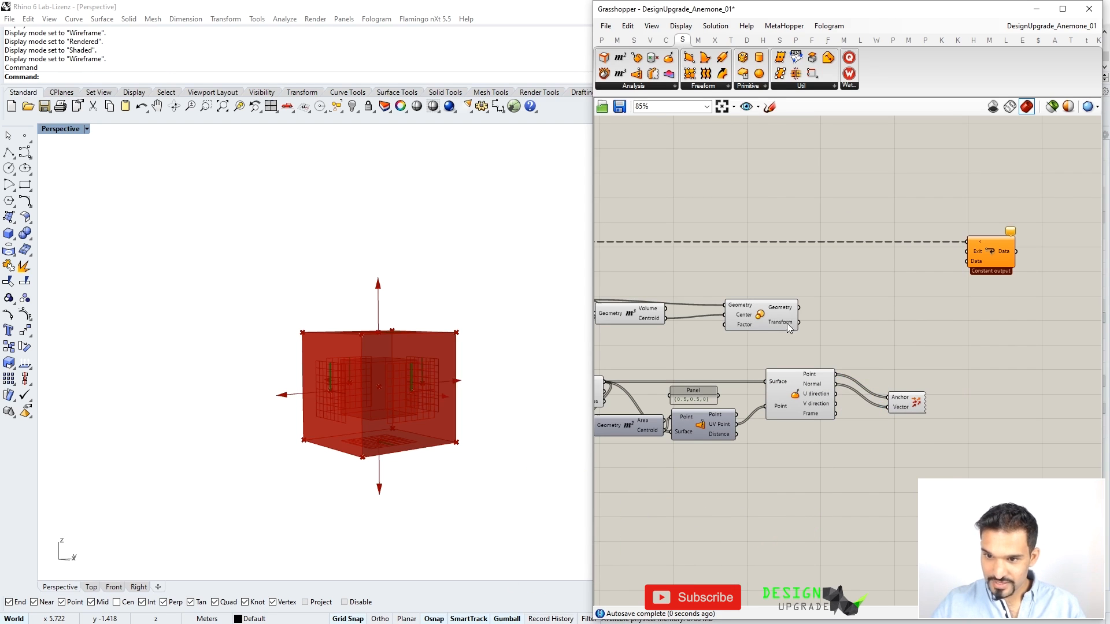
left_click(781, 322)
right_click_drag(431, 367, 255, 311)
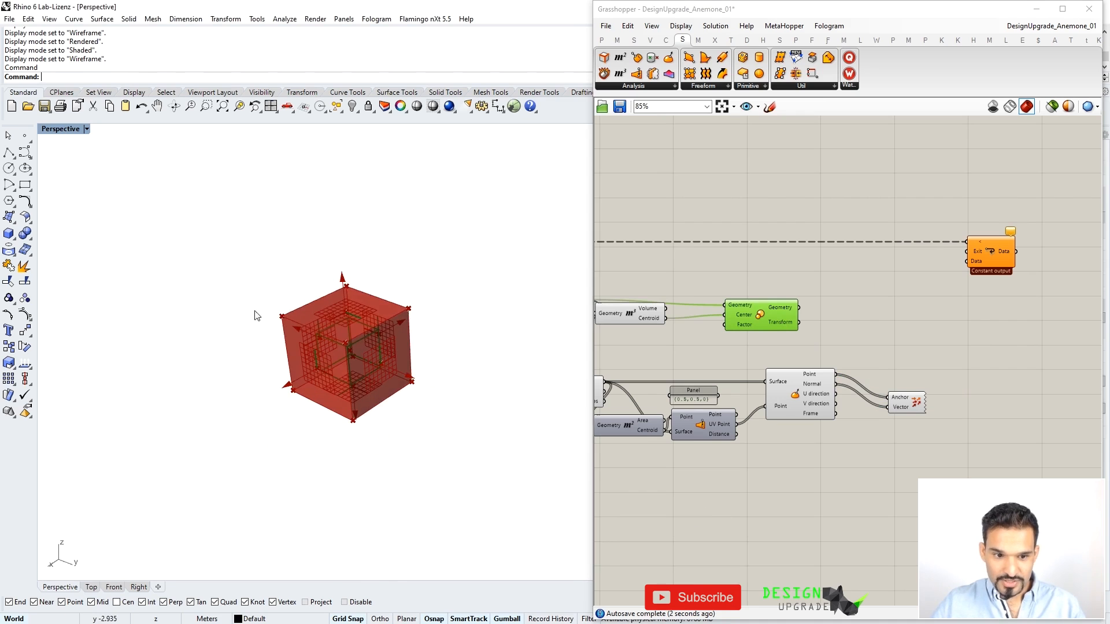
right_click_drag(335, 372, 414, 357)
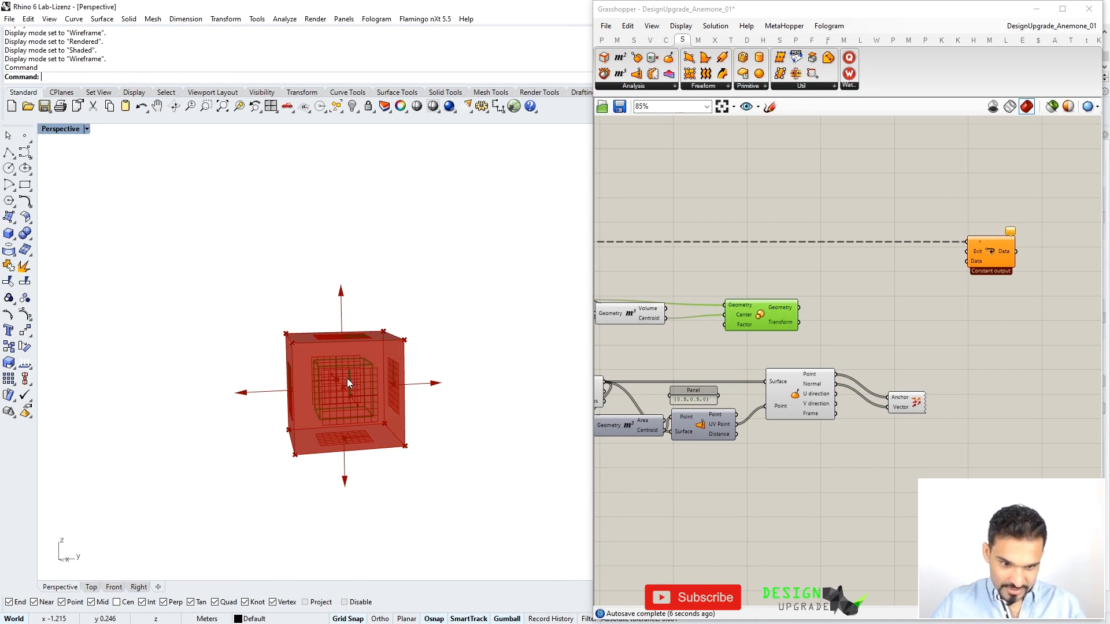
right_click_drag(380, 467, 423, 473)
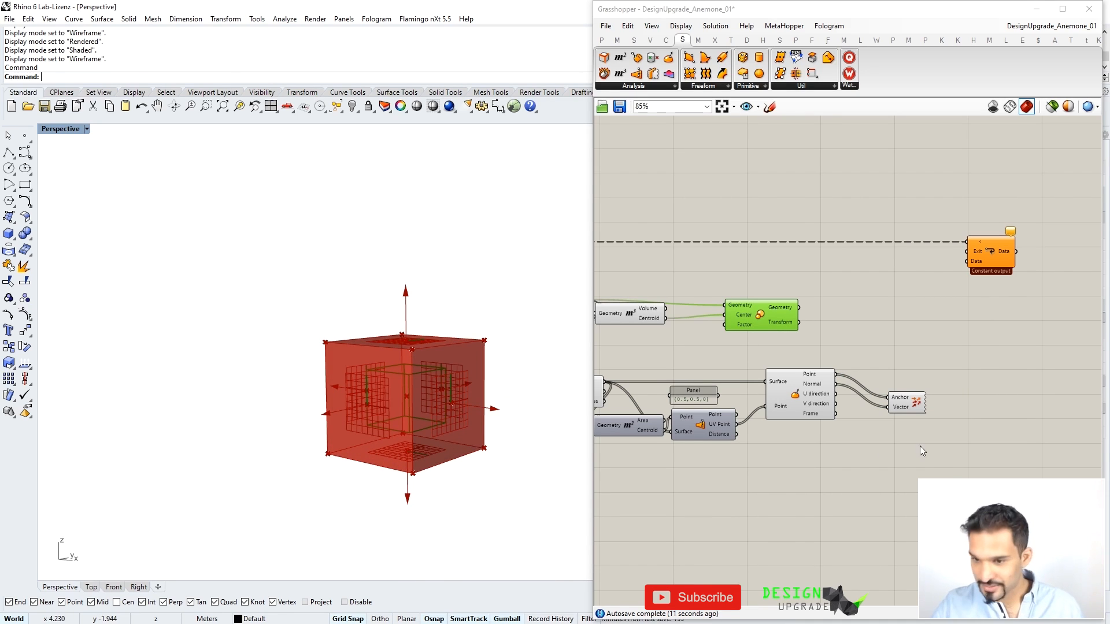
Add a Move component and connect Scale's Geometry to its Geometry input and Evaluate Surface's Normal to its Motion input
double_click(899, 371)
type("mo")
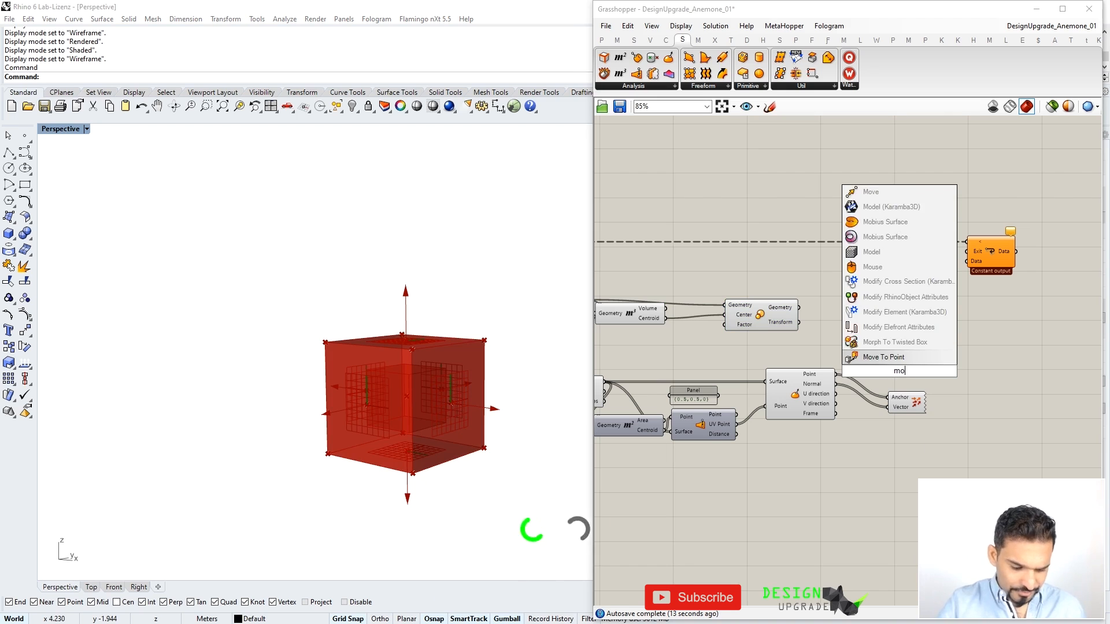
type("ve")
key("Return")
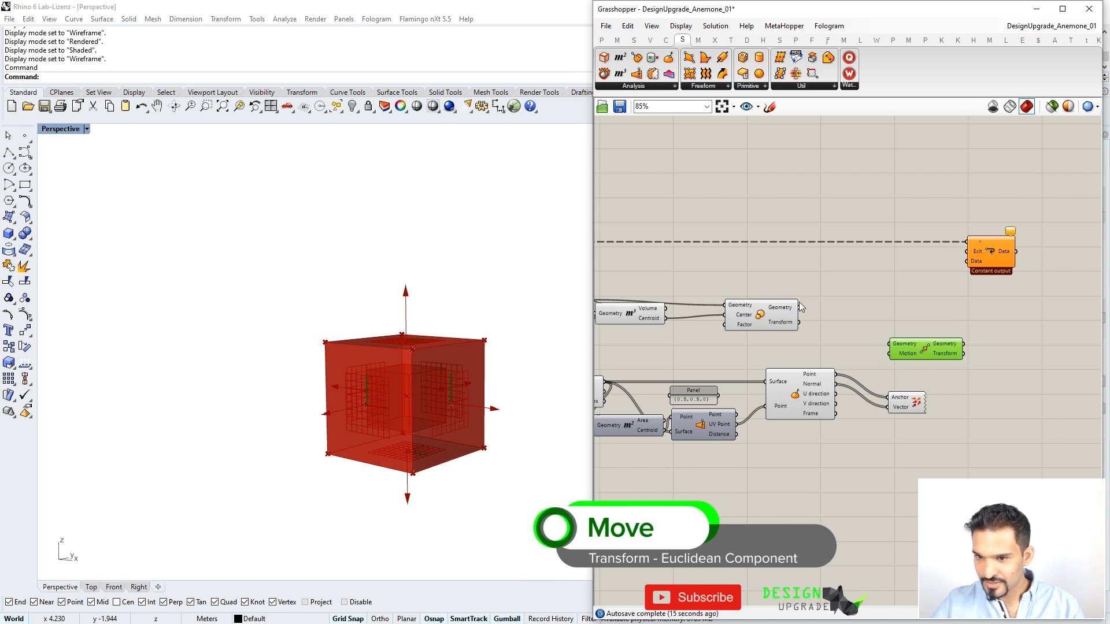
left_click_drag(797, 308, 925, 336)
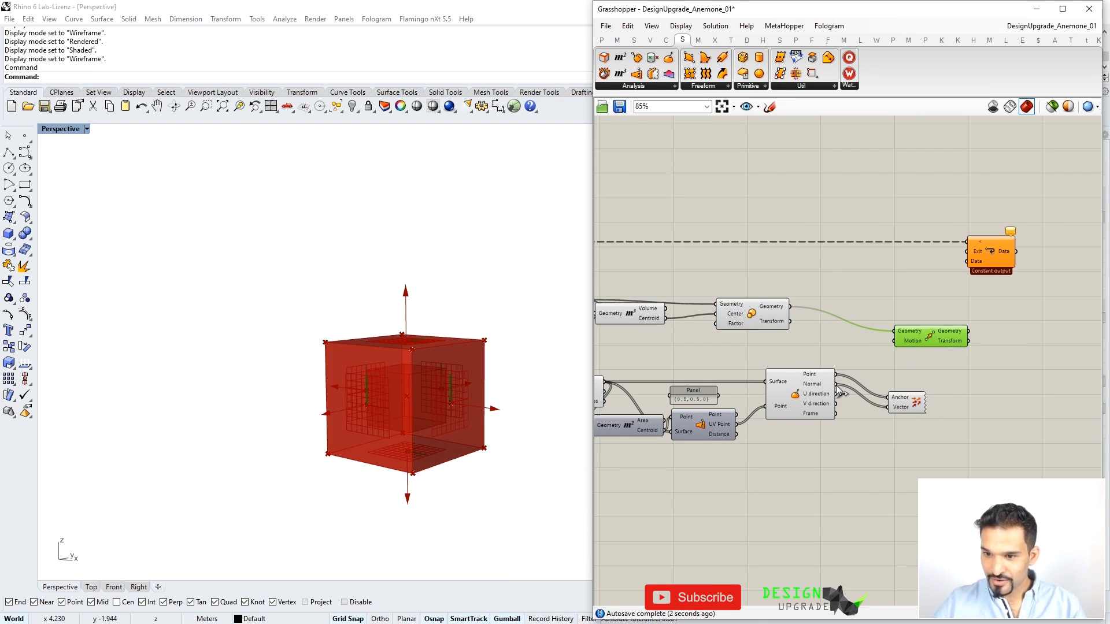
left_click_drag(838, 389, 893, 341)
right_click_drag(512, 399, 478, 408)
right_click_drag(872, 399, 768, 395)
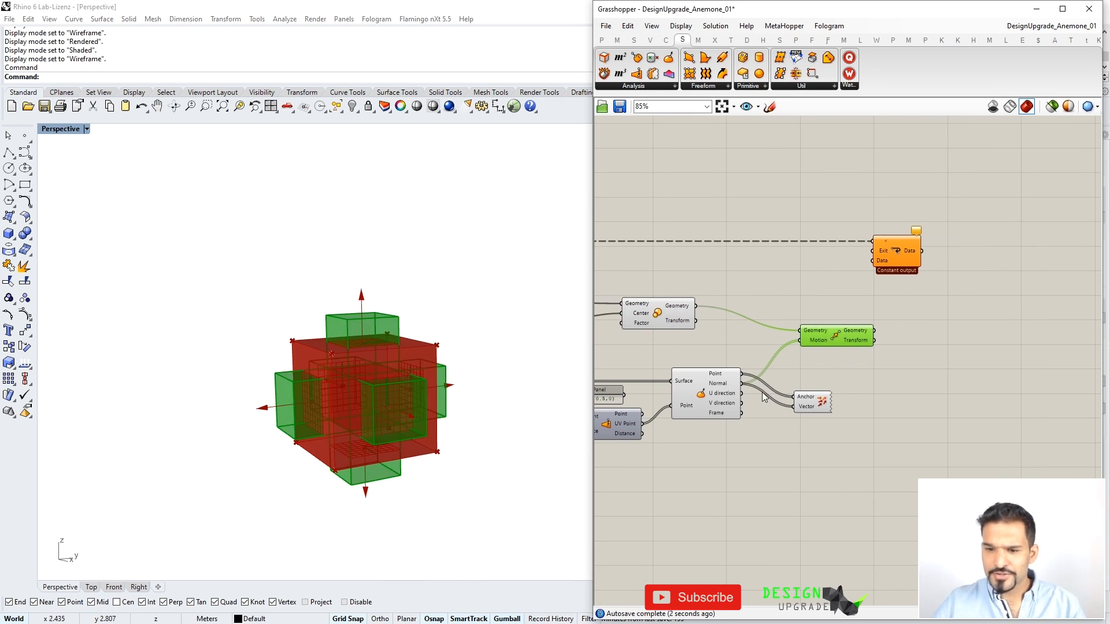
Add an Amplitude component fed by Evaluate Surface's Normal output and unitize its Vector input
mouse_move(715, 390)
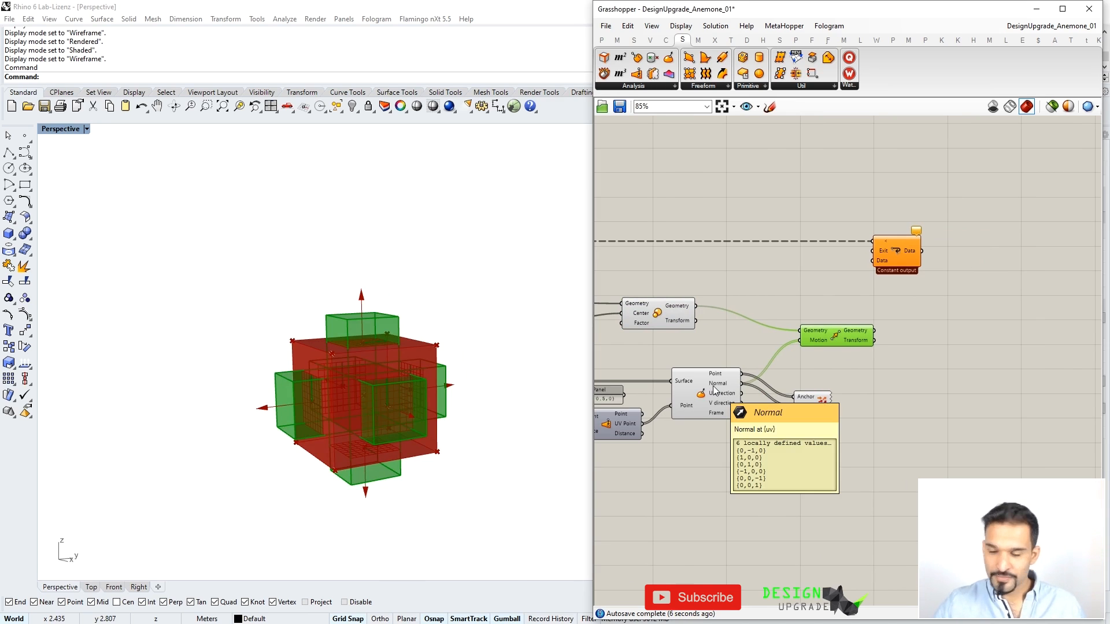
double_click(813, 460)
type("amplitude")
key("Return")
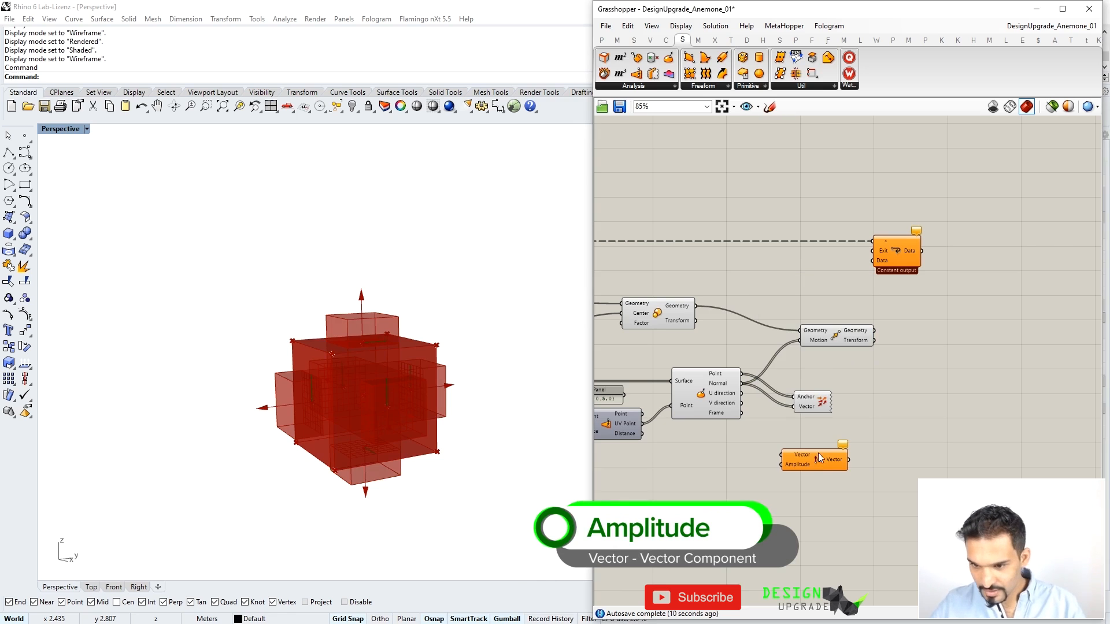
left_click_drag(742, 383, 783, 455)
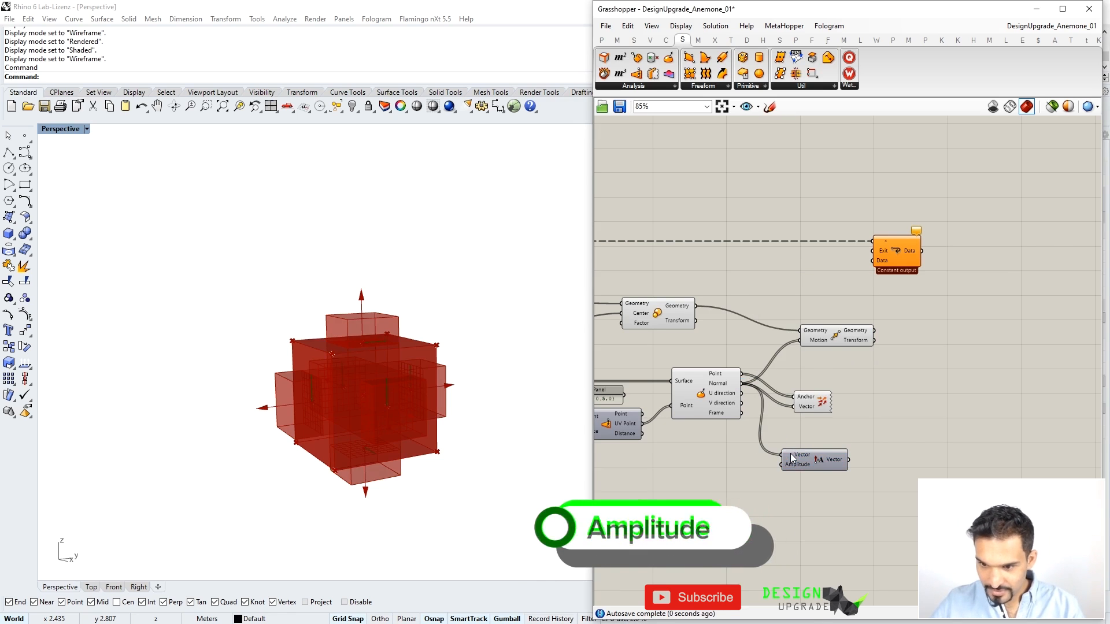
right_click(792, 456)
left_click(827, 510)
Connect Amplitude's Vector output to Move's Motion input in place of Normal and tidy the Vector Display and Amplitude positions
mouse_move(810, 456)
left_mouse_down()
mouse_move(809, 431)
mouse_move(837, 391)
mouse_move(797, 340)
left_mouse_up()
left_click_drag(811, 401, 812, 387)
mouse_move(814, 432)
left_mouse_down()
mouse_move(812, 421)
mouse_move(808, 436)
left_mouse_up()
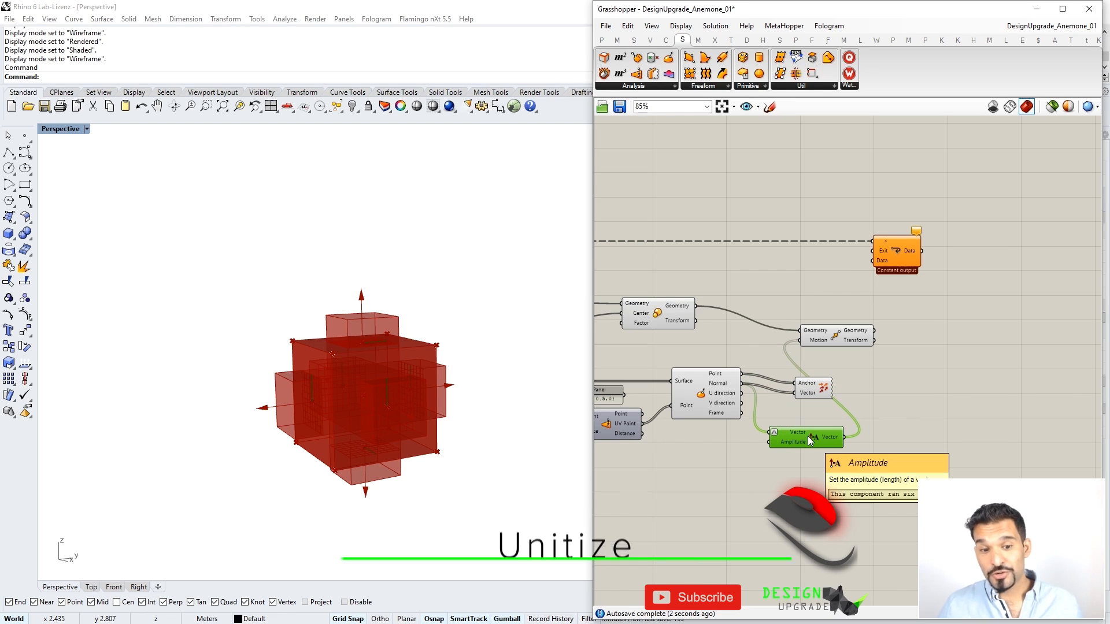
Add a 0 to 2.0 number slider, connect it to Amplitude's Amplitude input, and set it to 1.2
double_click(750, 463)
type("0<")
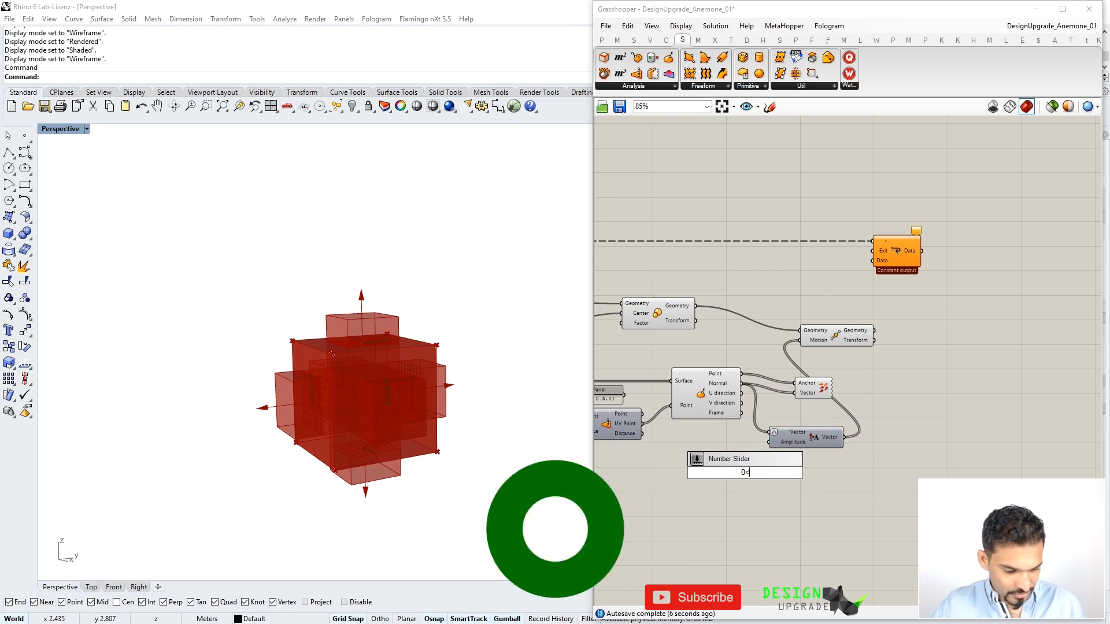
type("2.0")
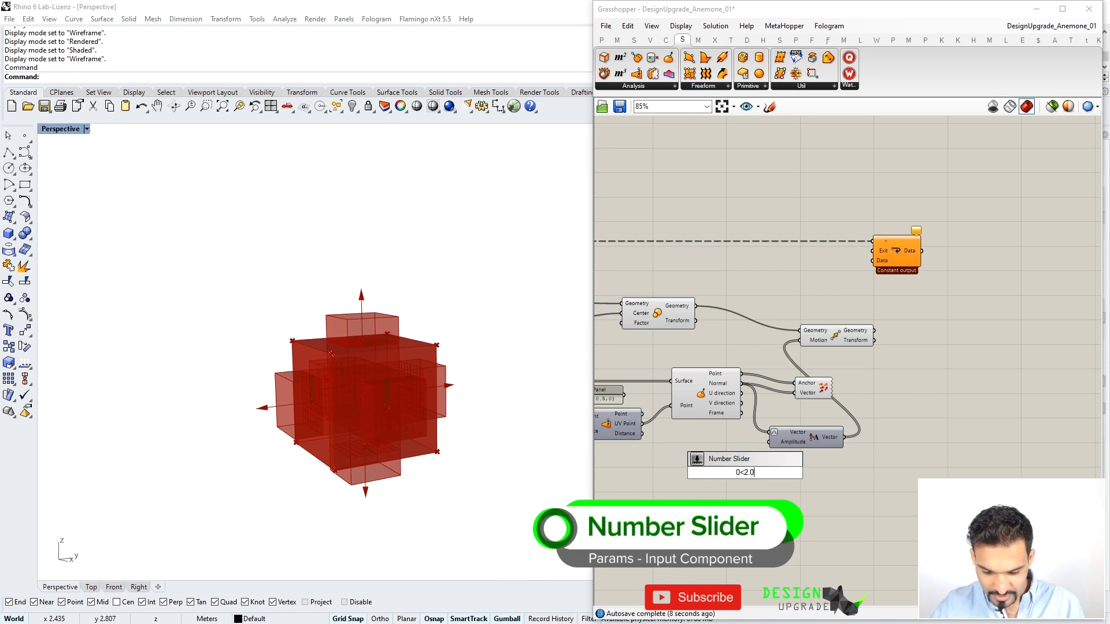
key("Return")
mouse_move(719, 474)
left_mouse_down()
mouse_move(659, 473)
mouse_move(727, 472)
mouse_move(717, 472)
left_mouse_up()
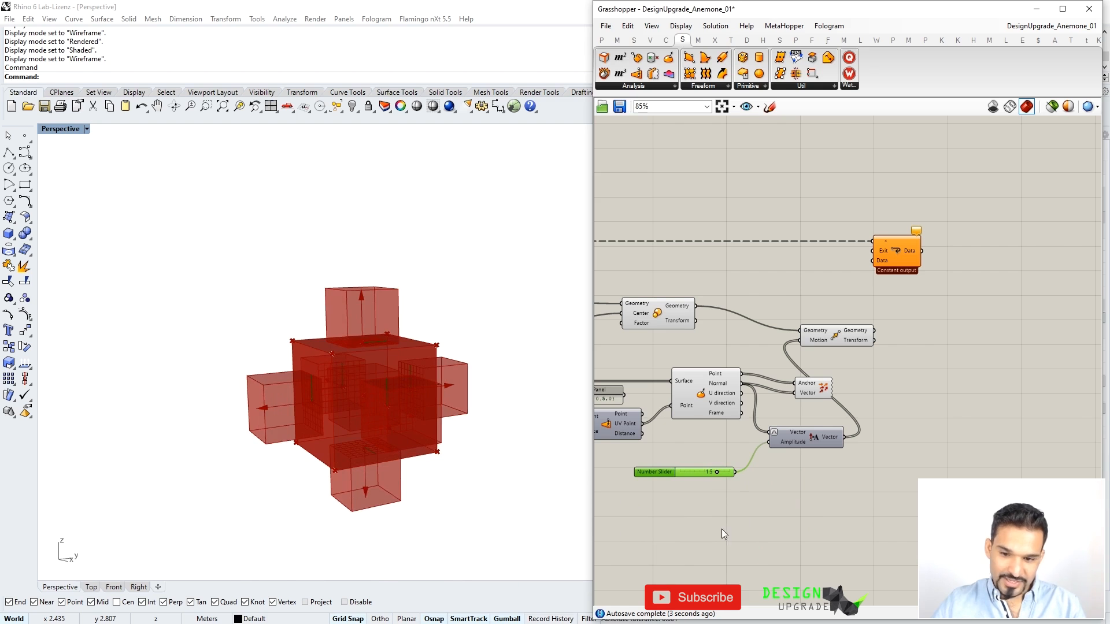
right_click_drag(368, 400, 355, 372)
scroll(832, 273, "up", 1)
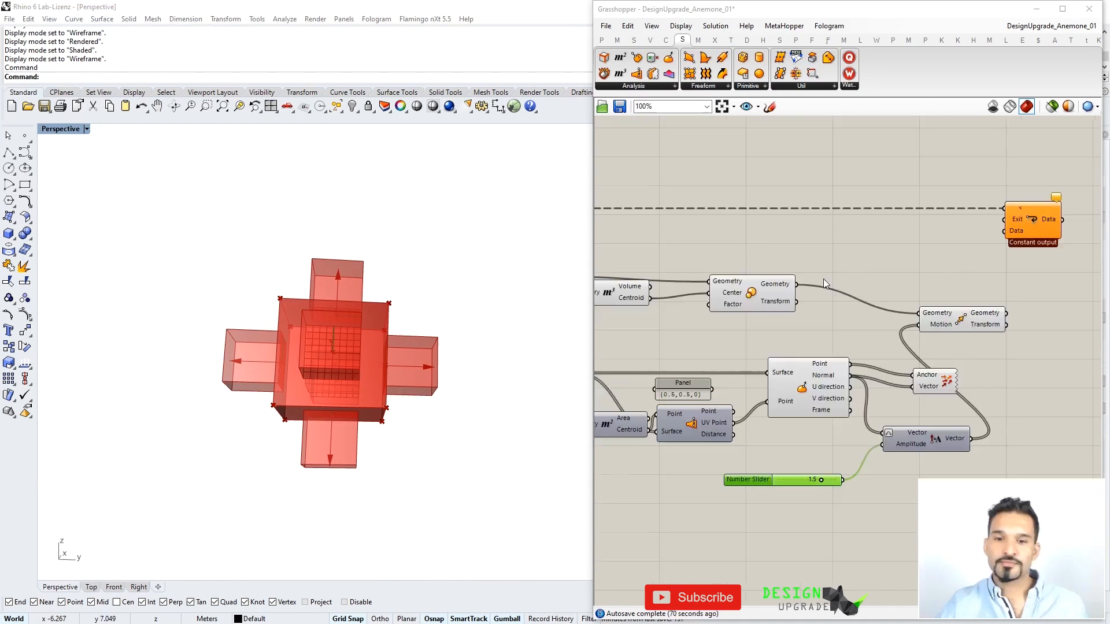
mouse_move(822, 481)
left_mouse_down()
mouse_move(832, 481)
mouse_move(785, 482)
mouse_move(845, 482)
mouse_move(806, 485)
mouse_move(835, 485)
mouse_move(815, 488)
left_mouse_up()
scroll(937, 249, "down", 3)
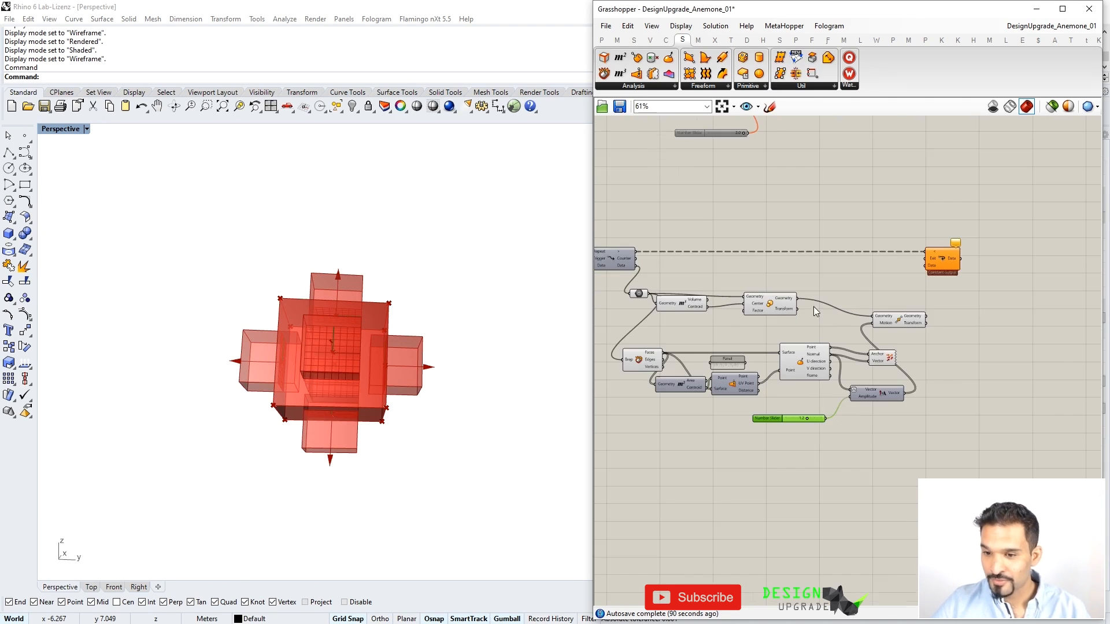
Add a Deconstruct Box component below Surface Closest Point and connect Scale's Geometry output to its Box input
double_click(722, 422)
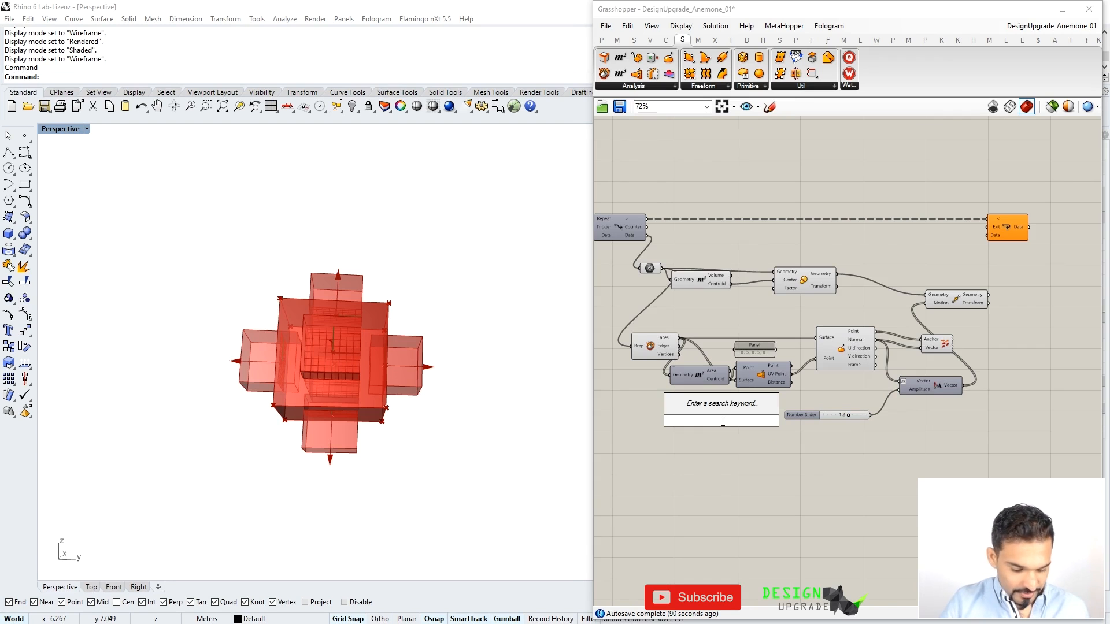
type("deco")
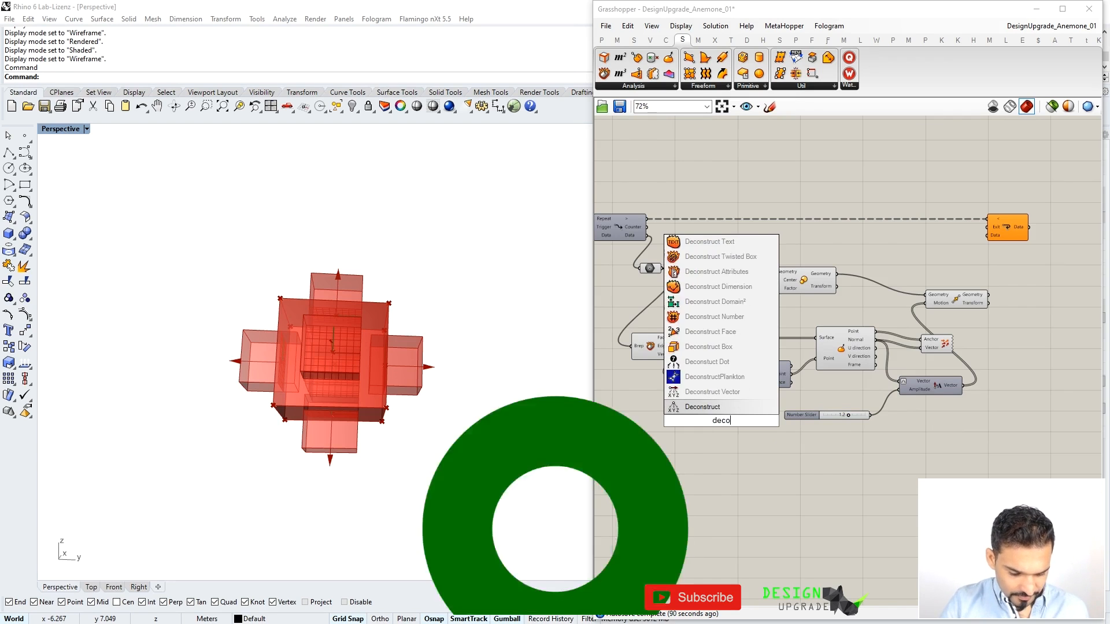
type("nstrctbox")
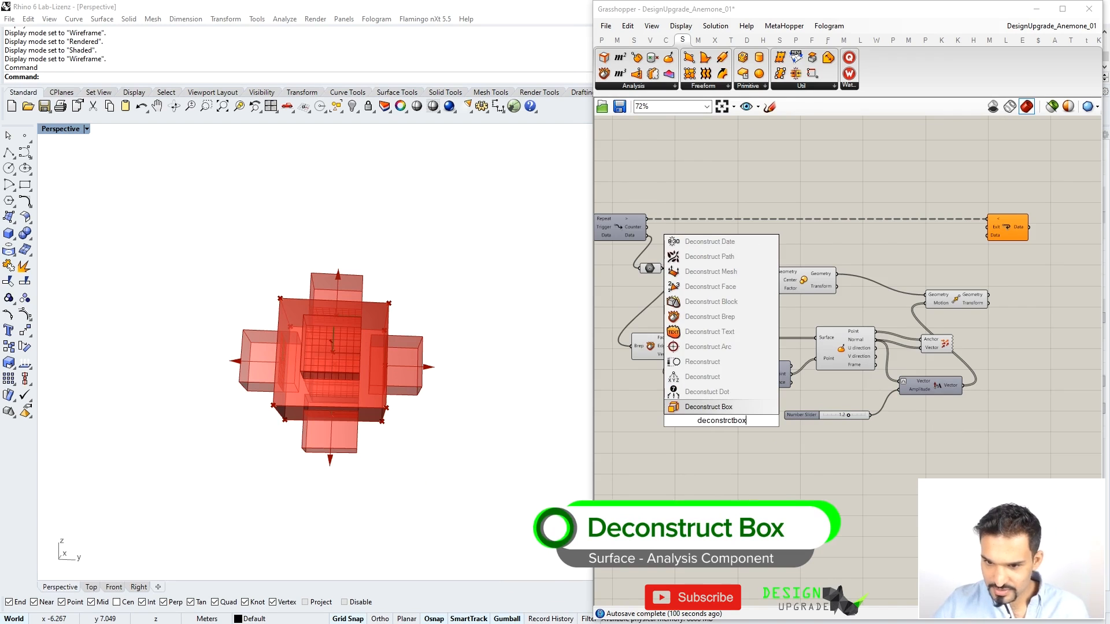
left_click(723, 407)
left_click_drag(789, 280, 779, 283)
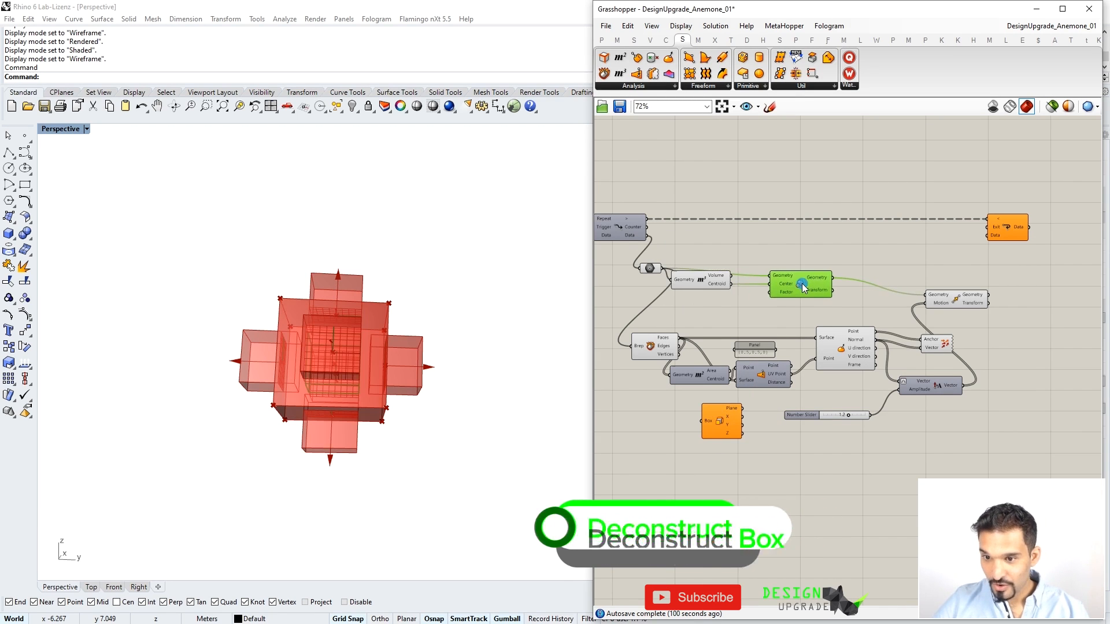
scroll(703, 295, "up", 2)
left_click_drag(737, 470, 762, 470)
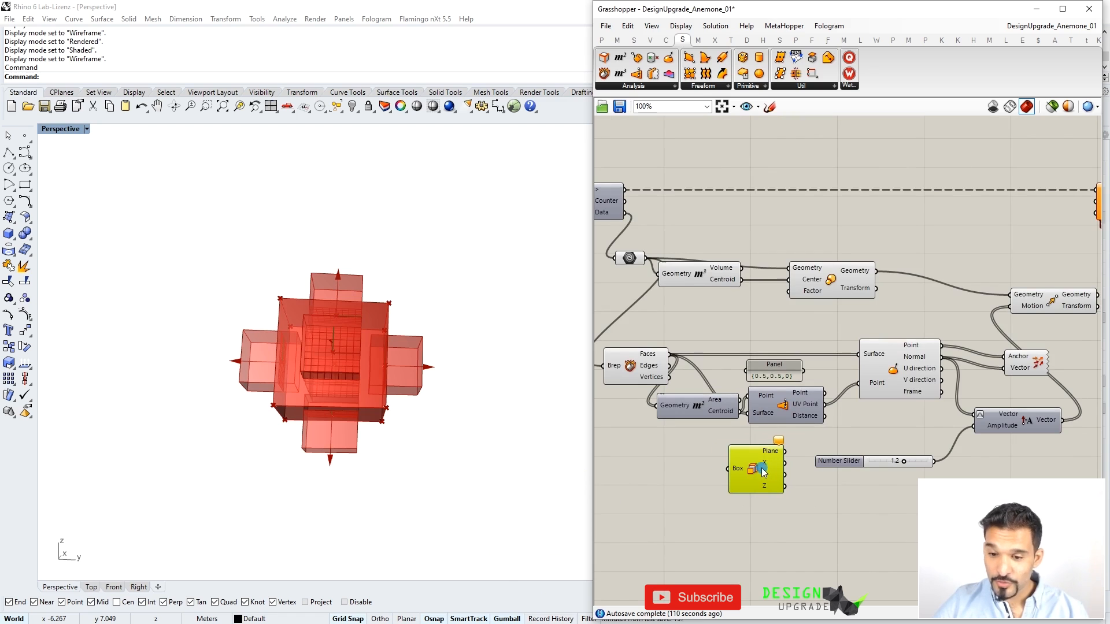
left_click_drag(878, 272, 727, 468)
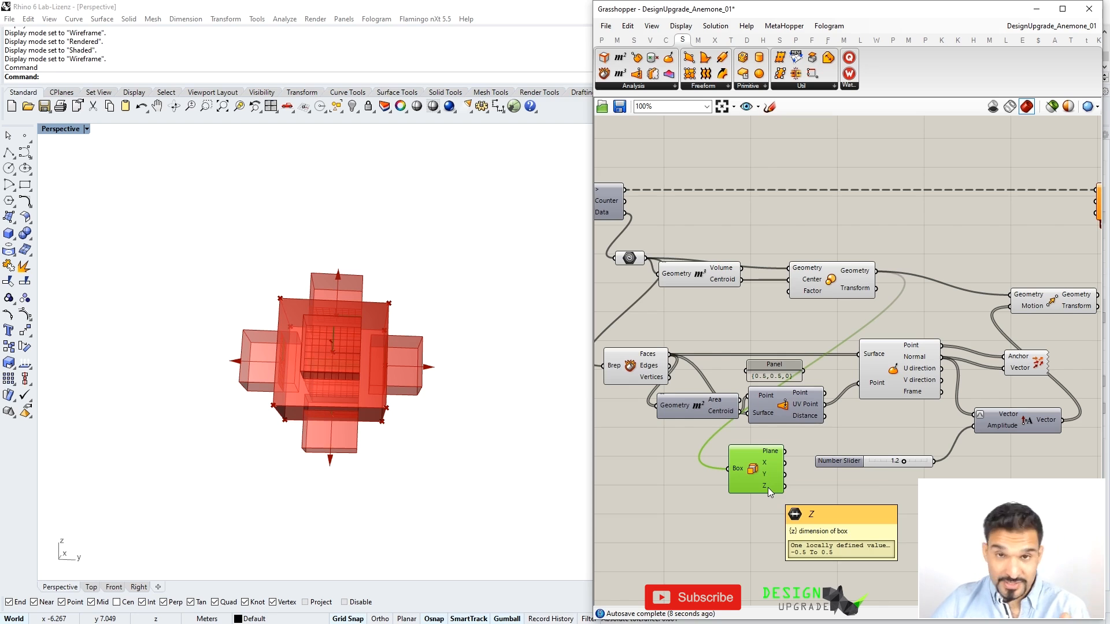
Add a Number parameter and connect Deconstruct Box's X output to it
right_click_drag(770, 479, 687, 400)
scroll(716, 413, "down", 1)
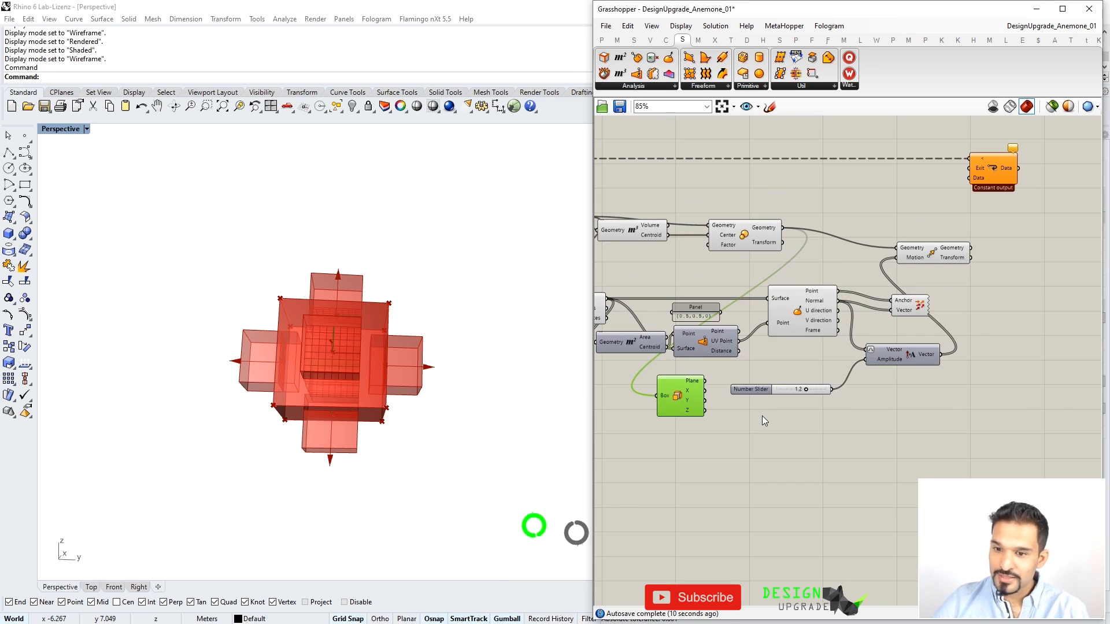
left_click(762, 423)
double_click(762, 423)
type("nu")
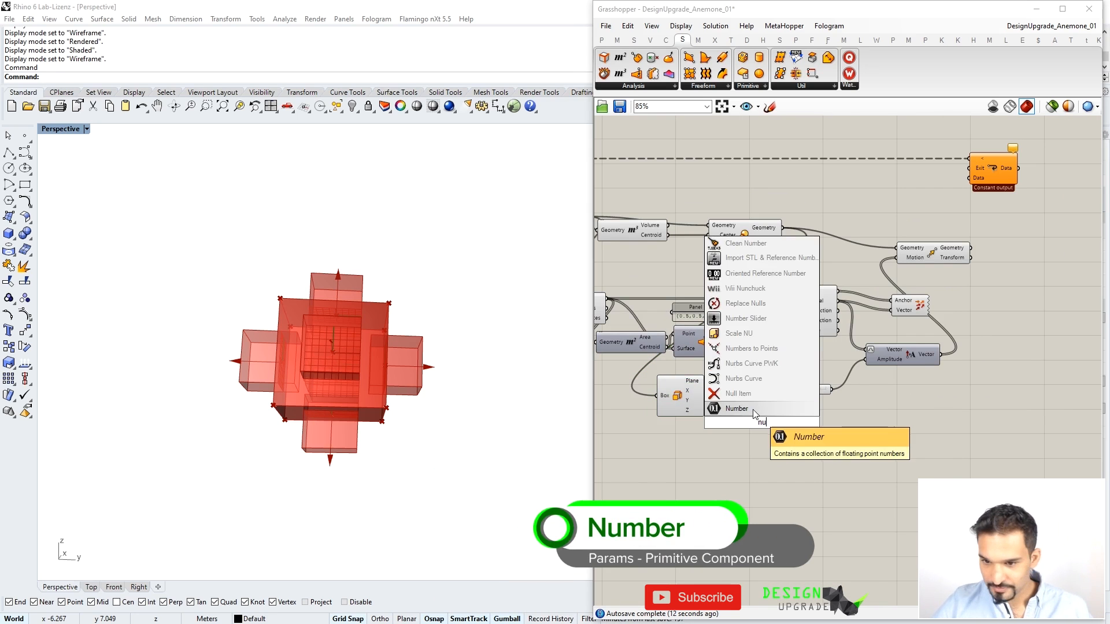
left_click(754, 411)
left_click_drag(705, 391, 733, 375)
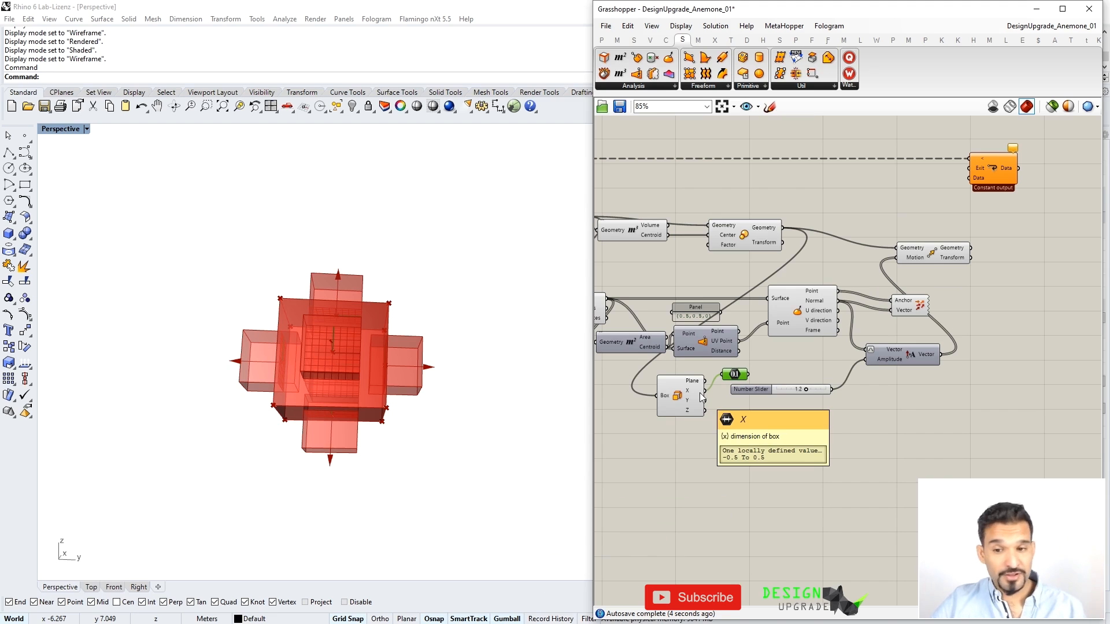
Move the number slider below Deconstruct Box and add a Division component with the Number parameter as A and the slider as B
mouse_move(756, 389)
left_mouse_down()
mouse_move(750, 444)
mouse_move(694, 452)
left_mouse_up()
left_click(736, 377)
left_click_drag(735, 379, 734, 393)
double_click(779, 400)
type("/")
key("Return")
left_click_drag(746, 389, 756, 393)
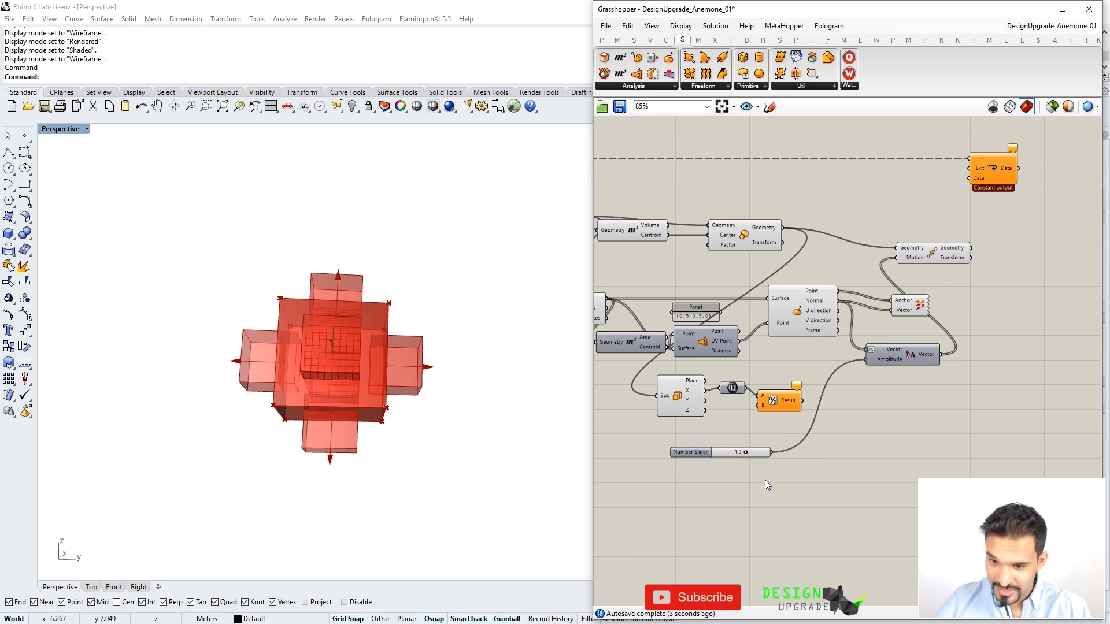
left_click_drag(757, 420, 756, 412)
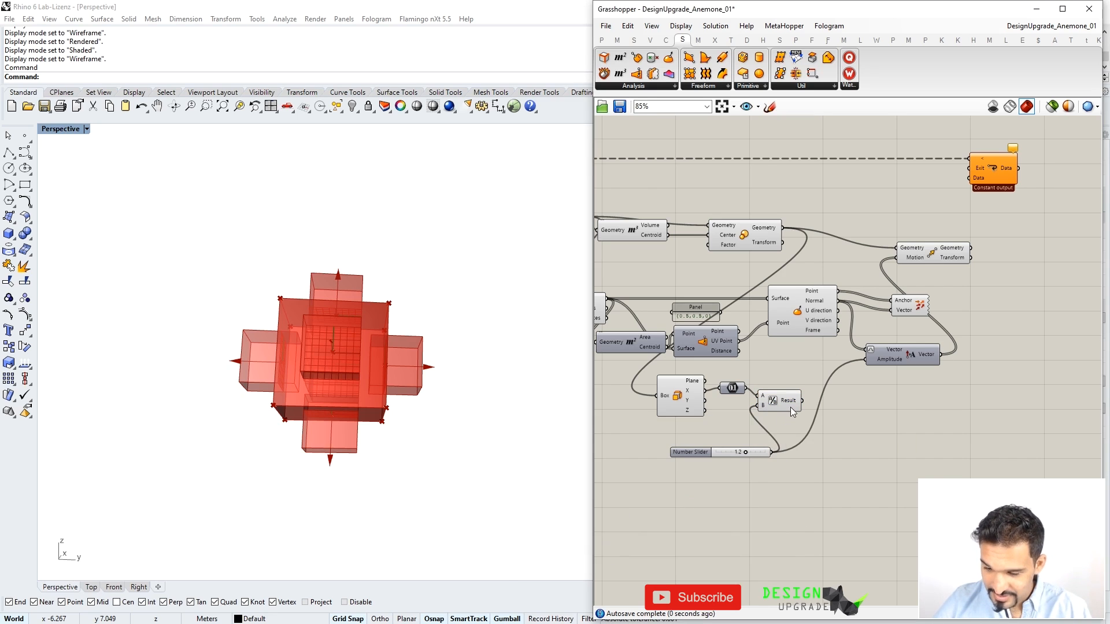
Replace the slider wire on Amplitude's Amplitude input with Division's Result output and set the divisor slider to 0.6
mouse_move(793, 404)
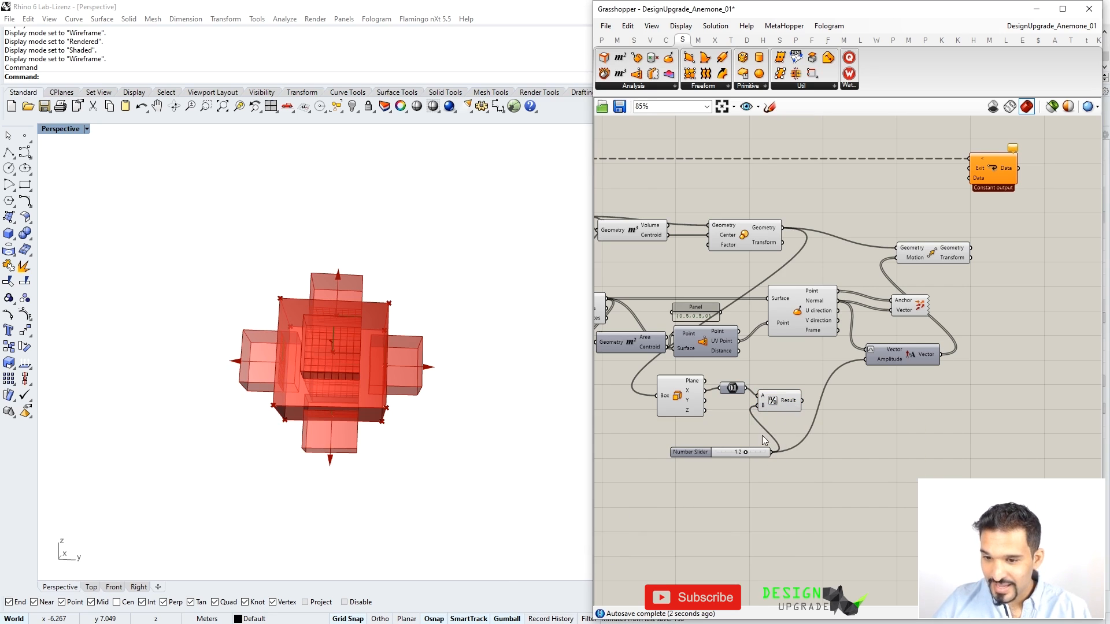
double_click(745, 453)
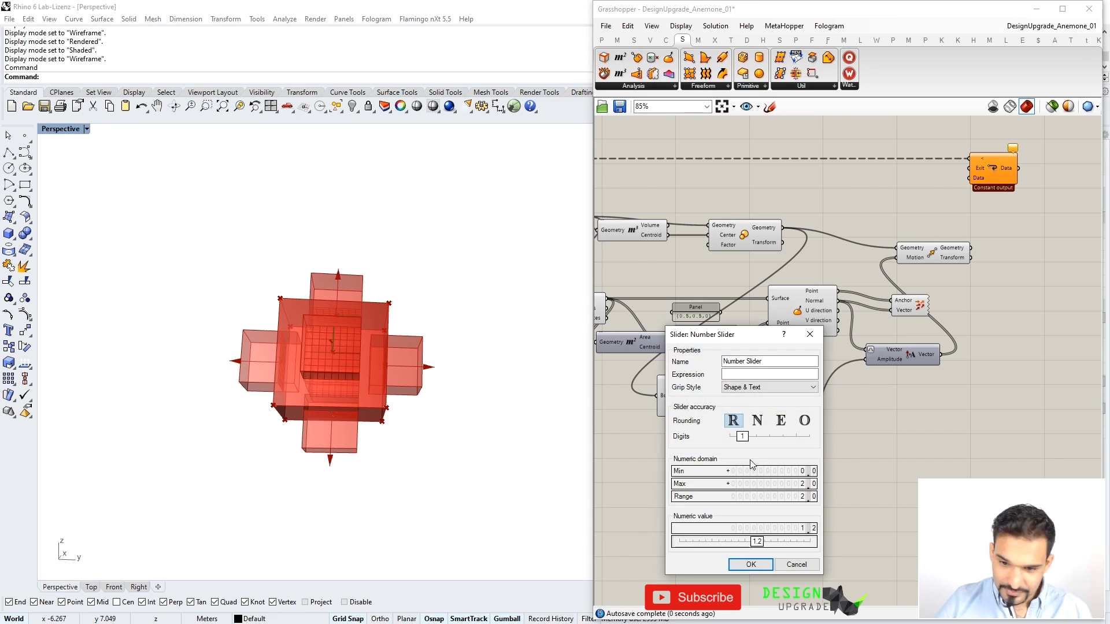
left_click(804, 567)
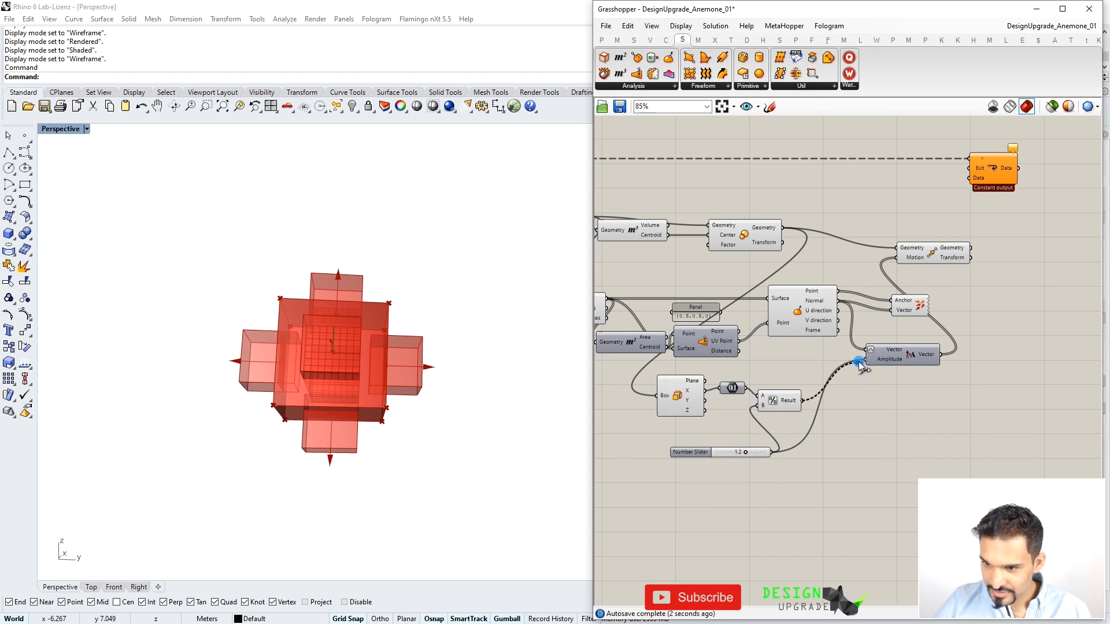
left_click_drag(859, 363, 868, 367)
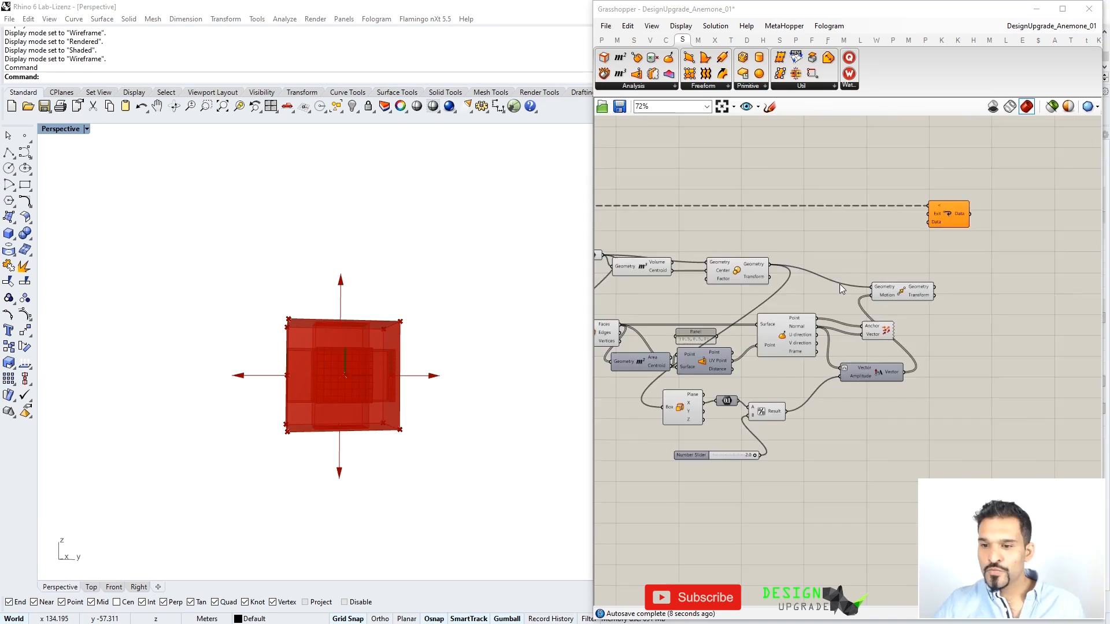
left_click_drag(840, 283, 935, 292)
left_click_drag(722, 483, 691, 485)
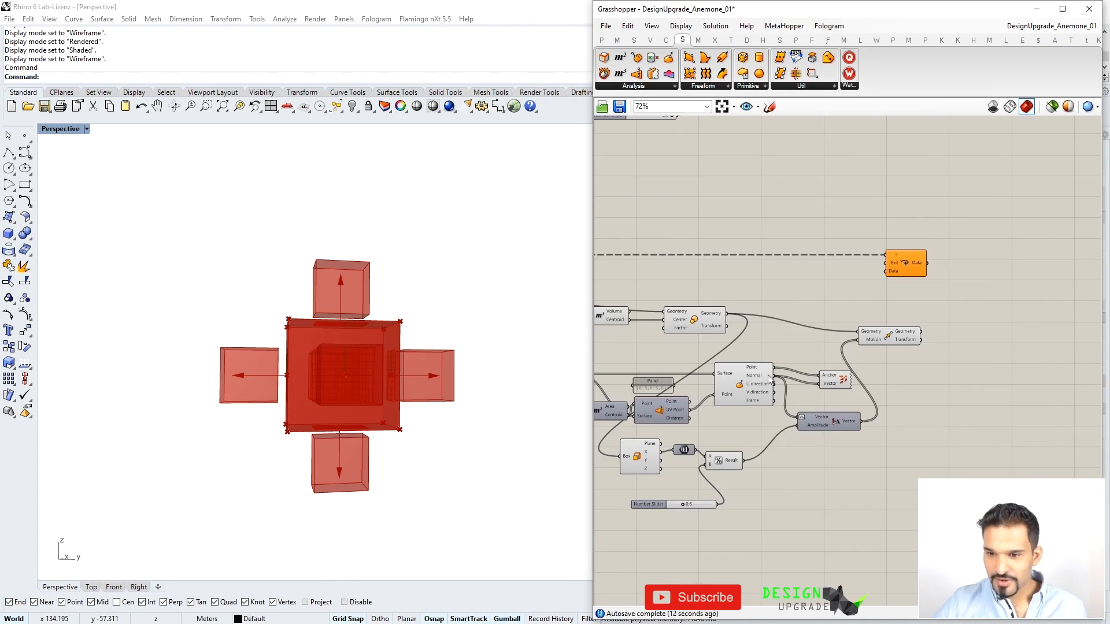
Connect Evaluate Surface's Point output to Move's Geometry input and set the divisor number slider to 2.0
scroll(786, 356, "up", 2)
left_click_drag(776, 364, 895, 316)
right_click_drag(694, 459, 797, 427)
scroll(759, 525, "up", 1)
left_click_drag(747, 526, 796, 526)
scroll(836, 300, "down", 1)
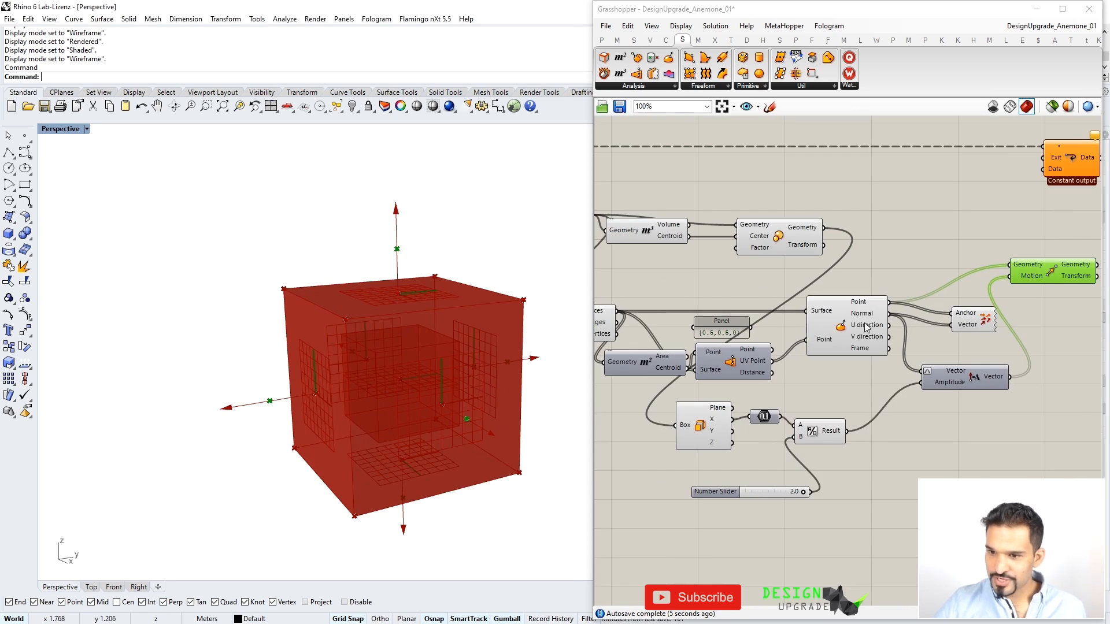
Inspect the Evaluate Surface points on the box faces and tidy the positions of the Division component and its number slider
left_click(844, 324)
scroll(463, 377, "up", 5)
scroll(460, 445, "down", 5)
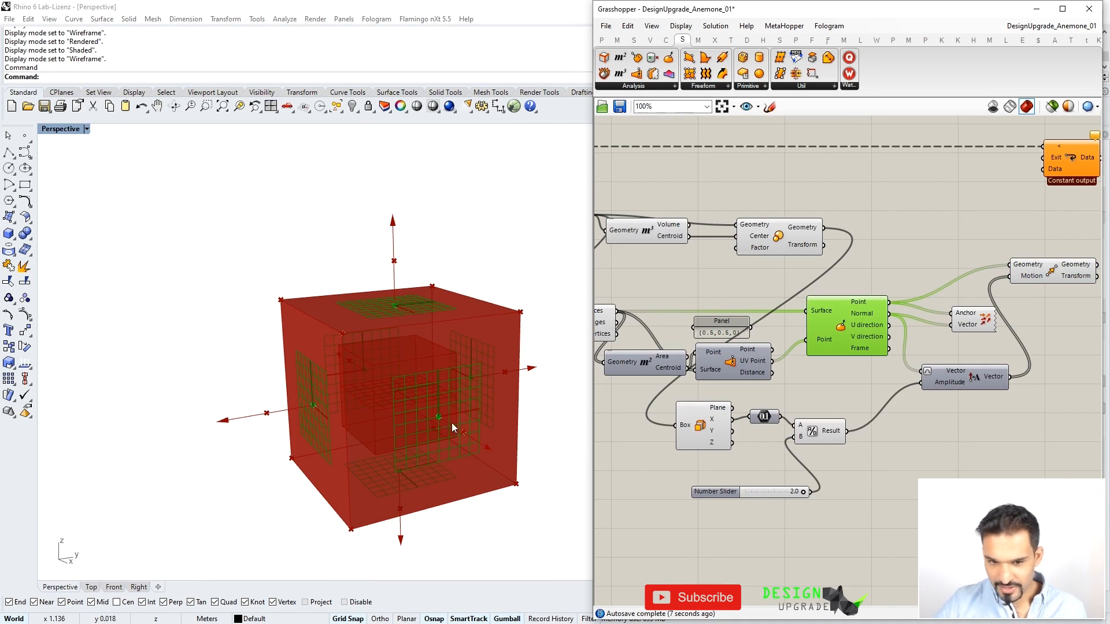
left_click_drag(810, 434, 818, 421)
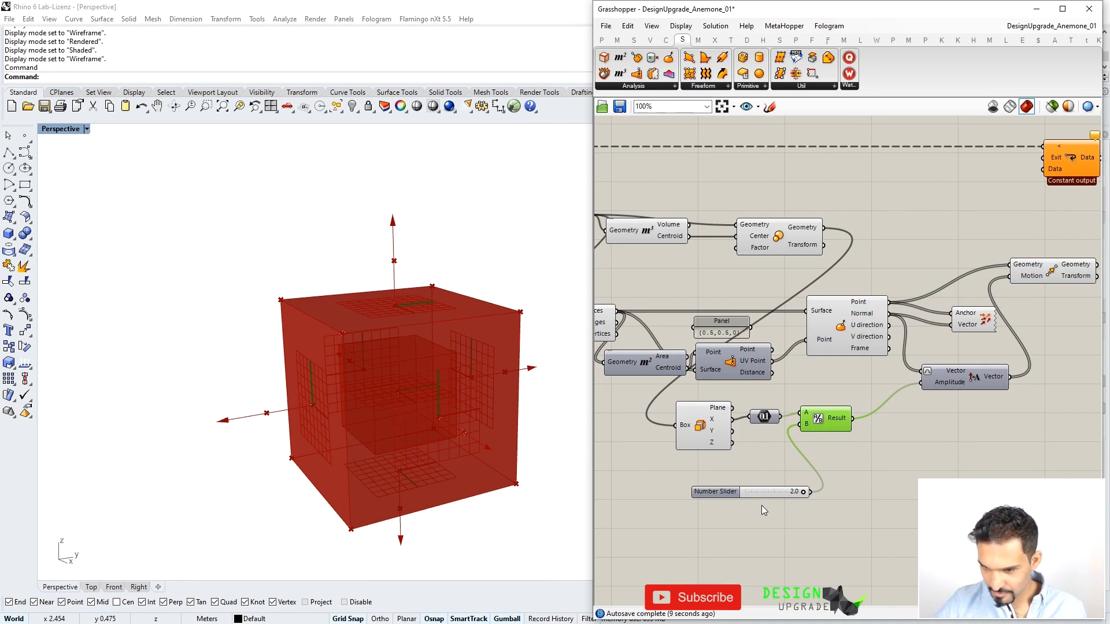
left_click_drag(790, 495, 761, 484)
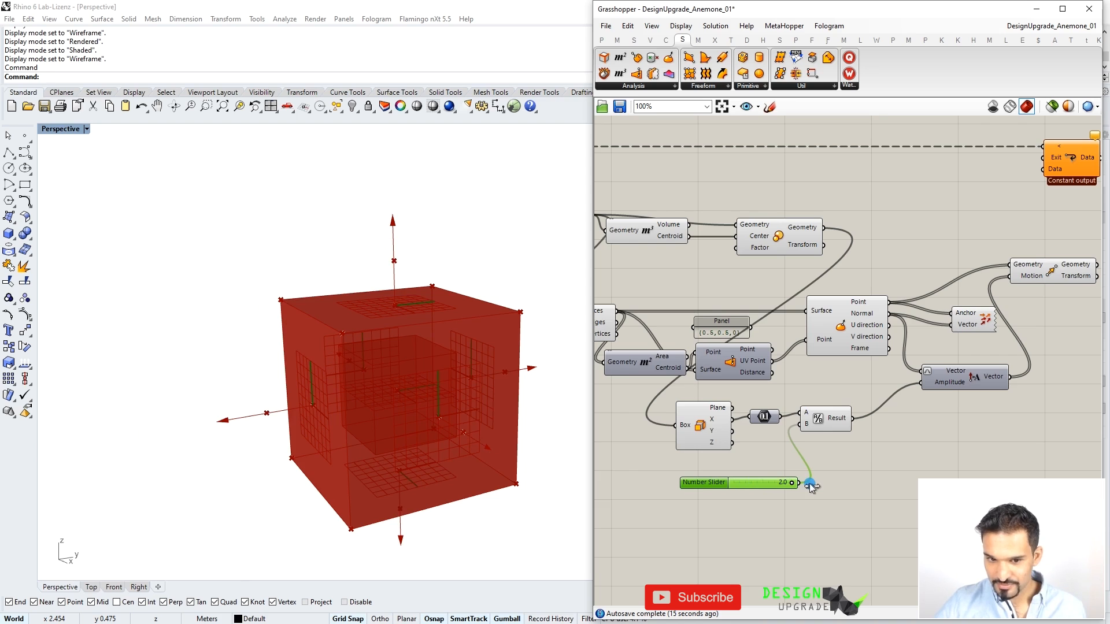
scroll(811, 486, "down", 2)
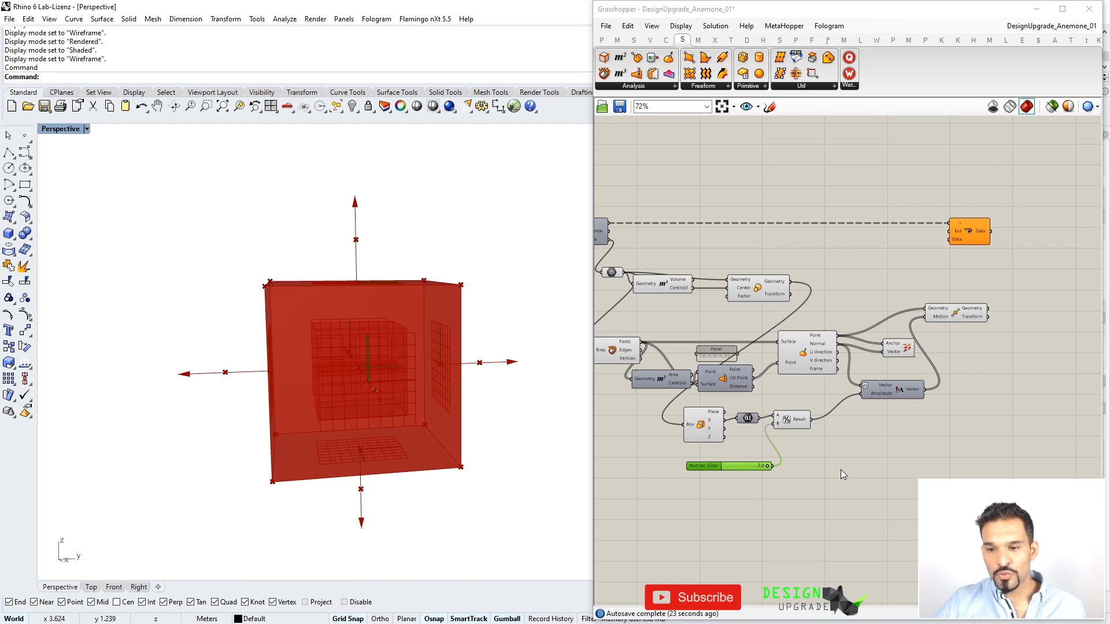
mouse_move(801, 424)
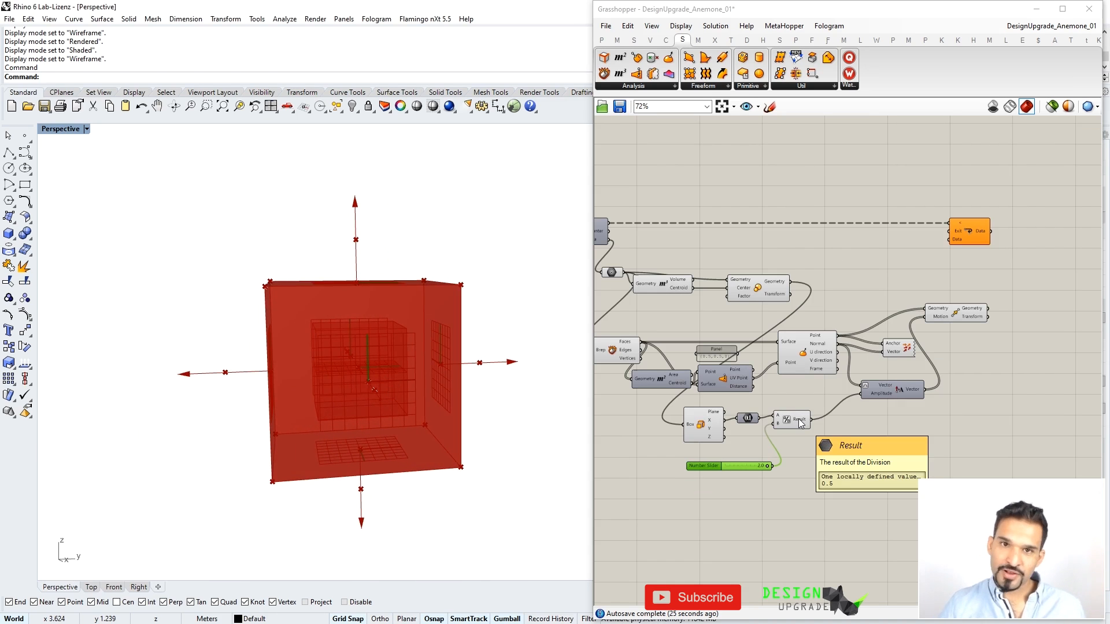
Shift Move and Loop End to make room and add an Orient component between them
right_click_drag(912, 351, 861, 351)
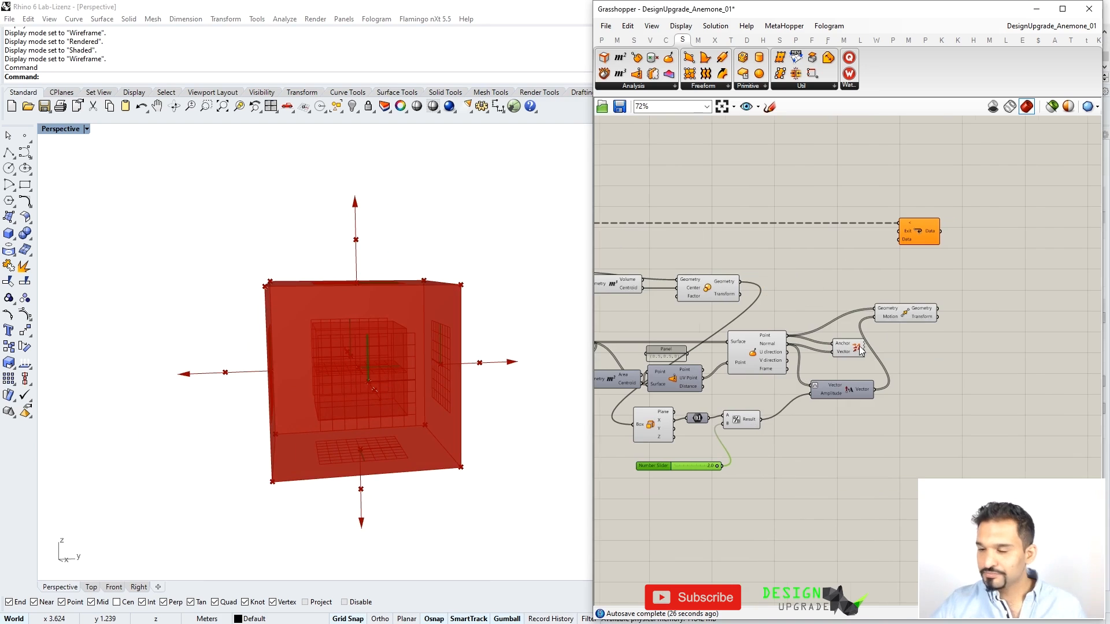
left_click_drag(912, 309, 915, 325)
left_click(911, 299)
left_click_drag(999, 243, 1013, 245)
double_click(966, 278)
type("orient")
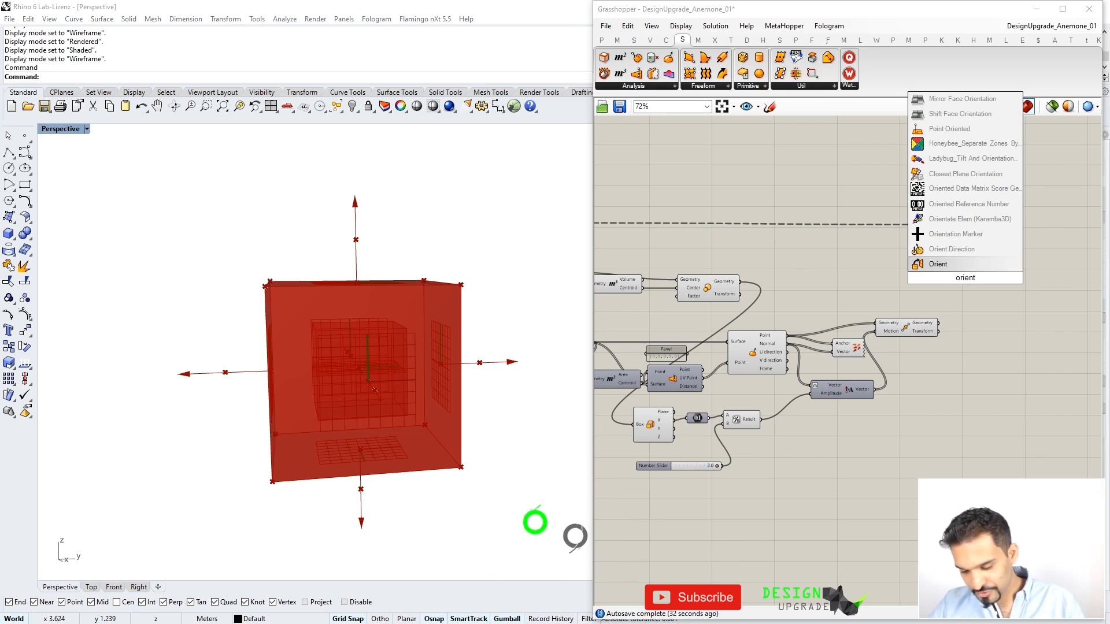
key("Return")
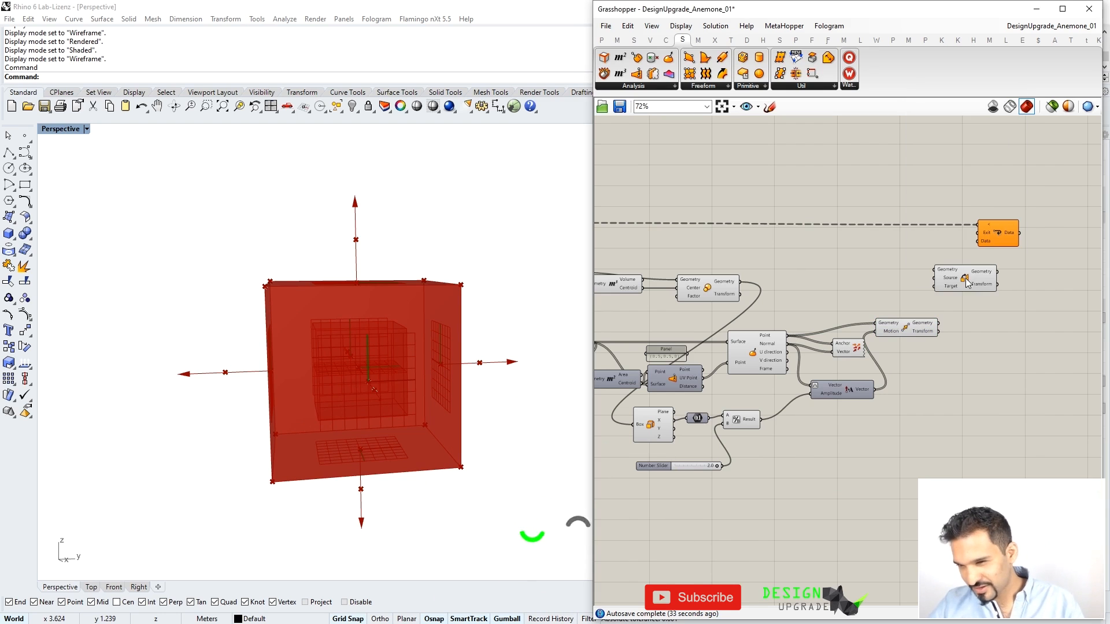
Connect Scale's Geometry, Volume's Centroid and Move's Geometry outputs to Orient's Geometry, Source and Target inputs
mouse_move(927, 327)
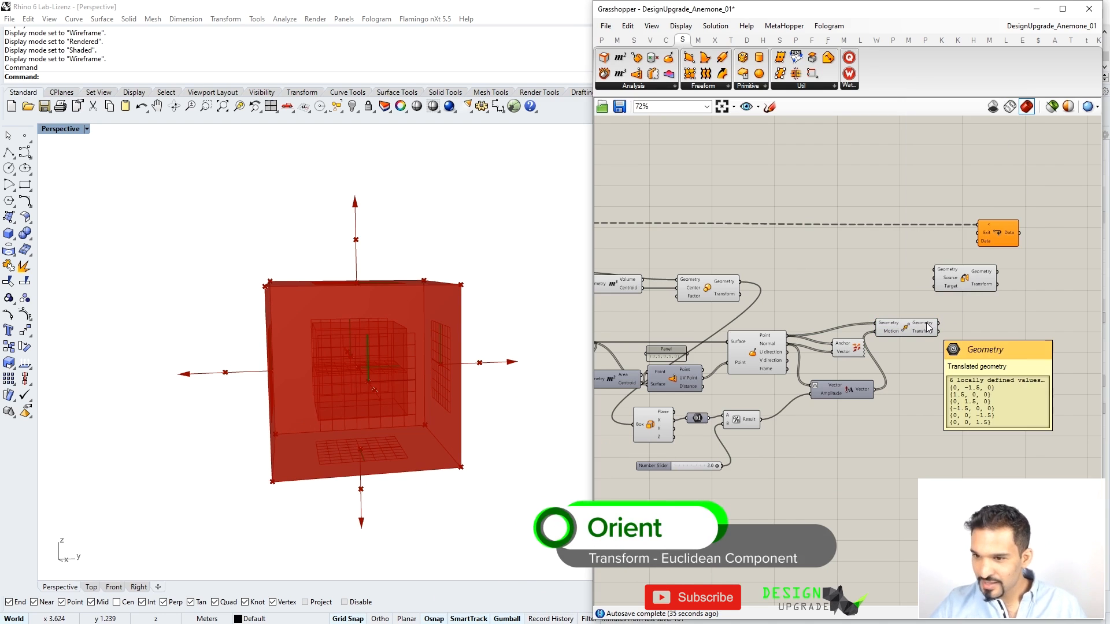
left_click_drag(916, 332, 929, 339)
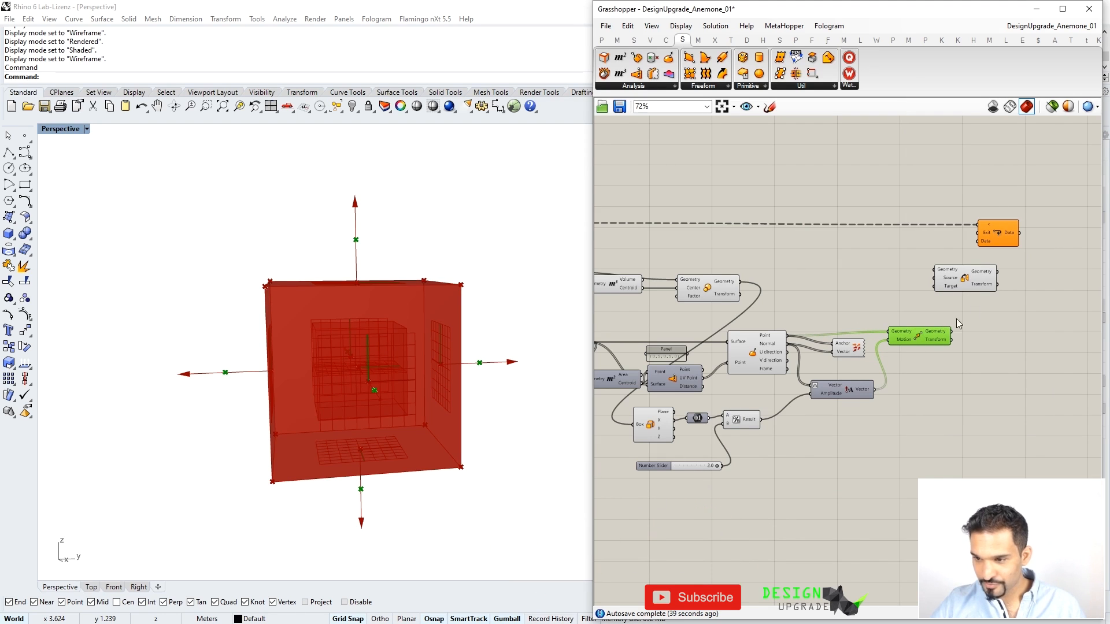
left_click_drag(743, 285, 946, 274)
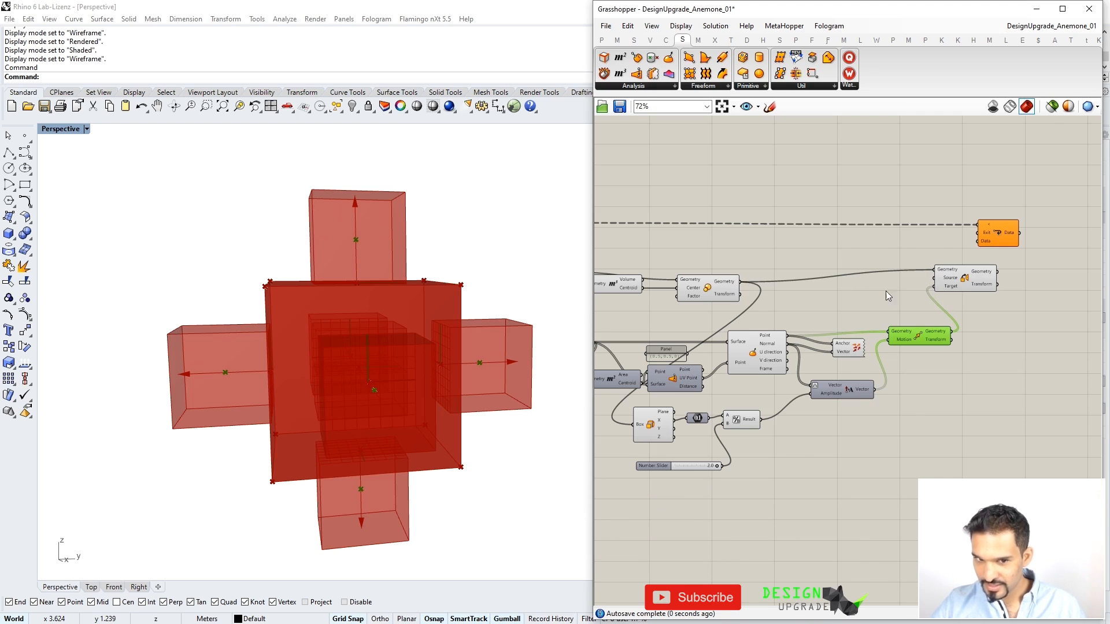
right_click_drag(638, 293, 715, 293)
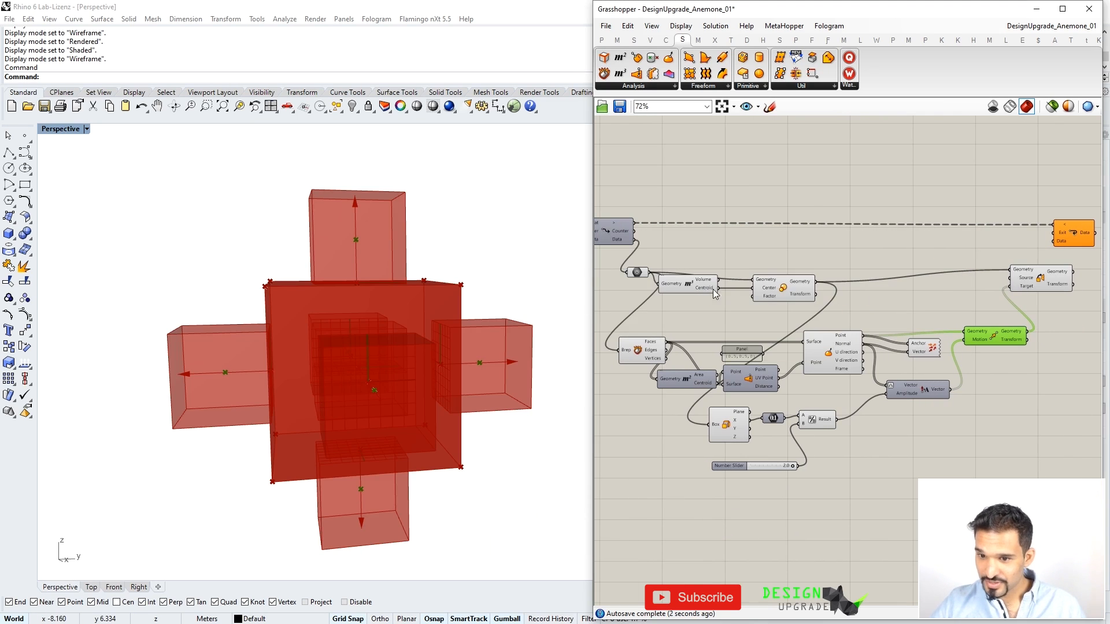
left_click_drag(709, 293, 1037, 295)
Turn off the previews of the Volume, Scale, Deconstruct Brep, Evaluate Surface, Deconstruct Box, Division and Move components and select Orient
left_click_drag(815, 249, 662, 295)
left_click(650, 356)
left_click(833, 353)
left_click(729, 425)
left_click(812, 420)
left_click(925, 346)
left_click(984, 341)
left_click(1028, 292)
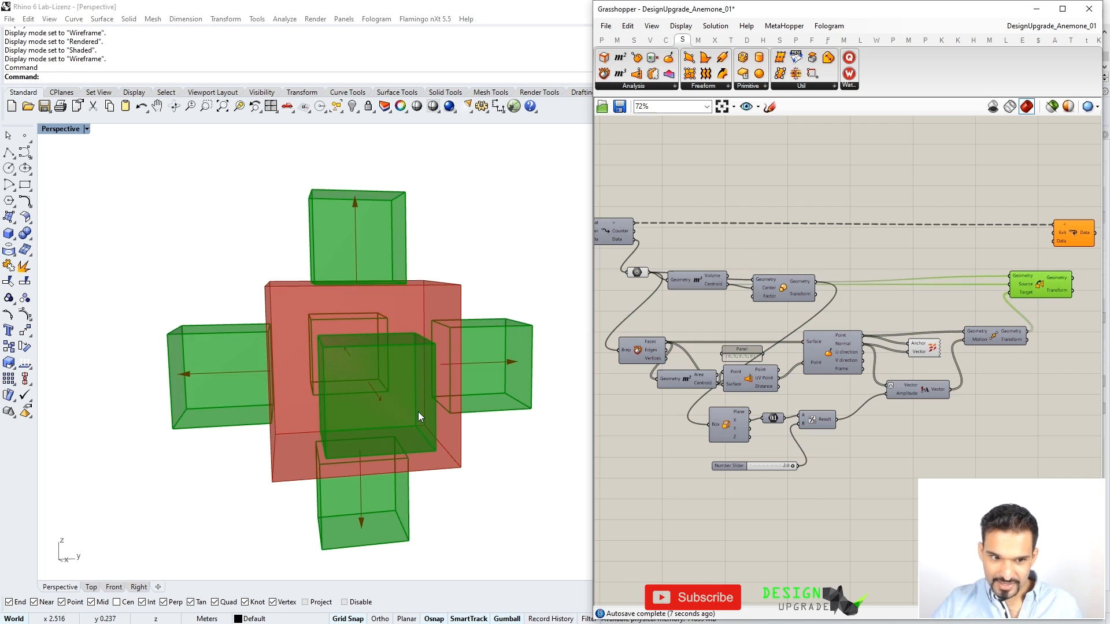
Test the spacing of the oriented boxes with the divisor slider at 0.7 and return it to 2.0
scroll(271, 325, "up", 5)
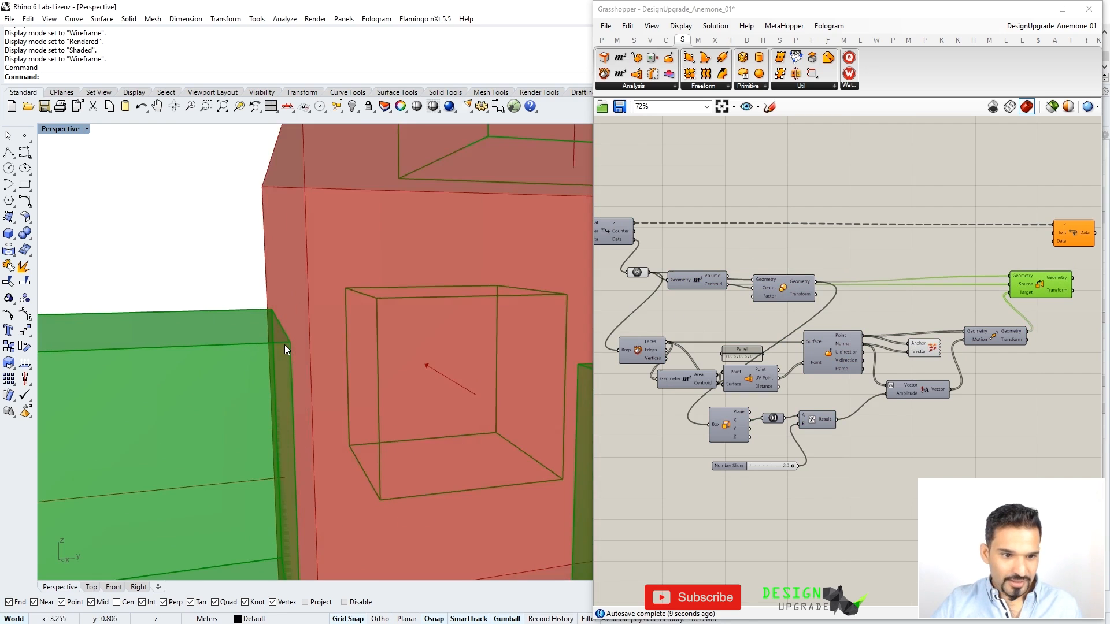
scroll(289, 332, "down", 5)
scroll(772, 463, "up", 2)
left_click_drag(800, 463, 764, 463)
scroll(462, 361, "down", 3)
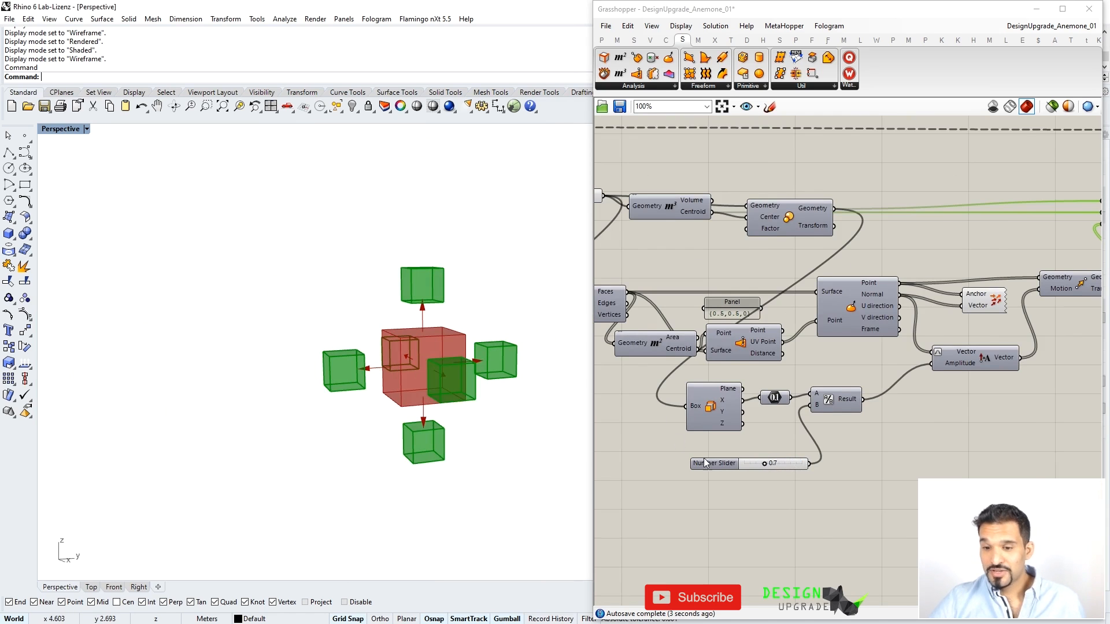
scroll(760, 458, "up", 2)
left_click_drag(753, 460, 869, 459)
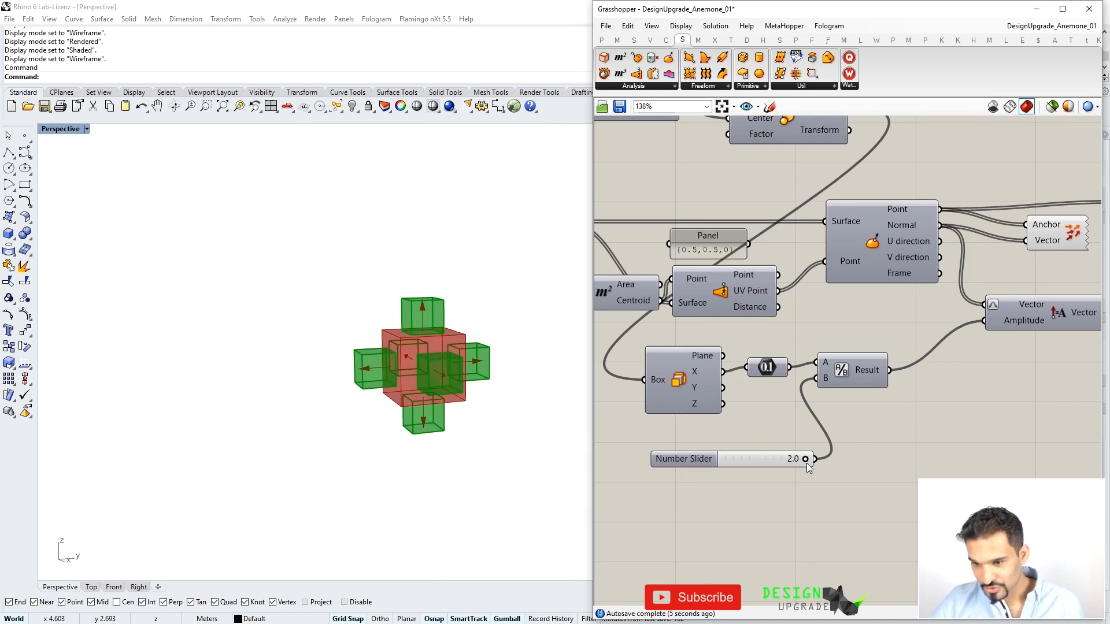
scroll(431, 355, "up", 3)
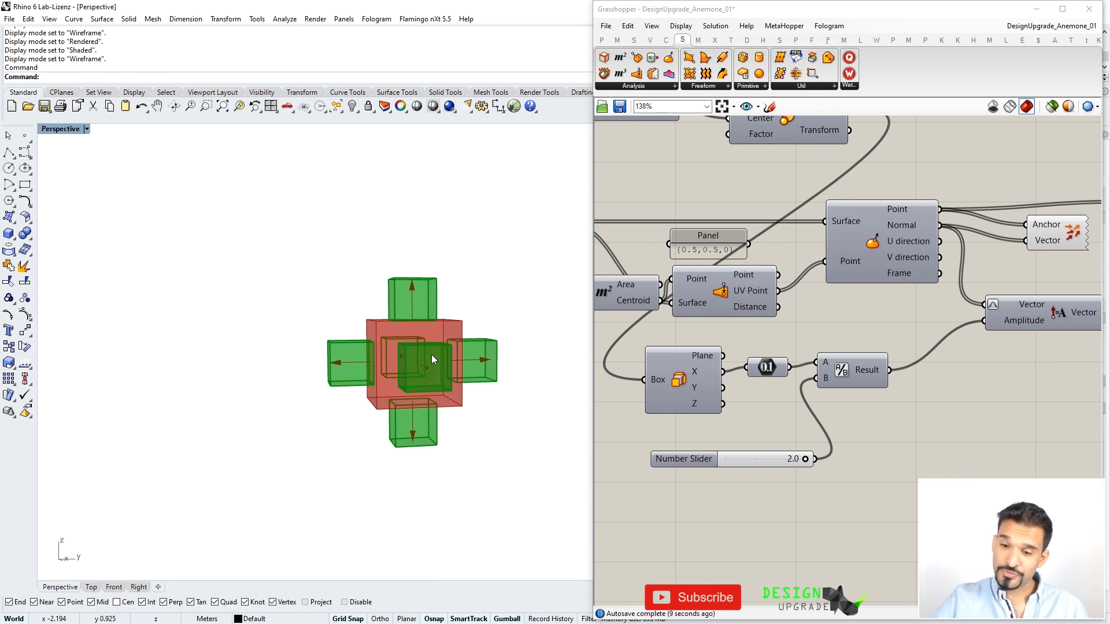
mouse_move(806, 459)
left_mouse_down()
mouse_move(727, 459)
mouse_move(807, 462)
left_mouse_up()
Move Loop End closer to Orient, connect Orient's Geometry output to Loop End's Data input, and hide Orient's preview
scroll(803, 411, "down", 3)
right_click_drag(940, 346, 816, 363)
left_click_drag(838, 314, 849, 265)
left_click_drag(875, 265, 933, 263)
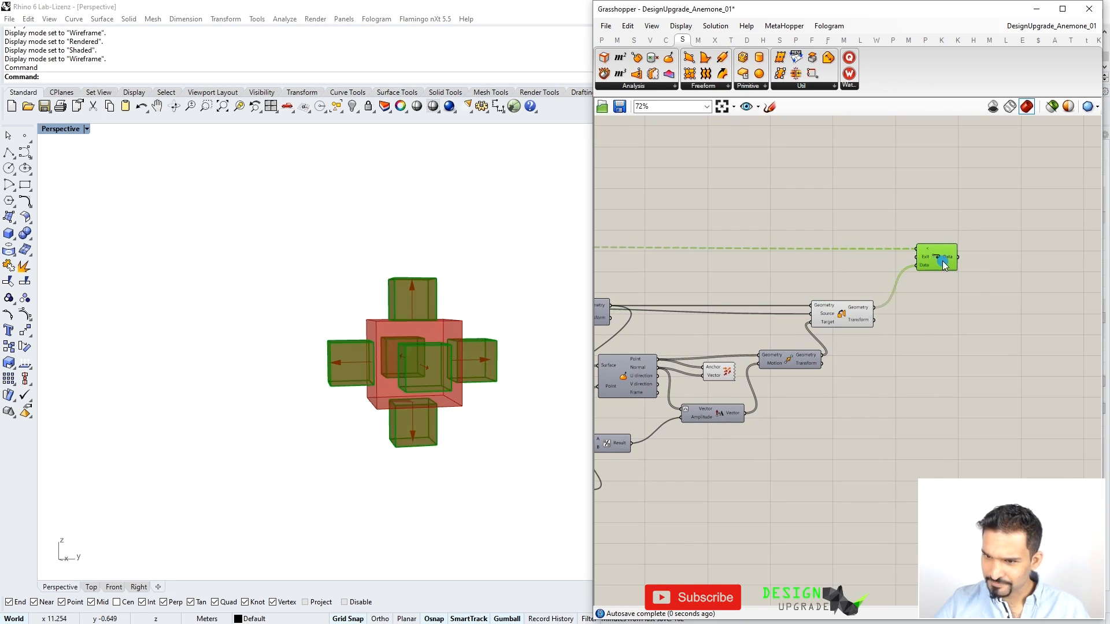
left_click(836, 313)
key("ctrl+q")
Set the Iteration slider to 1 and trigger the loop
right_click_drag(845, 283, 981, 277)
scroll(817, 329, "down", 3)
right_click_drag(817, 329, 874, 329)
scroll(730, 295, "up", 5)
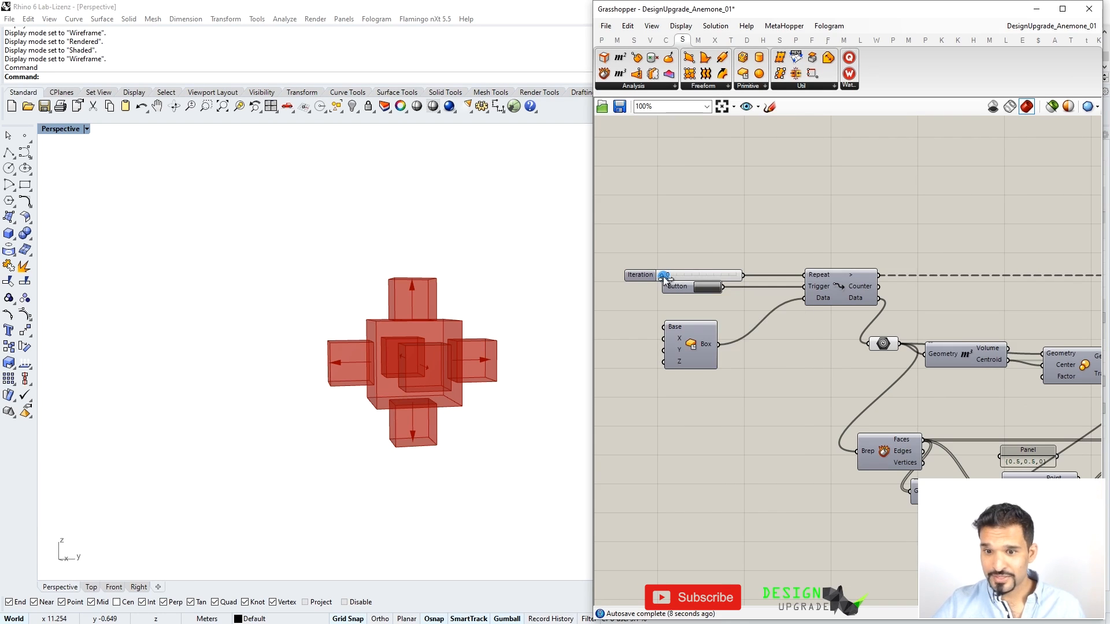
left_click_drag(669, 278, 675, 280)
left_click(704, 292)
mouse_move(342, 360)
right_mouse_down()
mouse_move(407, 402)
mouse_move(491, 363)
mouse_move(276, 376)
mouse_move(395, 360)
mouse_move(316, 363)
mouse_move(328, 364)
right_mouse_up()
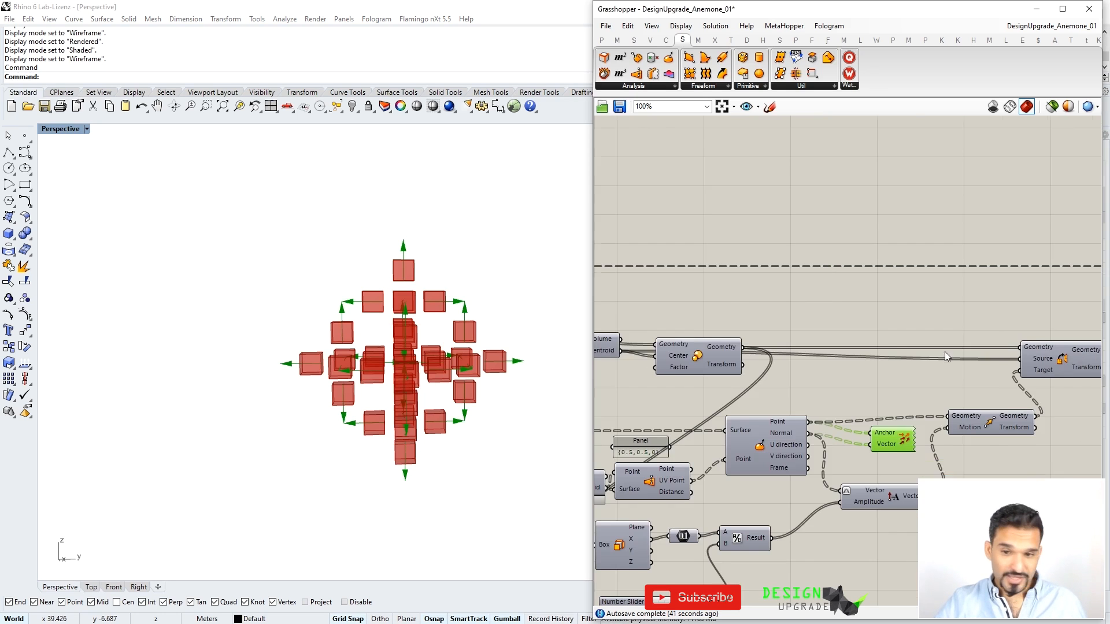
Set the Iteration slider to 4 and run the loop again
scroll(944, 351, "down", 3)
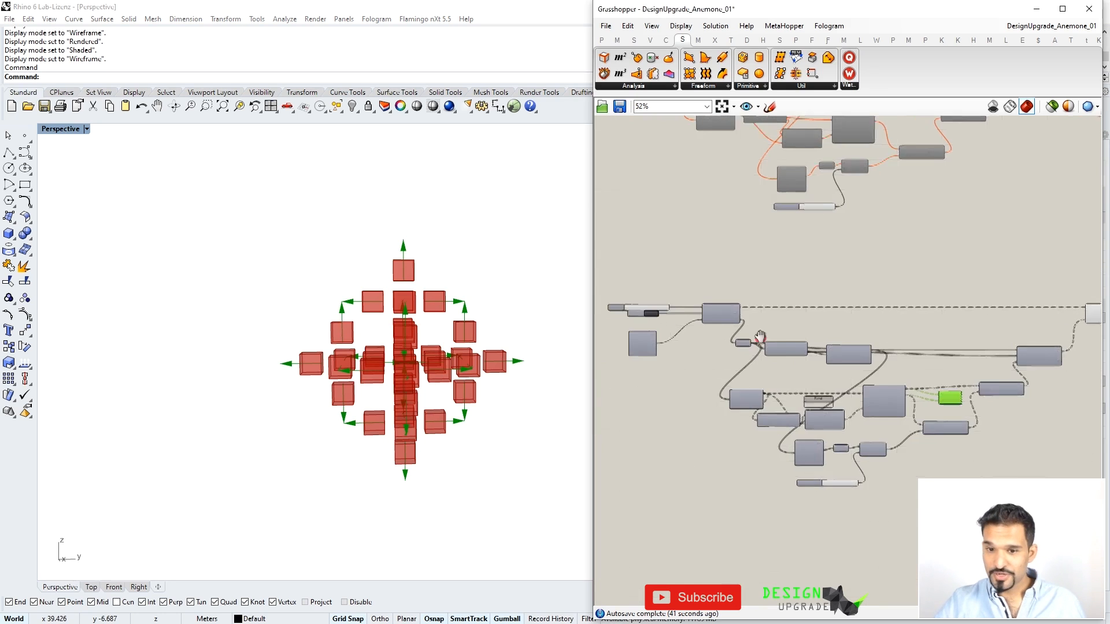
scroll(760, 337, "up", 5)
double_click(702, 303)
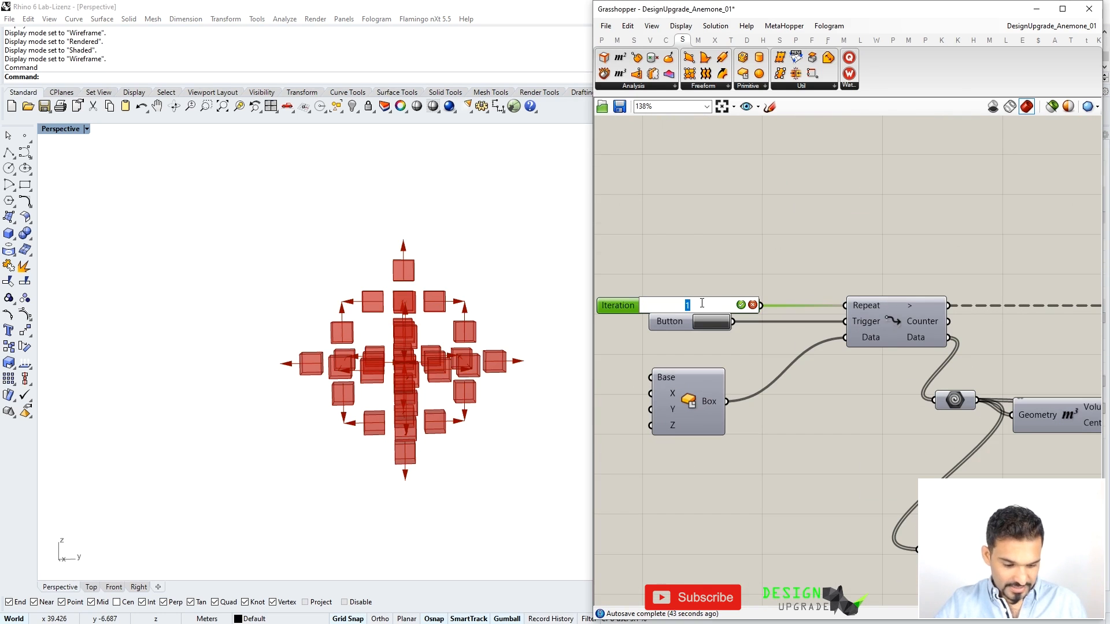
type("4")
left_click(740, 305)
left_click(705, 321)
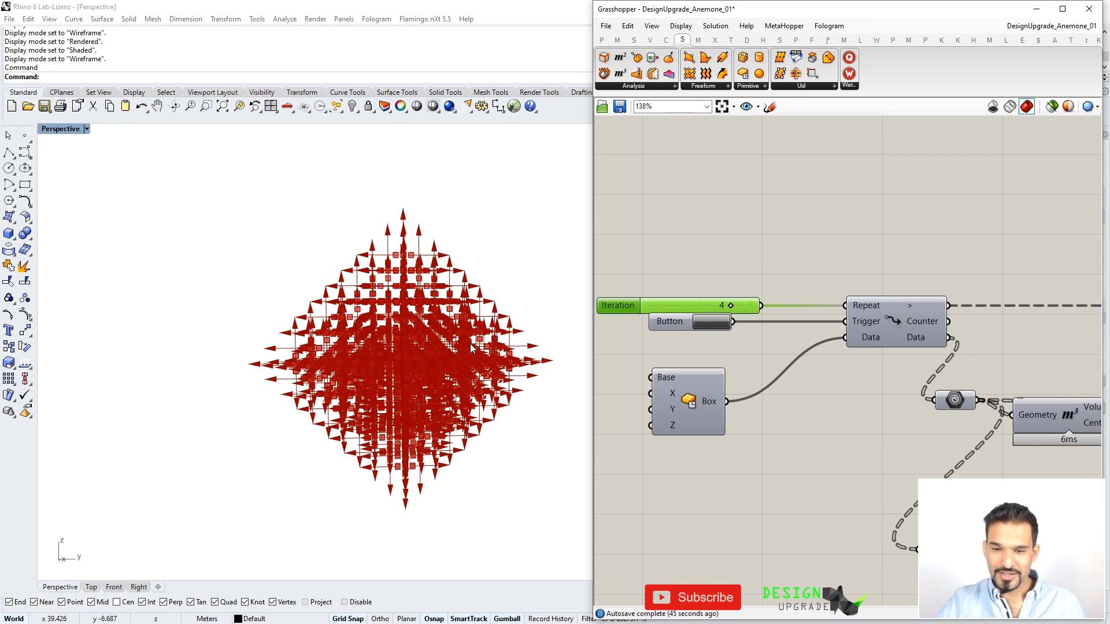
Disable the Vector Display component that draws the normal arrows
right_click_drag(343, 310, 459, 307)
scroll(747, 241, "down", 5)
scroll(889, 335, "up", 3)
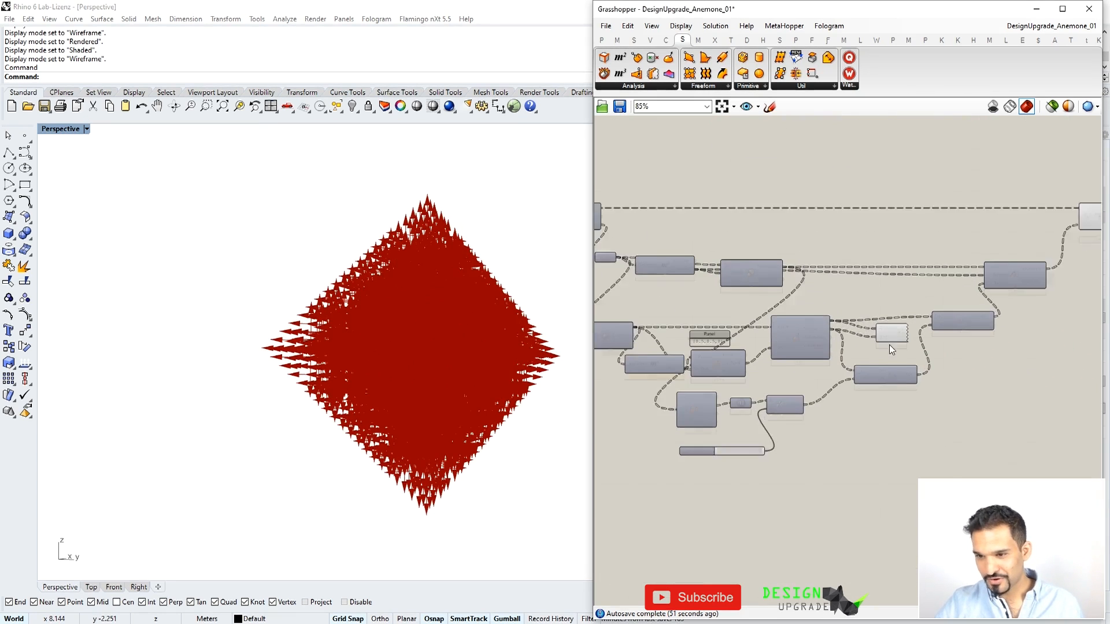
left_click(889, 335)
key("ctrl+e")
left_click(882, 292)
Examine the arrangement of the recursive boxes in the Perspective viewport from several angles and distances
right_click_drag(425, 341, 391, 344)
scroll(391, 345, "up", 10)
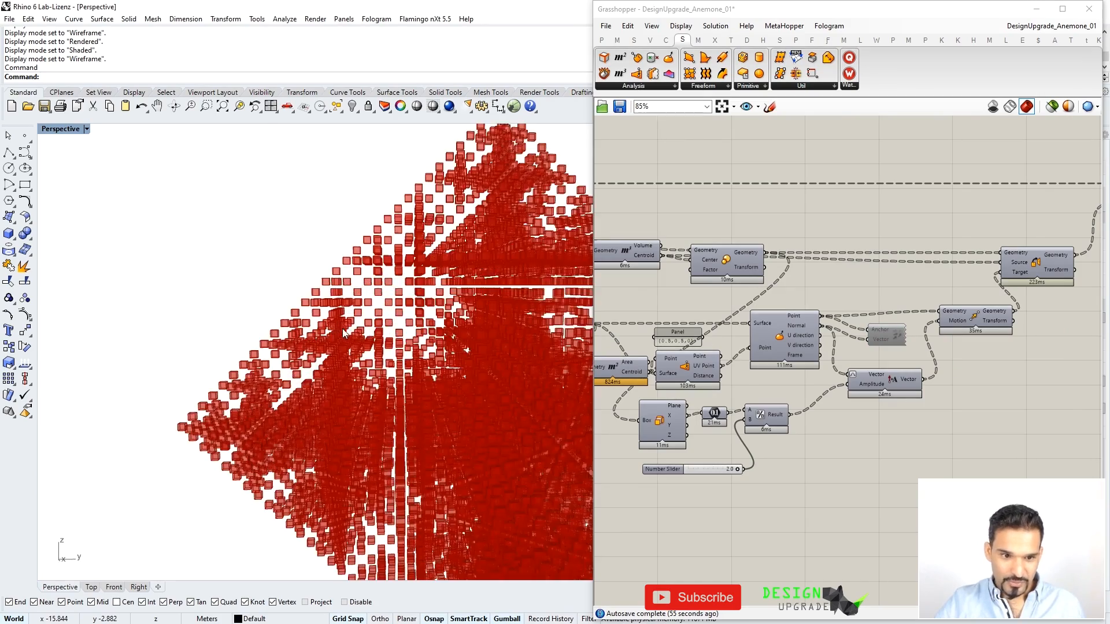
right_click_drag(357, 323, 436, 340)
scroll(332, 330, "down", 6)
scroll(397, 273, "up", 9)
scroll(431, 260, "down", 6)
scroll(413, 200, "up", 10)
scroll(774, 278, "down", 6)
Enable the Record data option on the Loop End component
right_click_drag(906, 317, 855, 340)
scroll(859, 265, "up", 5)
left_click(857, 281)
left_click_drag(856, 280, 864, 268)
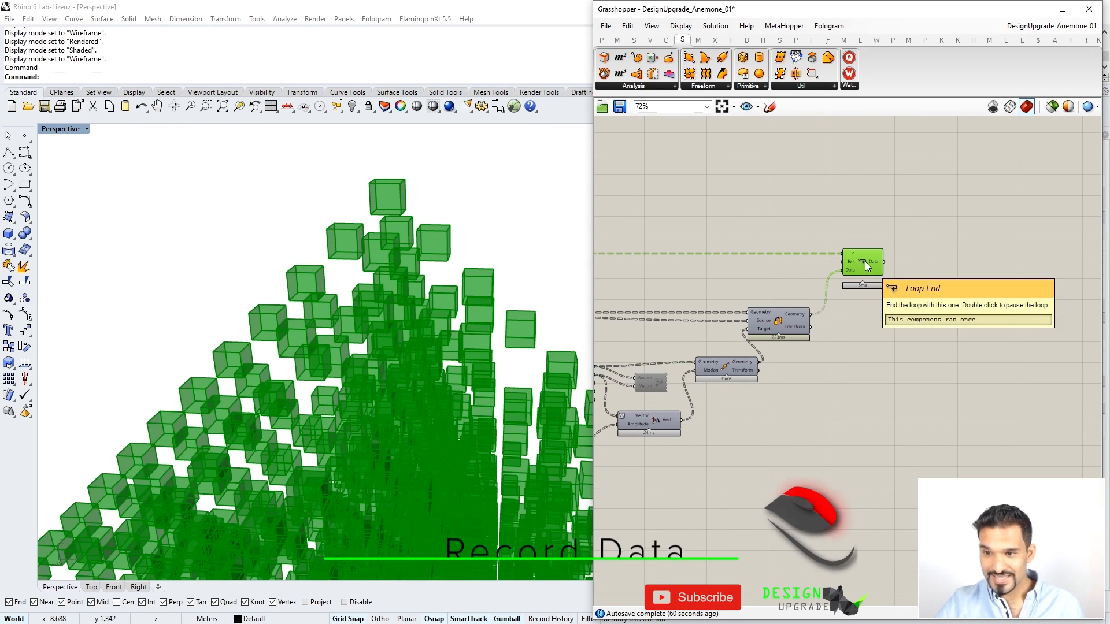
right_click(864, 261)
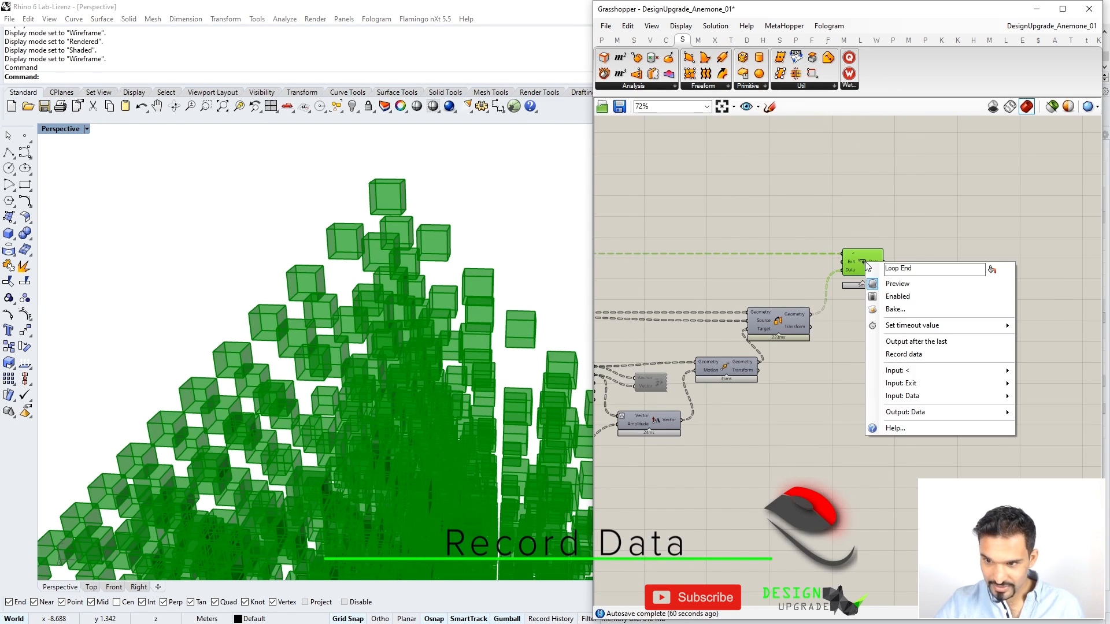
left_click(927, 354)
Retrigger the loop at Loop Start with the Button
scroll(935, 300, "down", 4)
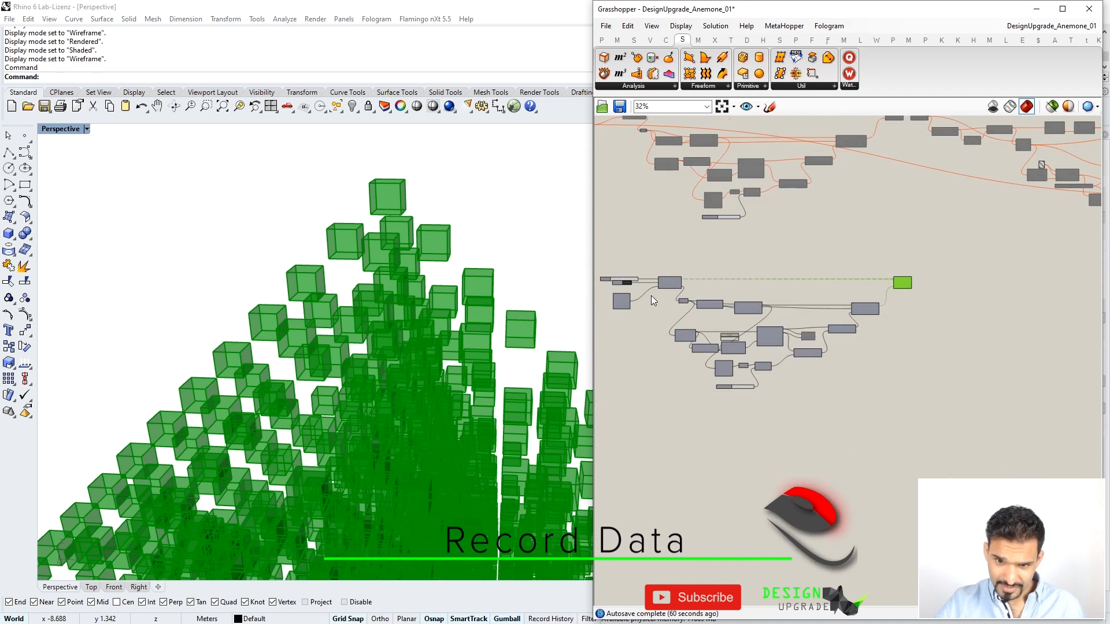
scroll(660, 296, "up", 4)
left_click(606, 266)
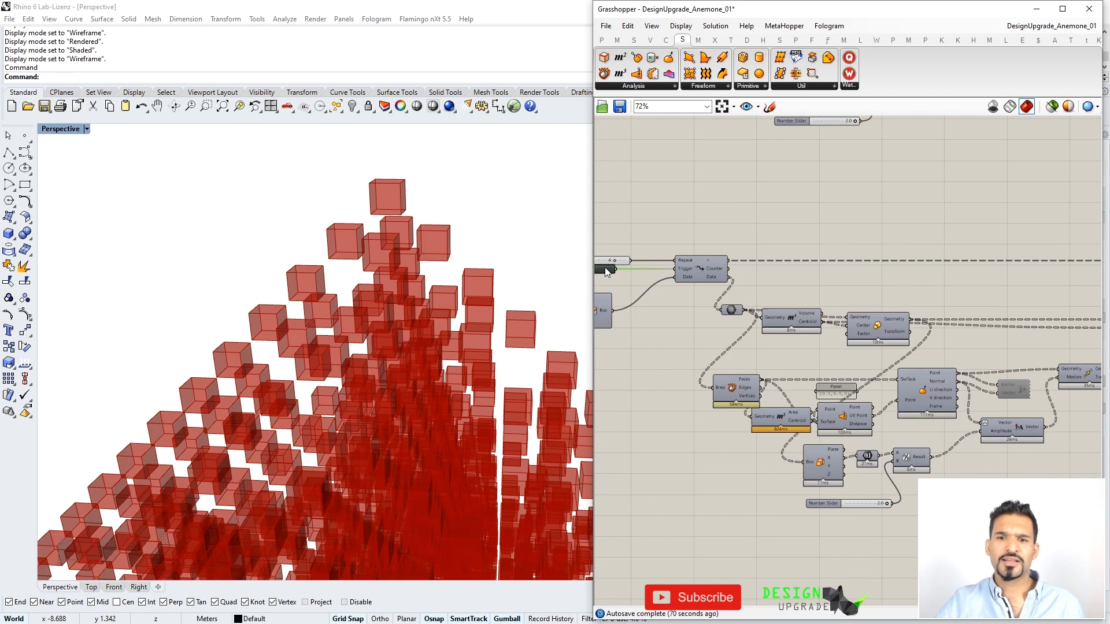
Run the loop once more and examine the recorded recursive boxes as a whole in the Perspective viewport
left_click(605, 267)
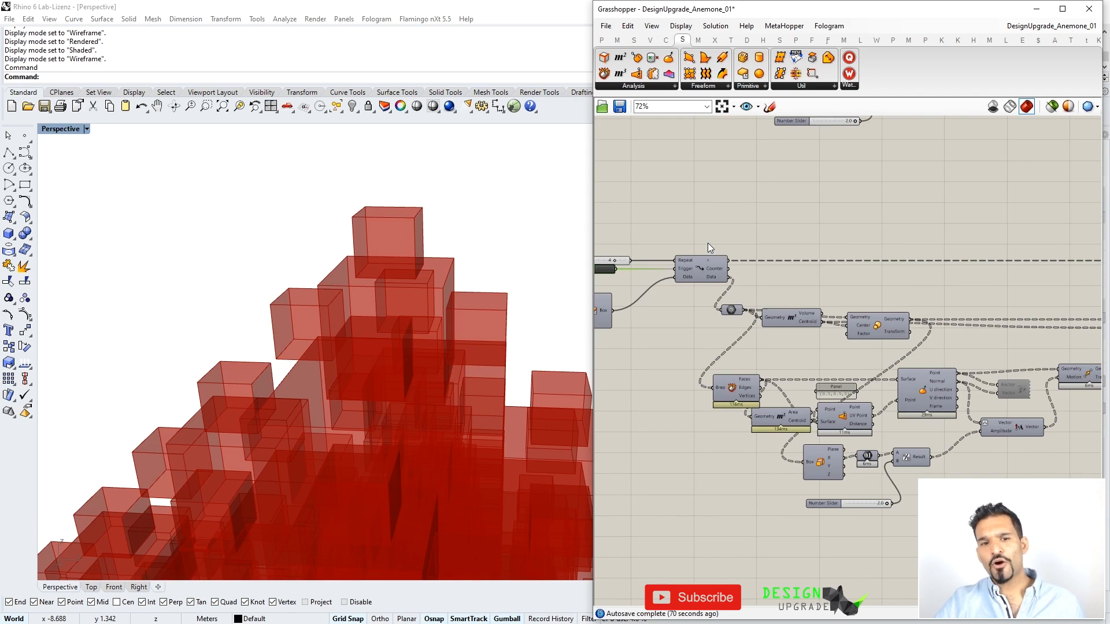
scroll(713, 254, "down", 3)
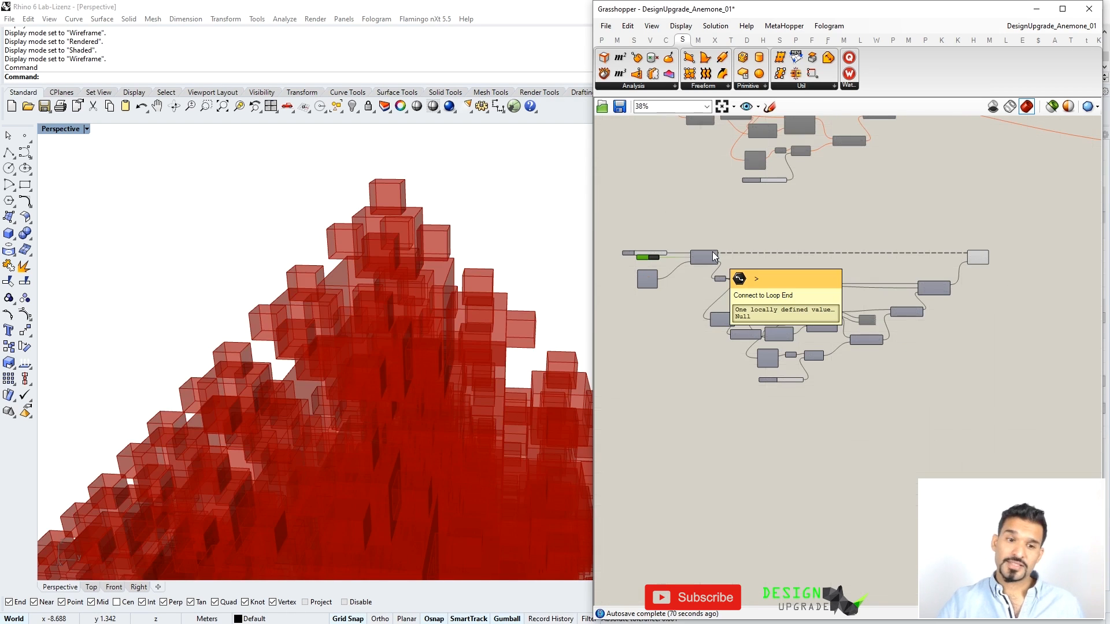
scroll(379, 288, "down", 5)
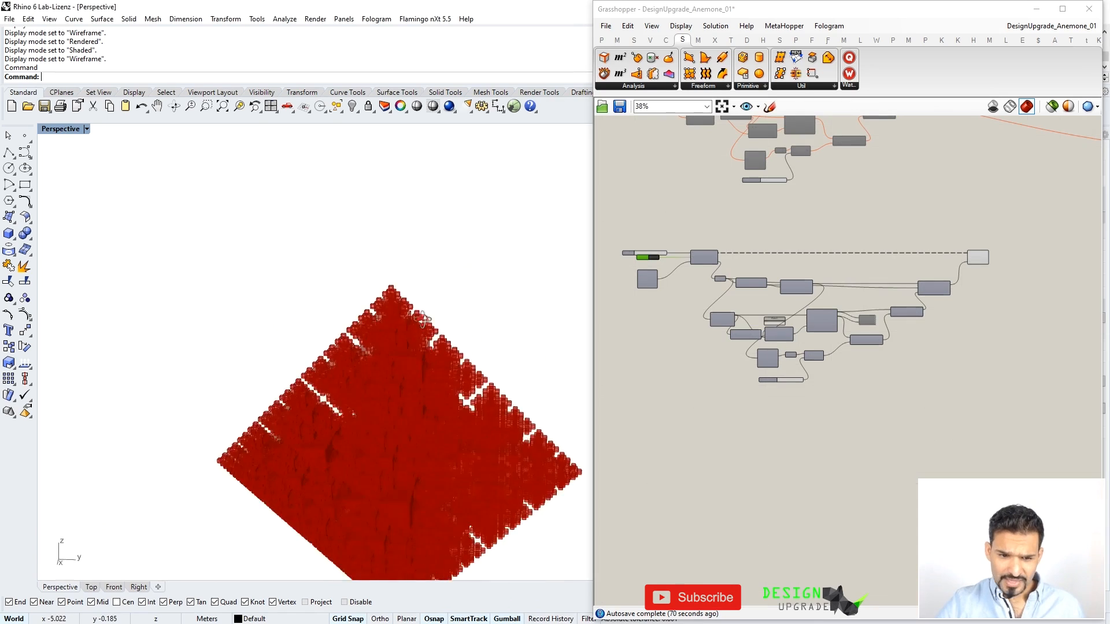
scroll(404, 282, "down", 6)
scroll(382, 342, "up", 7)
mouse_move(382, 342)
right_mouse_down()
mouse_move(379, 317)
mouse_move(347, 327)
mouse_move(396, 334)
right_mouse_up()
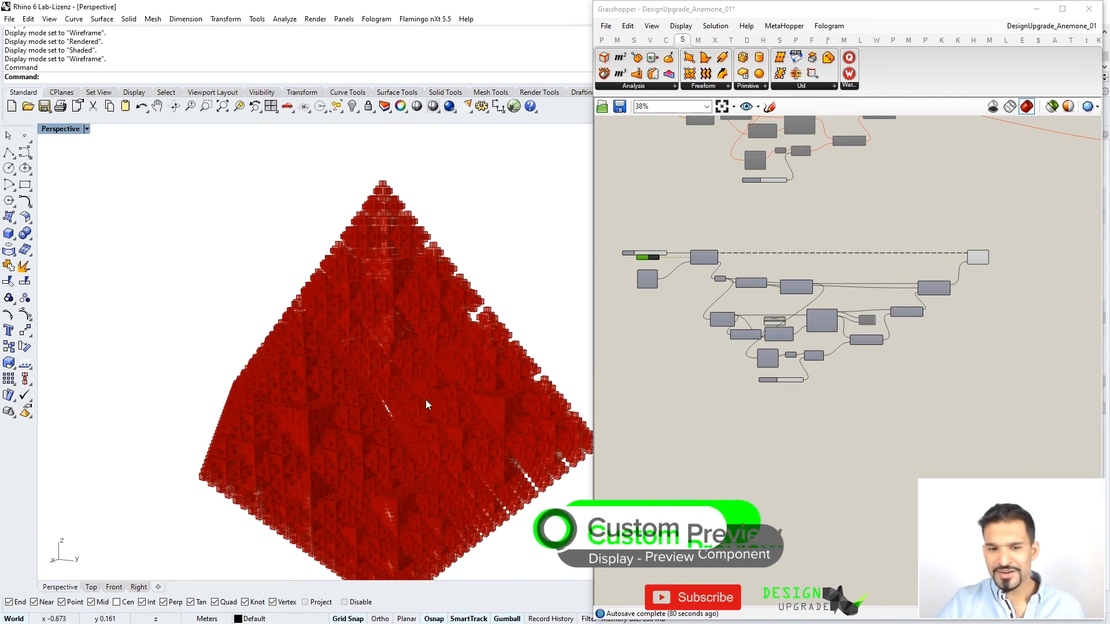
Feed Loop End's Data output into the Geometry input of a new Custom Preview component and hide Loop End's own preview
scroll(892, 287, "up", 3)
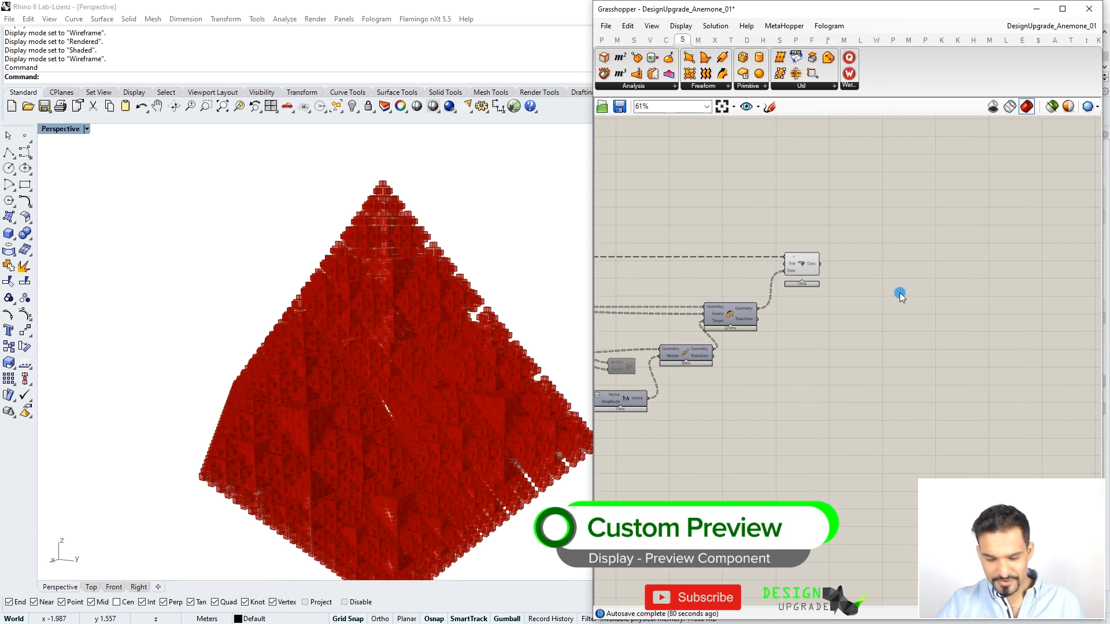
double_click(899, 292)
type("Preview")
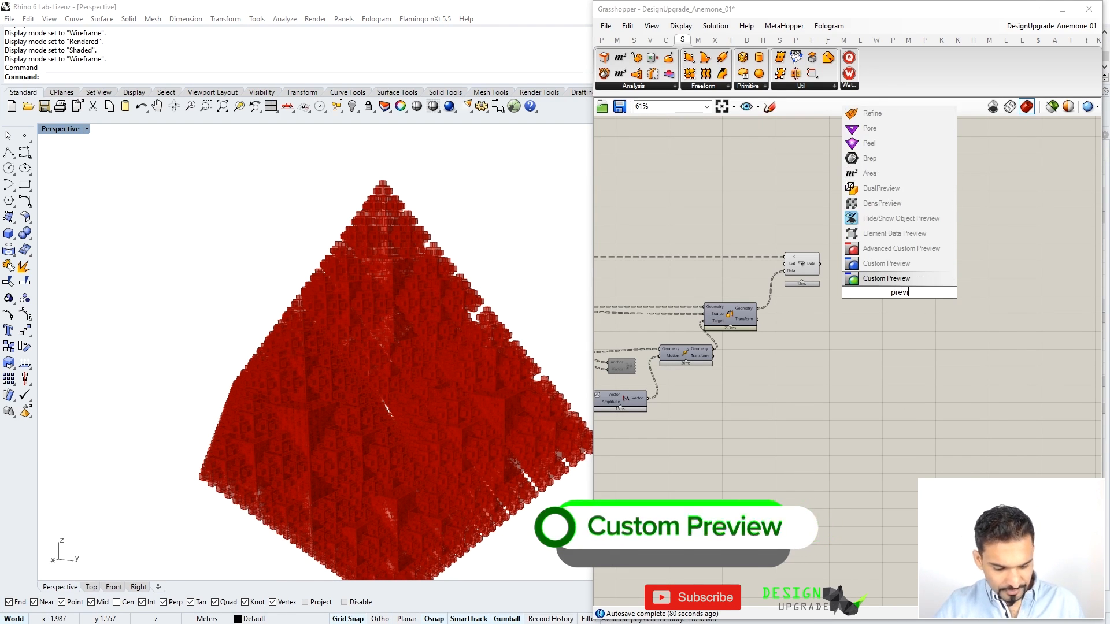
key("Return")
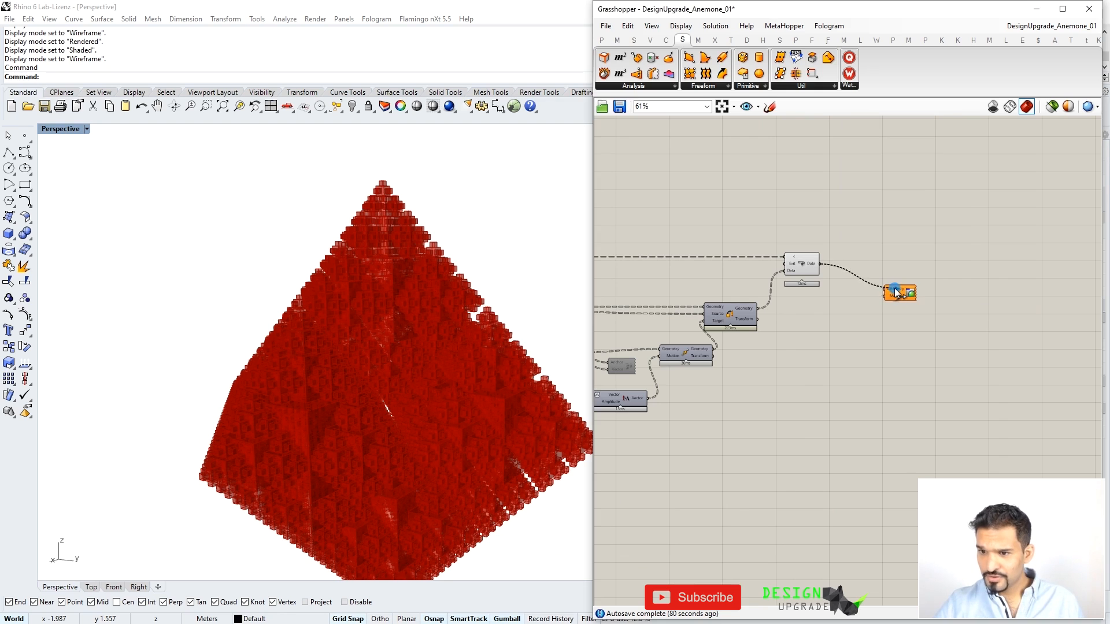
left_click_drag(864, 286, 867, 287)
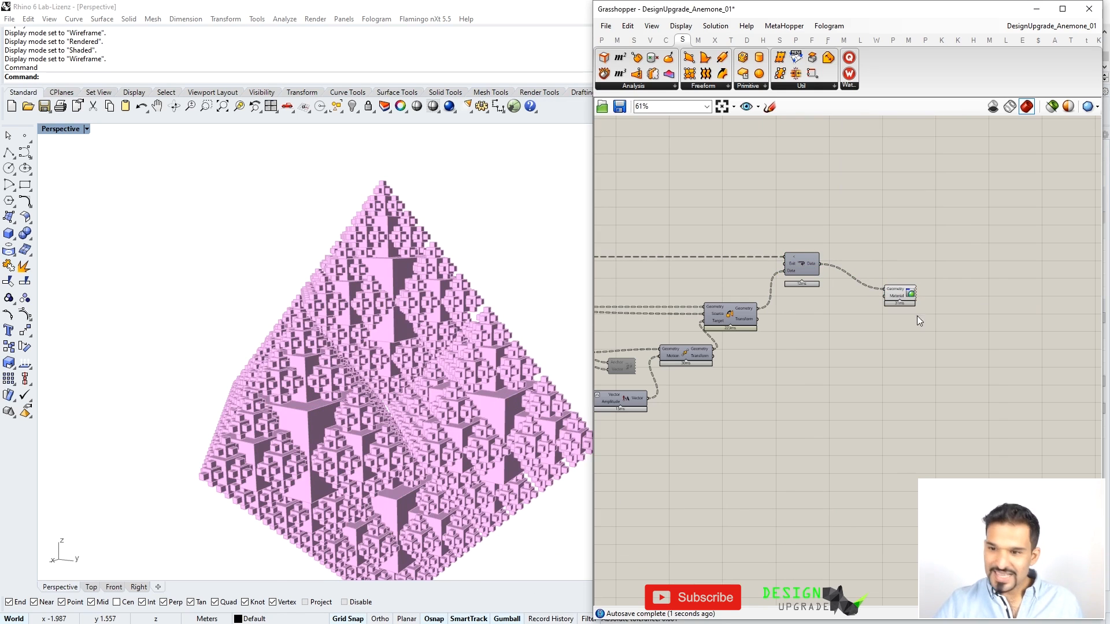
left_click_drag(894, 293, 885, 275)
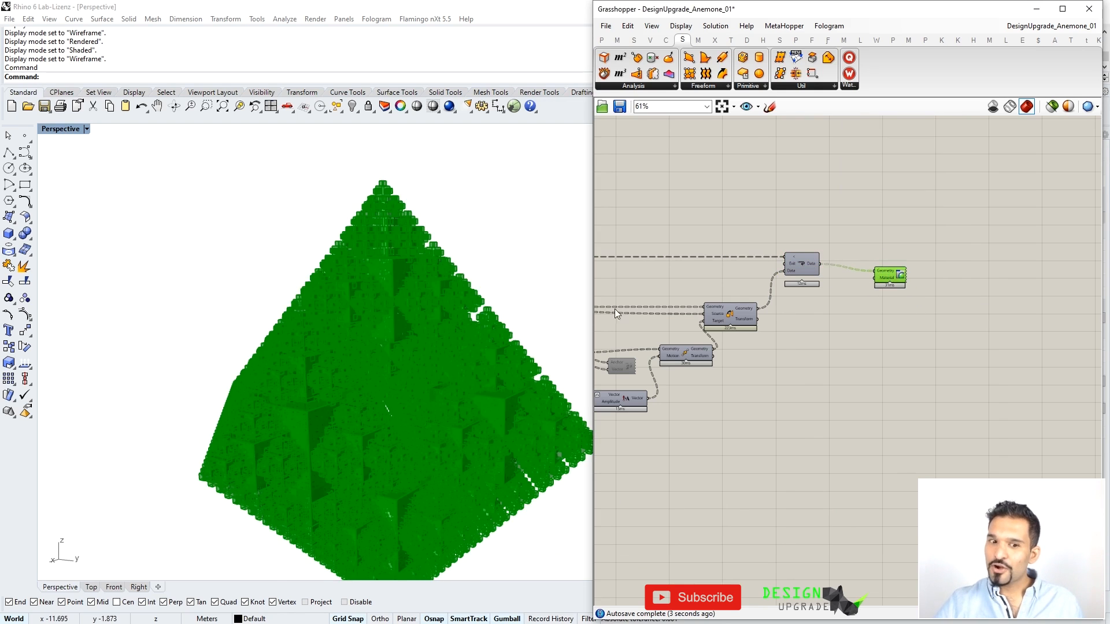
left_click(789, 317)
Select the starting Center Box component to locate the initial box inside the previewed structure
right_click_drag(399, 347, 373, 341)
scroll(833, 350, "down", 4)
scroll(647, 321, "up", 4)
left_click(682, 325)
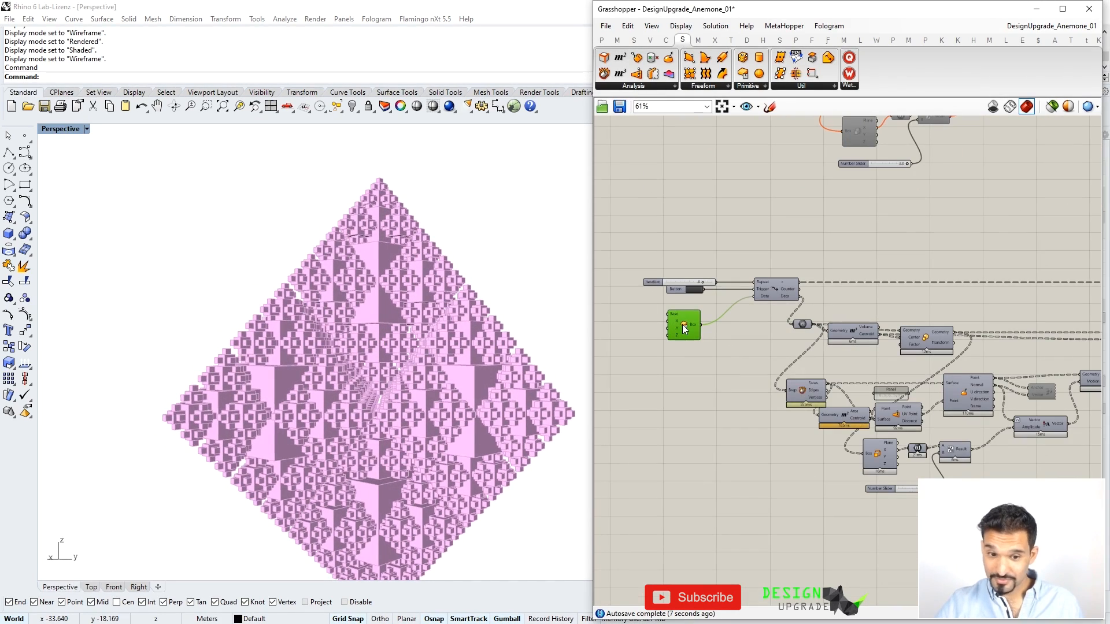
left_click(731, 348)
right_click_drag(429, 370, 408, 394)
left_click(686, 333)
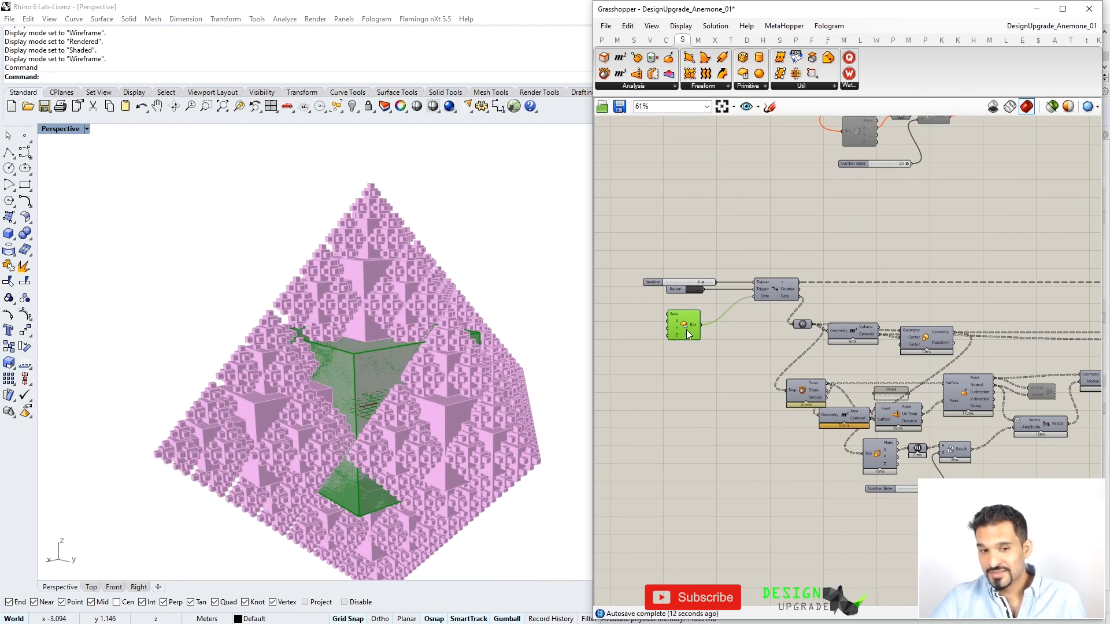
right_click_drag(425, 370, 441, 375)
Examine the interior gaps and nested boxes of the previewed structure up close in the Perspective viewport
scroll(423, 356, "up", 10)
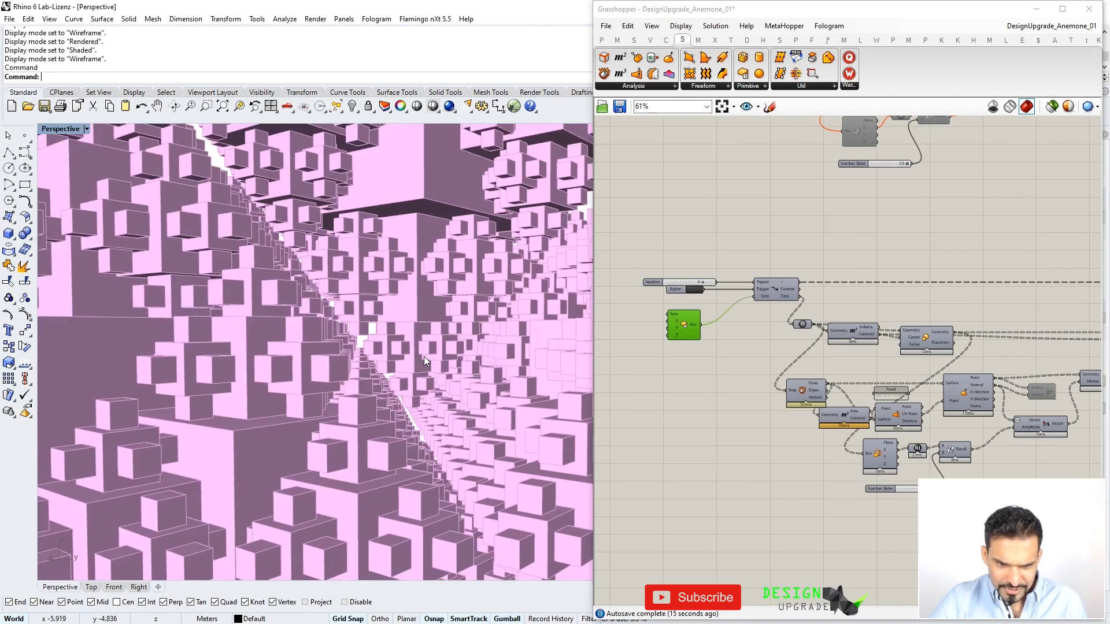
scroll(416, 355, "up", 6)
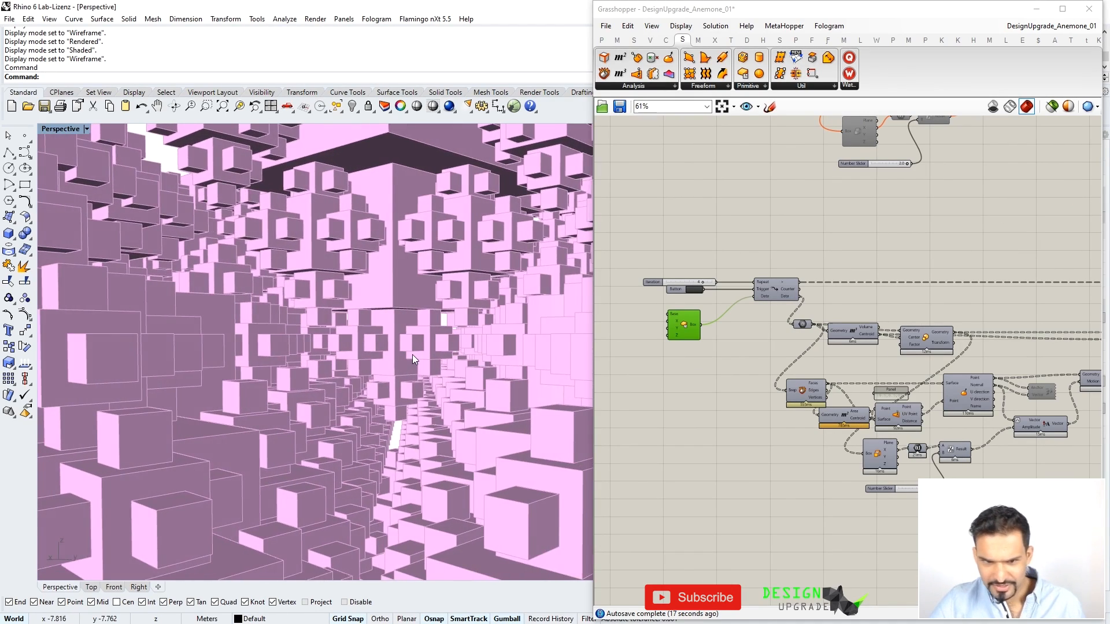
scroll(417, 351, "down", 4)
scroll(412, 349, "up", 3)
scroll(413, 301, "up", 2)
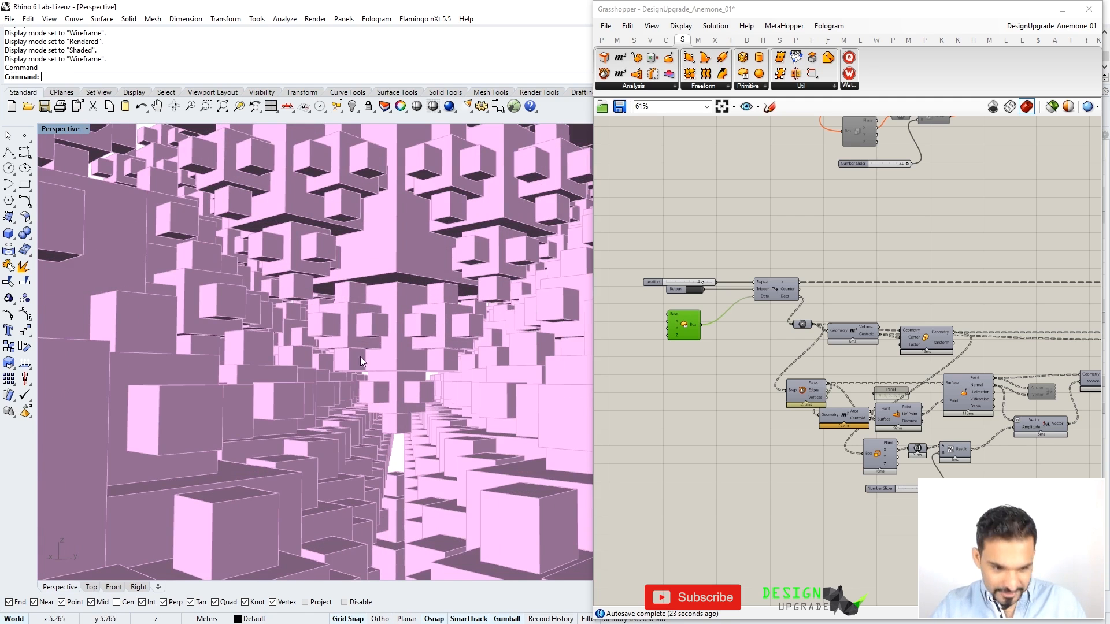
scroll(359, 356, "down", 5)
scroll(970, 327, "down", 2)
Reposition the Custom Preview component in line with Loop End's Data output
right_click_drag(921, 323, 854, 324)
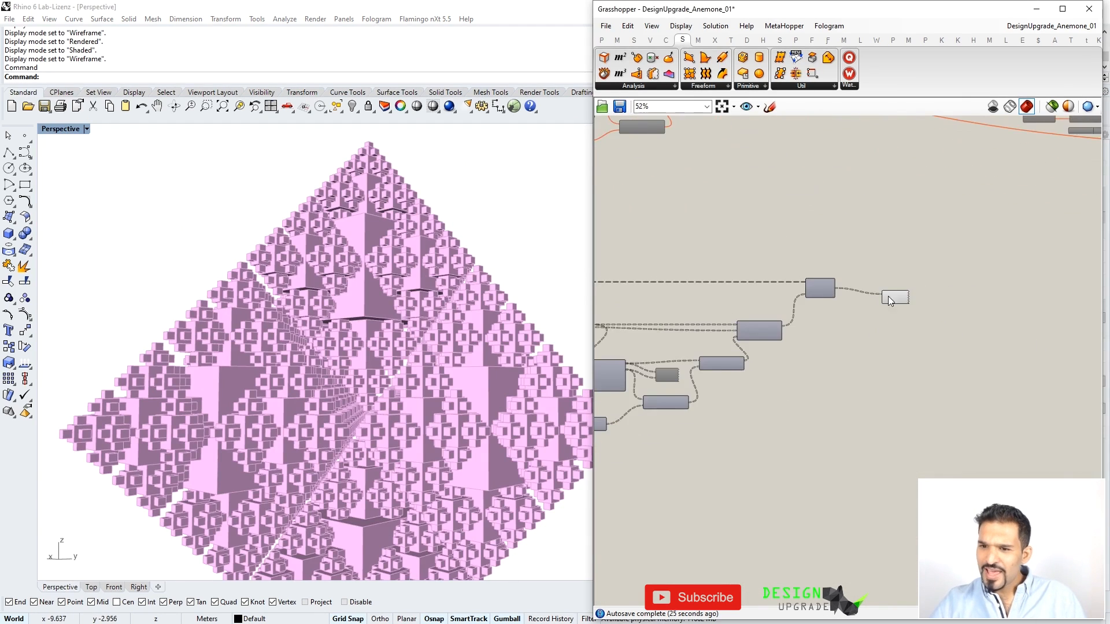
scroll(892, 290, "up", 2)
left_click_drag(898, 295, 901, 293)
left_click(855, 339)
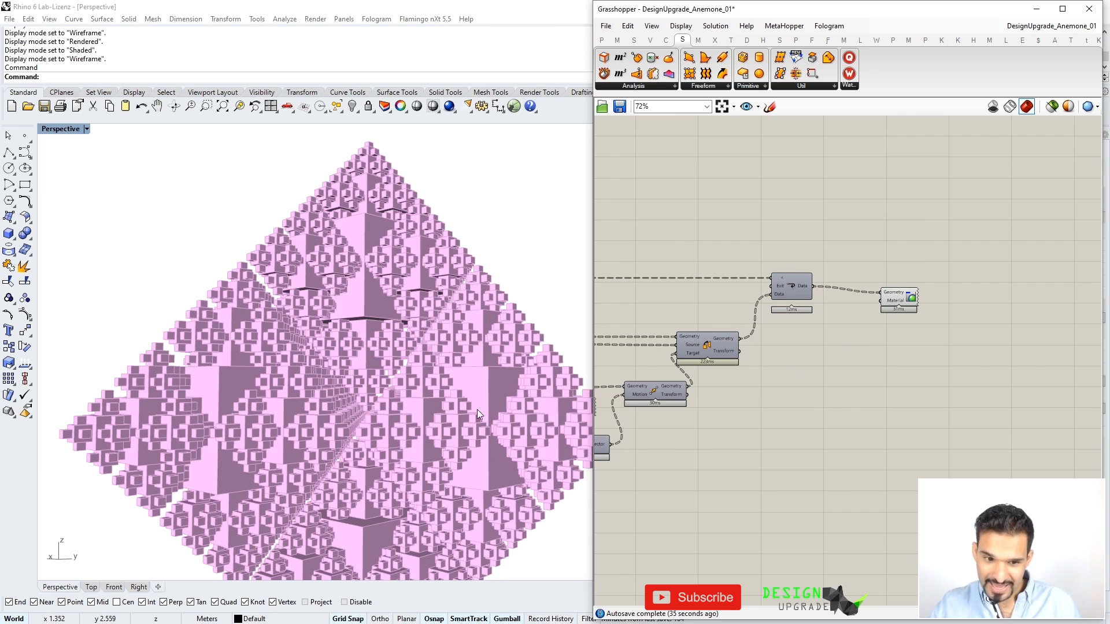
scroll(476, 410, "down", 10)
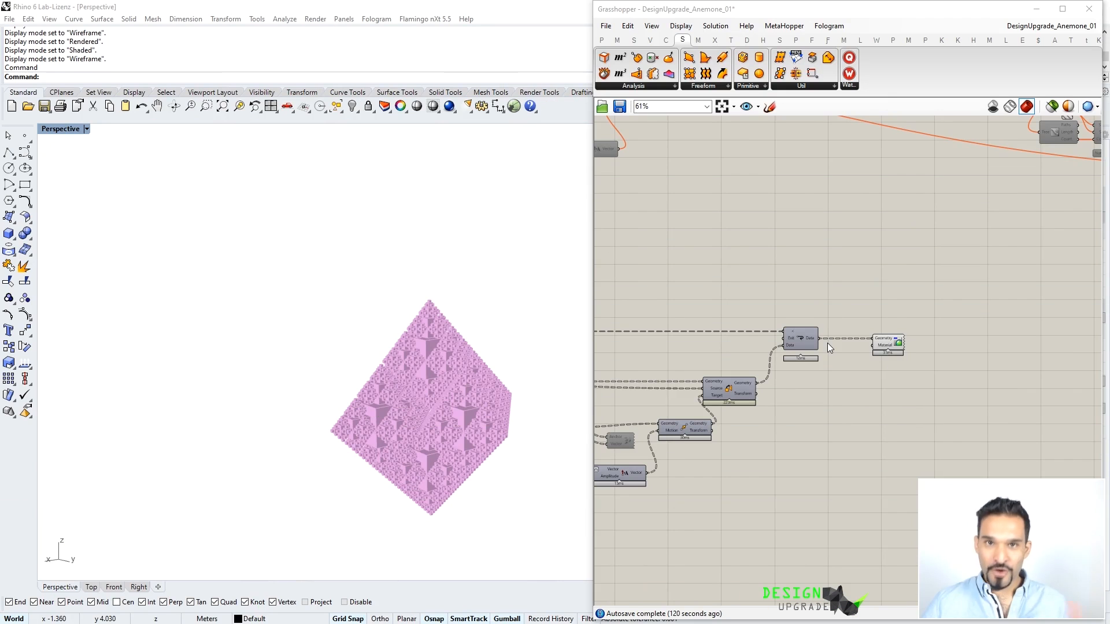
Connect Loop End's Data output to a new Param Viewer and apply Simplify to that output
scroll(809, 352, "up", 3)
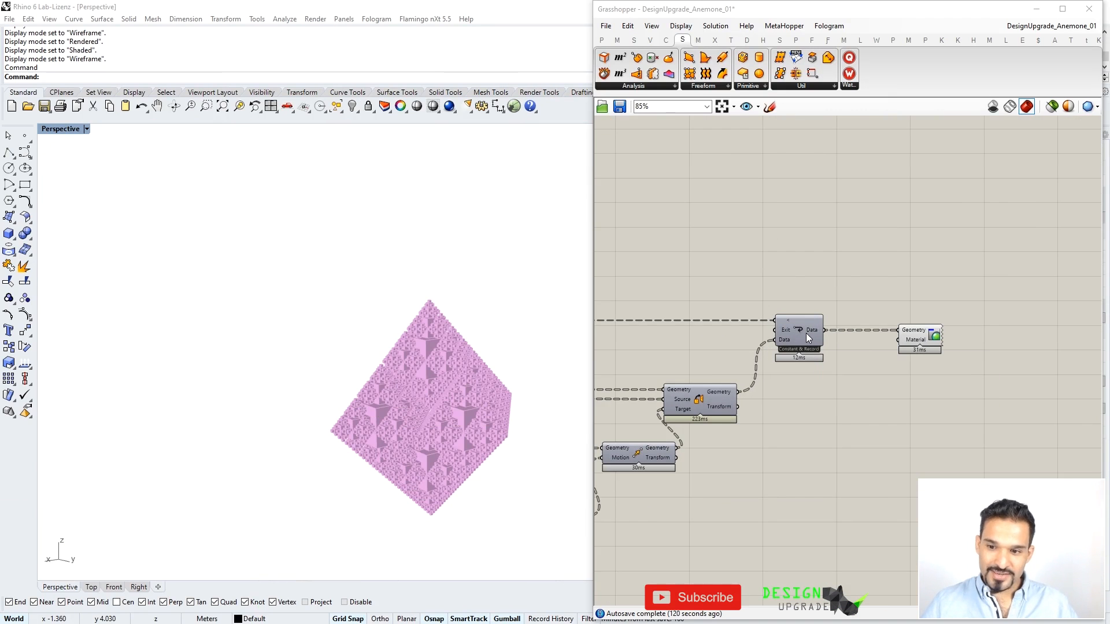
mouse_move(811, 338)
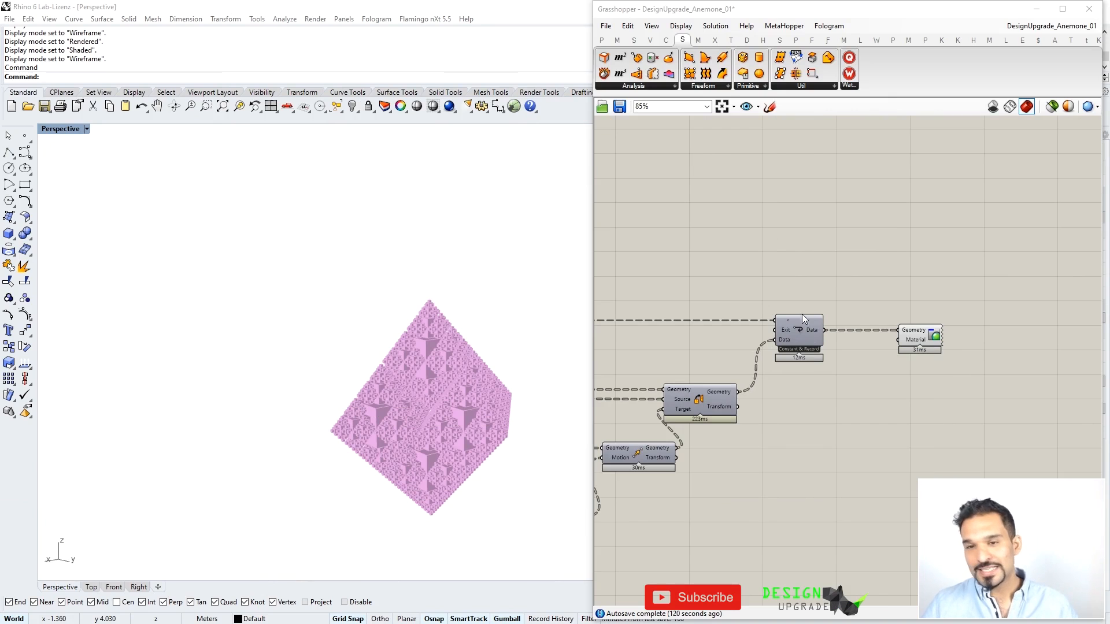
left_click(601, 39)
left_click_drag(842, 67, 948, 231)
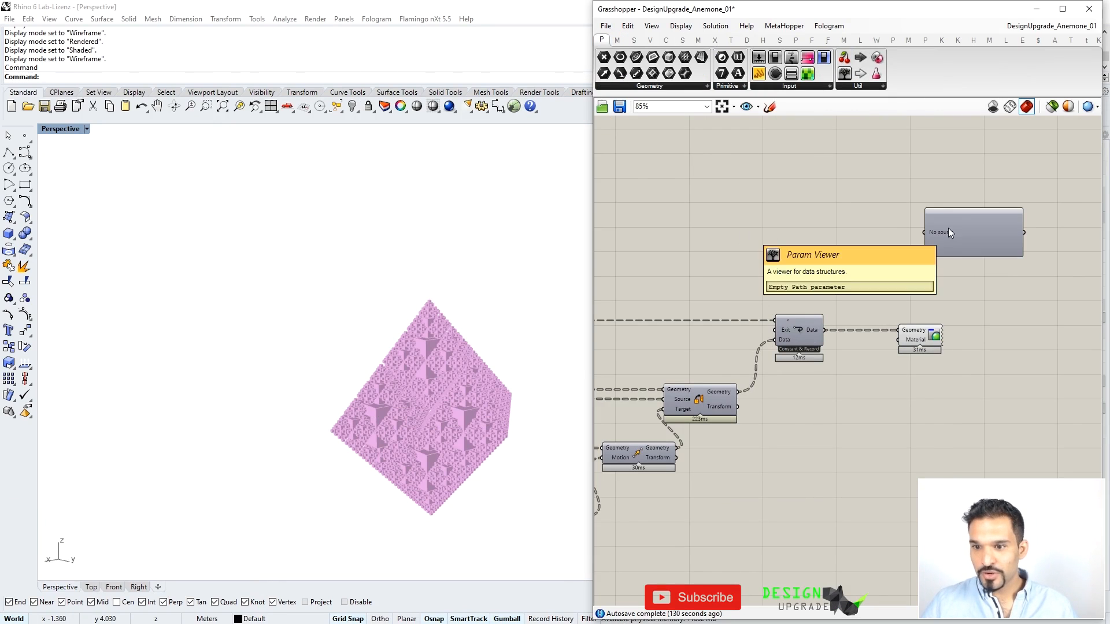
left_click_drag(825, 330, 928, 237)
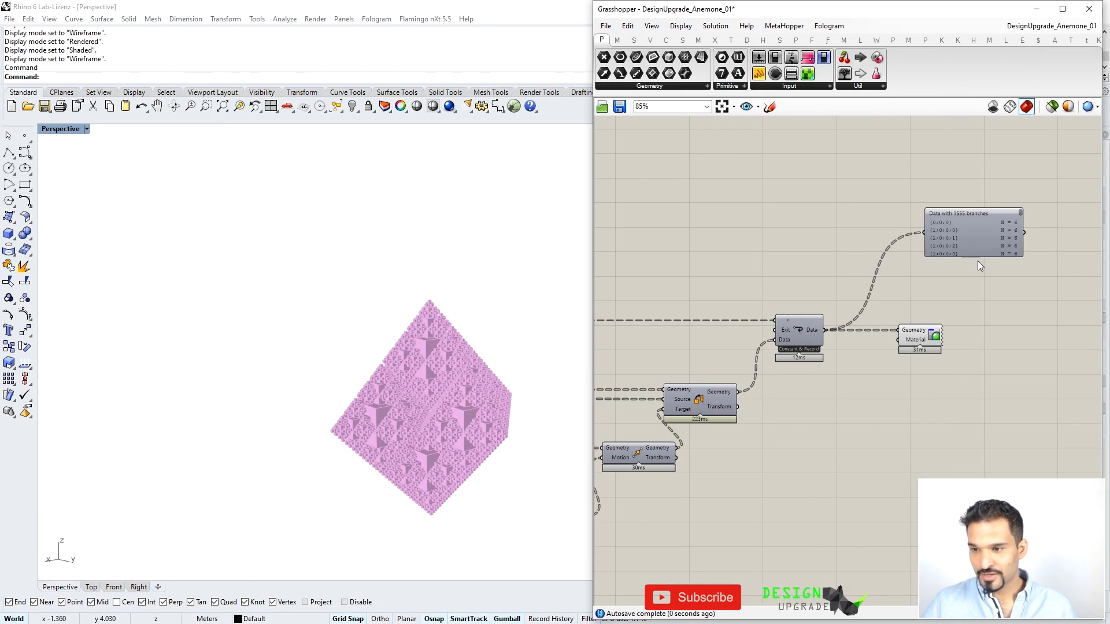
right_click(817, 334)
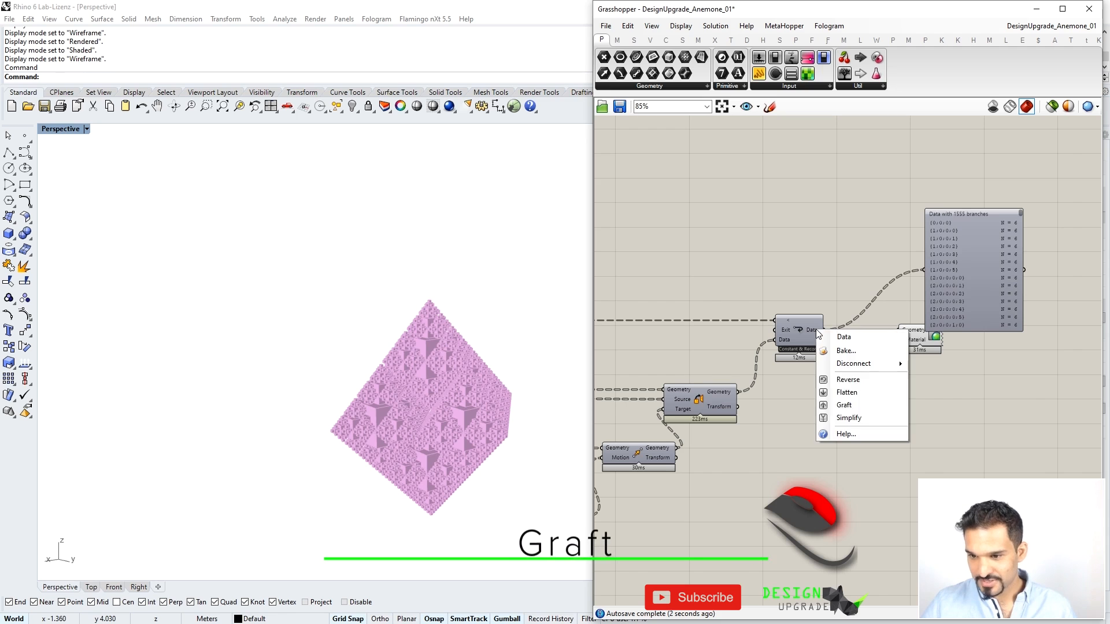
left_click(845, 421)
Move the Custom Preview above Loop End and enlarge the Param Viewer beside it to read the branch paths
left_click_drag(917, 339, 795, 215)
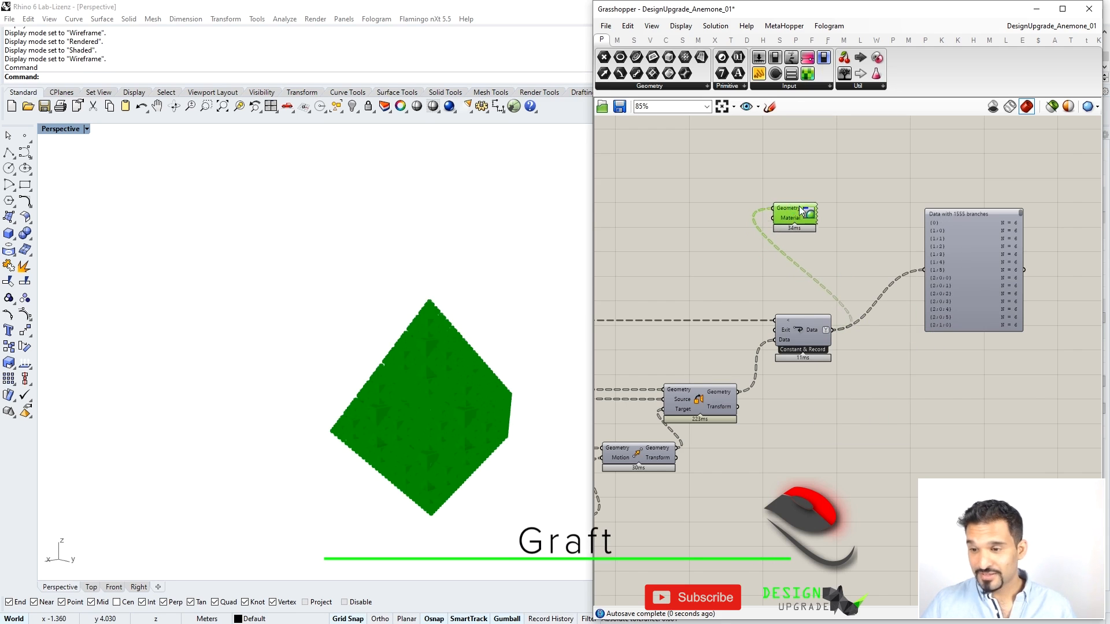
left_click_drag(947, 231, 877, 288)
right_click_drag(877, 288, 877, 208)
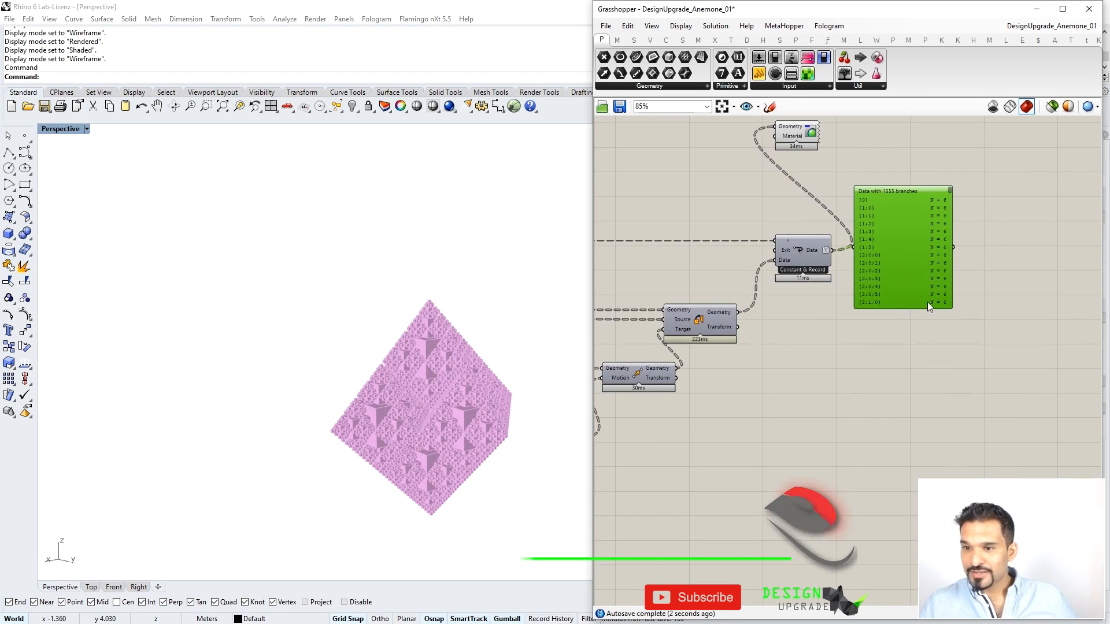
left_click_drag(912, 309, 912, 554)
mouse_move(948, 193)
left_mouse_down()
mouse_move(955, 437)
mouse_move(961, 186)
left_mouse_up()
scroll(855, 206, "up", 4)
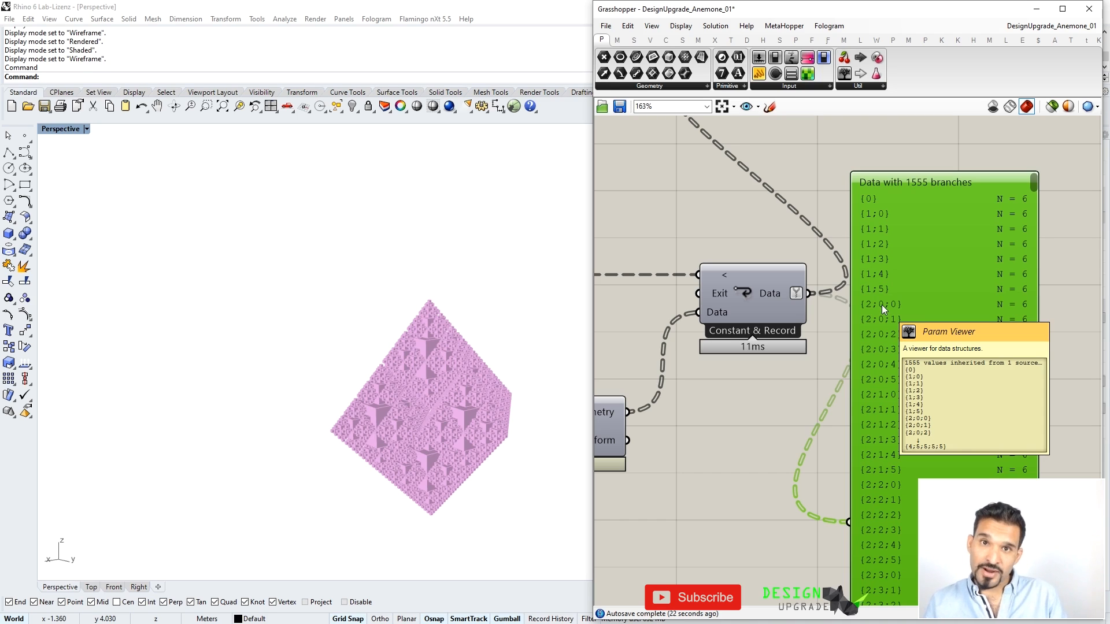
scroll(848, 246, "down", 3)
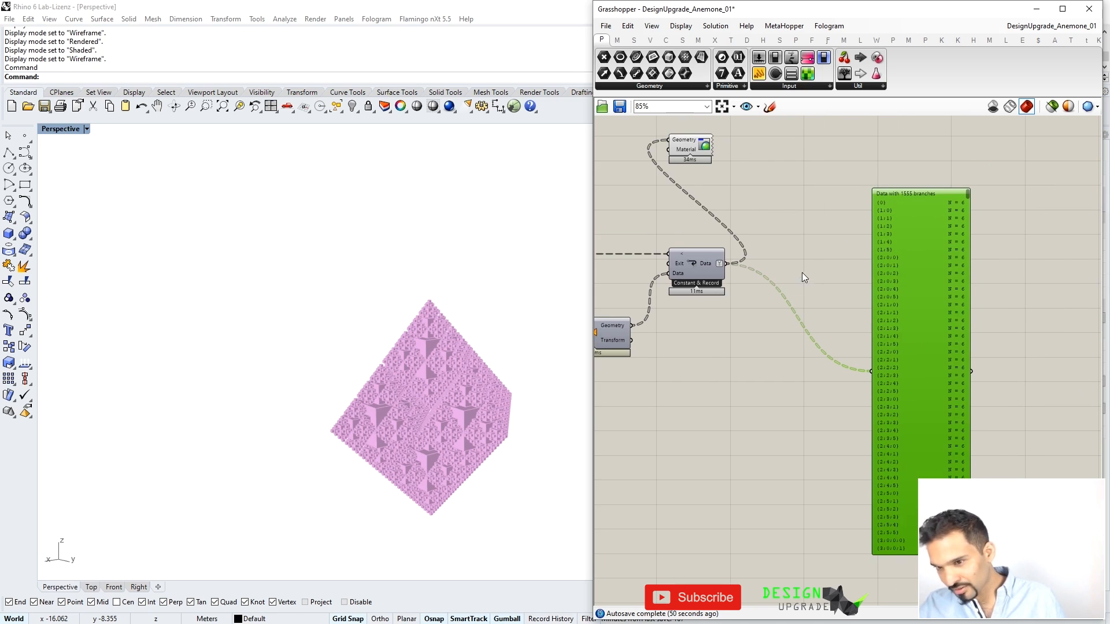
Try a Trim Tree component on Loop End's Data output and remove it again
right_click_drag(837, 245, 815, 272)
double_click(803, 272)
type("tre")
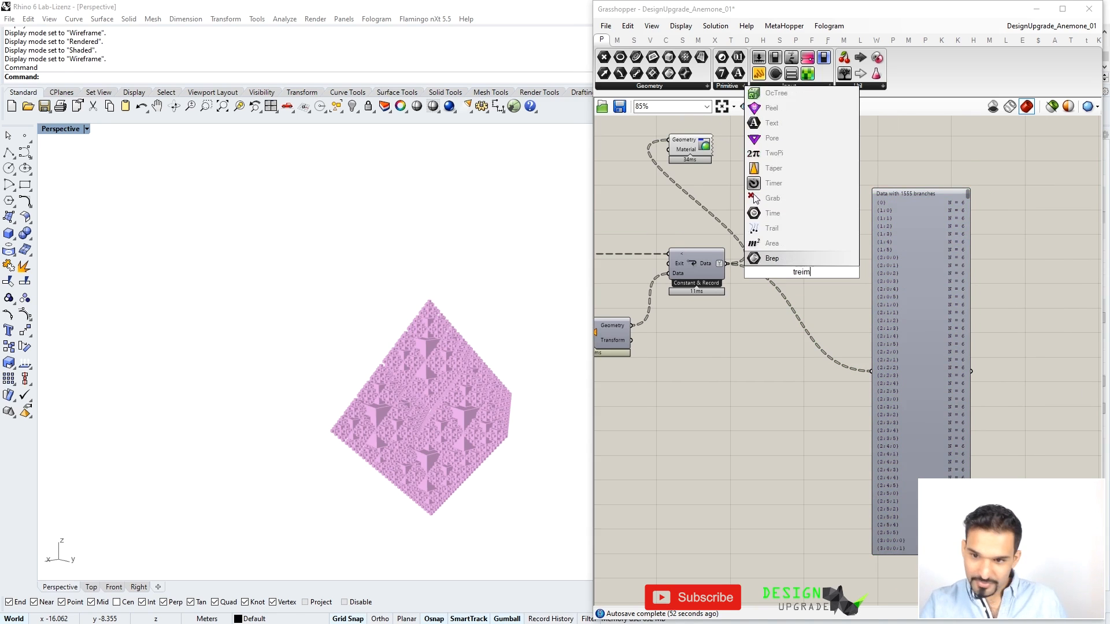
key("BackSpace")
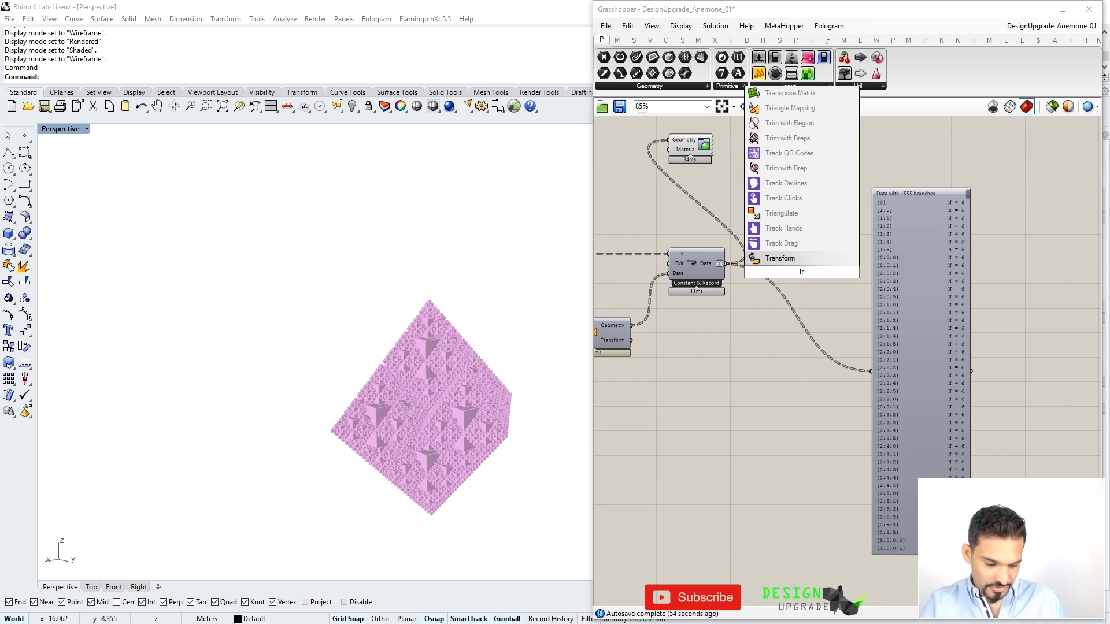
type("im tree")
key("Return")
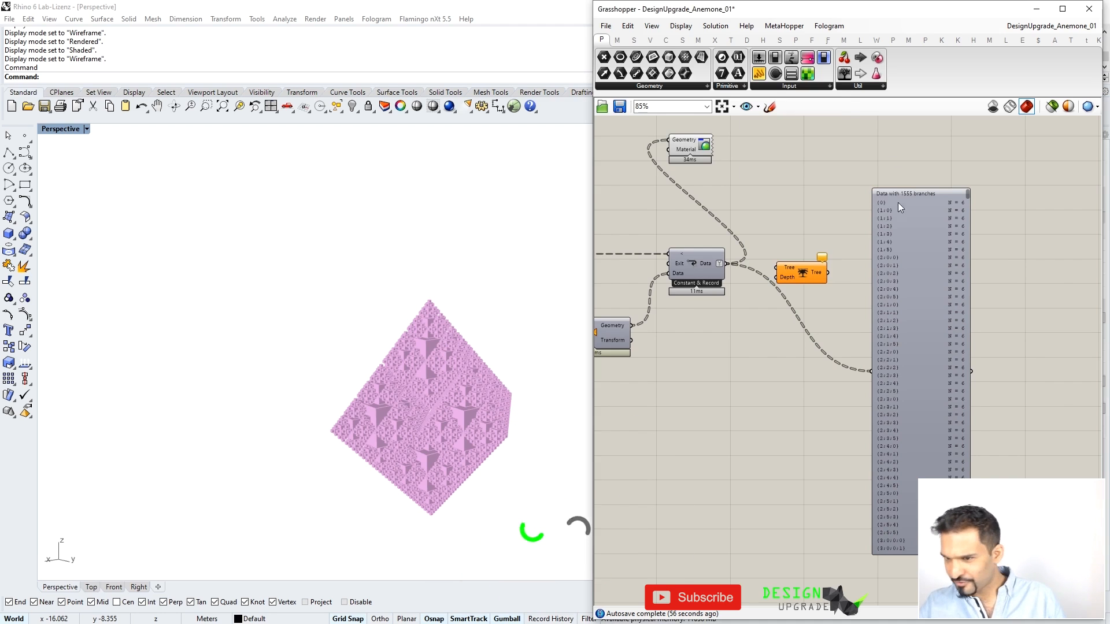
left_click_drag(727, 264, 776, 267)
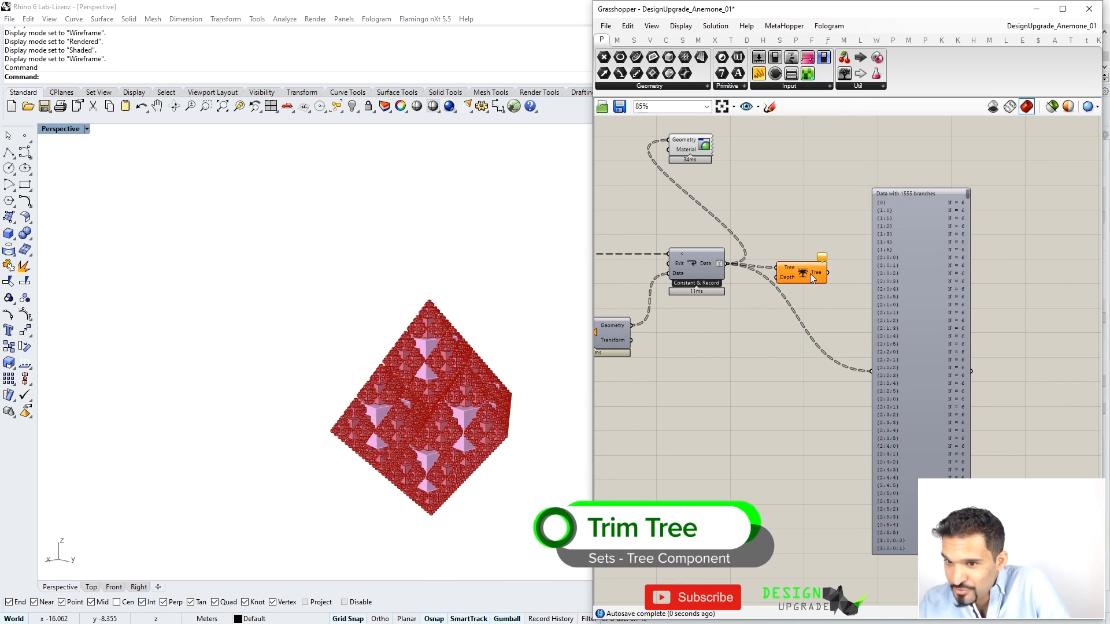
mouse_move(814, 272)
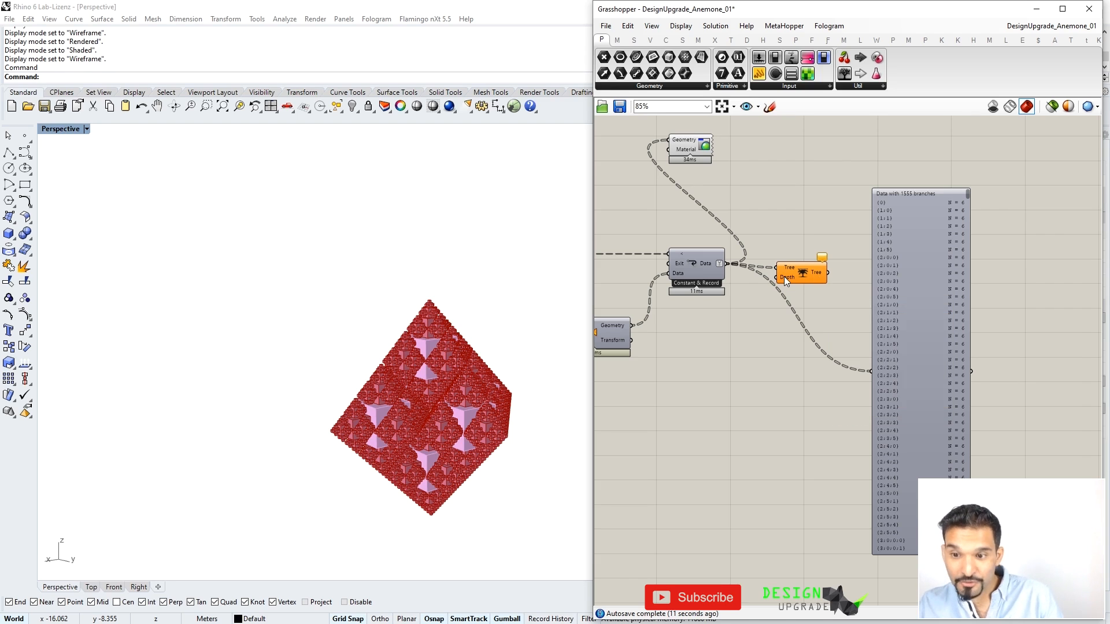
left_click_drag(807, 237, 796, 302)
key("Delete")
Connect Loop End's Data output to a new Path Mapper and create a null mapping in it
double_click(801, 274)
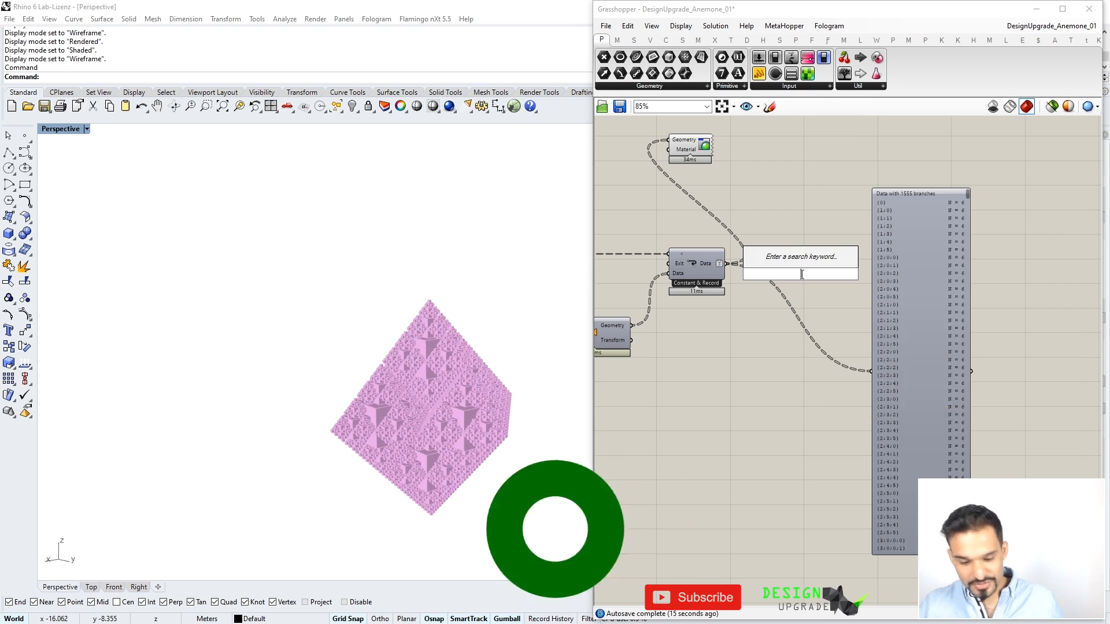
type("pathmapper")
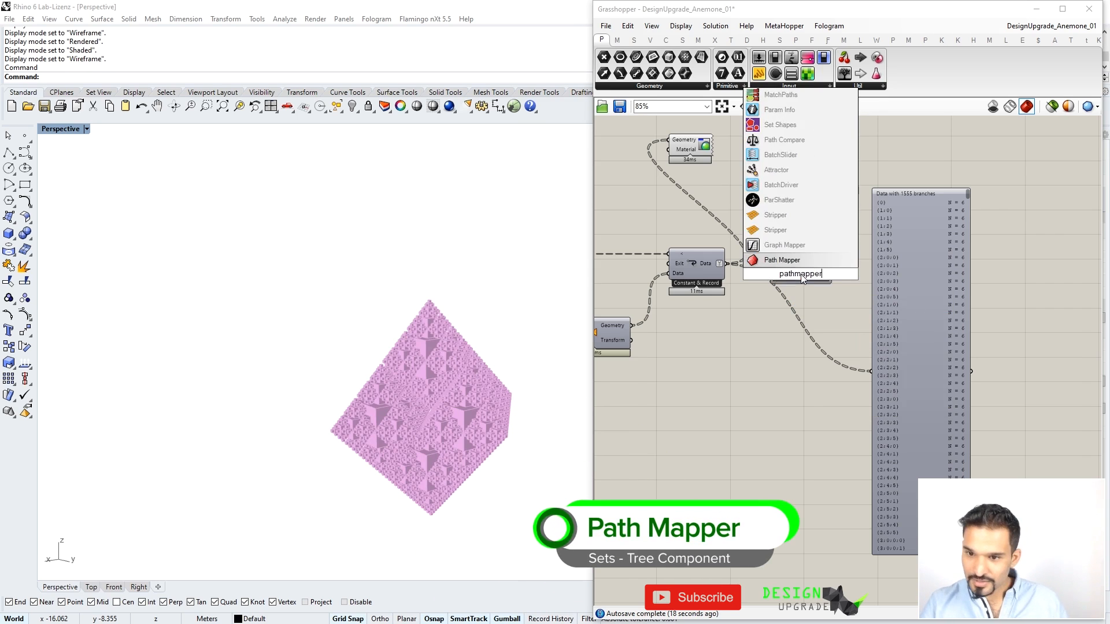
key("Return")
left_click_drag(728, 264, 773, 275)
right_click(798, 265)
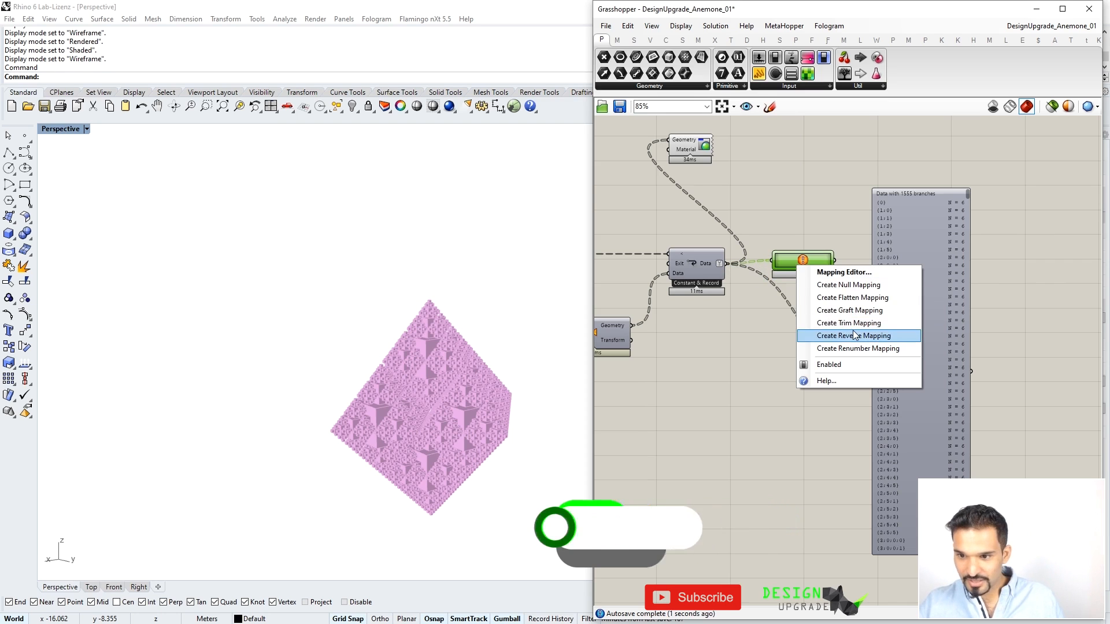
left_click(848, 284)
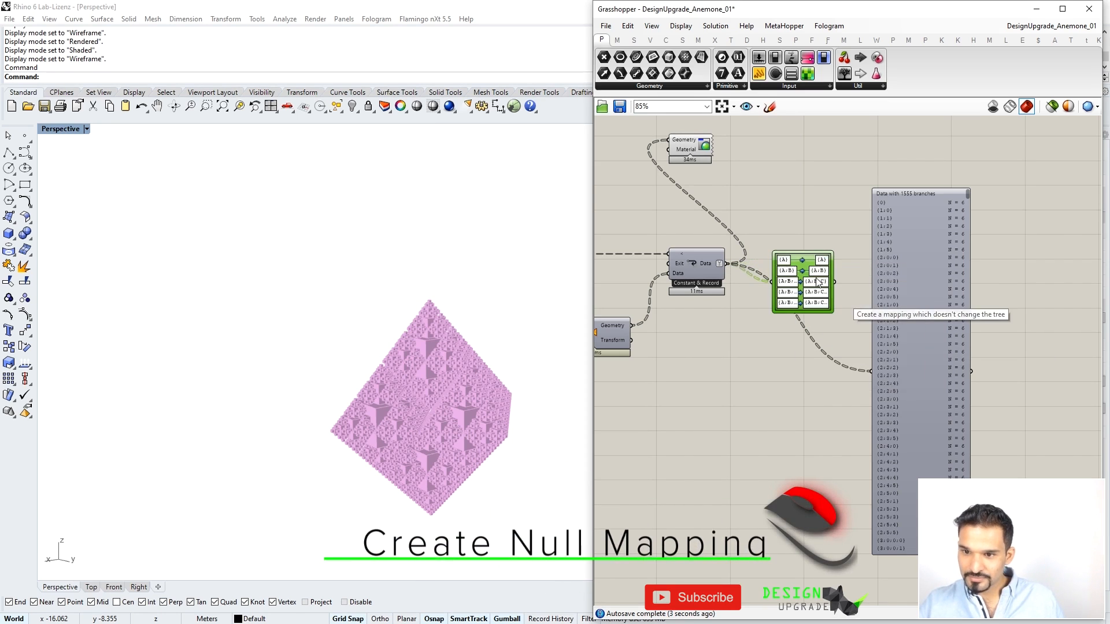
Widen the Path Mapper and edit its mappings so that all five source paths target {A}
scroll(825, 293, "up", 1)
scroll(825, 293, "up", 2)
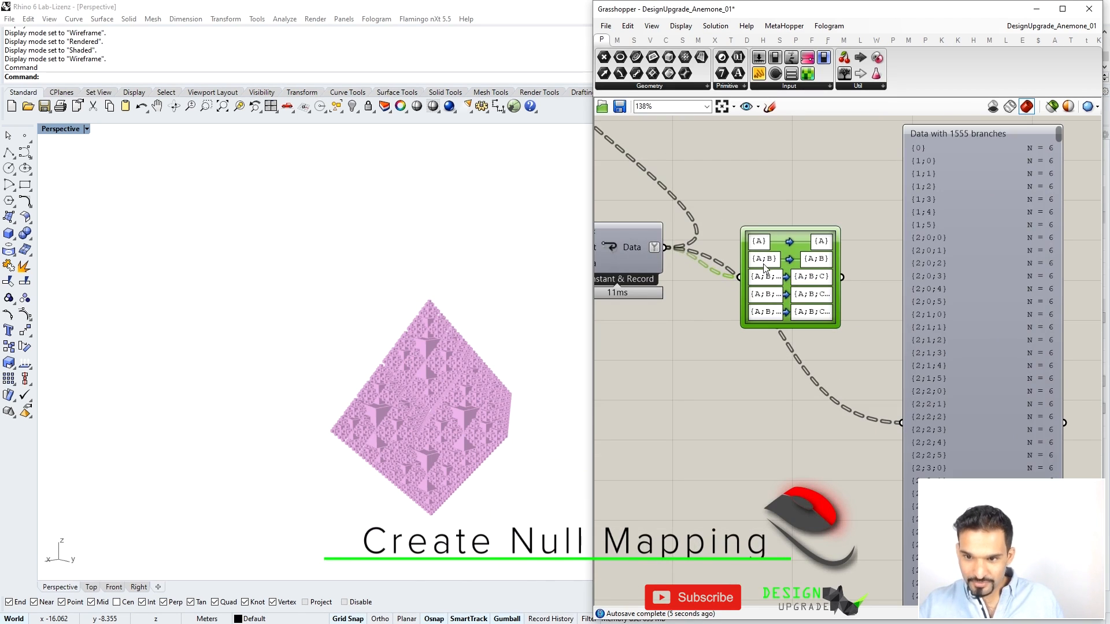
left_click_drag(839, 308, 909, 302)
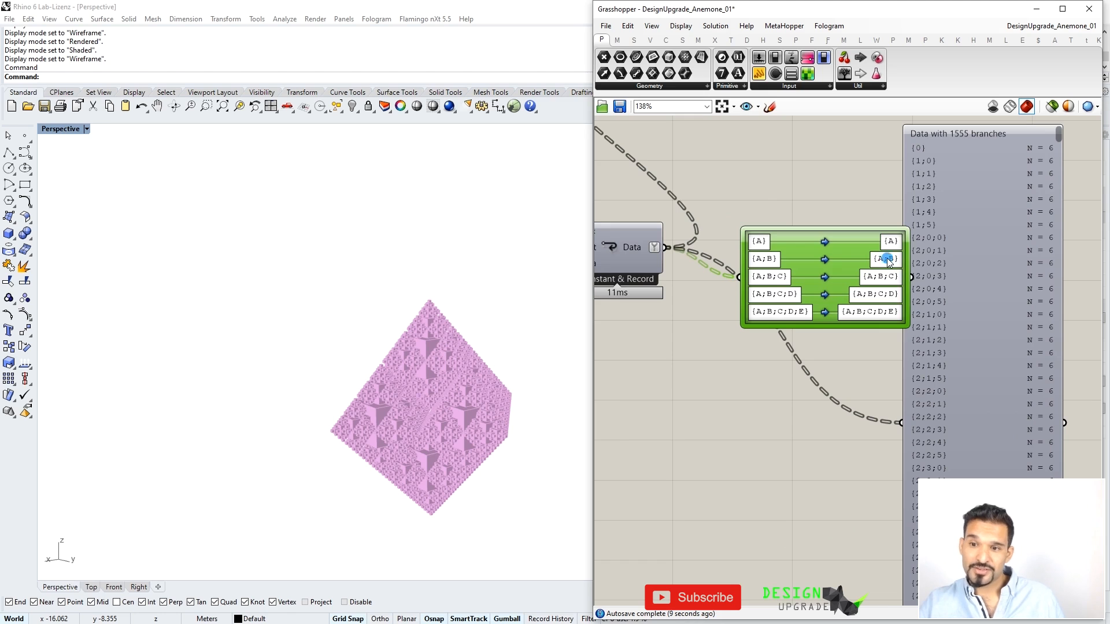
double_click(889, 261)
left_click(901, 198)
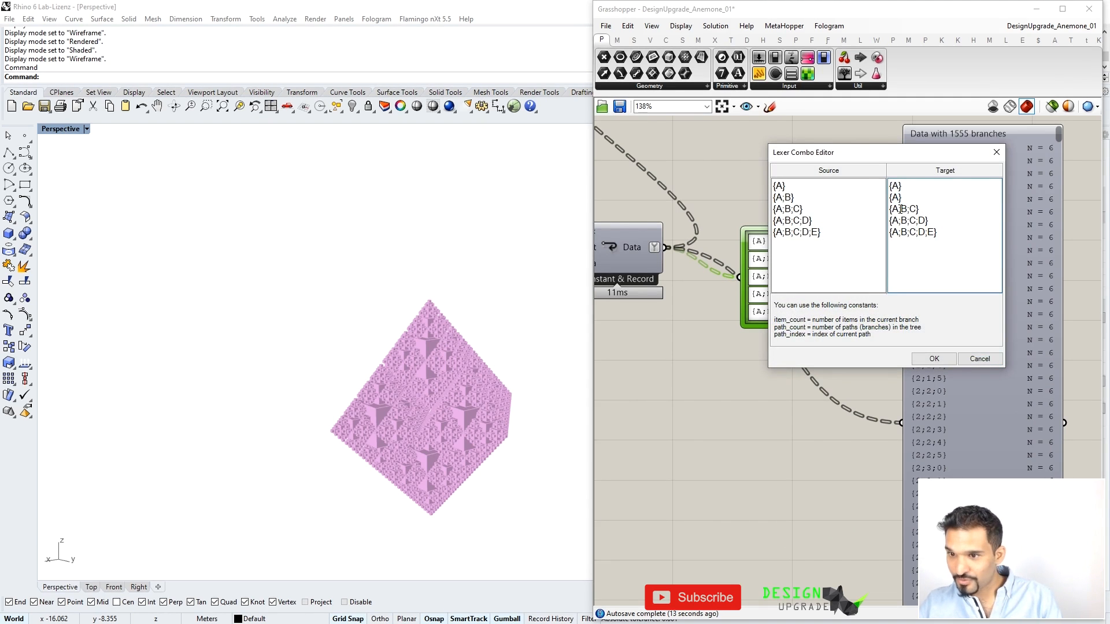
key("BackSpace")
left_click_drag(915, 220, 935, 232)
key("BackSpace")
left_click(934, 359)
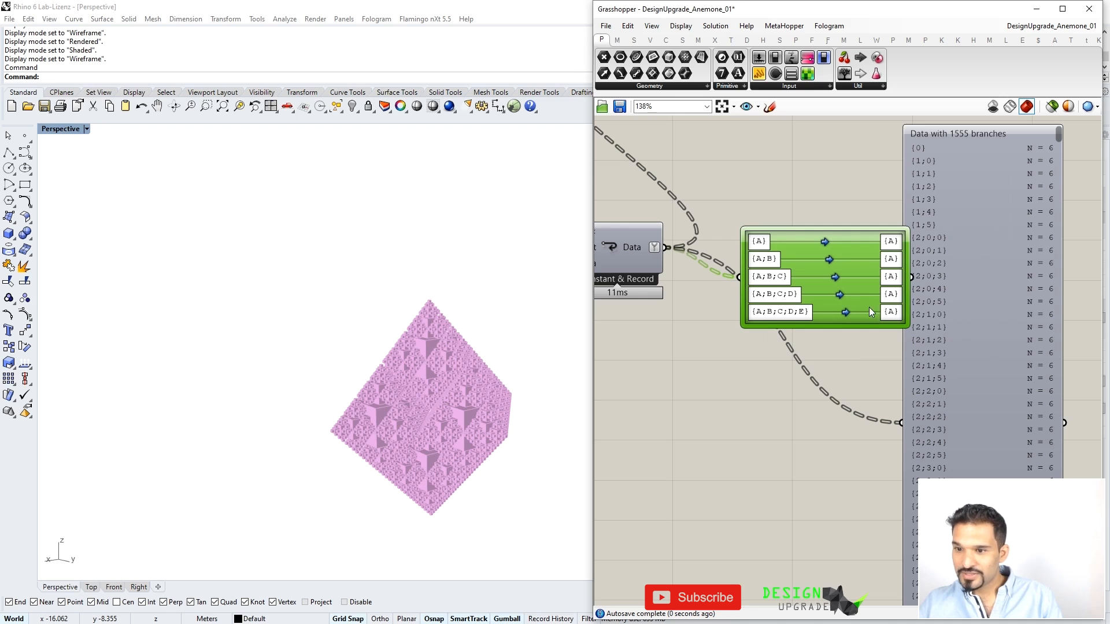
Connect the Path Mapper's output to the Param Viewer and place the viewer beside it to read the branches
left_click_drag(873, 312, 810, 270)
left_click_drag(848, 235, 902, 422)
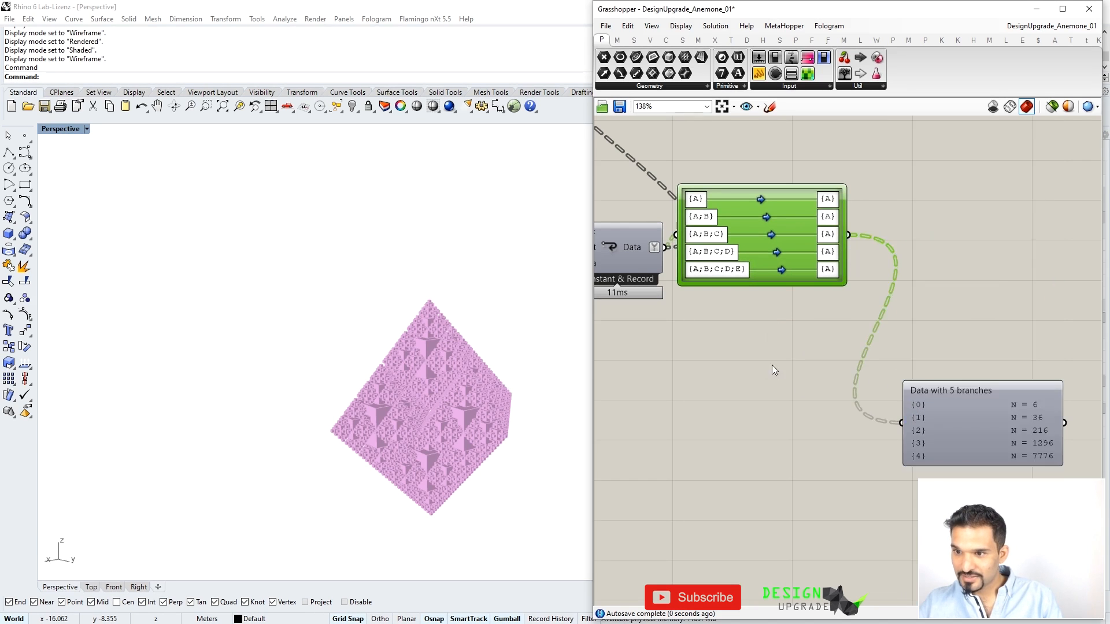
right_click_drag(801, 388, 709, 354)
scroll(894, 400, "down", 2)
scroll(894, 400, "up", 2)
left_click_drag(890, 397, 853, 229)
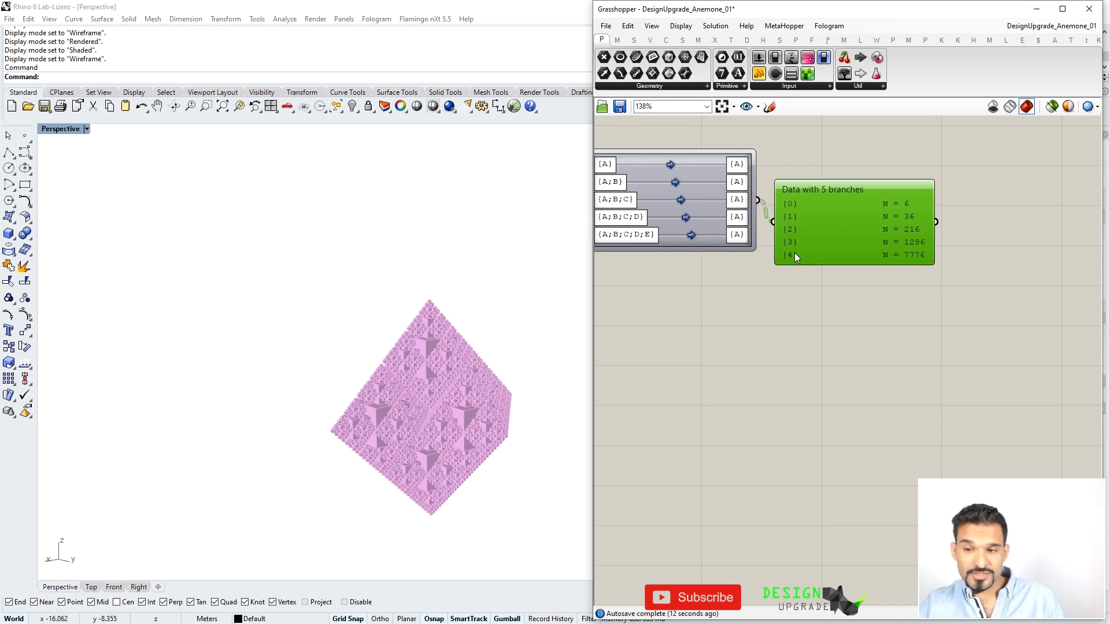
right_click_drag(751, 218, 944, 220)
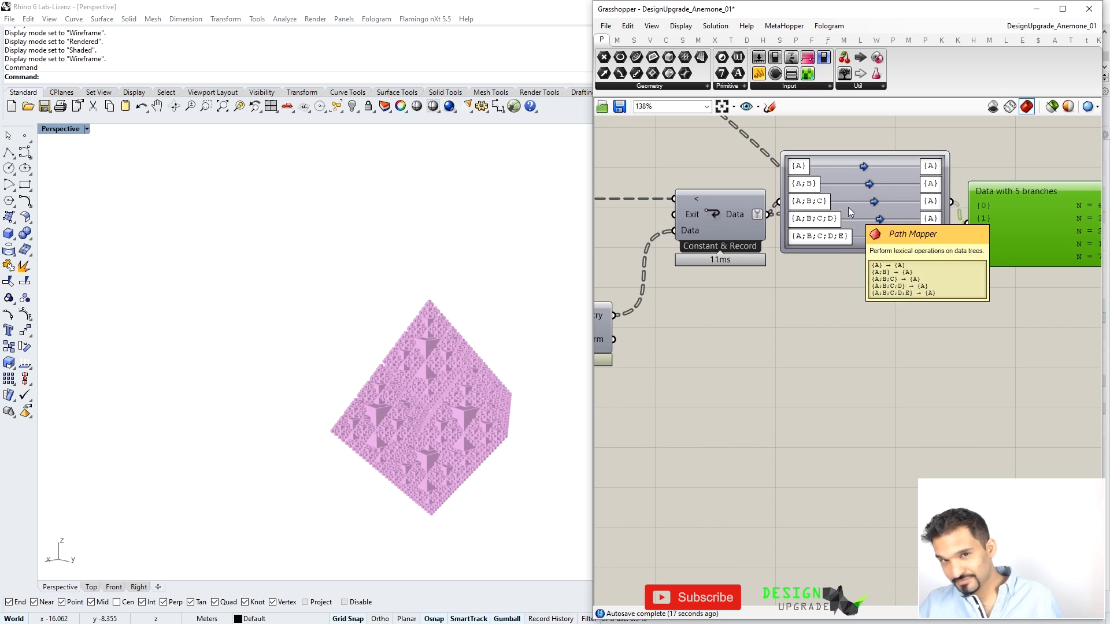
scroll(870, 266, "down", 3)
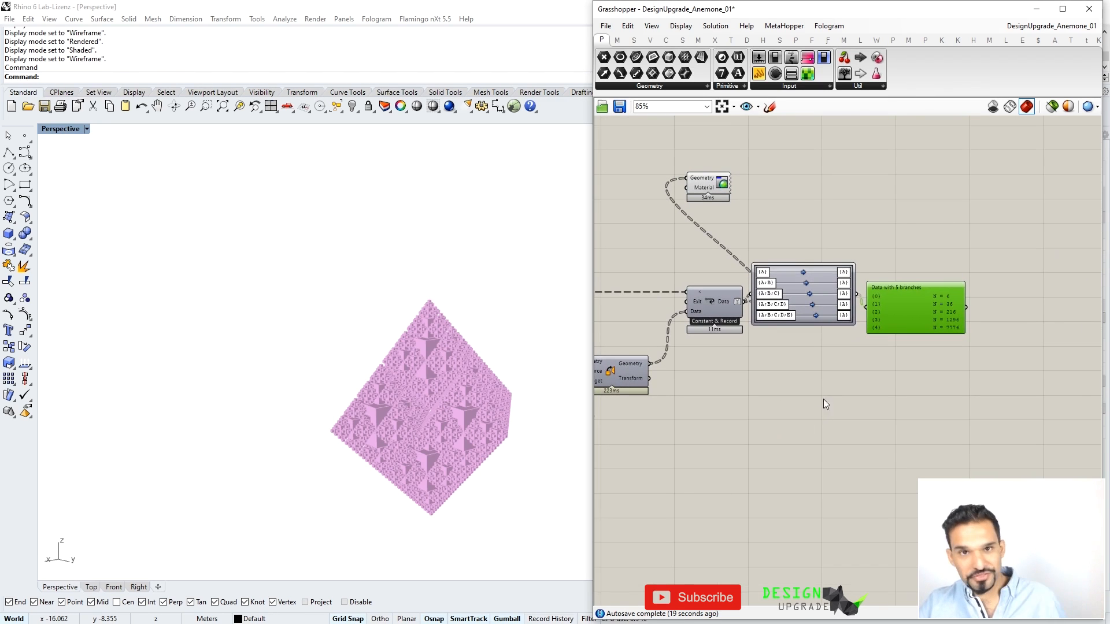
Delete the Path Mapper and Param Viewer and move the Custom Preview closer to Loop End
left_click(823, 376)
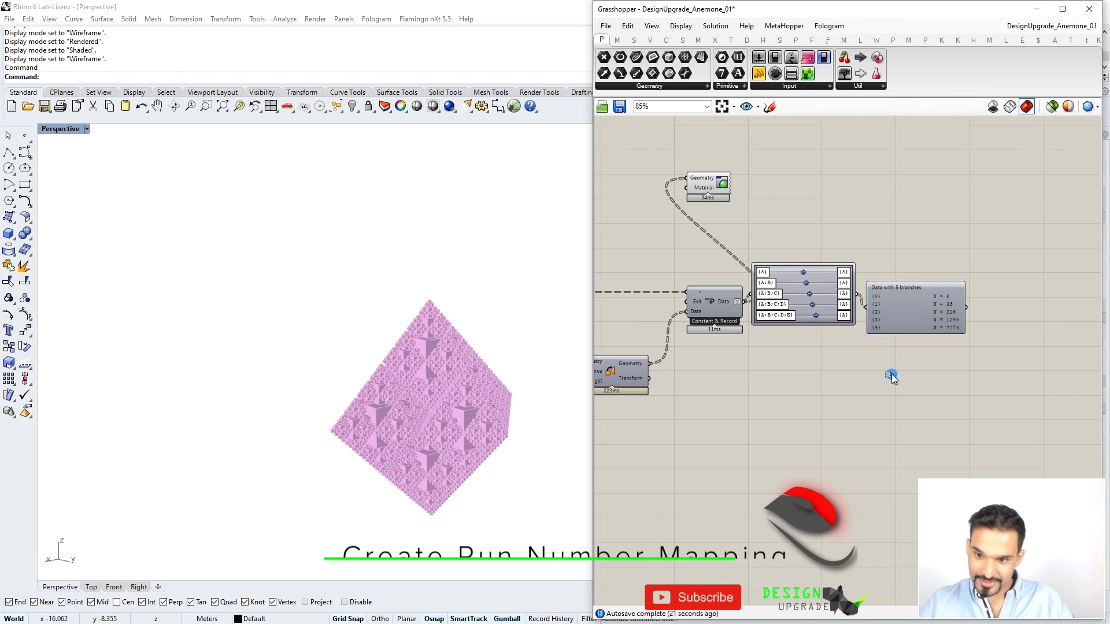
right_click(829, 295)
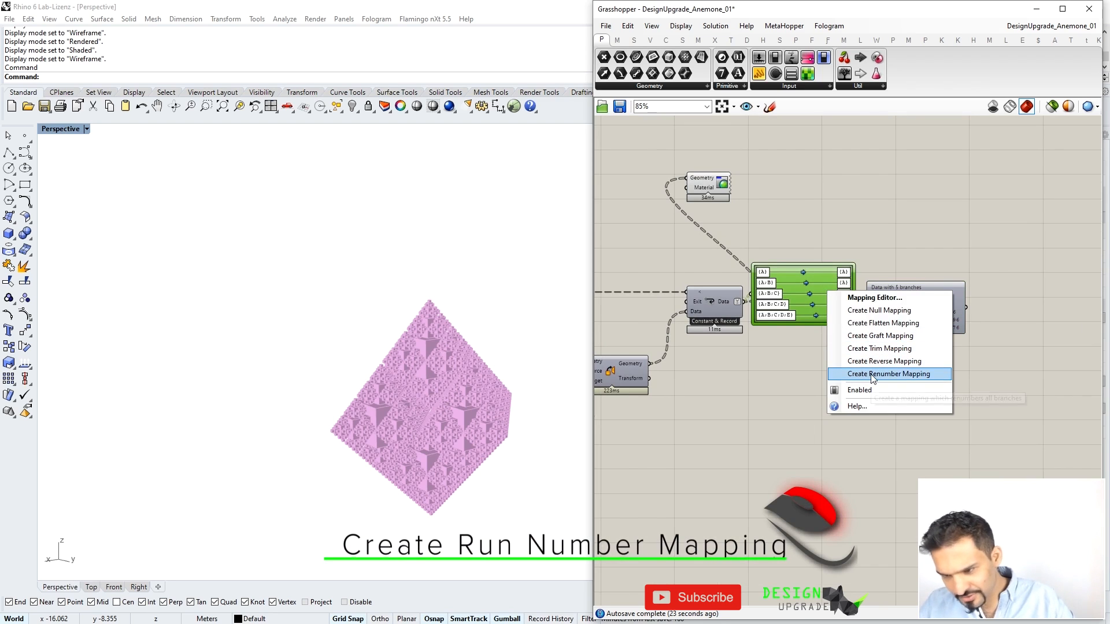
left_click(957, 186)
left_click_drag(958, 187, 746, 375)
key("Delete")
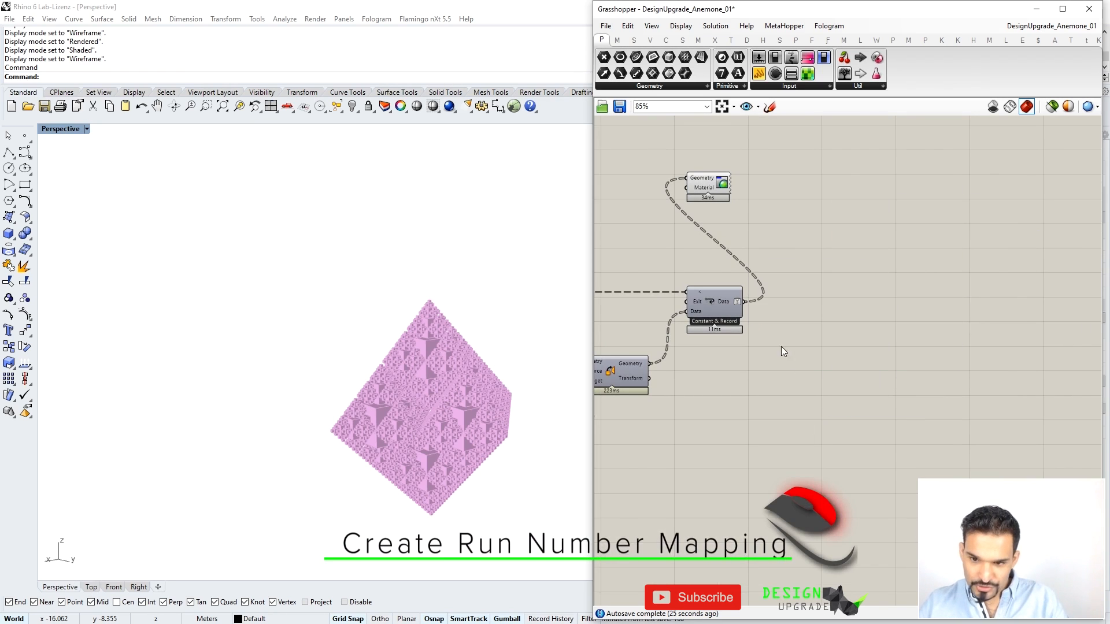
left_click_drag(717, 189, 740, 232)
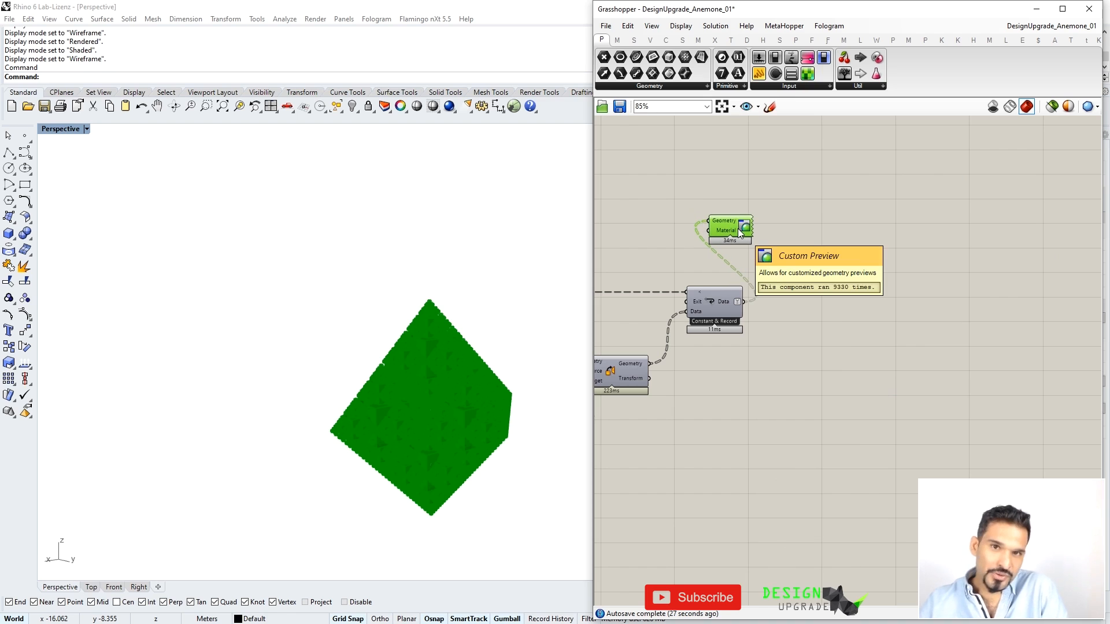
left_click(733, 365)
Add a Flatten Tree component and connect Loop End's Data output to its Tree input
scroll(770, 414, "up", 4)
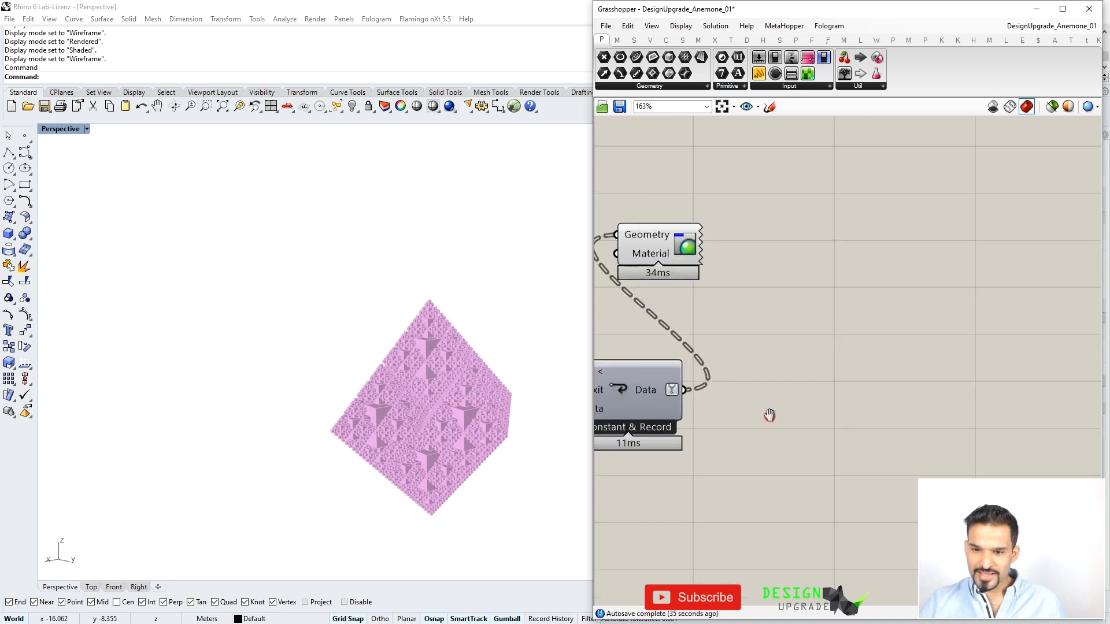
double_click(867, 343)
type("flatt")
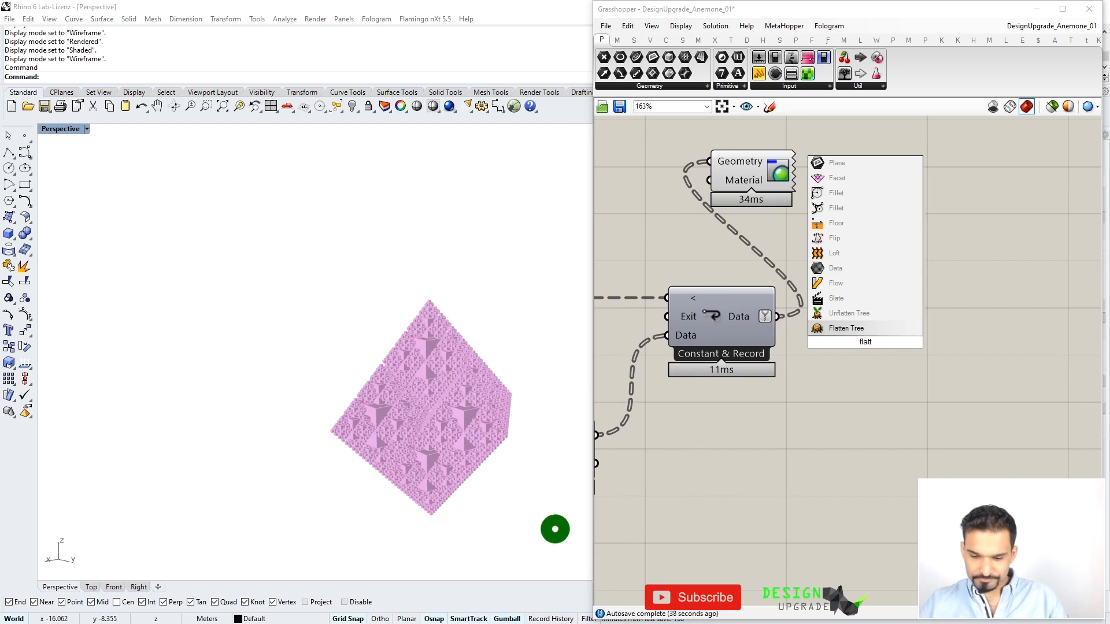
key("Return")
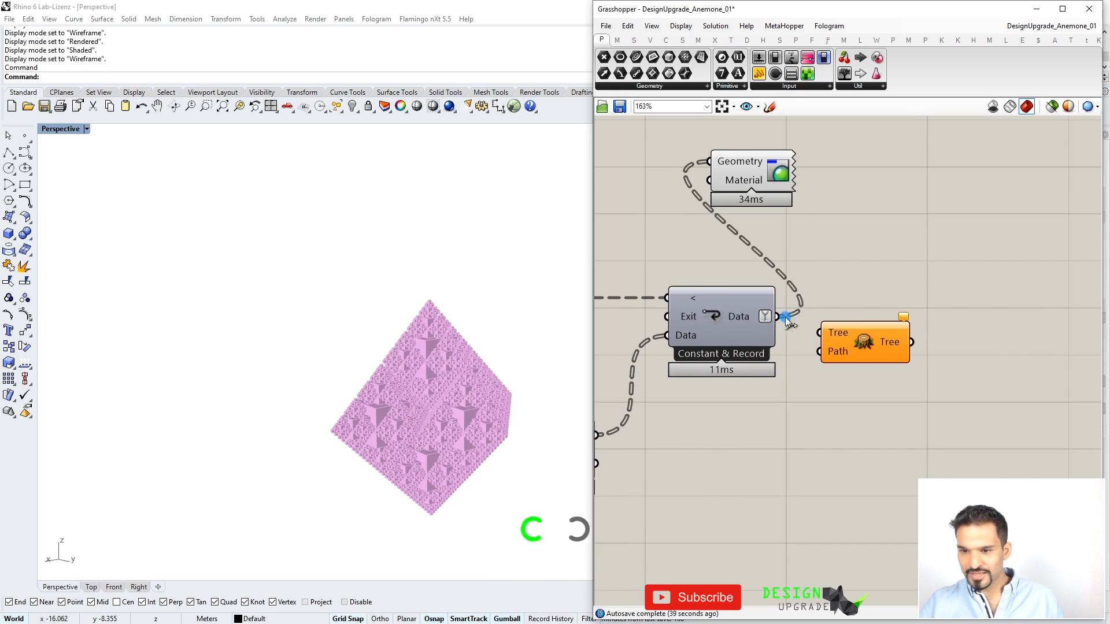
left_click_drag(780, 317, 819, 333)
mouse_move(906, 356)
right_click_drag(903, 352, 748, 292)
Add a Volume component and connect the flattened tree to its Geometry input
left_click(865, 338)
double_click(867, 338)
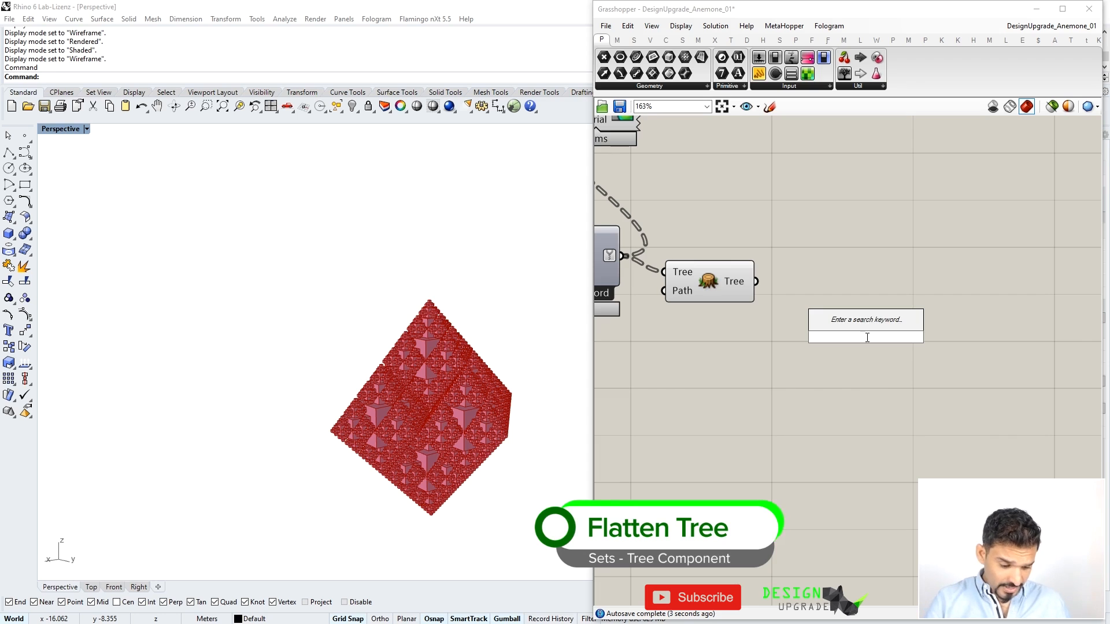
type("volume")
key("Return")
left_click_drag(755, 281, 798, 337)
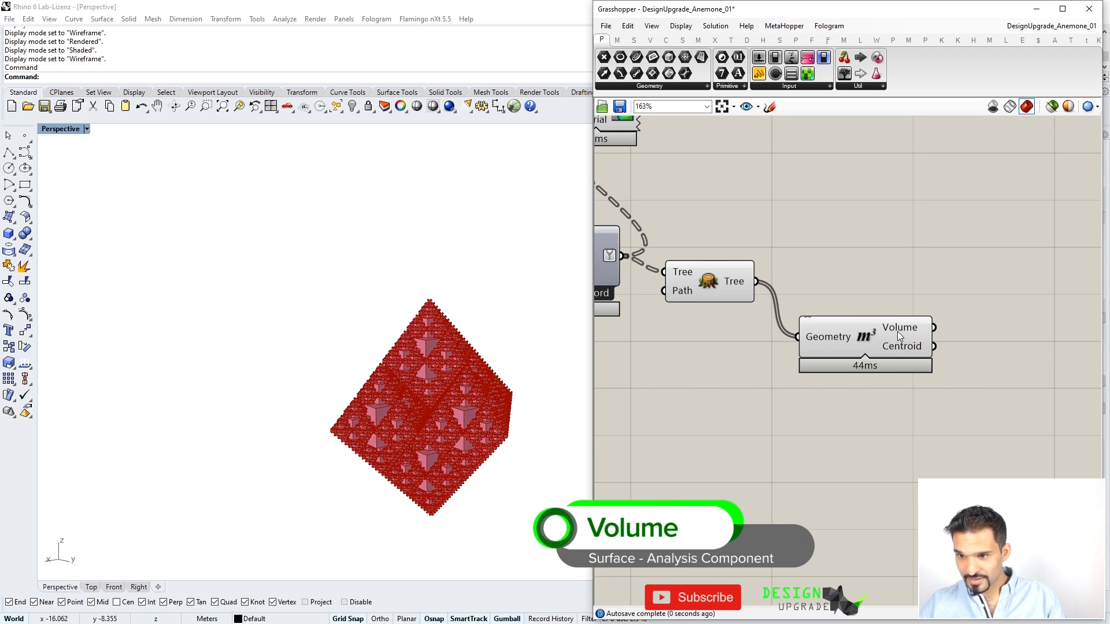
mouse_move(897, 332)
right_click_drag(977, 329, 846, 333)
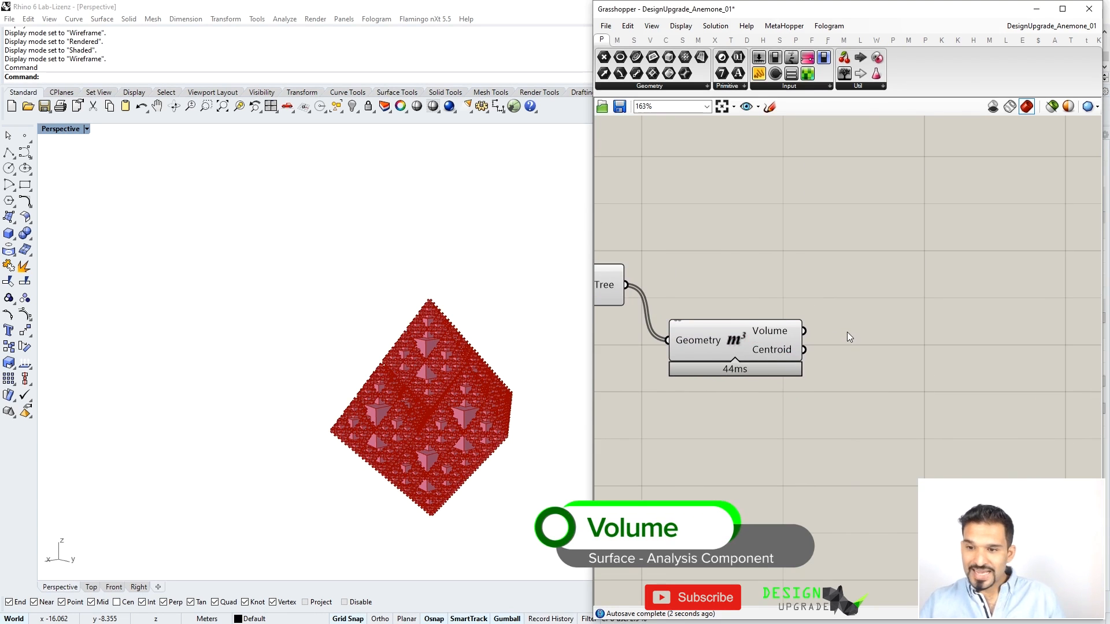
Add a Create Set component and connect the Volume output to its List input
left_click(630, 42)
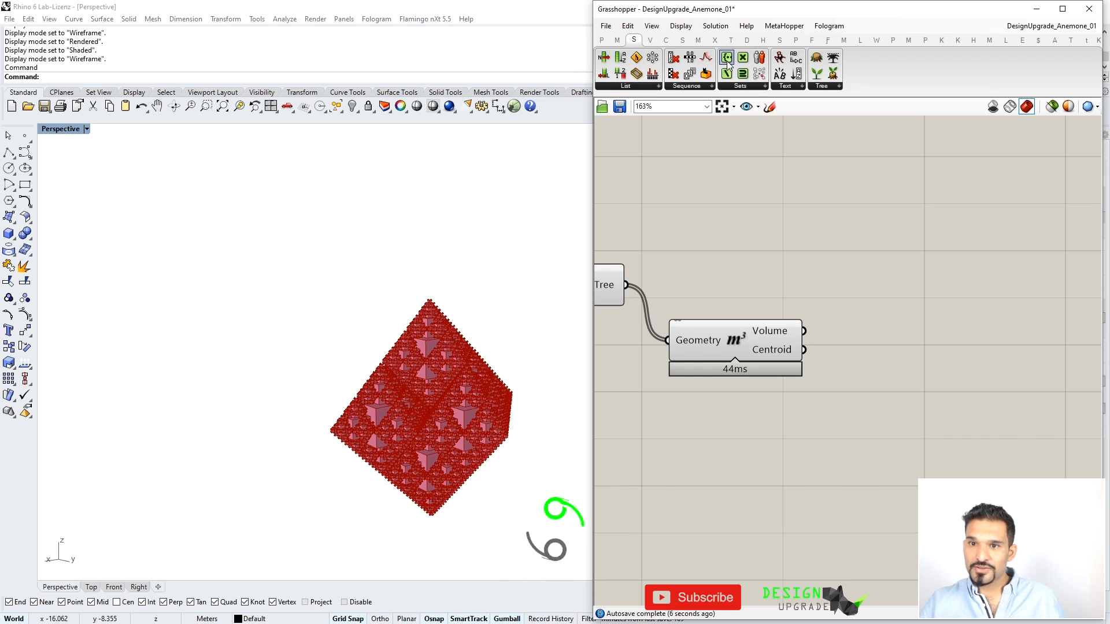
left_click_drag(726, 57, 913, 384)
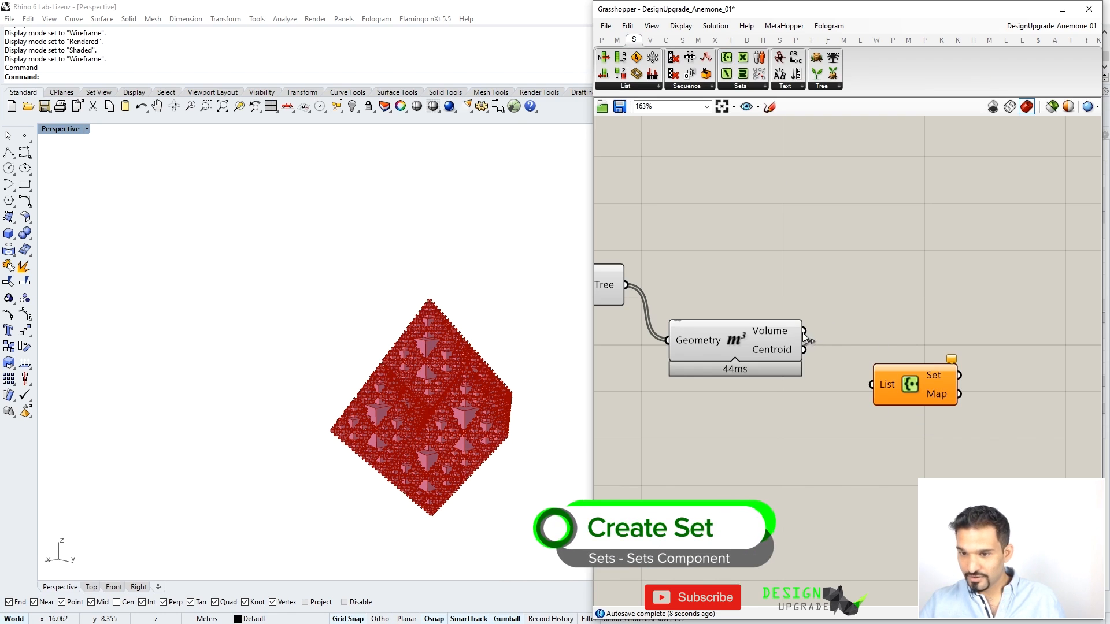
left_click_drag(804, 331, 872, 384)
right_click_drag(942, 377, 789, 321)
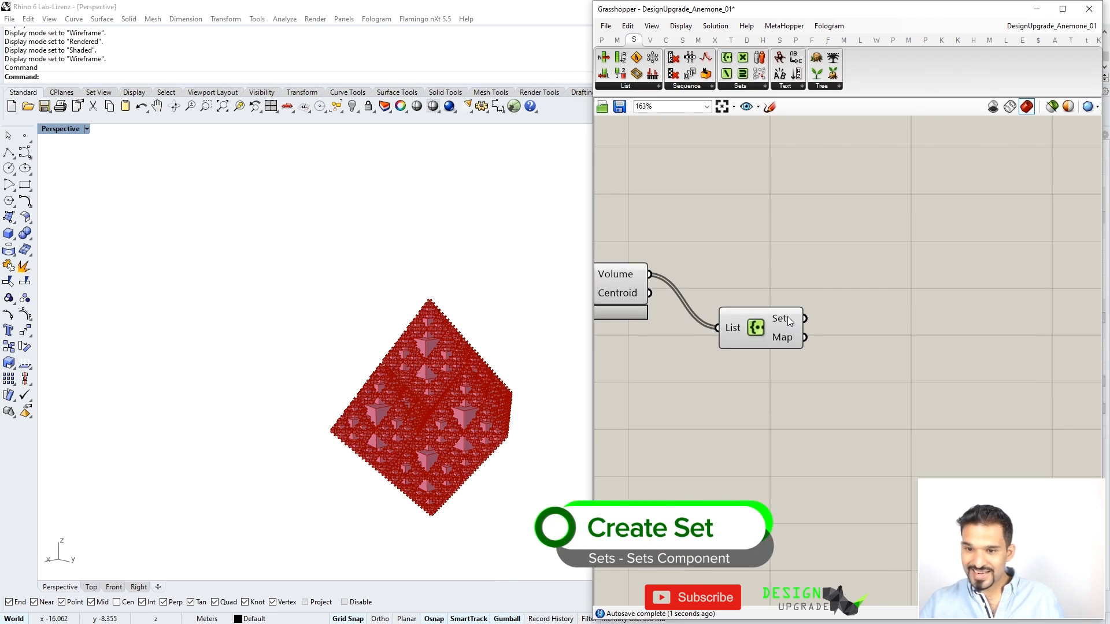
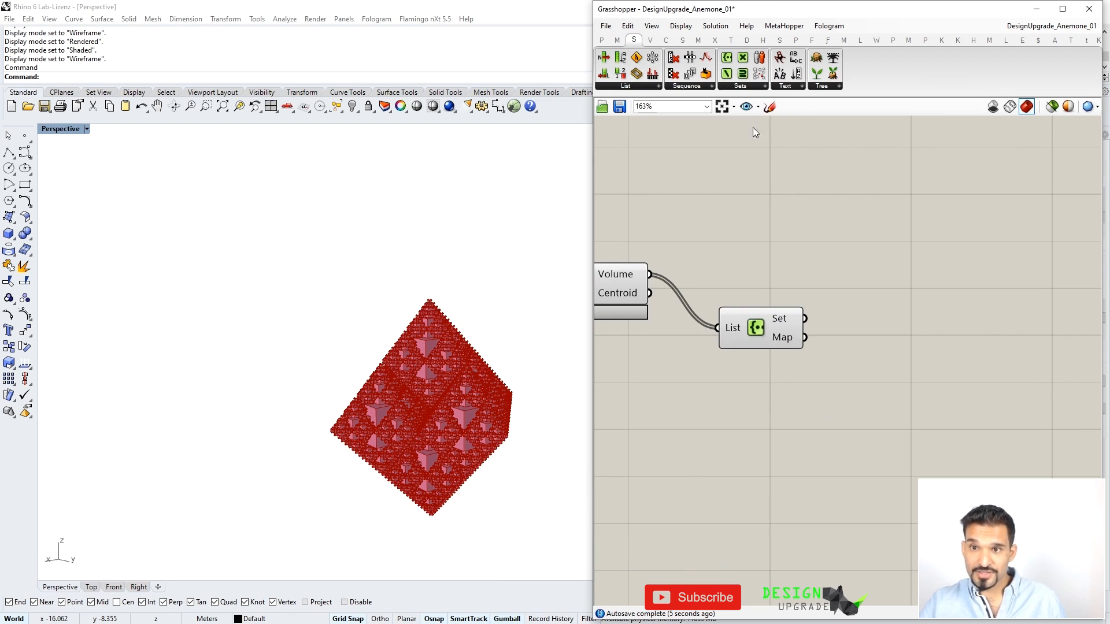
Add Member Index, feed it the volumes as Set and Create Set's Set as Member, and simplify its Index output
left_click(757, 88)
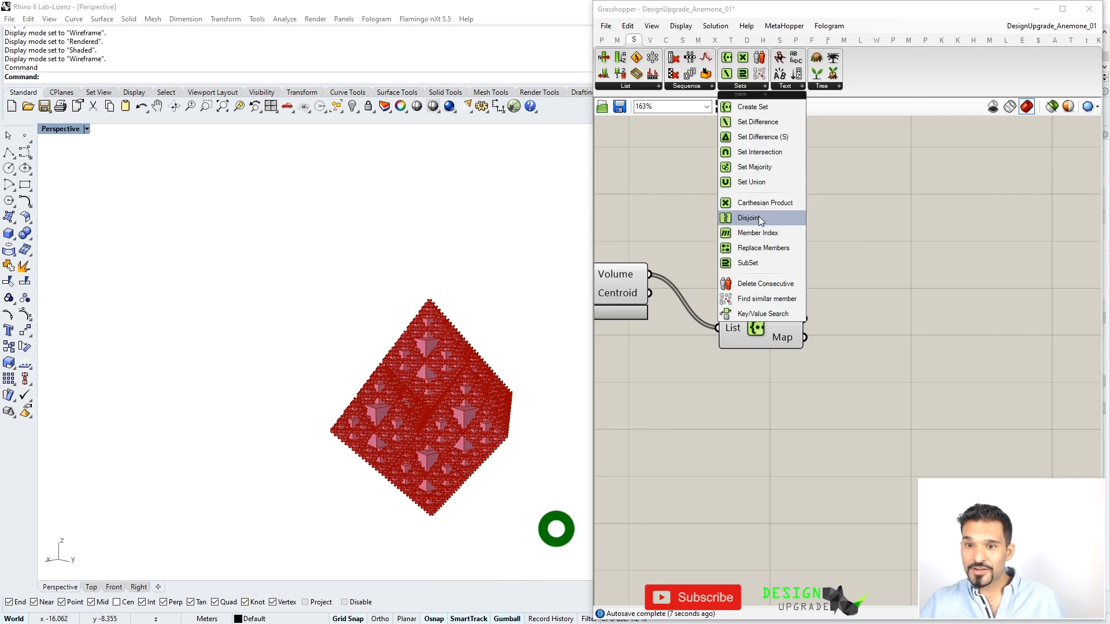
left_click_drag(758, 232, 805, 319)
left_click_drag(649, 274, 811, 199)
mouse_move(905, 200)
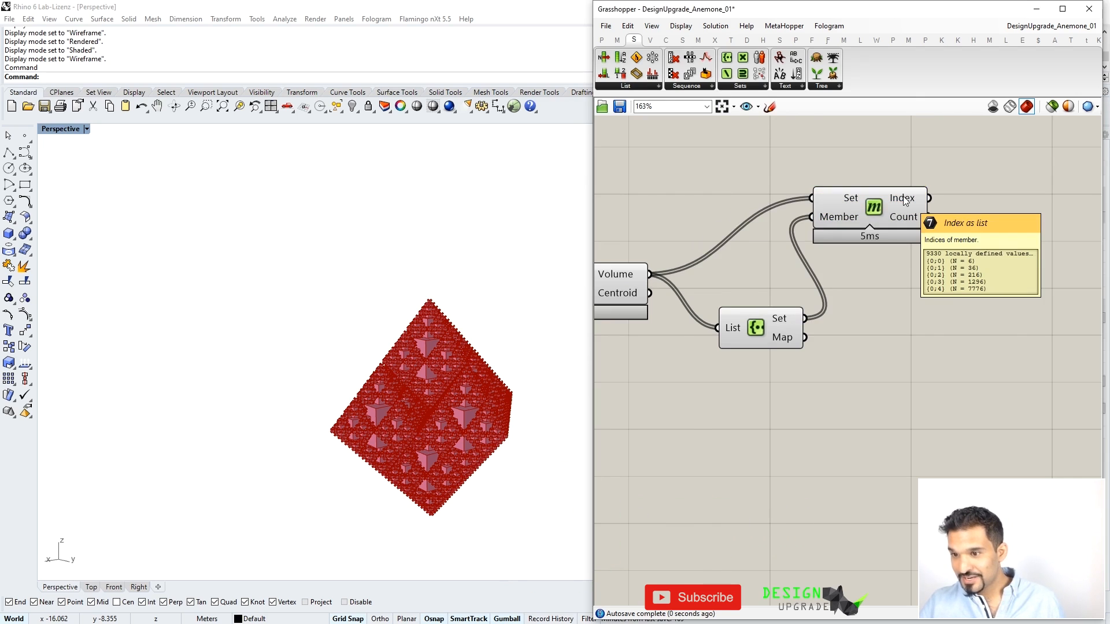
right_click(905, 200)
left_click(931, 252)
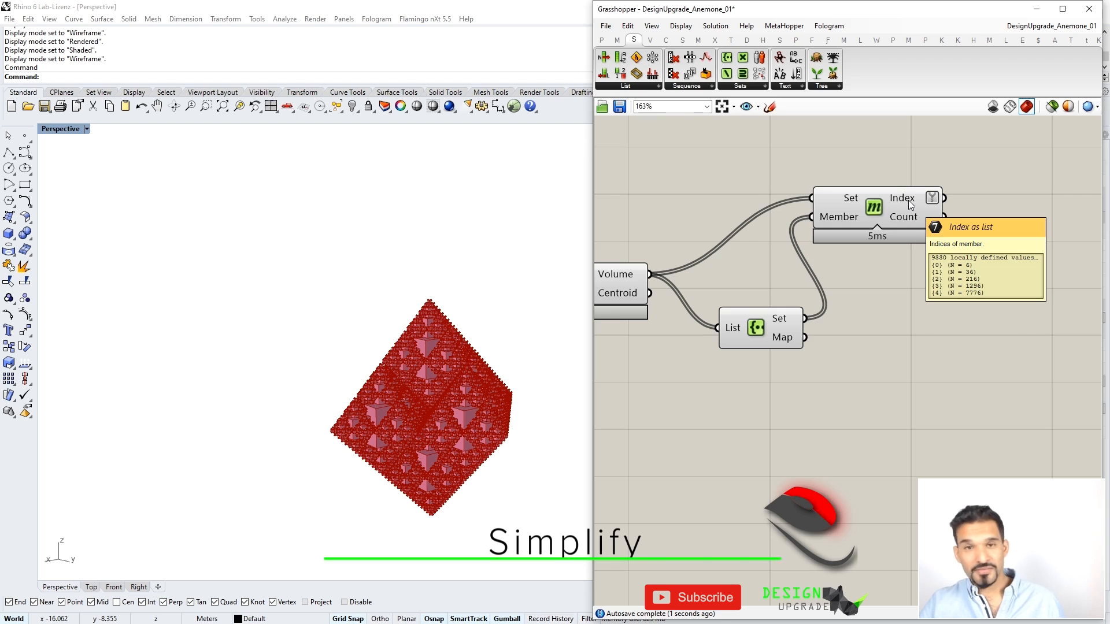
left_click_drag(908, 200, 921, 265)
Add a List Item component with Member Index's Index output as Index and the flattened tree as List
scroll(929, 331, "down", 1)
scroll(932, 332, "down", 2)
double_click(992, 293)
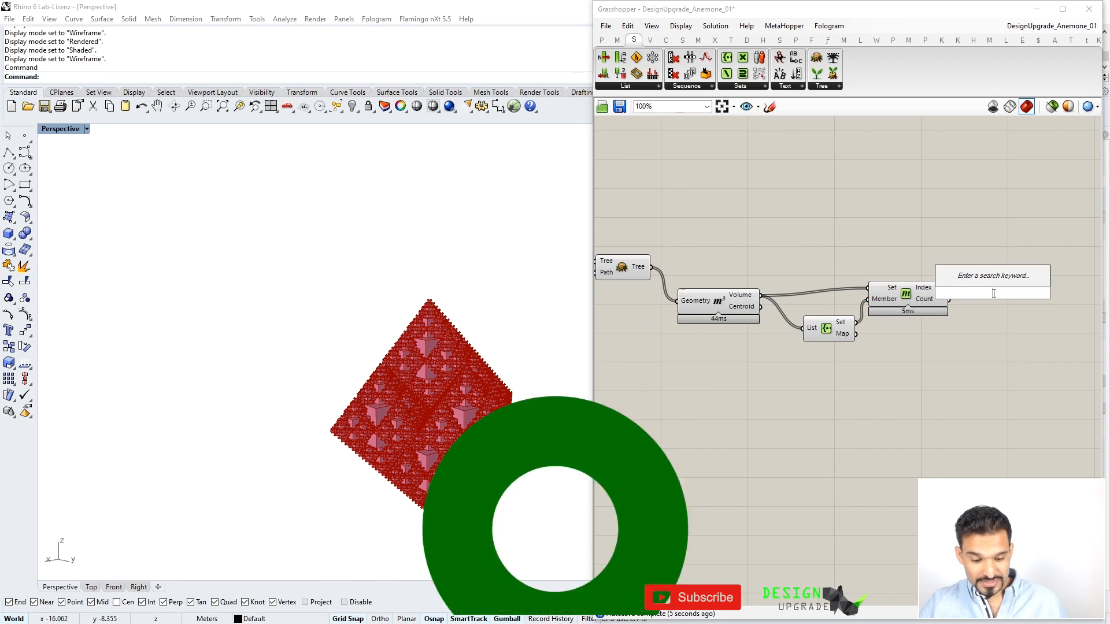
type("list item")
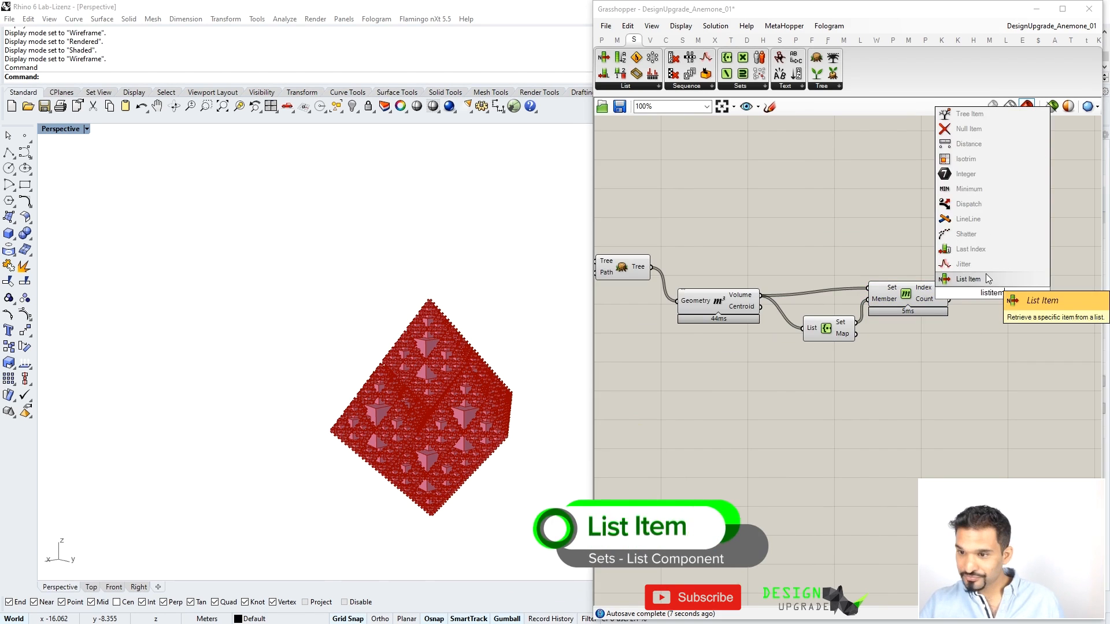
left_click(987, 279)
left_click_drag(951, 292, 976, 293)
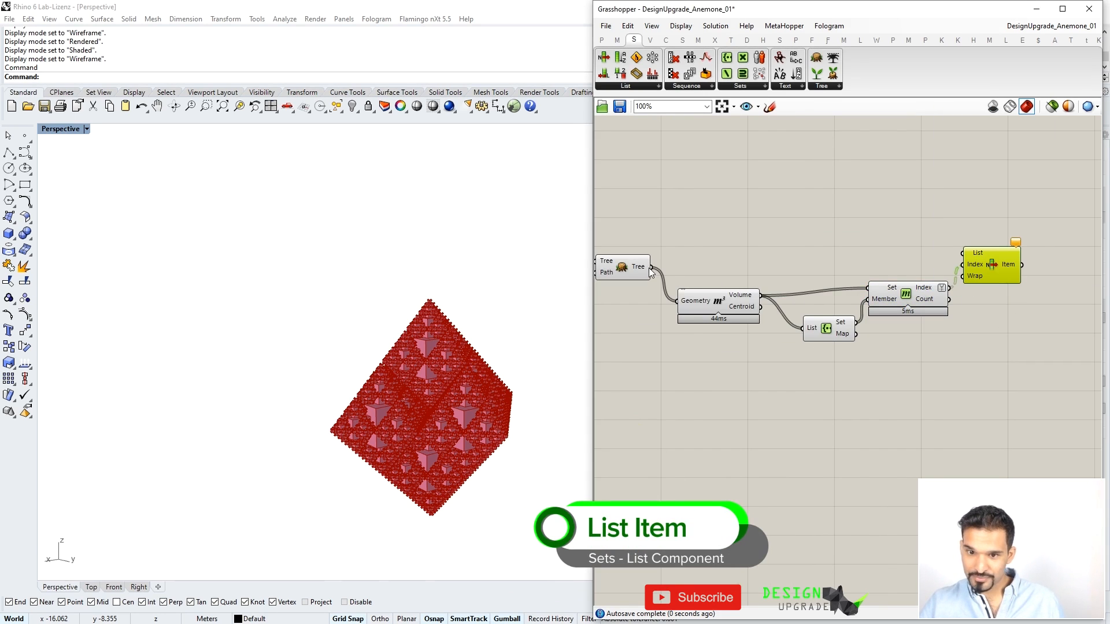
left_click_drag(953, 256, 961, 253)
Delete the Custom Preview component above Loop End
scroll(943, 348, "down", 2)
left_click_drag(948, 381, 850, 221)
key("Delete")
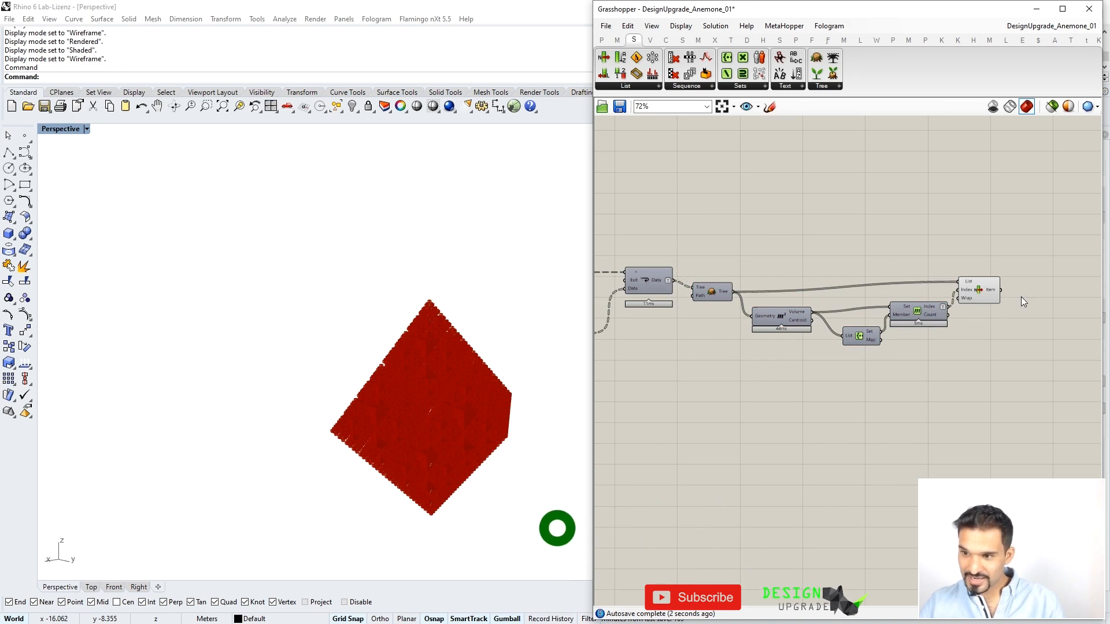
Add an Explode Tree component, connect List Item's Item output to its Data input, and remove its {1} output
right_click_drag(1005, 301, 734, 308)
scroll(734, 307, "up", 1)
scroll(734, 307, "up", 2)
double_click(779, 313)
type("exp")
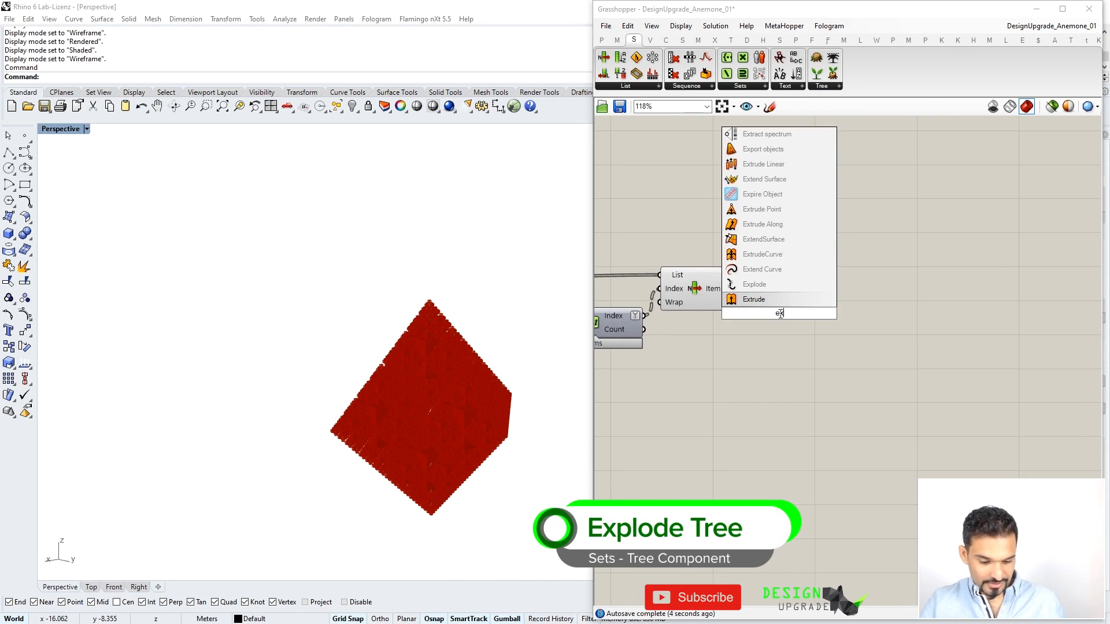
type("lode tree")
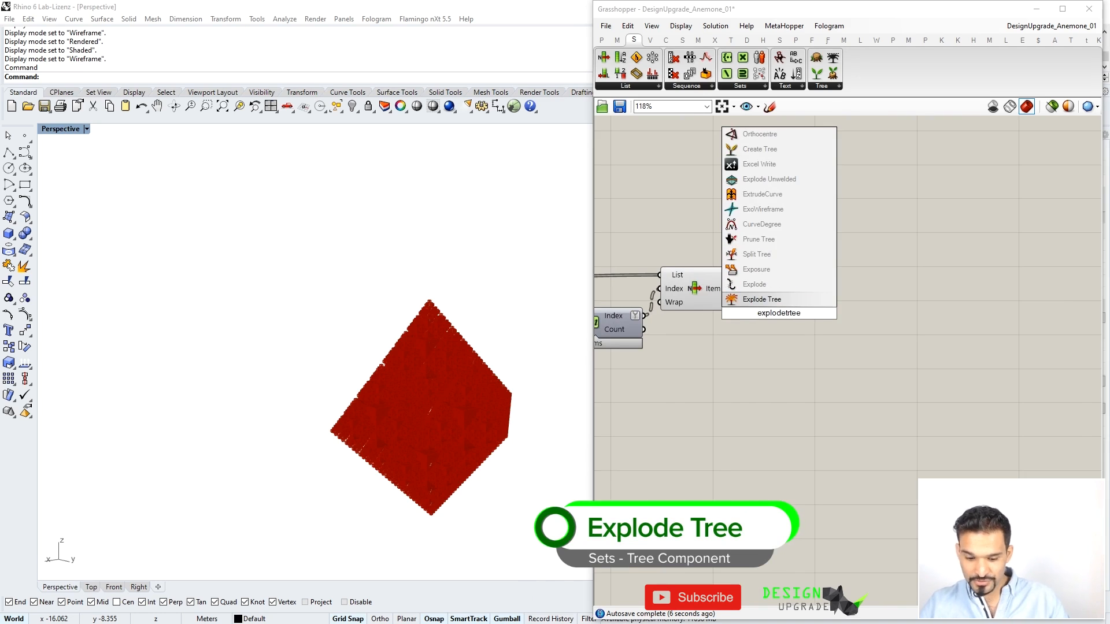
key("Return")
left_click(778, 317)
scroll(777, 318, "up", 10)
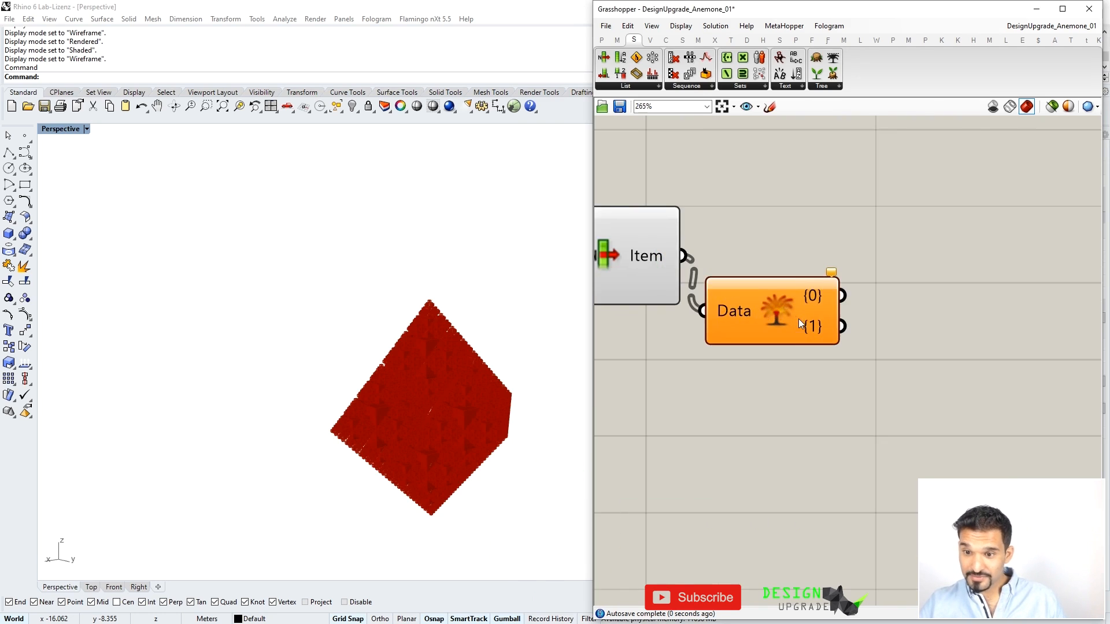
left_click(789, 326)
Orbit the model, highlight the starting Box component in it, and return to the Explode Tree component
right_click_drag(417, 438, 457, 399)
scroll(1018, 332, "down", 12)
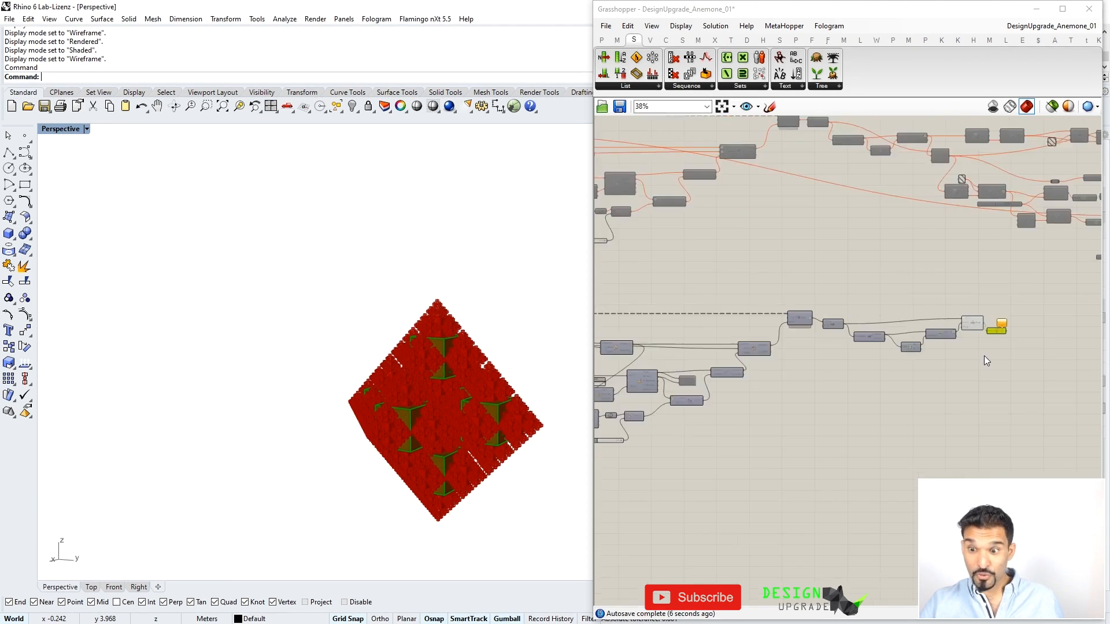
scroll(643, 322, "up", 3)
left_click(664, 333)
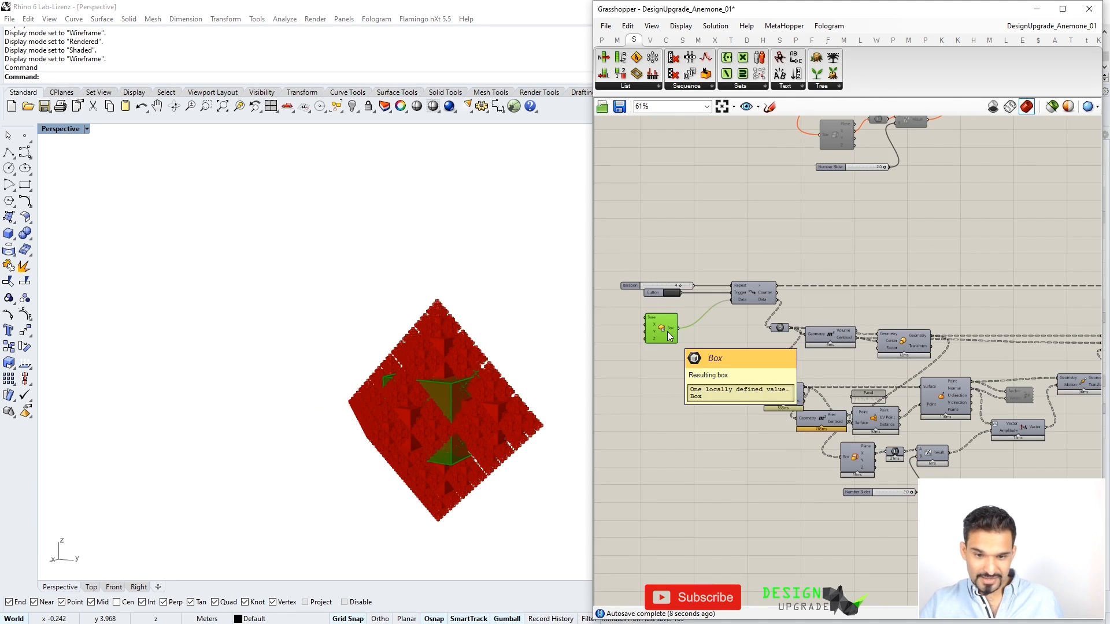
scroll(668, 337, "down", 3)
right_click_drag(1075, 340, 809, 342)
scroll(855, 330, "up", 12)
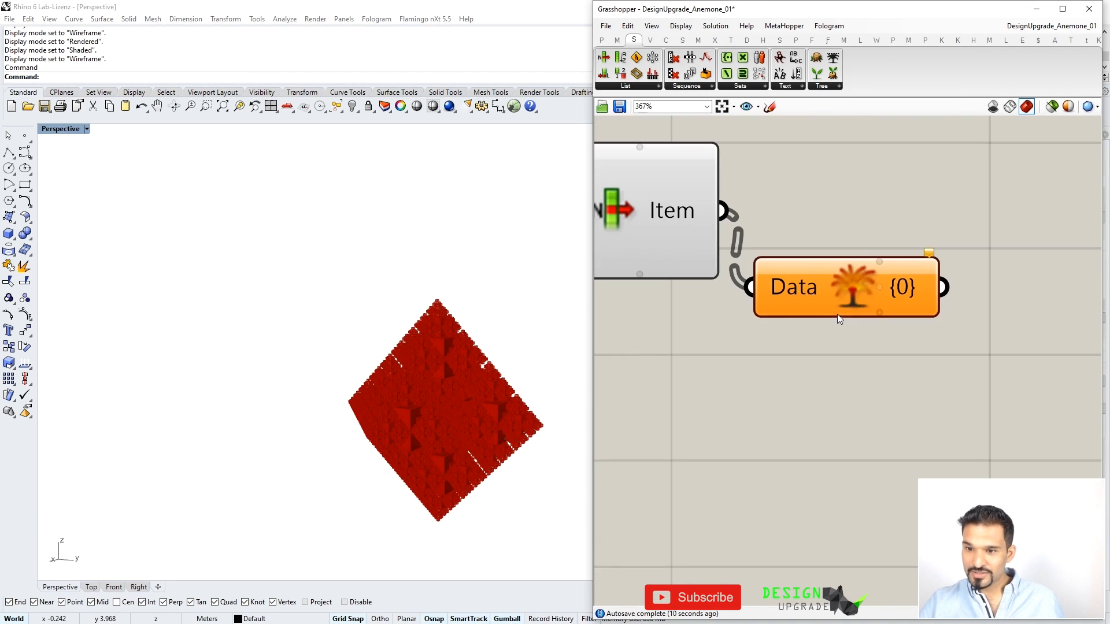
Restore the {1} output on Explode Tree, connect it to a new Data parameter, and inspect its boxes in the model
left_click(879, 313)
right_click_drag(897, 331, 709, 331)
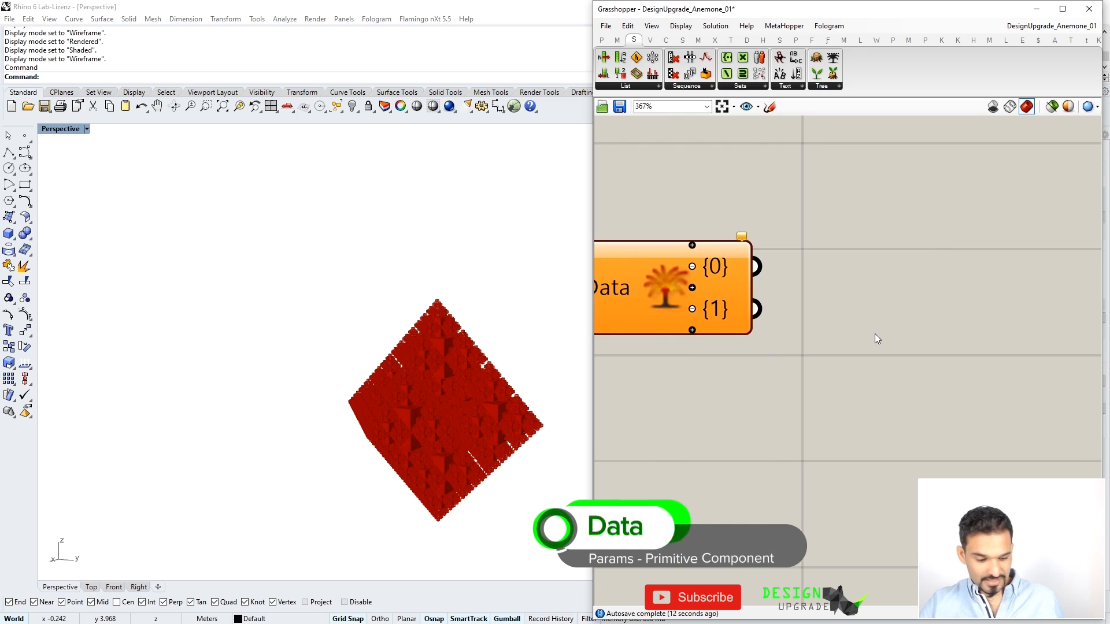
double_click(875, 334)
type("data")
left_click(870, 321)
left_click_drag(758, 311, 848, 342)
left_click(850, 346)
scroll(417, 419, "up", 5)
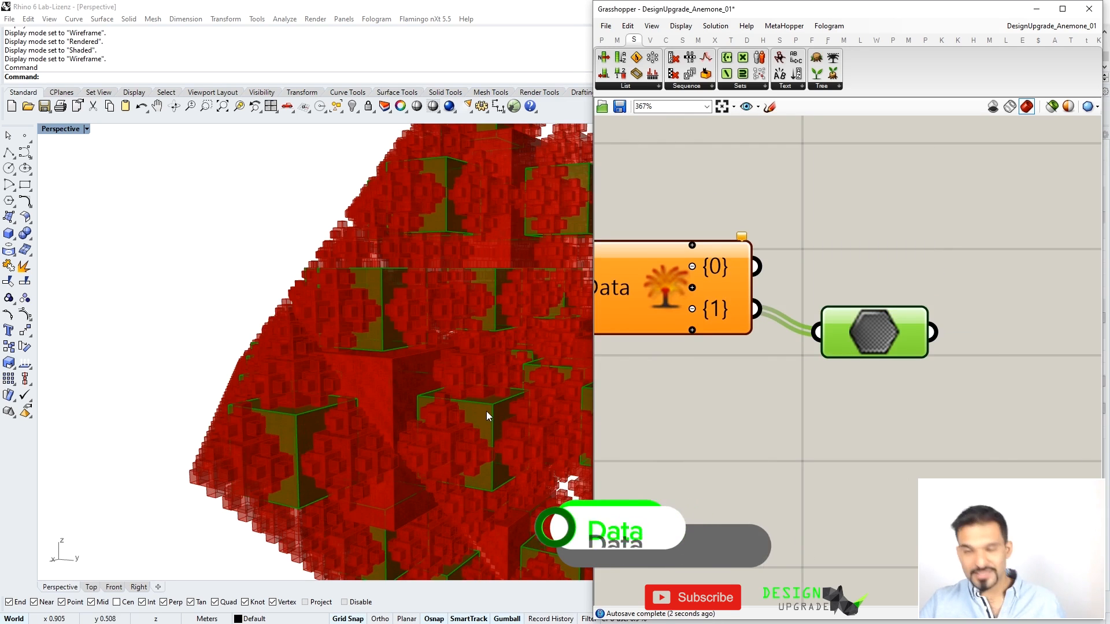
Delete the Explode Tree component and the Data parameter connected to it
scroll(867, 382, "down", 5)
left_click_drag(902, 283, 800, 416)
key("Delete")
scroll(902, 364, "down", 1)
mouse_move(752, 328)
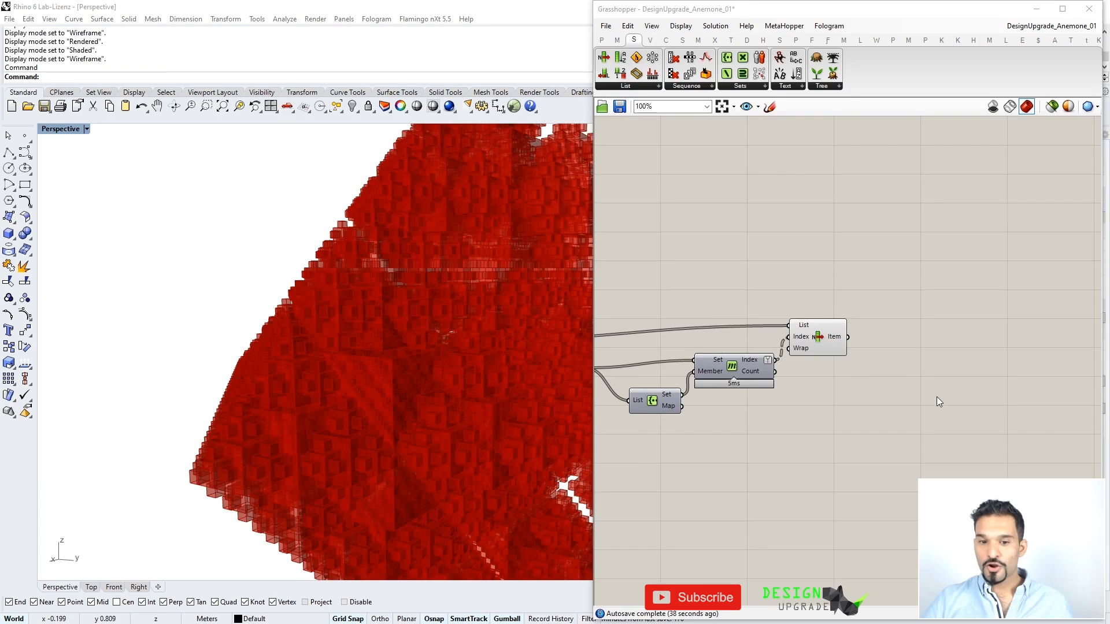
right_click_drag(906, 387, 868, 384)
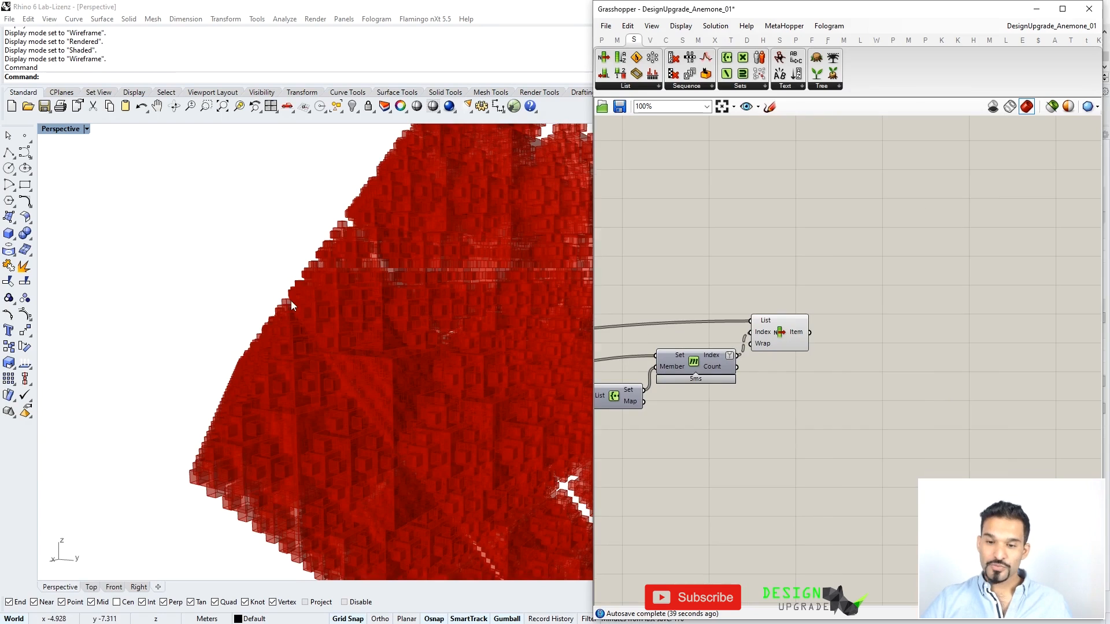
scroll(360, 314, "down", 6)
Add a Tree Statistics component and connect List Item's Item output to its Tree input
mouse_move(715, 369)
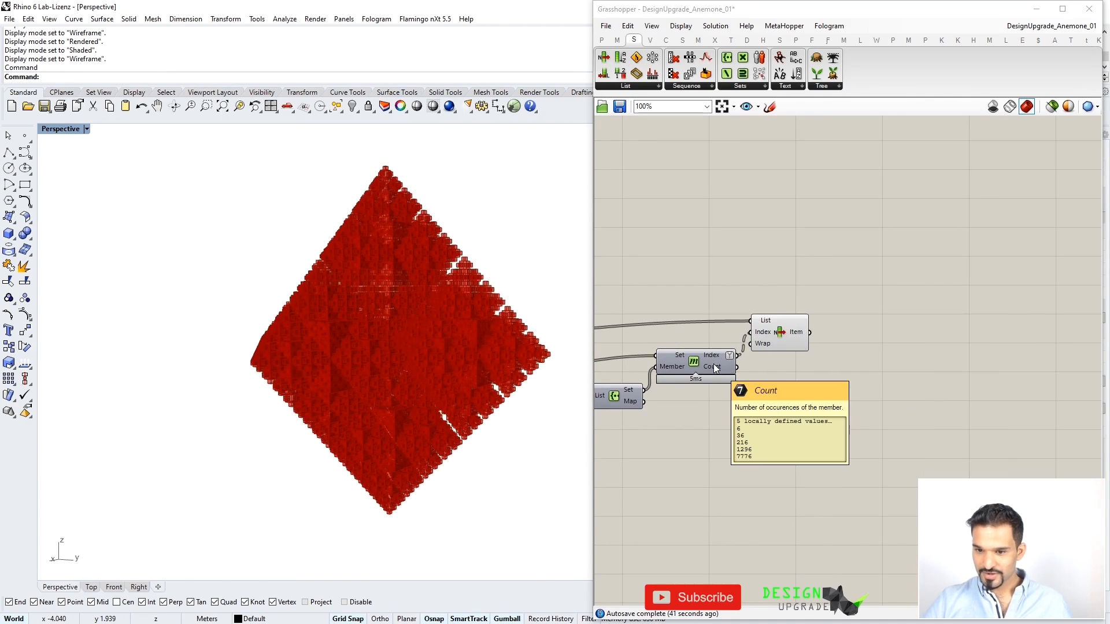
double_click(856, 353)
type("treestatisti")
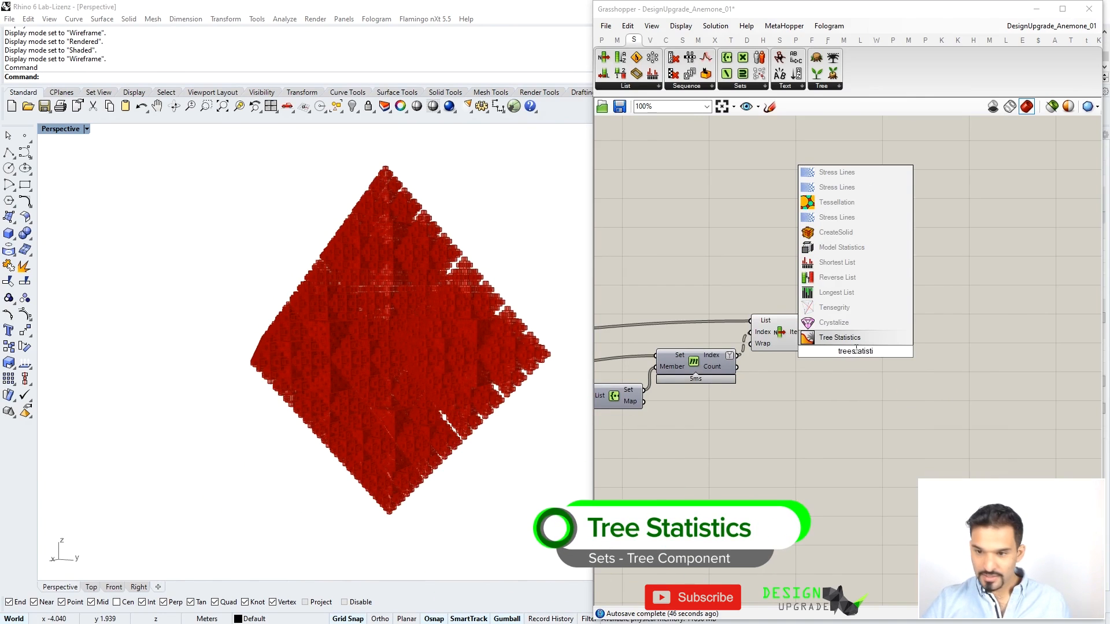
key("Return")
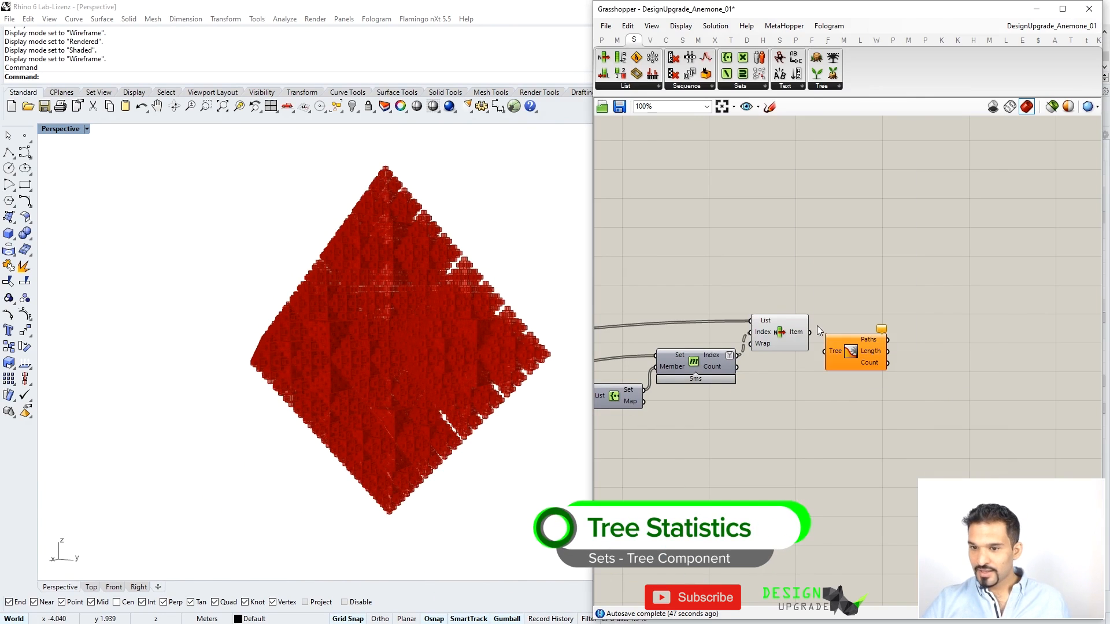
left_click_drag(834, 354, 833, 354)
Add a Series component and connect Tree Statistics' Count output to its Count input
mouse_move(875, 365)
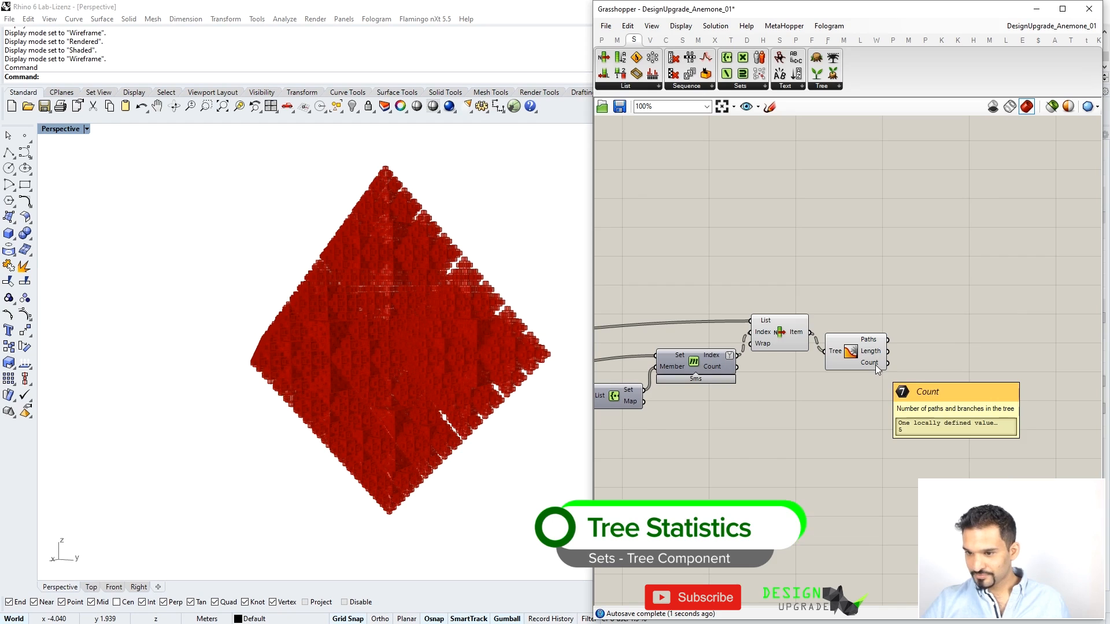
double_click(920, 379)
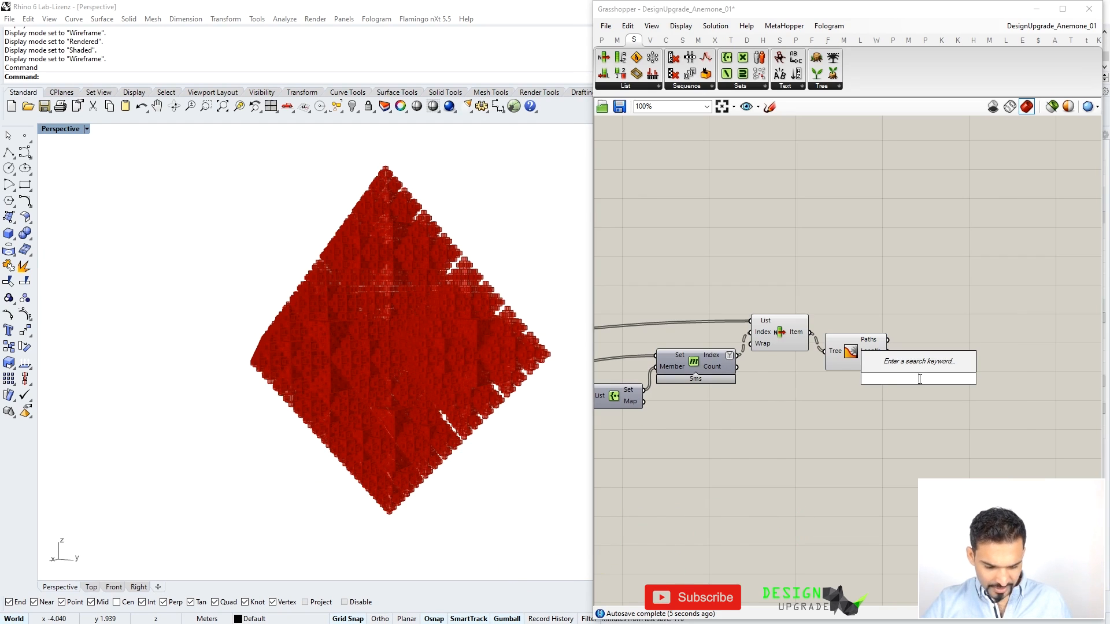
type("series")
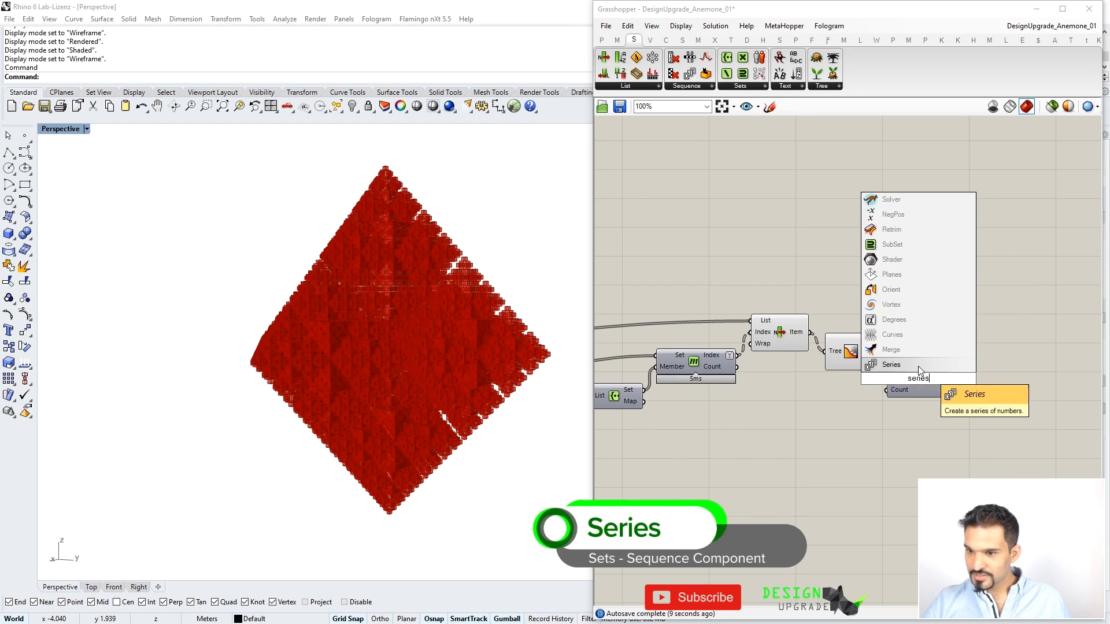
key("Return")
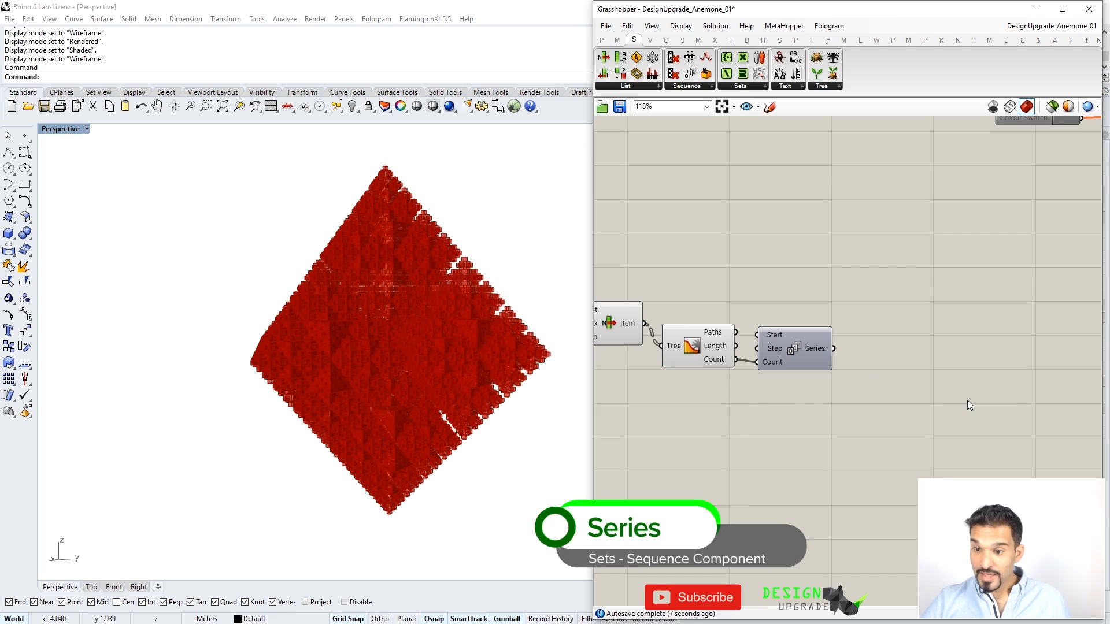
Add a Gradient component beside Series and apply the grey-to-light-cyan preset to it
double_click(967, 401)
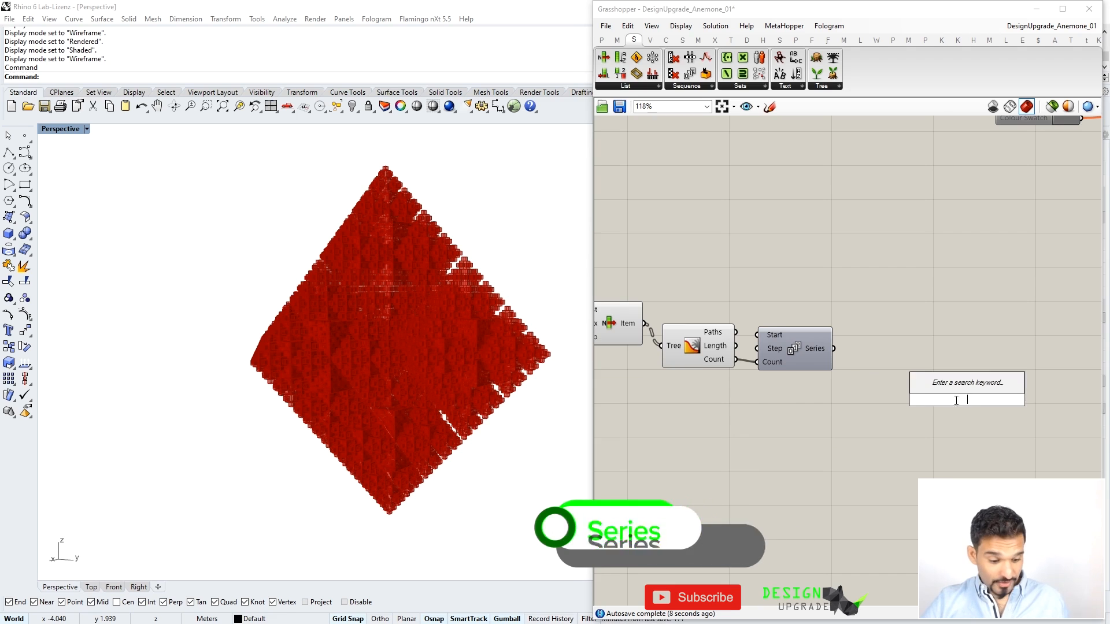
type("grad")
type("ient")
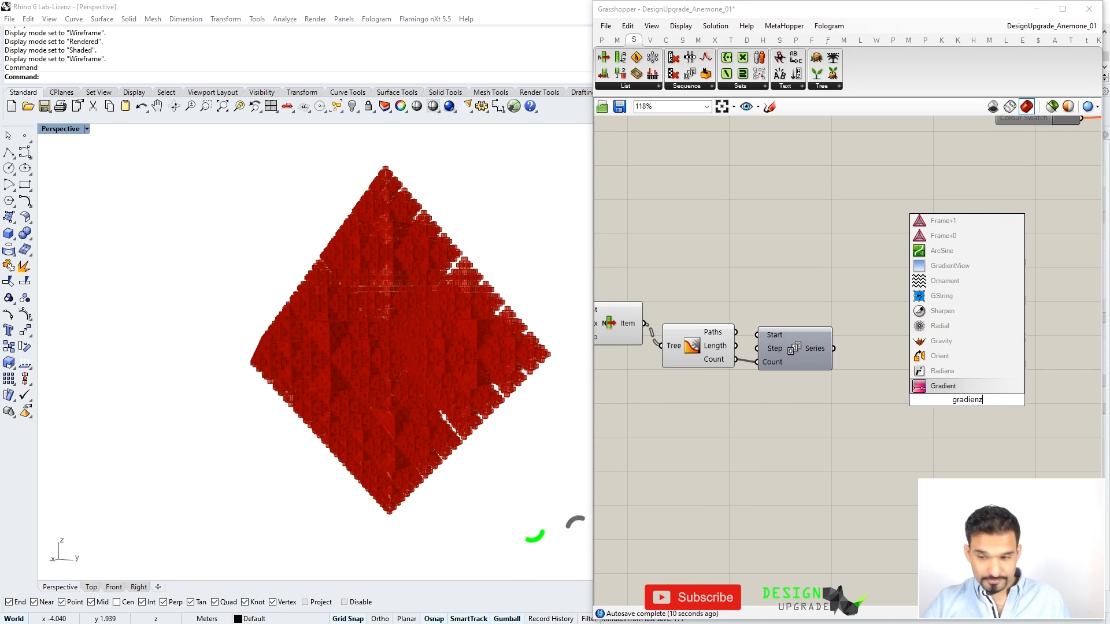
left_click(951, 388)
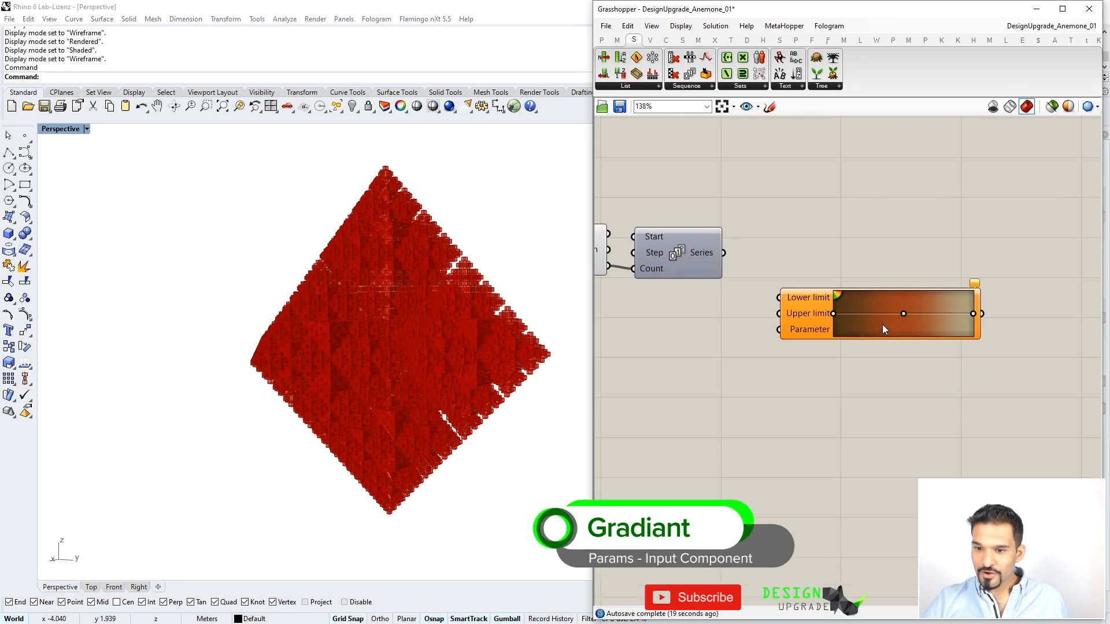
left_click_drag(882, 324, 876, 290)
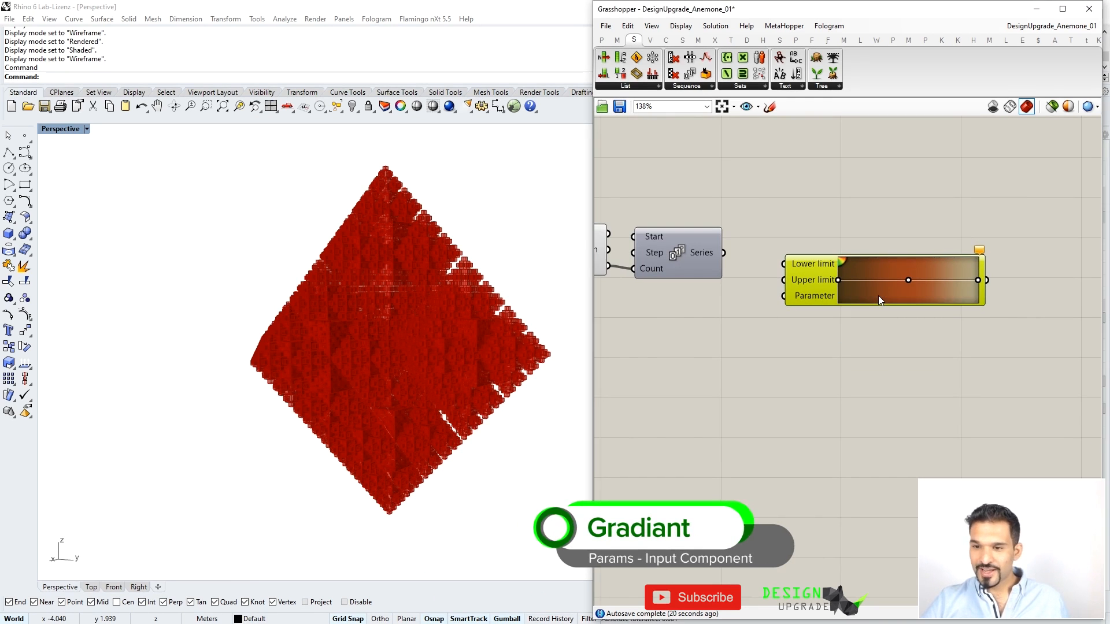
right_click(879, 296)
mouse_move(948, 362)
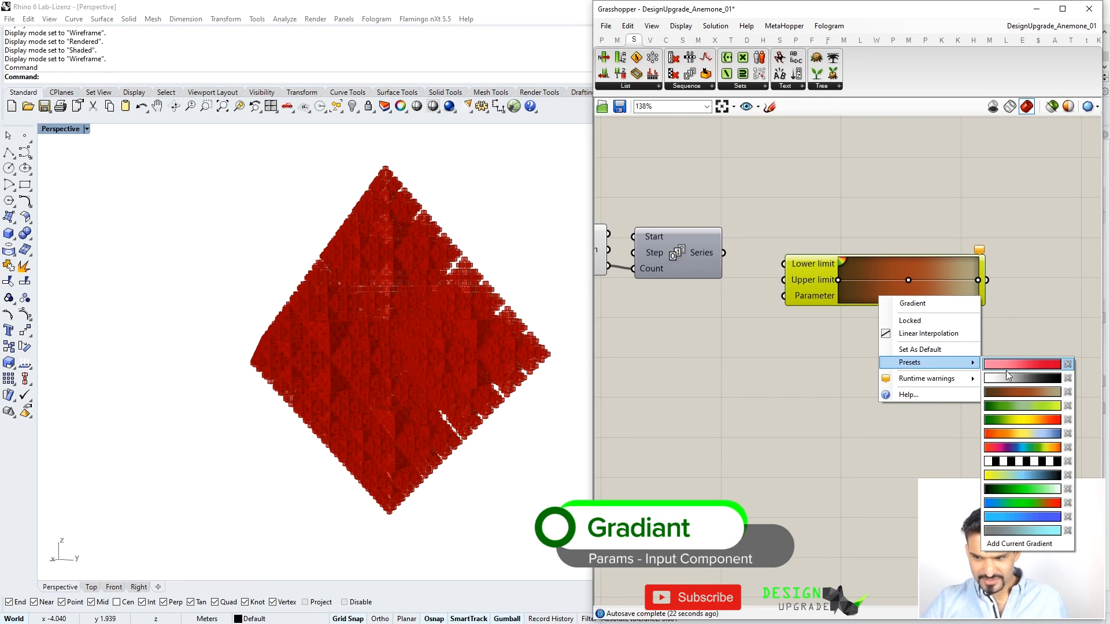
left_click(1027, 536)
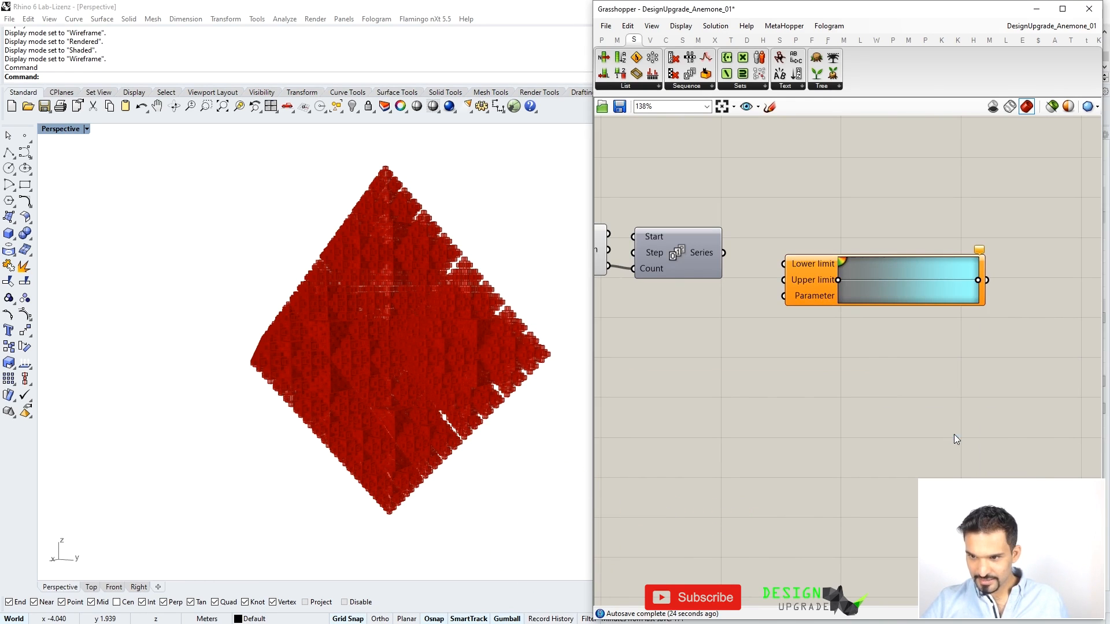
right_click(826, 362)
left_click(777, 425)
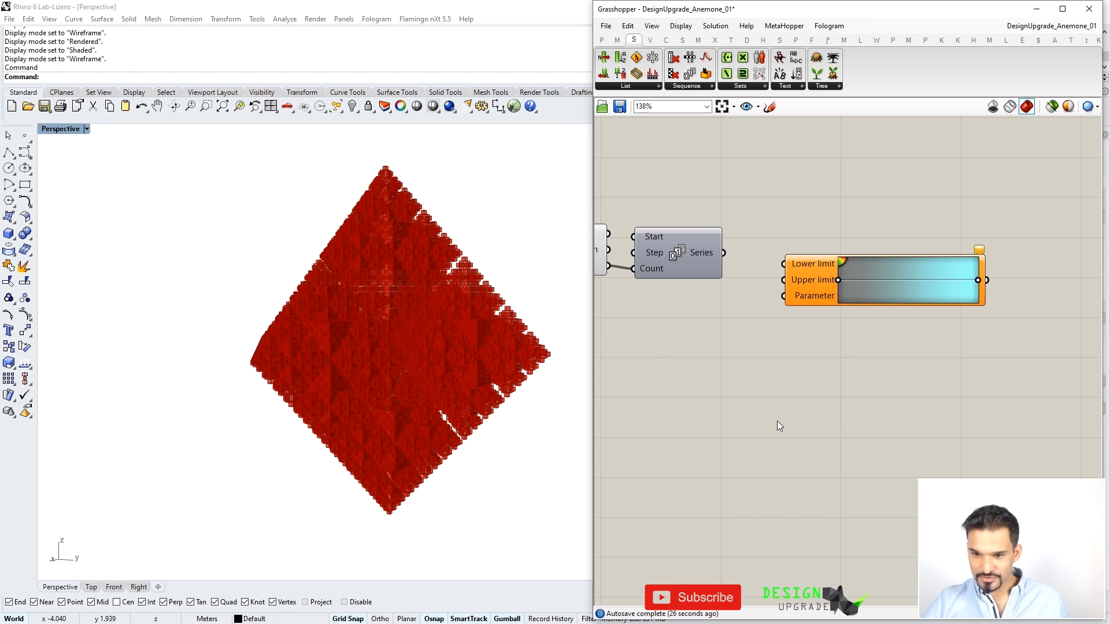
Add a second Gradient component, remove its middle colour stop, and place it directly below the first Gradient
double_click(777, 421)
type("gradient")
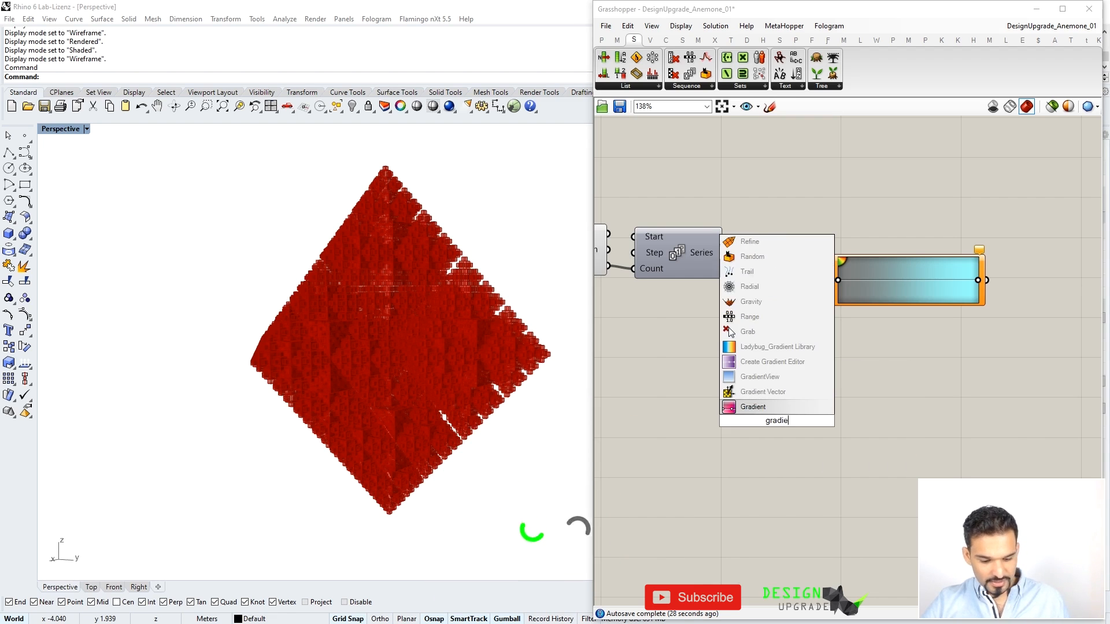
left_click(768, 400)
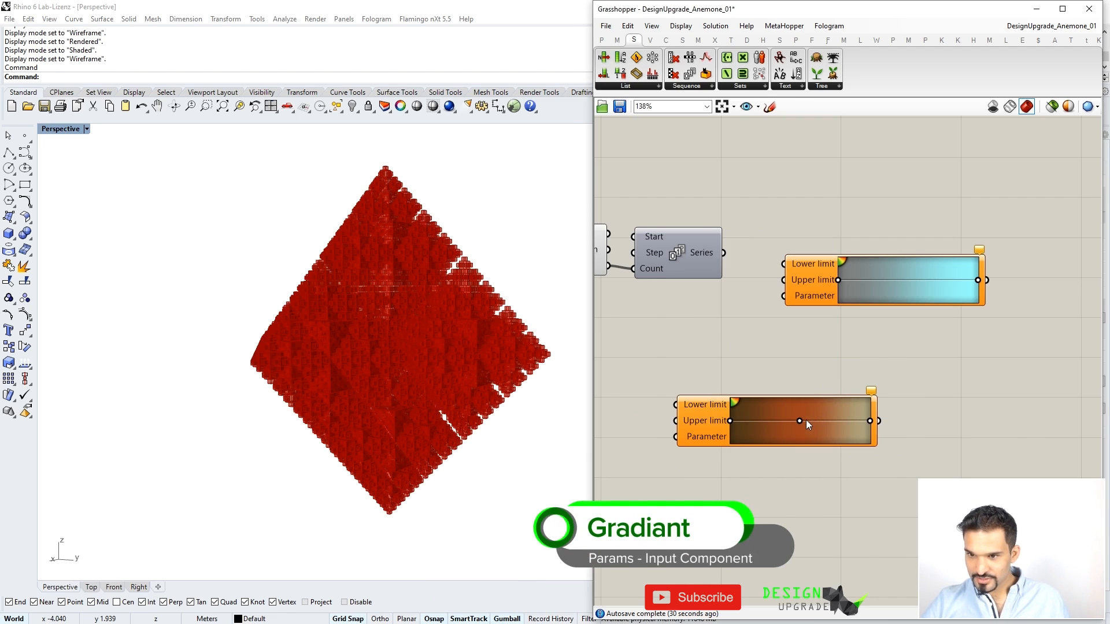
left_click_drag(800, 421, 798, 502)
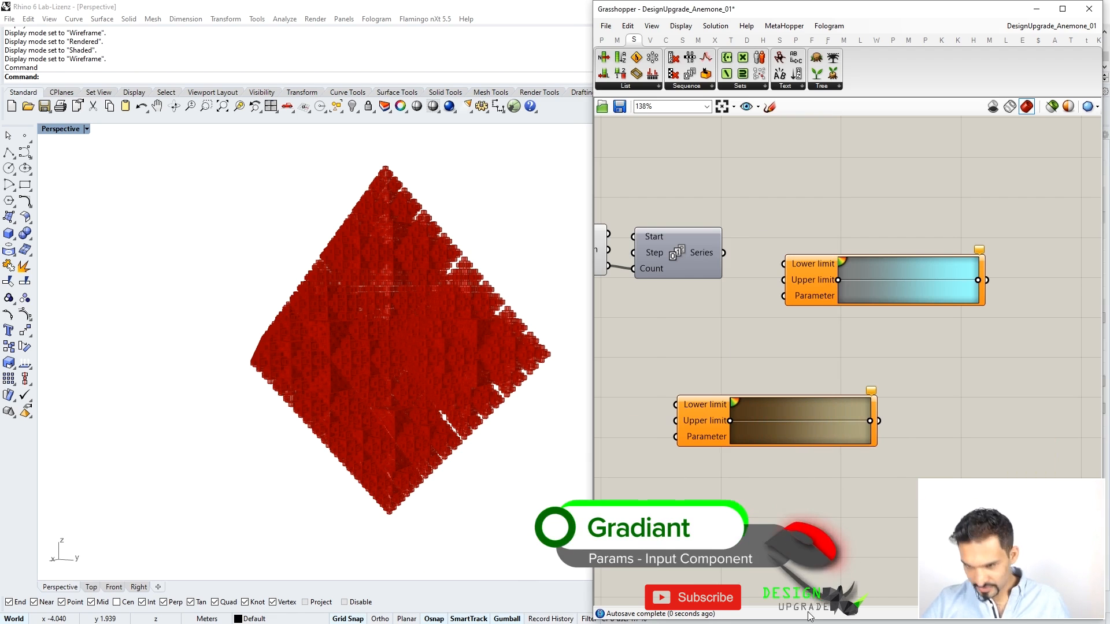
left_click_drag(787, 429, 886, 358)
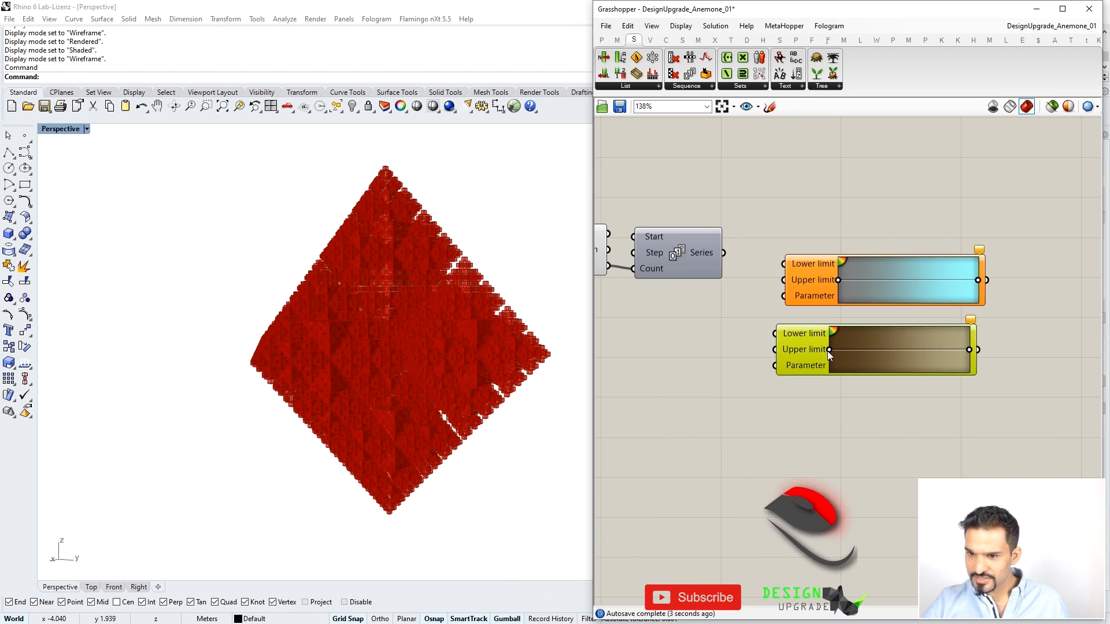
Examine the hue, saturation and value of the preset Gradient's grey start colour
right_click(837, 280)
left_click(814, 268)
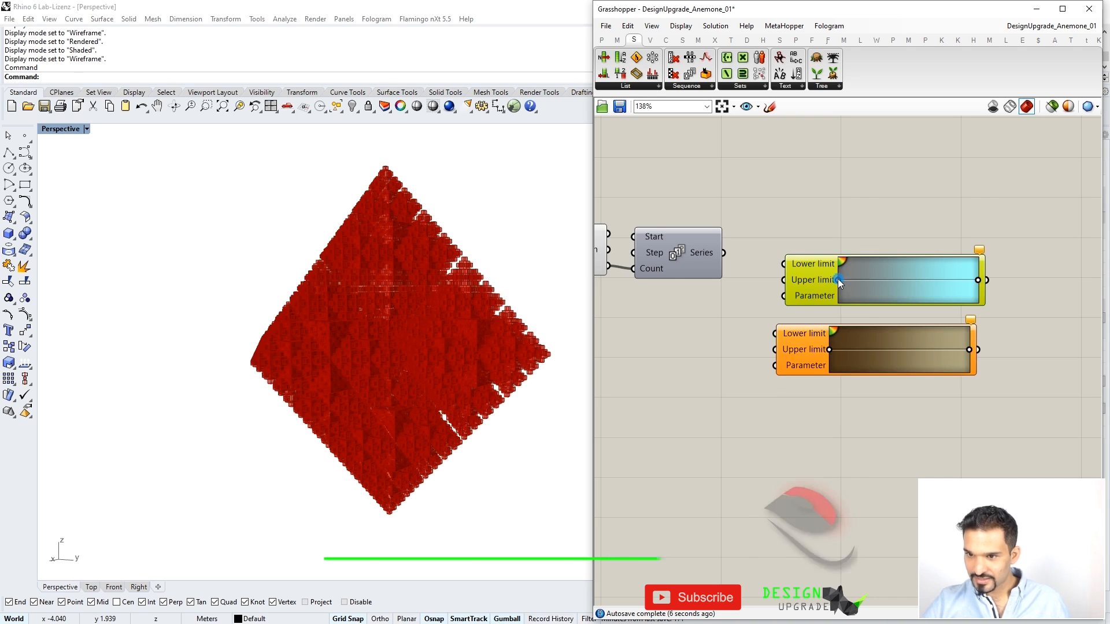
scroll(838, 279, "up", 3)
right_click(838, 280)
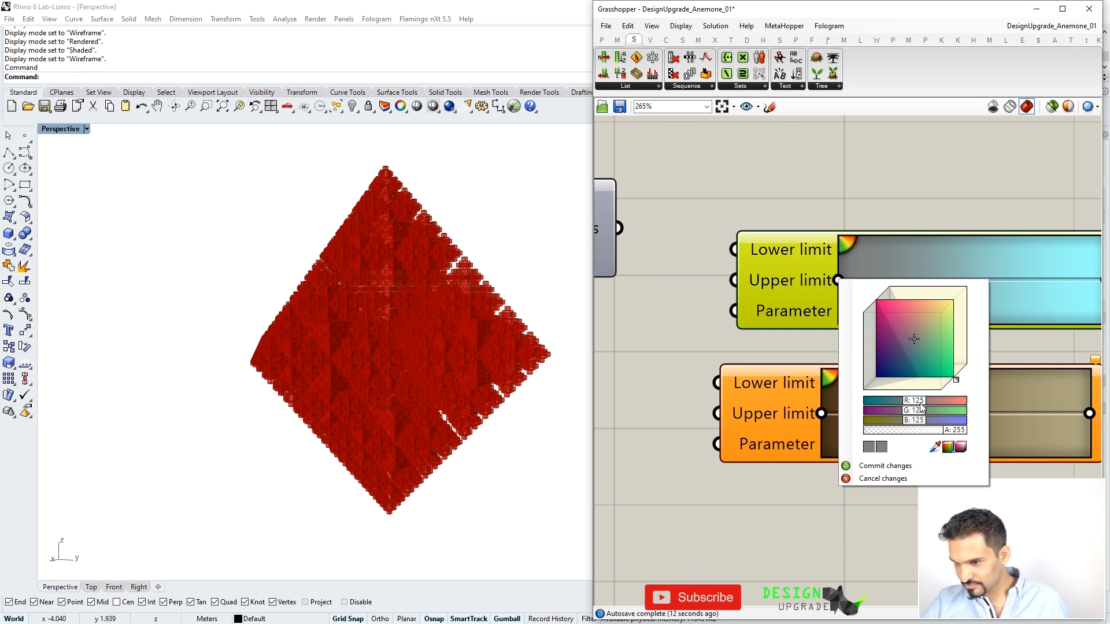
left_click(962, 449)
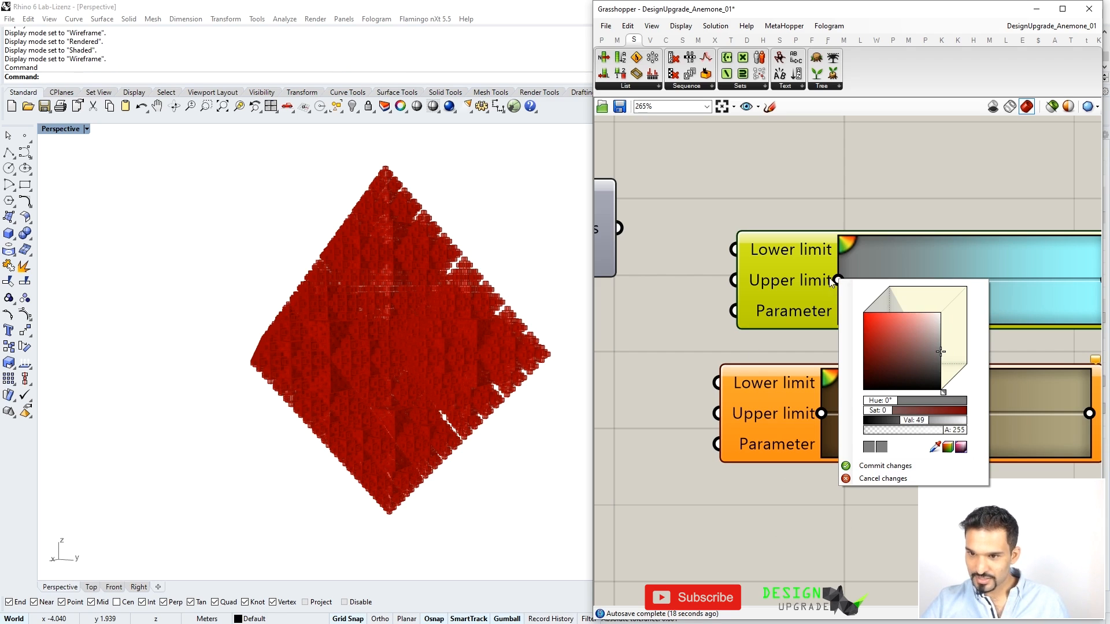
Set the lower Gradient's start colour to a mid grey with hue 0° and saturation 0
left_click(822, 414)
right_click(821, 414)
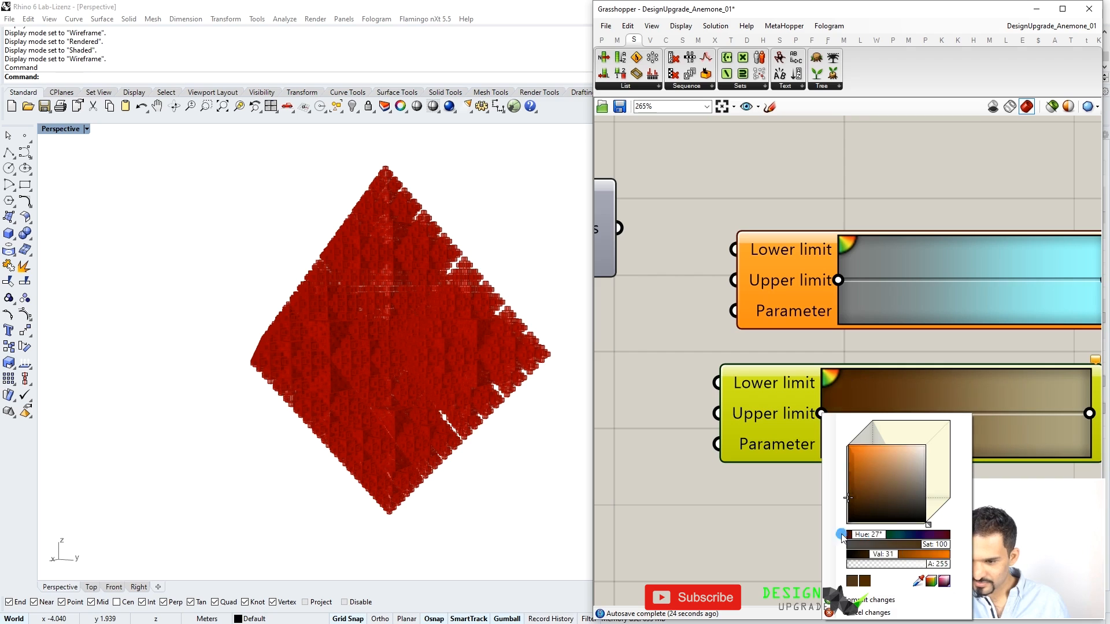
left_click_drag(858, 537, 848, 536)
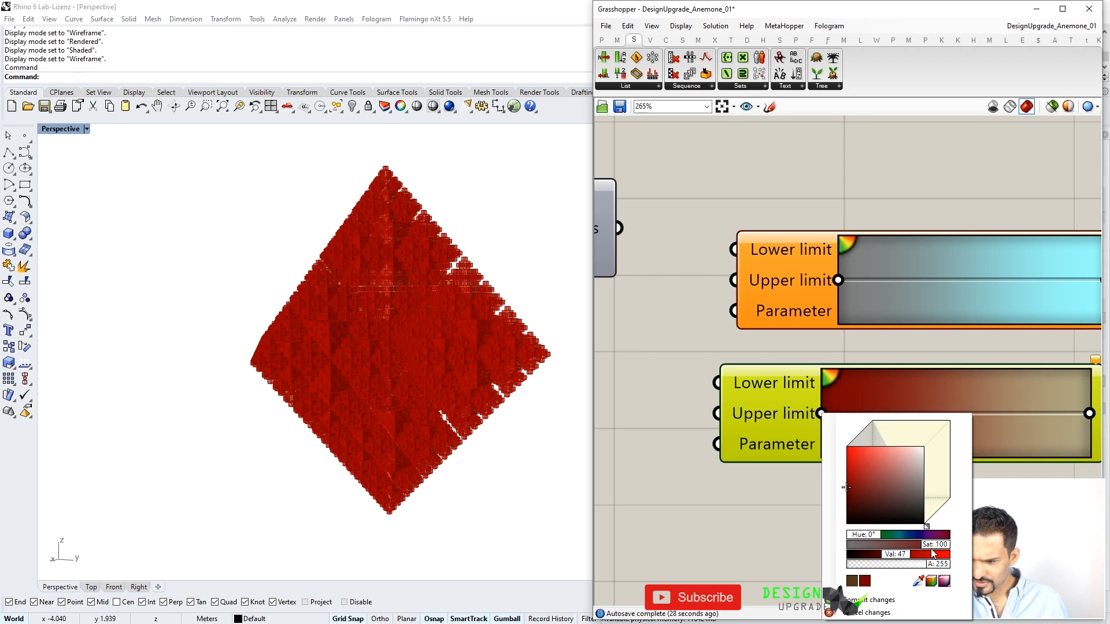
left_click_drag(928, 545, 825, 546)
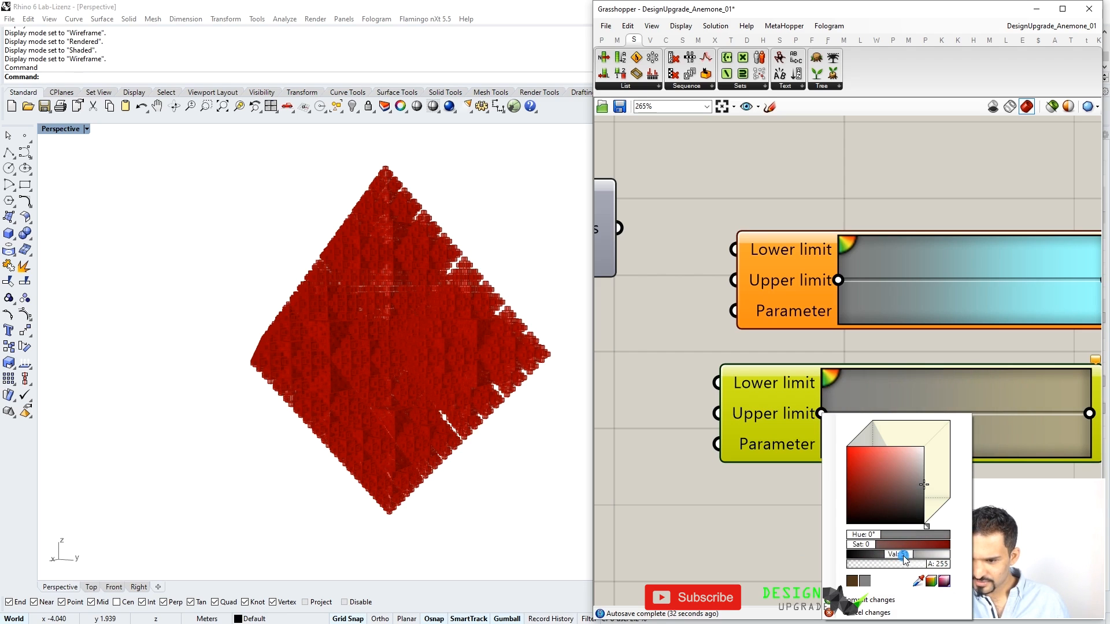
left_click(750, 479)
Match the lower Gradient's end colour to the preset's light cyan with hue 181°, saturation 40 and value 100
scroll(750, 335, "down", 5)
scroll(860, 334, "up", 4)
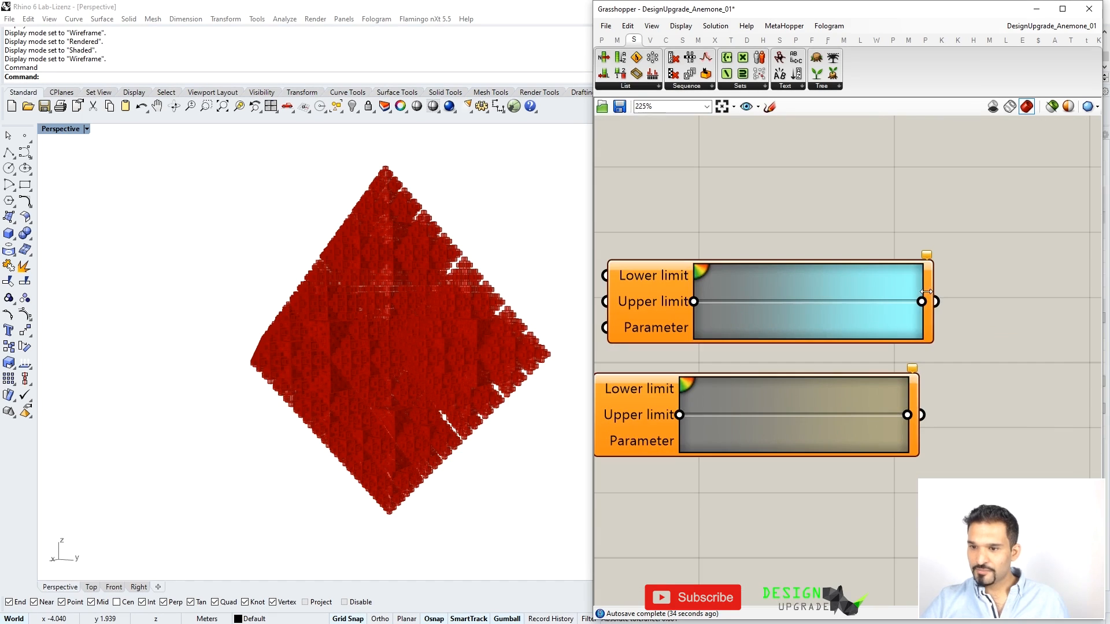
left_click(921, 302)
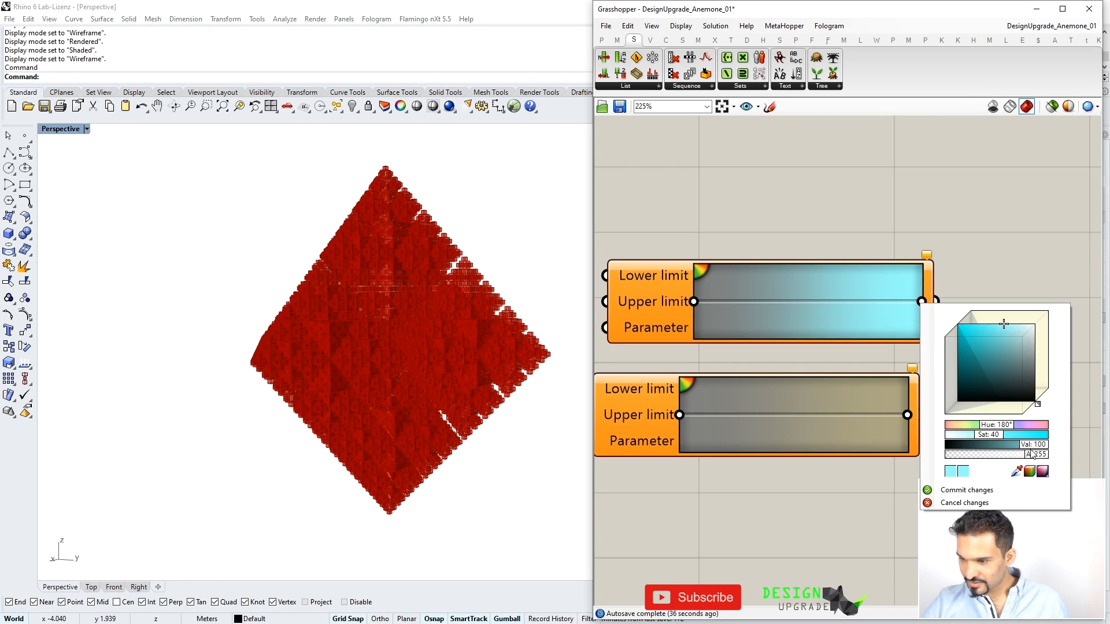
left_click(907, 416)
left_click_drag(970, 540, 986, 543)
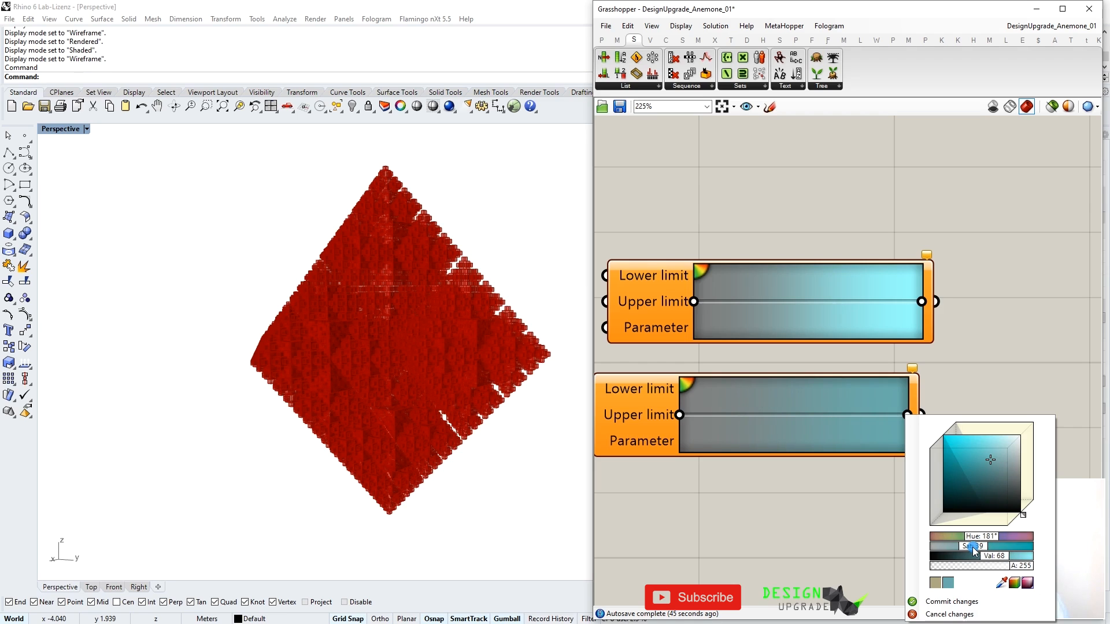
left_click_drag(998, 558, 1074, 568)
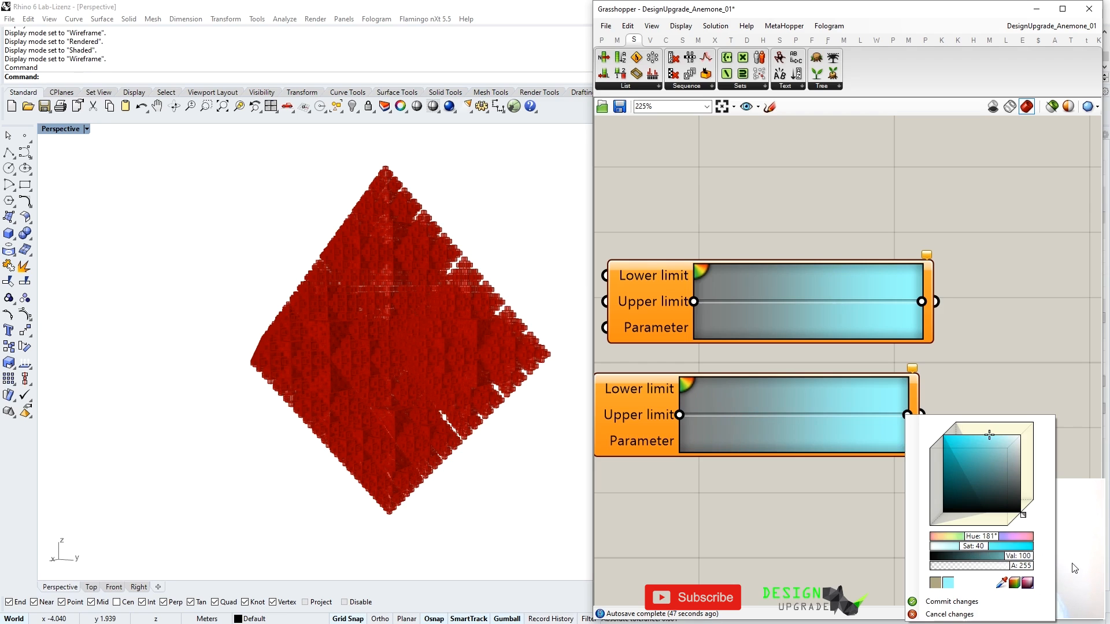
left_click(991, 303)
Delete the preset Gradient, align the custom Gradient with Series, and connect the Series output to its Parameter input
scroll(960, 409, "down", 4)
left_click(894, 360)
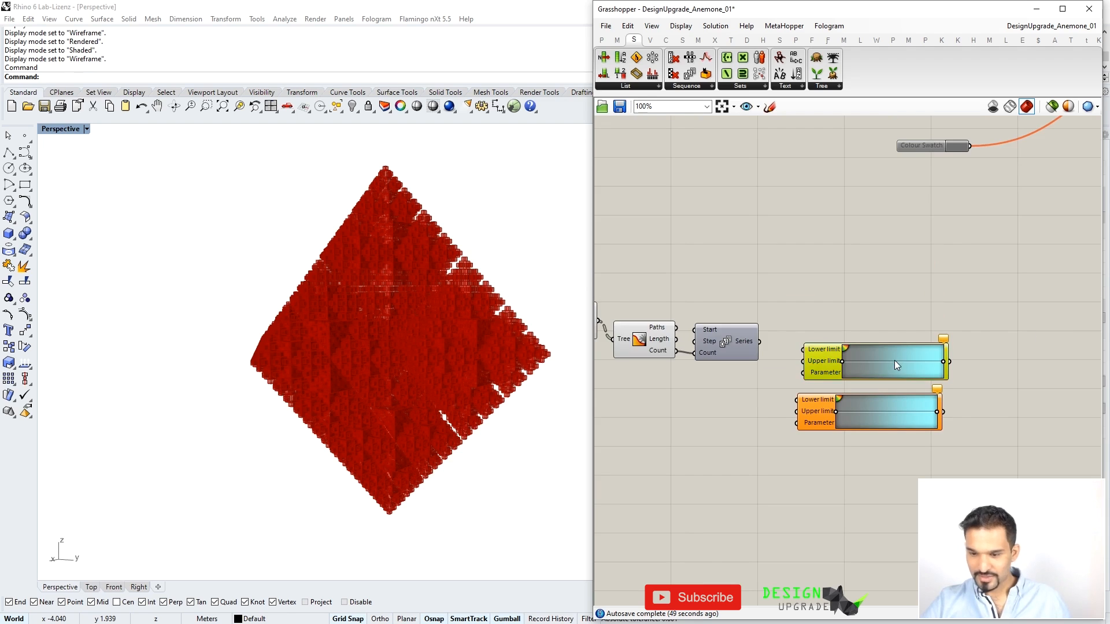
key("Delete")
left_click_drag(836, 418, 896, 372)
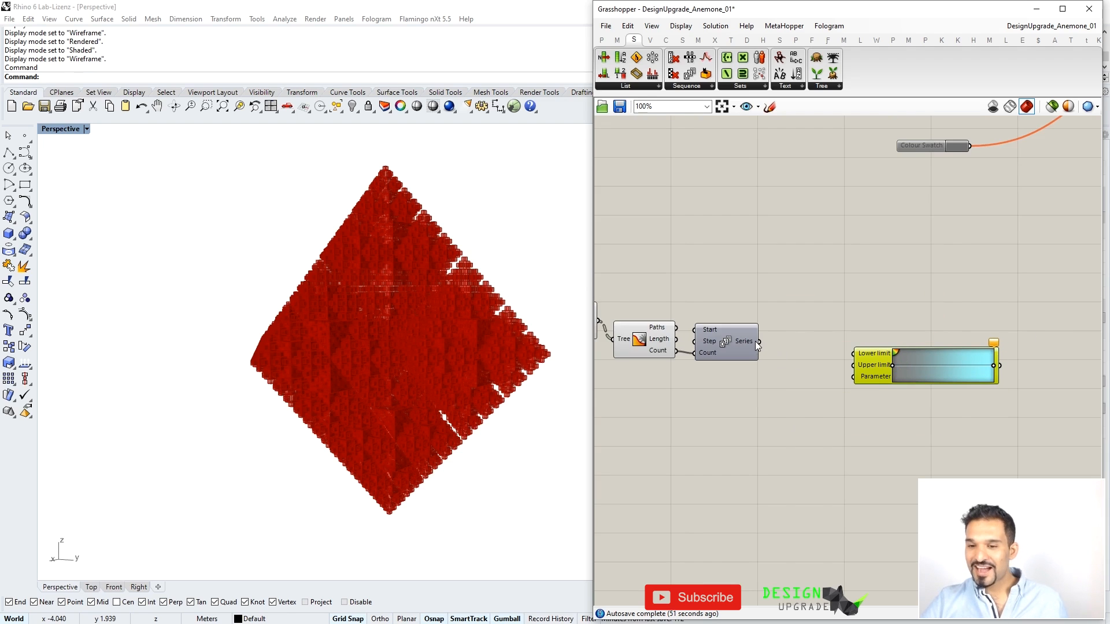
left_click_drag(759, 342, 874, 377)
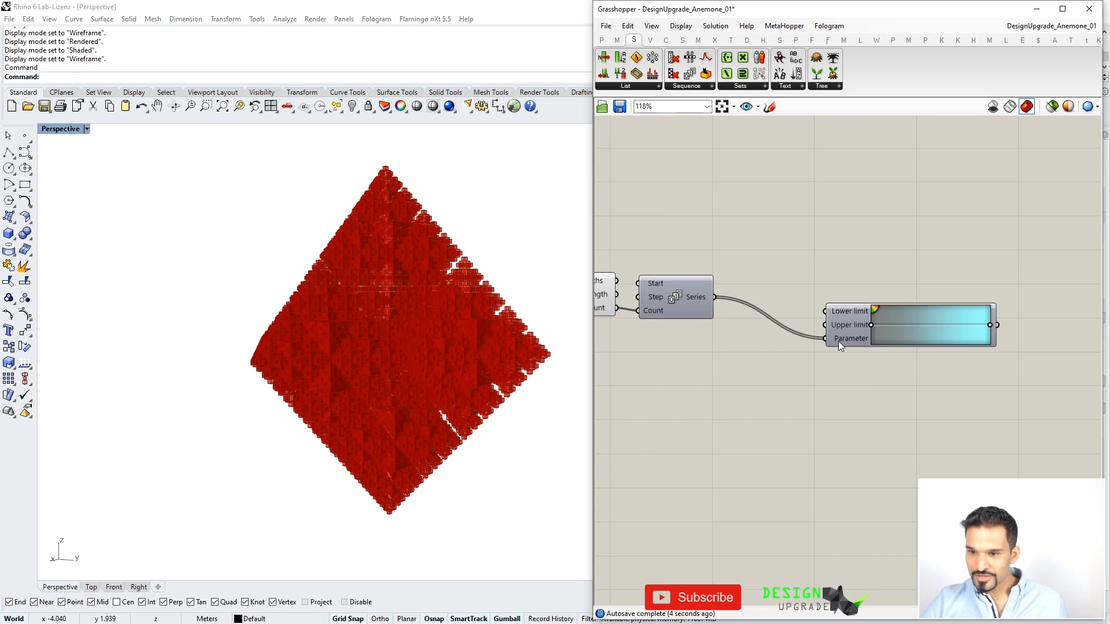
Add a List Item component below the Gradient and connect the Series output to its List input
mouse_move(839, 341)
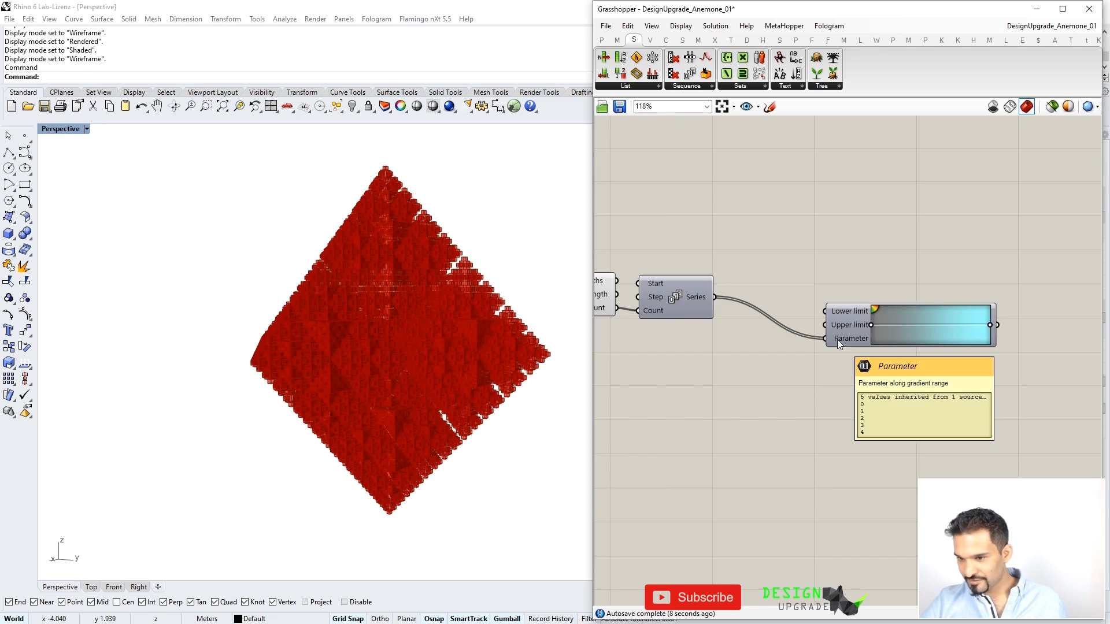
left_click_drag(837, 339, 839, 327)
left_click(777, 385)
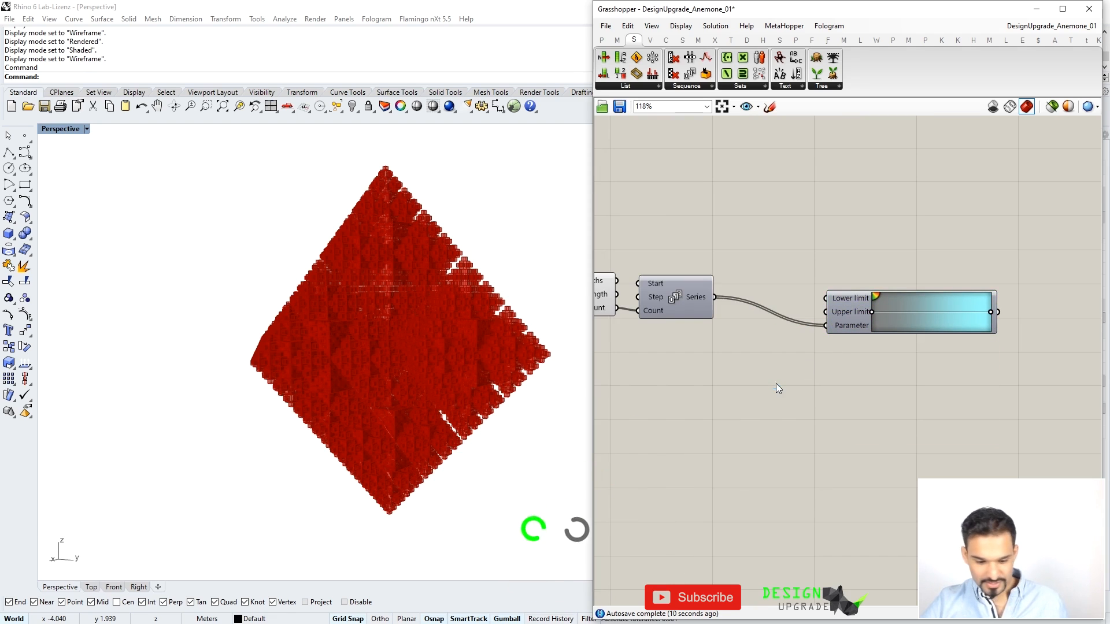
double_click(777, 385)
type("listitem")
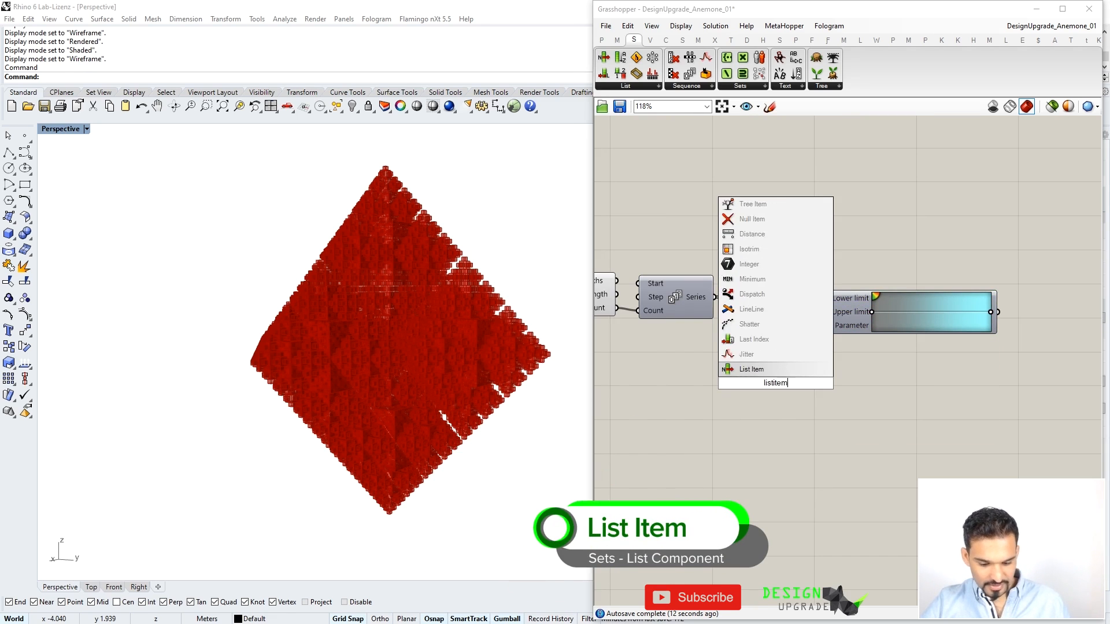
key("Return")
left_click_drag(715, 297, 741, 370)
Feed a panel containing -1 into List Item's Index and connect the Item output to the Gradient's Upper limit
double_click(696, 384)
type("\"-")
type("1")
key("Return")
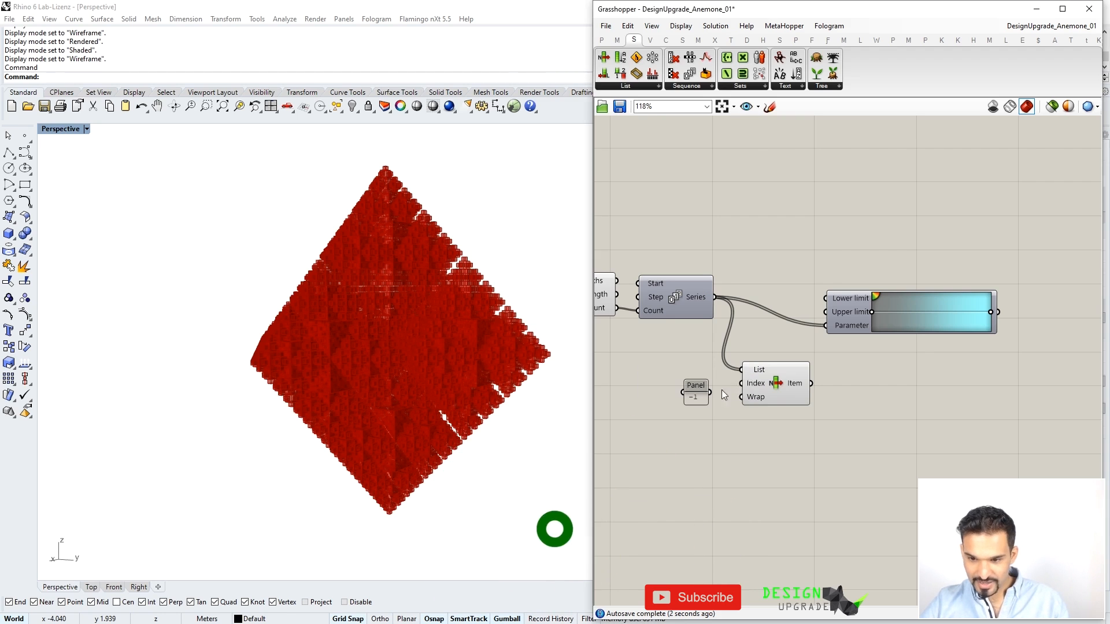
left_click_drag(811, 383, 827, 318)
Add a Data parameter after the Gradient, connect the Gradient output to it, and flatten the data
right_click_drag(878, 275, 781, 282)
double_click(941, 367)
type("dat")
left_click(921, 354)
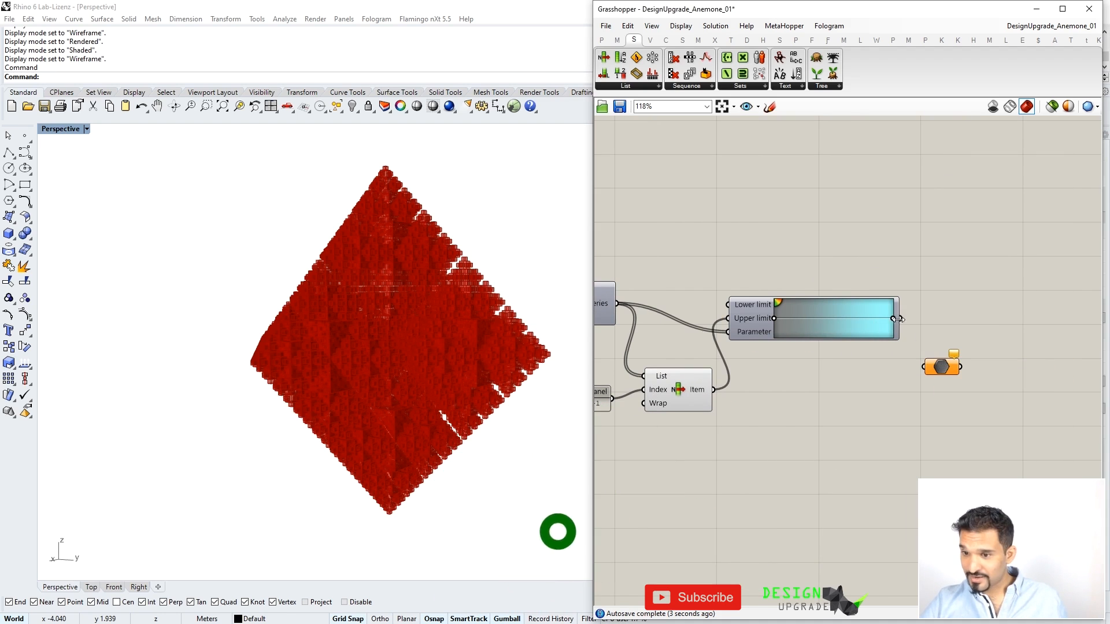
left_click_drag(901, 319, 954, 373)
right_click(938, 368)
key("Escape")
right_click(946, 367)
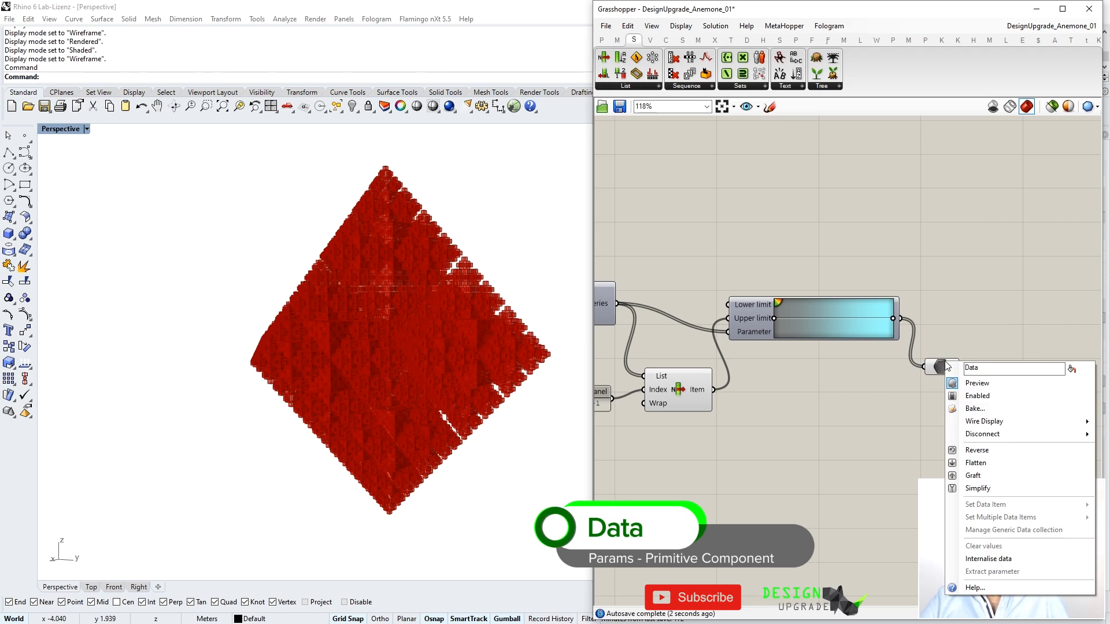
left_click(954, 472)
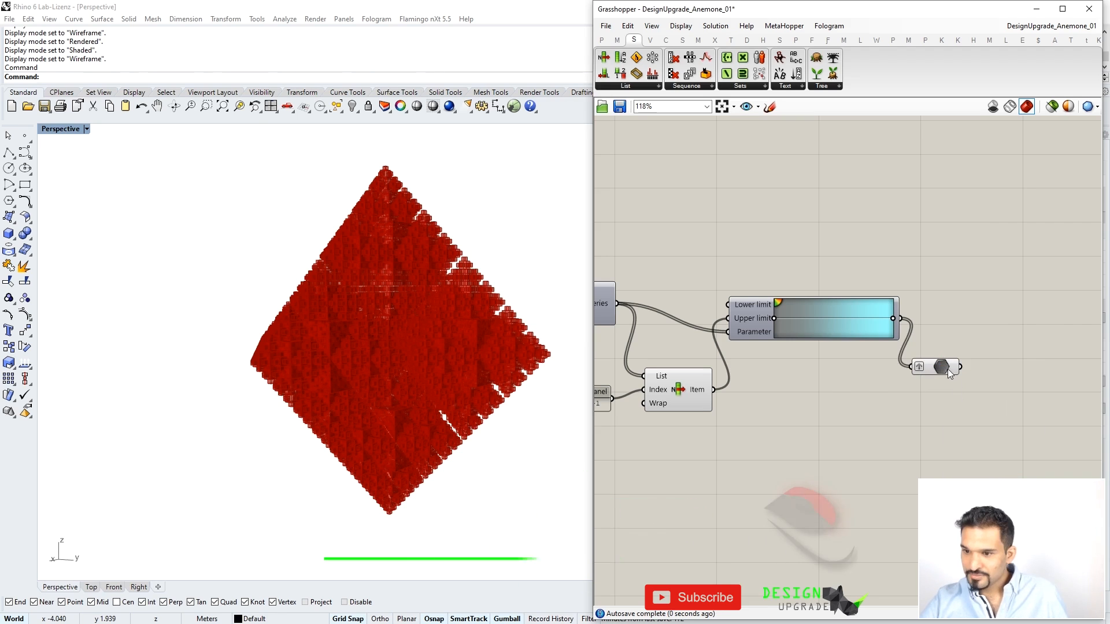
Add a Custom Preview, connecting the flattened Data to Material and the grouped boxes' List Item output to Geometry
scroll(960, 347, "down", 3)
double_click(962, 305)
type("Preview")
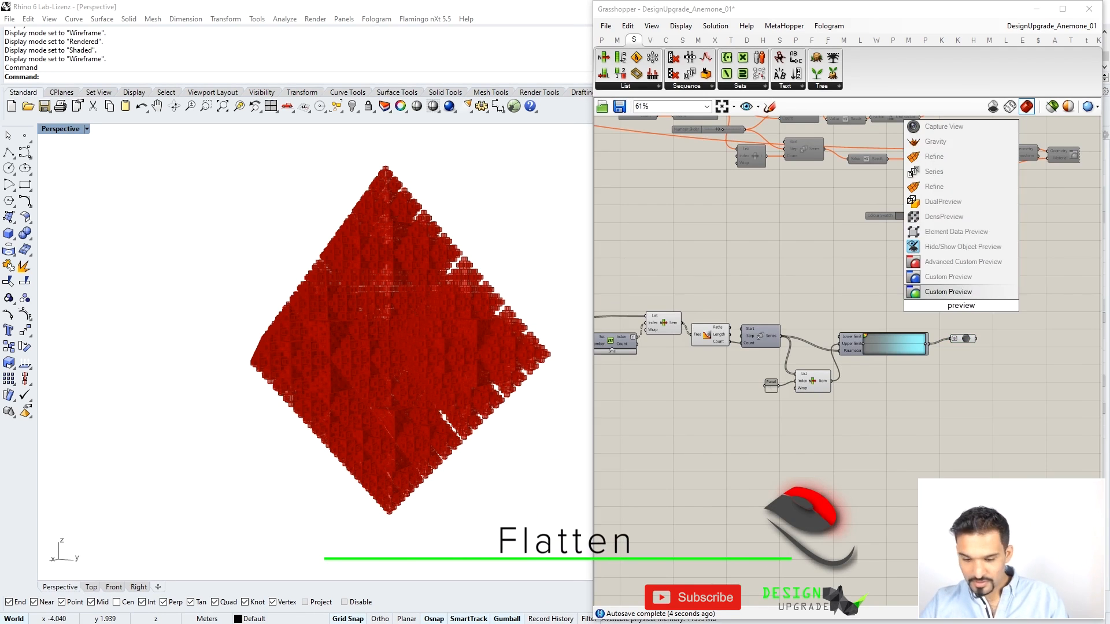
key("Return")
scroll(983, 349, "up", 3)
left_click_drag(959, 328, 929, 277)
scroll(976, 332, "down", 3)
right_click_drag(607, 332, 710, 330)
scroll(709, 328, "up", 1)
left_click_drag(721, 313, 1095, 284)
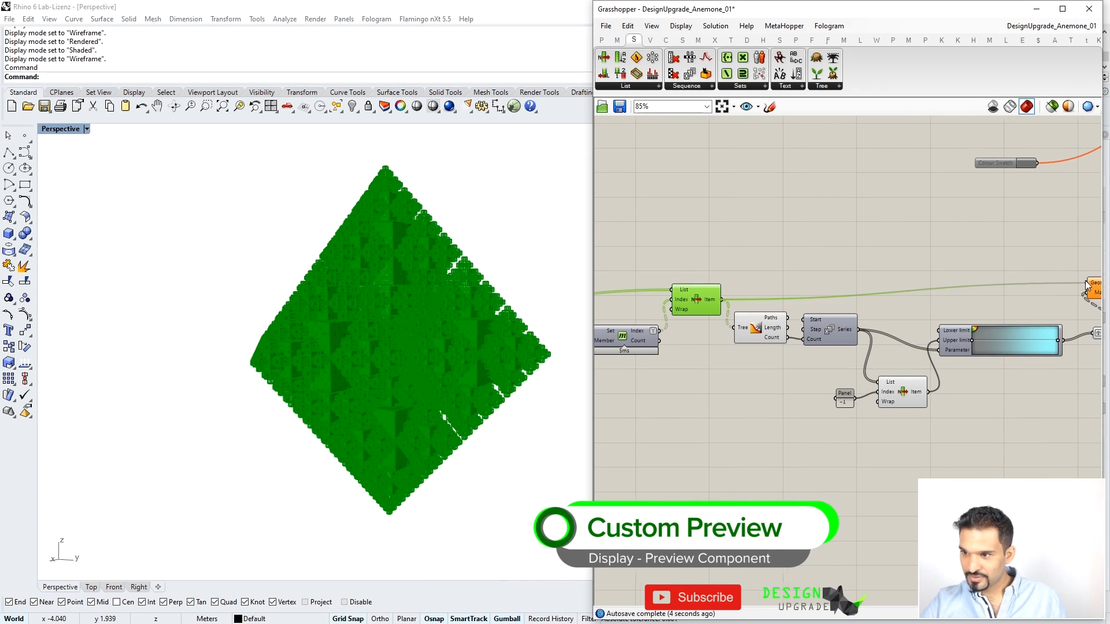
Hide the default preview of the grouped boxes' List Item so only the gradient-coloured Custom Preview is displayed
left_click_drag(751, 251, 673, 363)
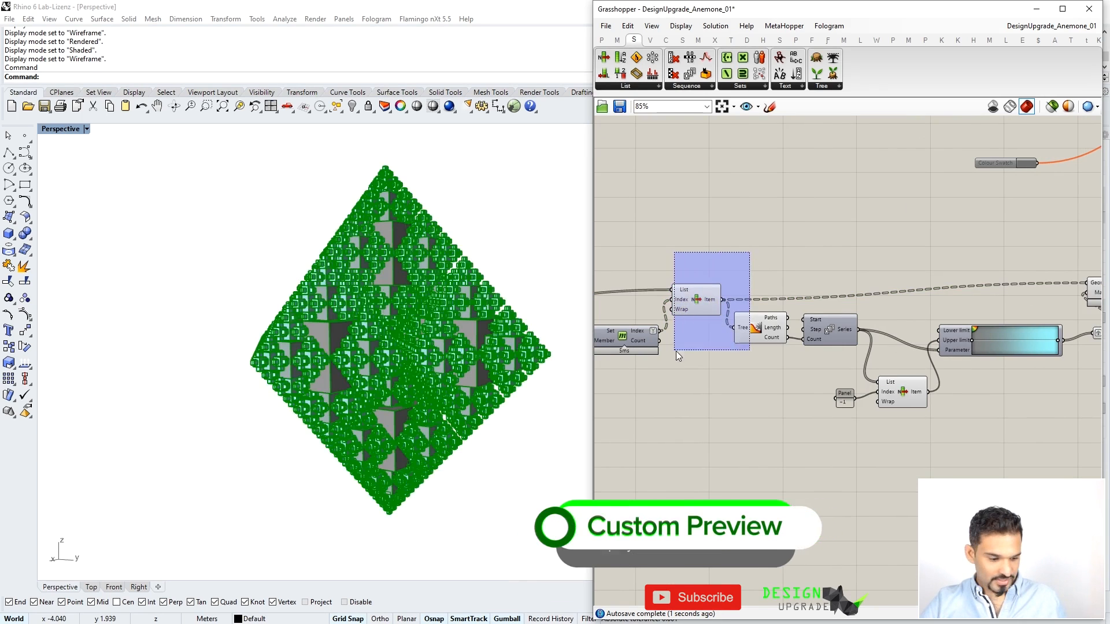
right_click_drag(1040, 320, 929, 325)
scroll(929, 325, "up", 2)
left_click(1022, 350)
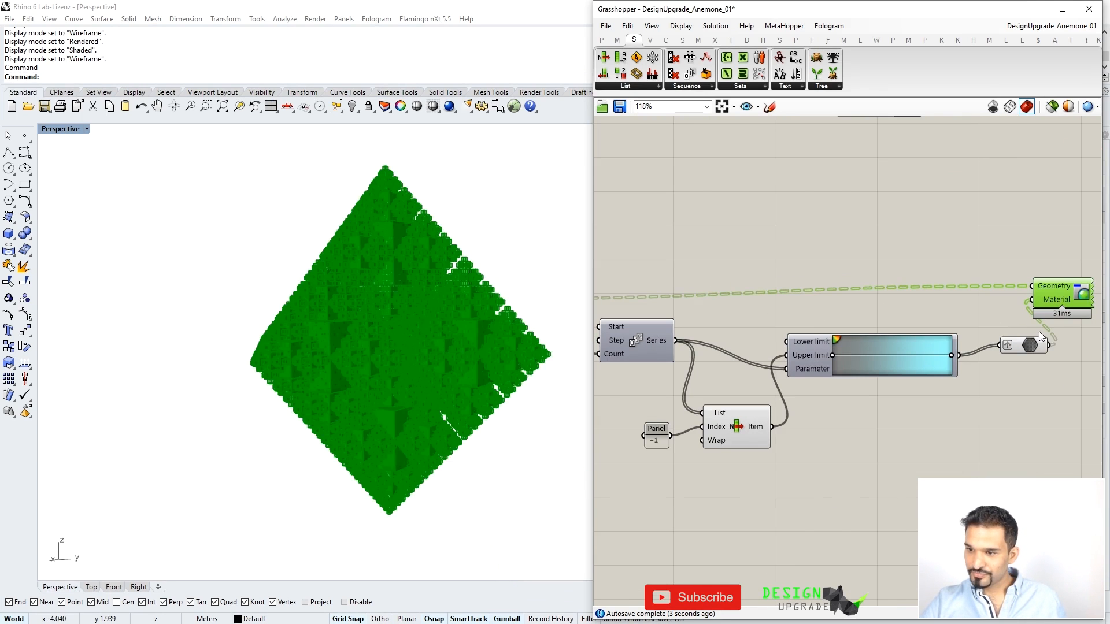
Duplicate the Custom Preview component and place the copy just above the original
scroll(360, 371, "up", 5)
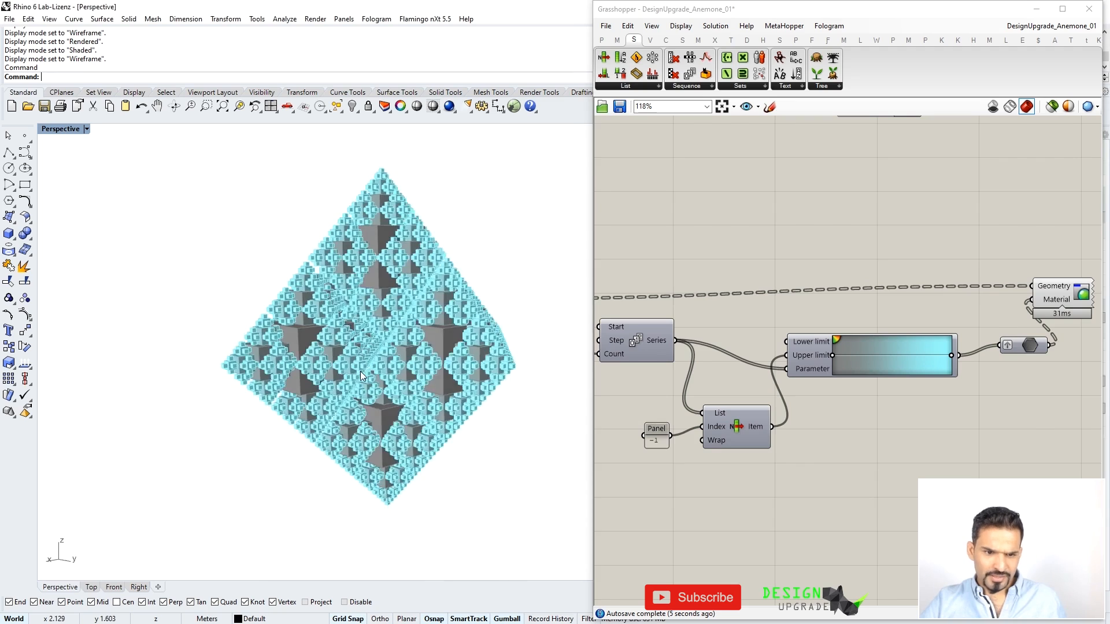
scroll(964, 365, "down", 4)
scroll(964, 365, "down", 4)
right_click_drag(769, 374, 838, 371)
scroll(1049, 364, "up", 4)
right_click_drag(1053, 364, 862, 369)
scroll(862, 367, "up", 3)
left_click(716, 309)
double_click(717, 311)
left_click(839, 349)
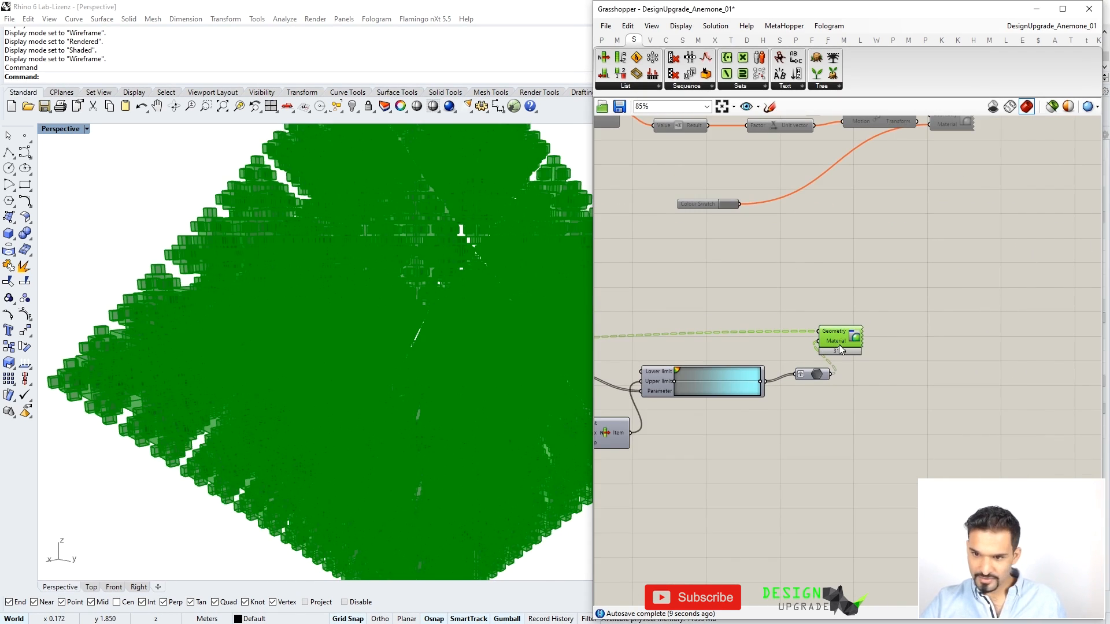
key("ctrl+c")
key("ctrl+v")
left_click_drag(837, 336, 849, 287)
Add a dark grey Colour Swatch and connect it to the duplicated Custom Preview's Material input
double_click(779, 319)
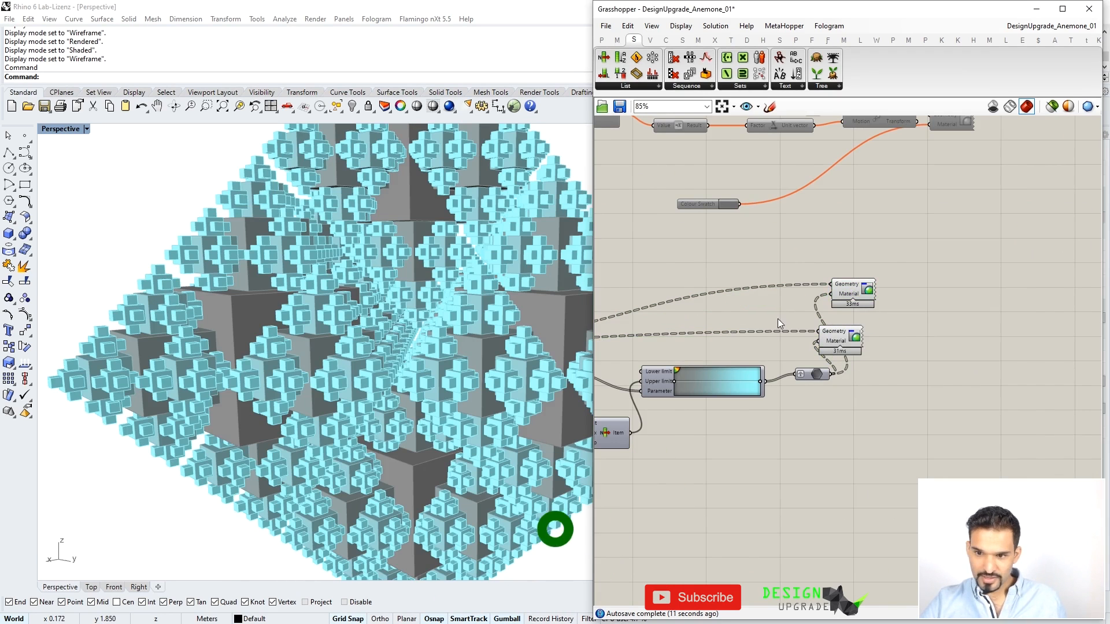
type("swatch")
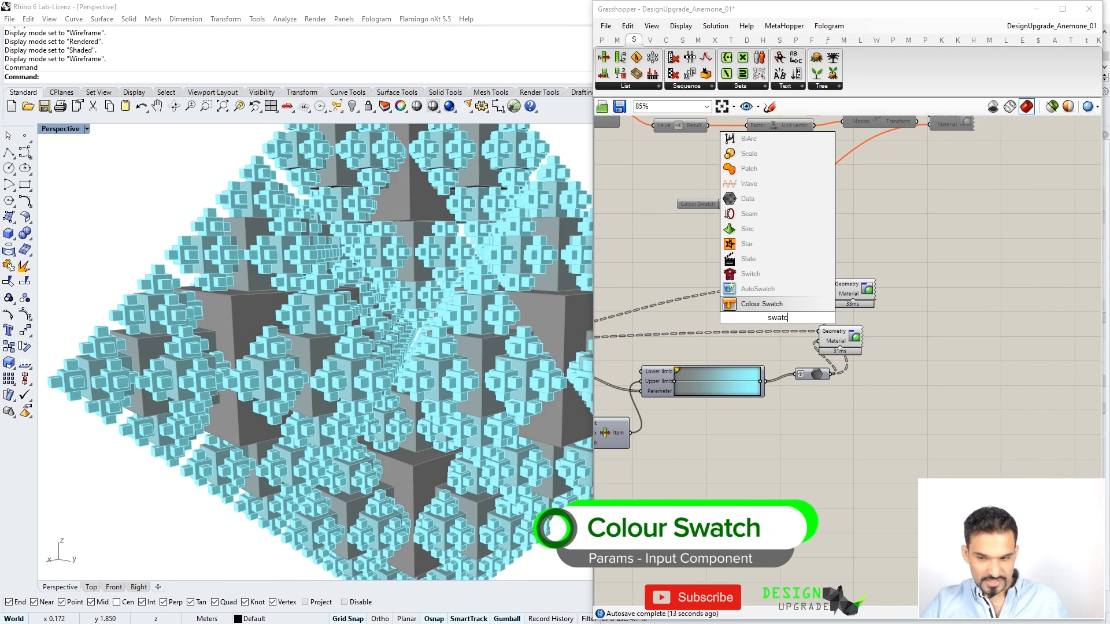
left_click(774, 305)
left_click(800, 317)
left_click(885, 400)
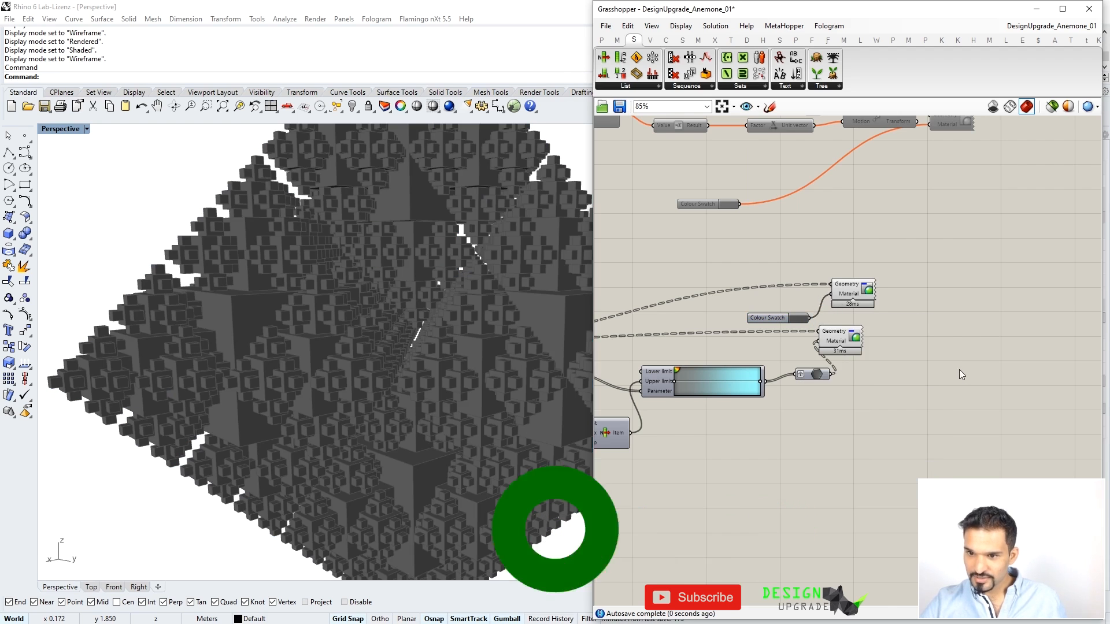
Connect the large central starting box to the duplicated Custom Preview's Geometry input, replacing its existing connection
scroll(910, 390, "down", 5)
scroll(636, 390, "up", 7)
left_click_drag(663, 386, 968, 397)
scroll(644, 422, "down", 6)
scroll(993, 341, "up", 6)
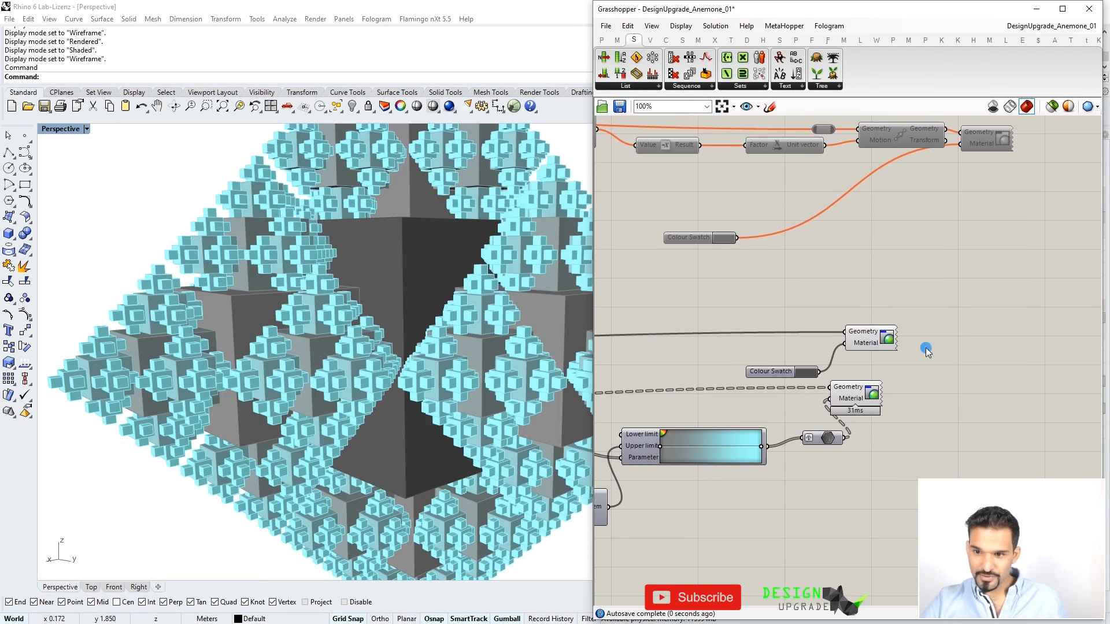
Set the Perspective viewport to Rendered display mode to inspect the coloured fractal
scroll(421, 358, "down", 5)
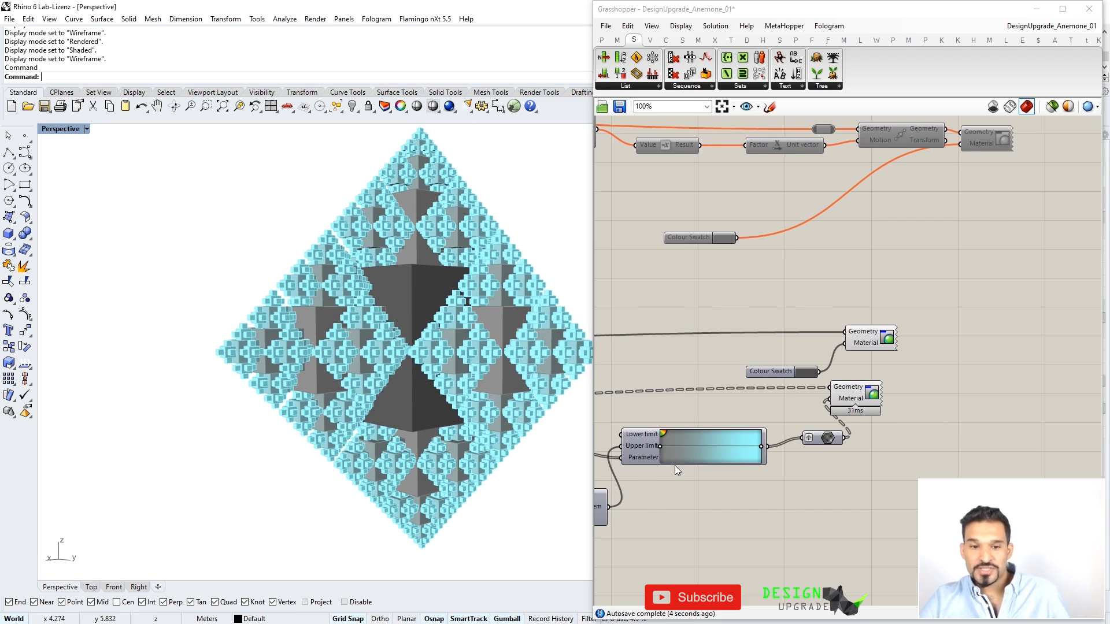
left_click(86, 129)
left_click(87, 178)
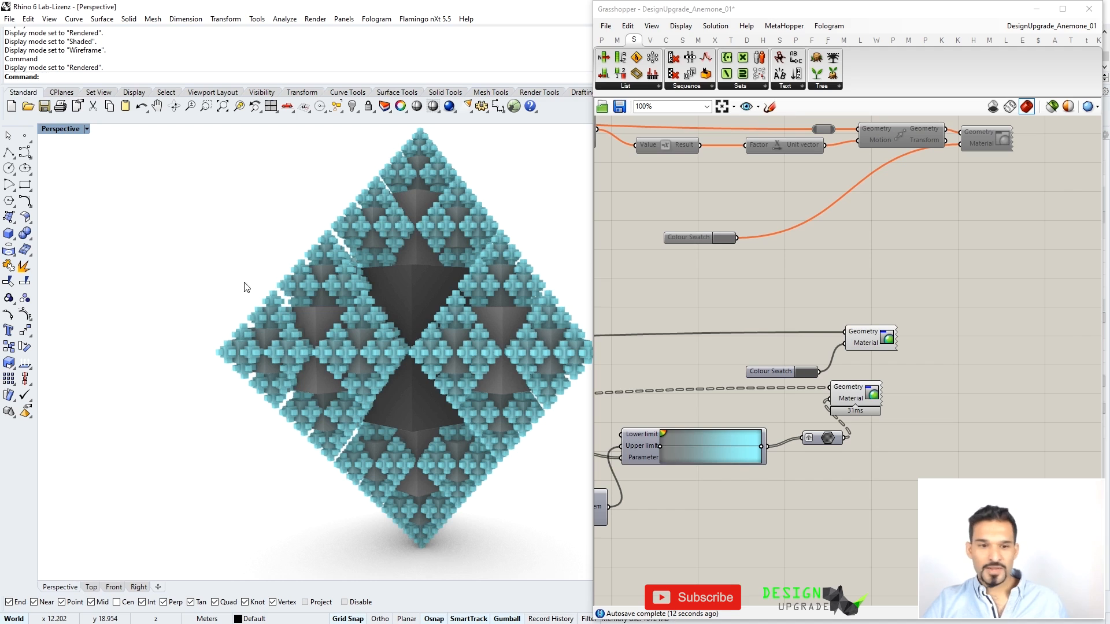
right_click_drag(277, 295, 278, 313)
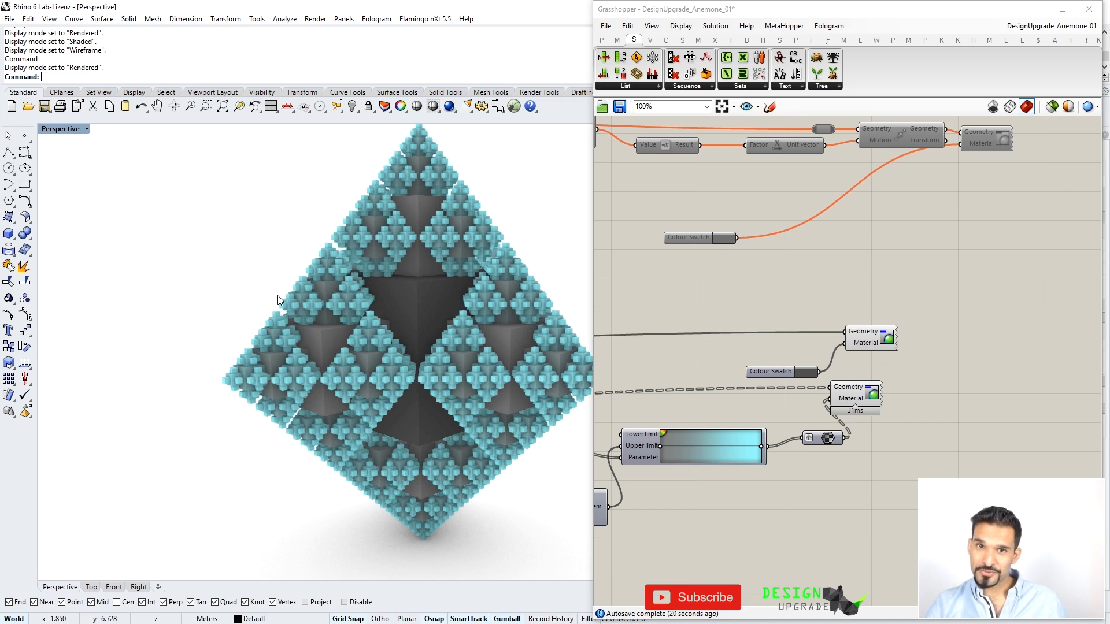
Turn off the Colour Swatch-driven Custom Preview to hide the central box, and inspect the fractal's interior
left_click_drag(937, 310, 758, 370)
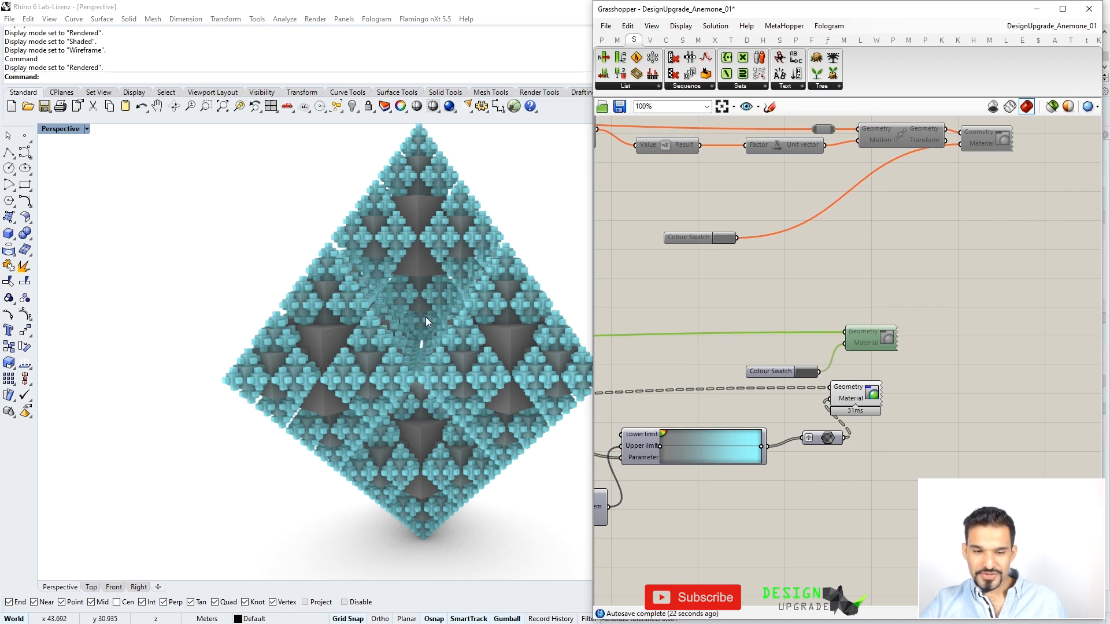
scroll(426, 317, "up", 2)
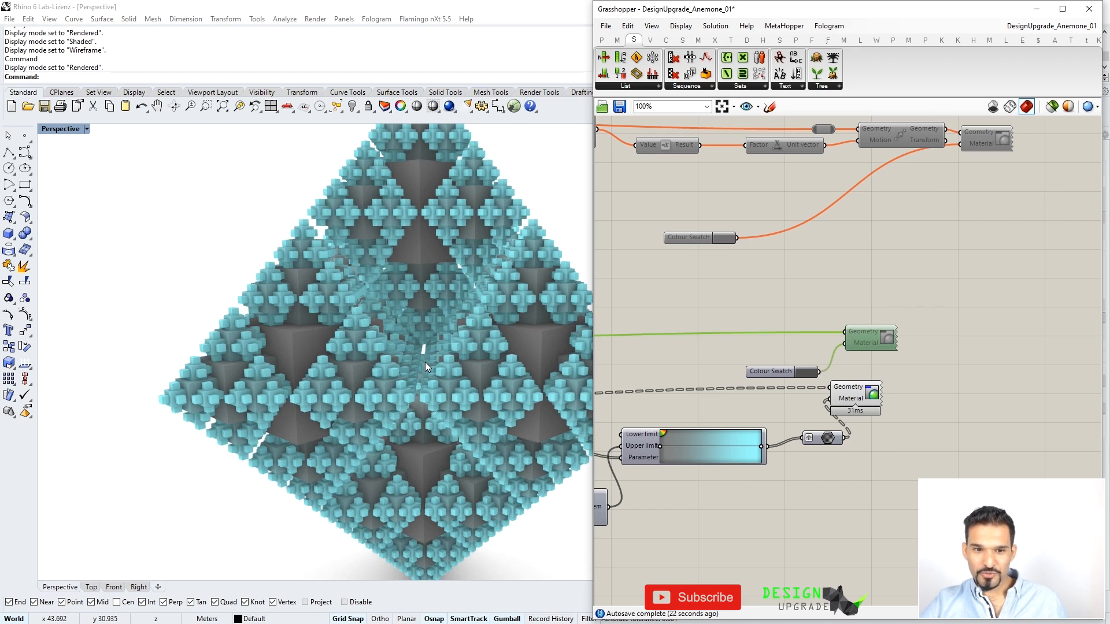
scroll(425, 362, "up", 2)
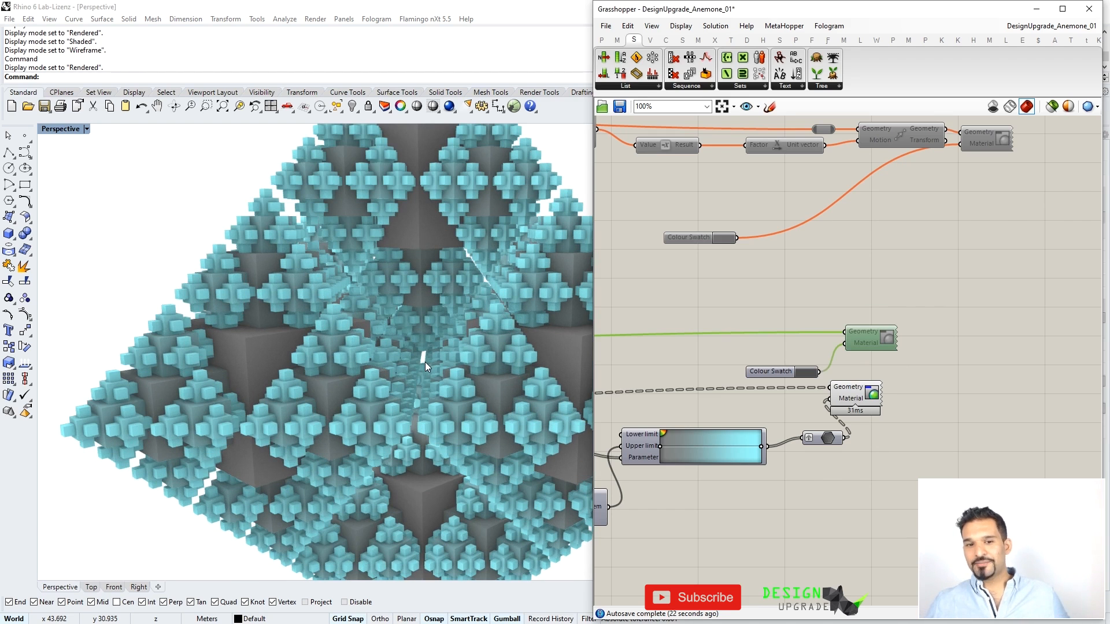
scroll(425, 362, "up", 2)
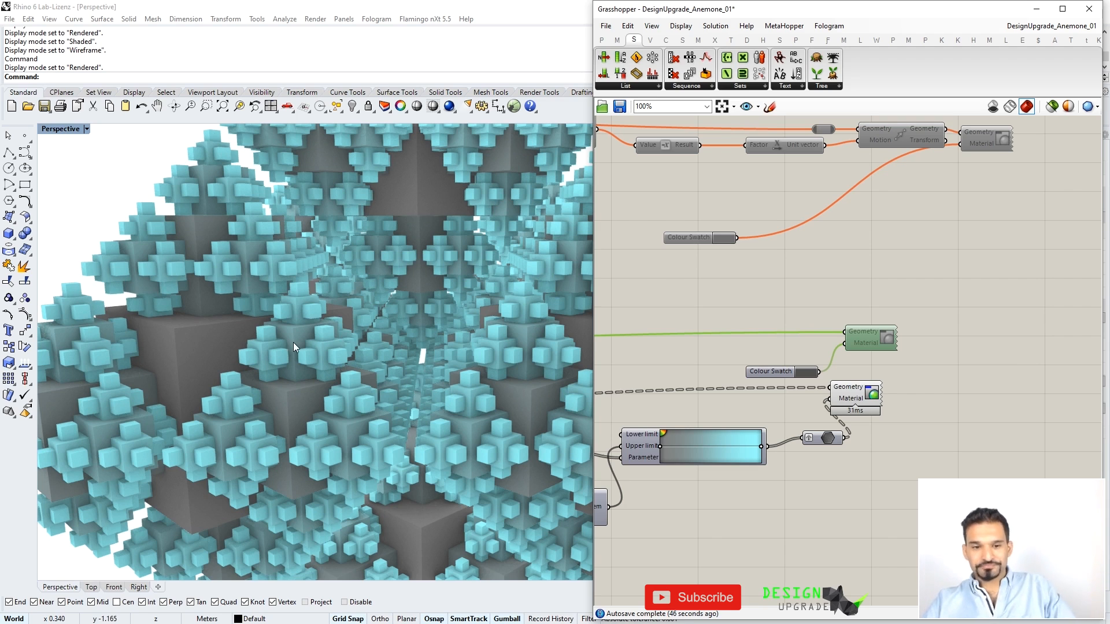
left_click(800, 315)
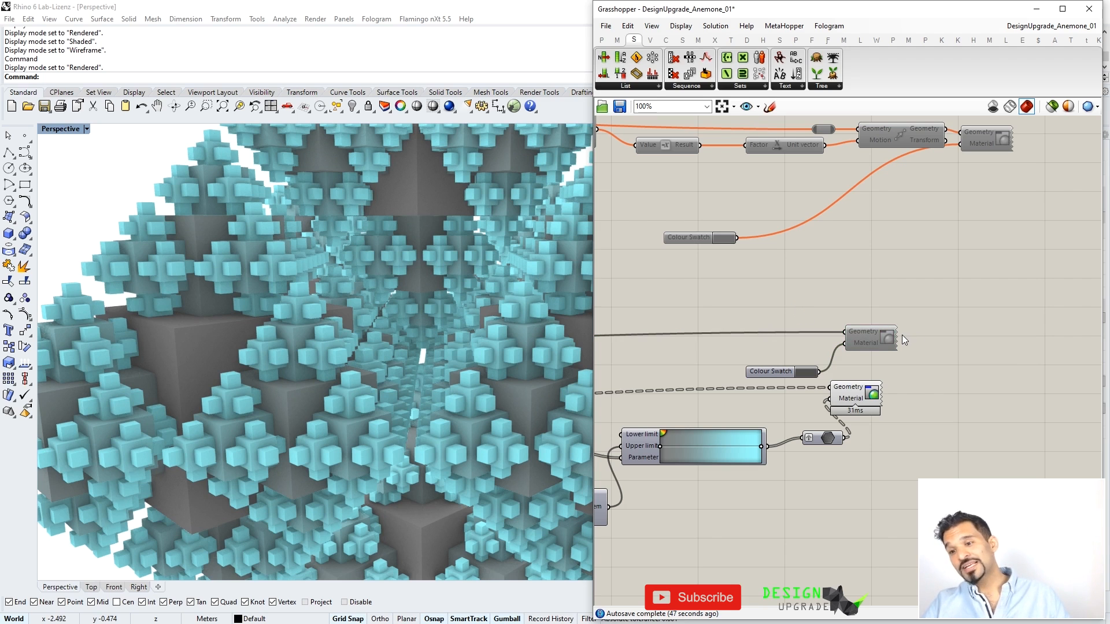
Return the Perspective viewport to Wireframe display mode and view the whole fractal
scroll(899, 341, "down", 5)
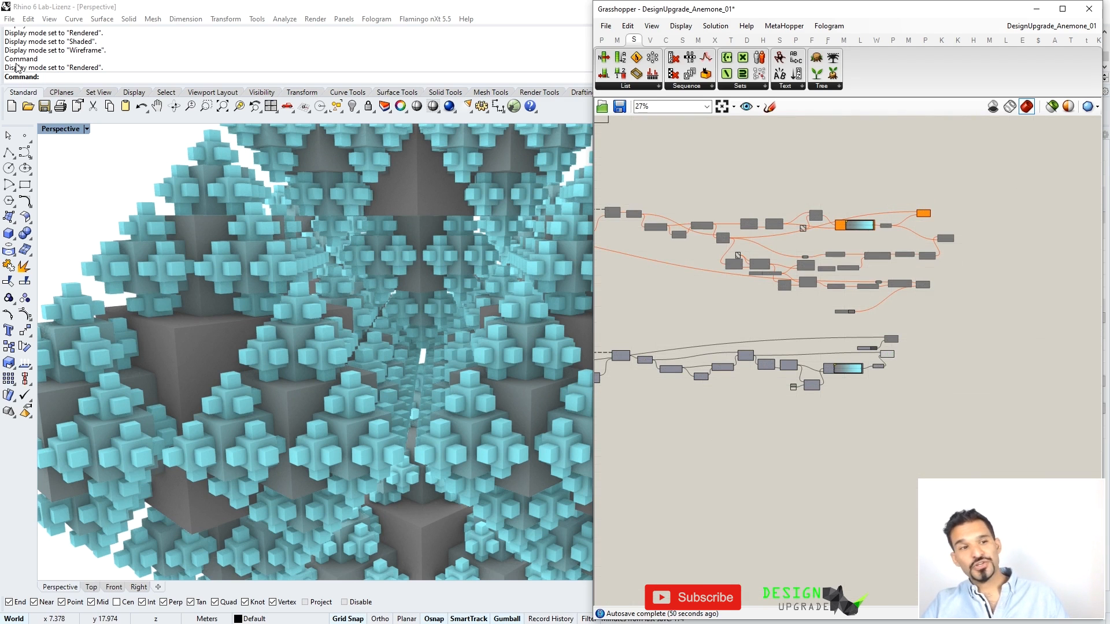
left_click(86, 128)
left_click(82, 158)
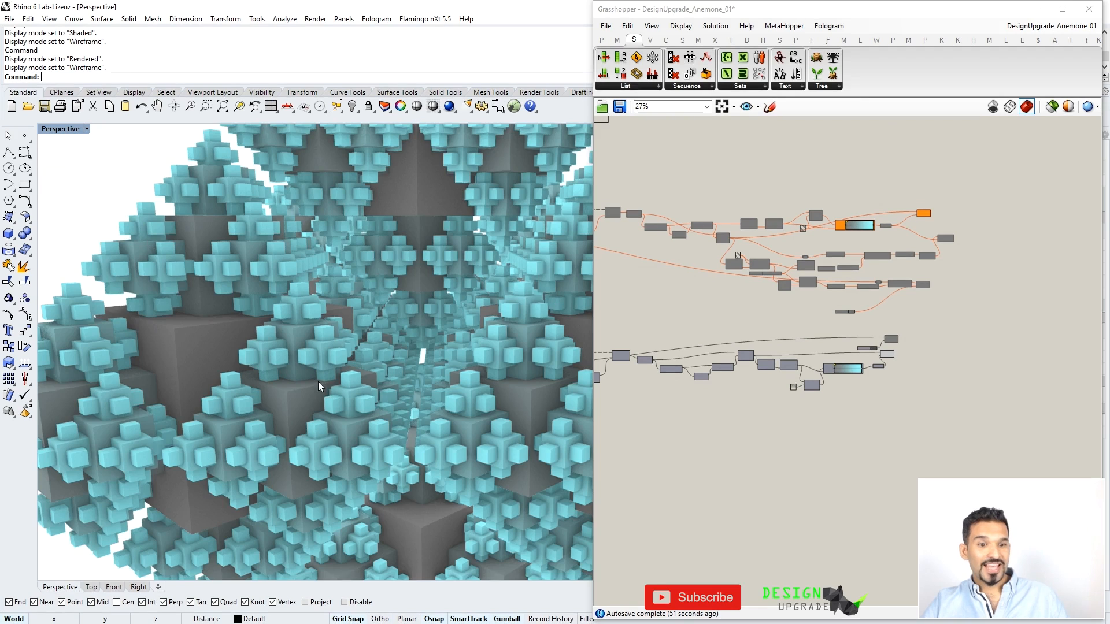
scroll(322, 380, "down", 10)
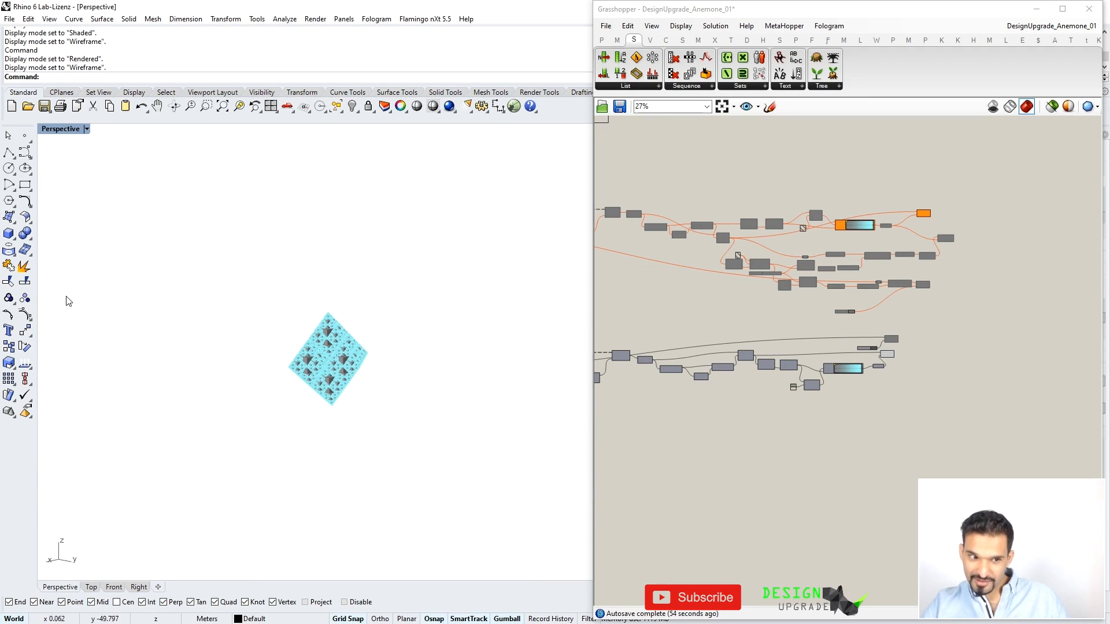
scroll(136, 361, "up", 2)
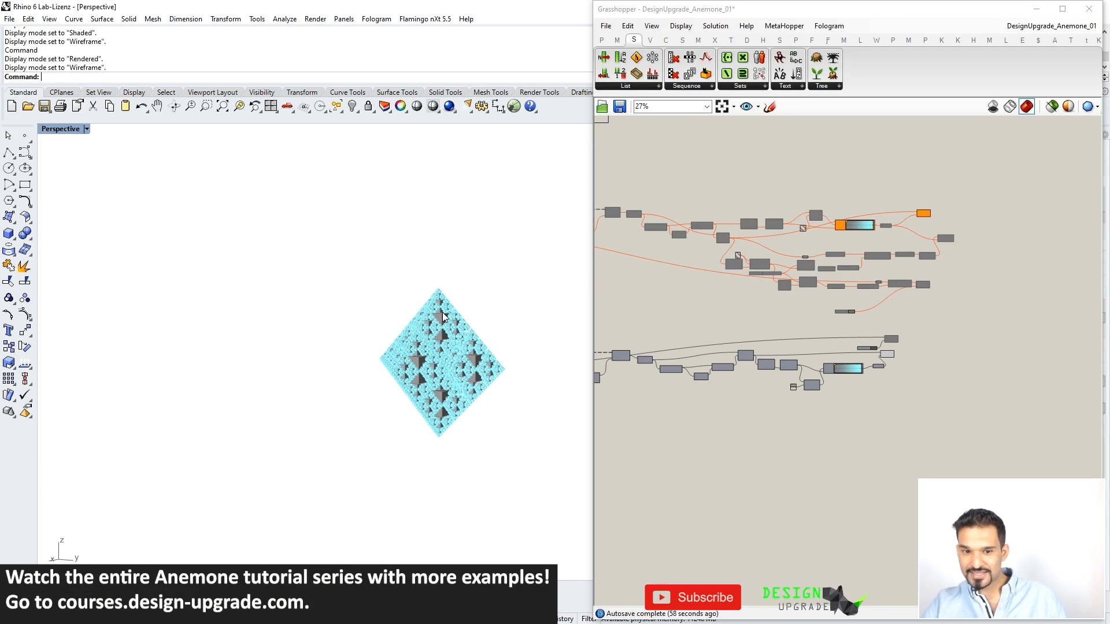
scroll(443, 361, "up", 1)
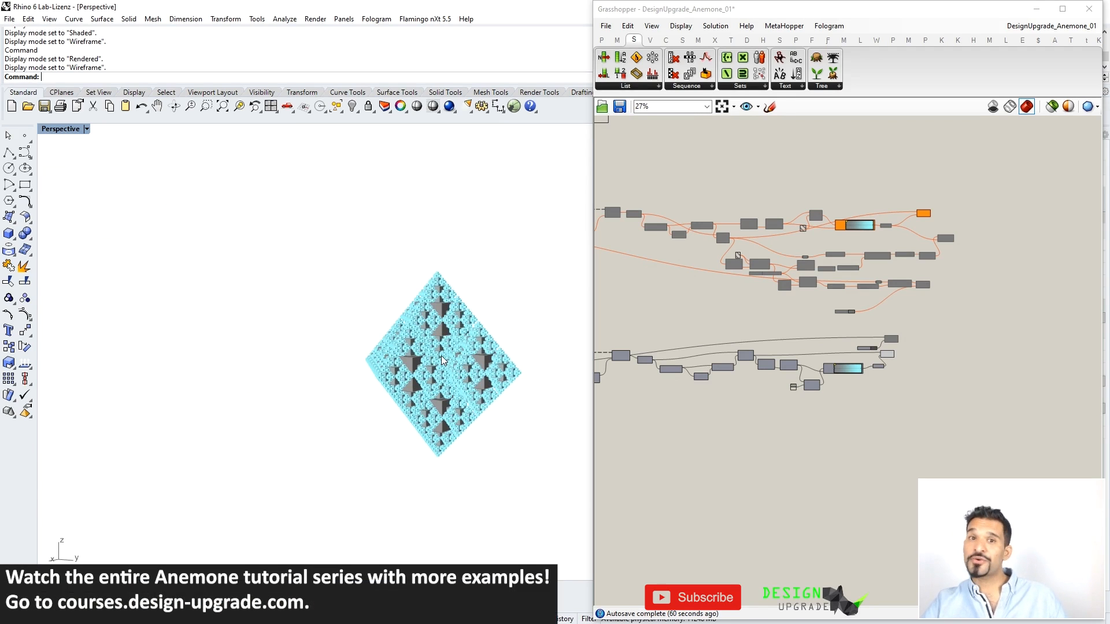